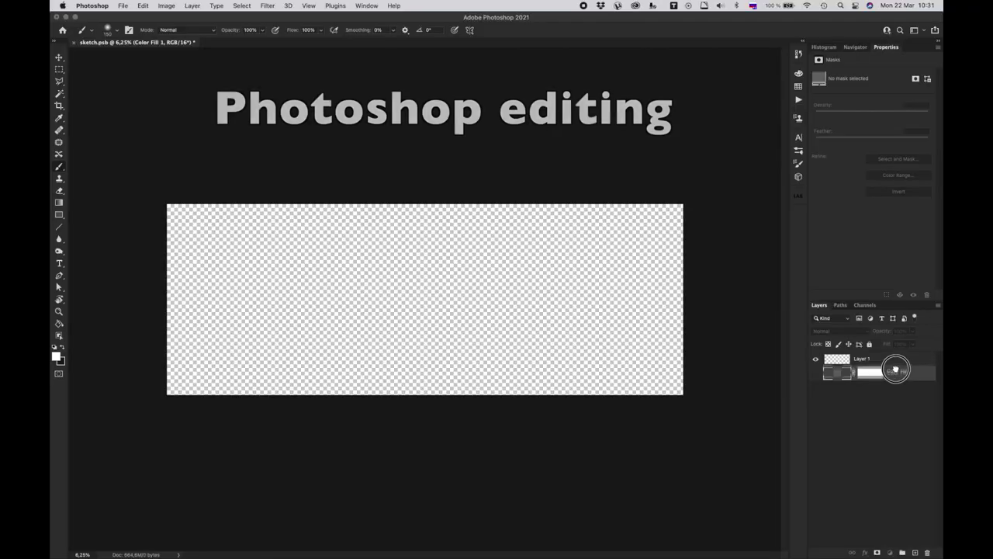
Step: Make the grey Color Fill 1 layer visible and stack the empty Layer 1 above it
left_click(896, 358)
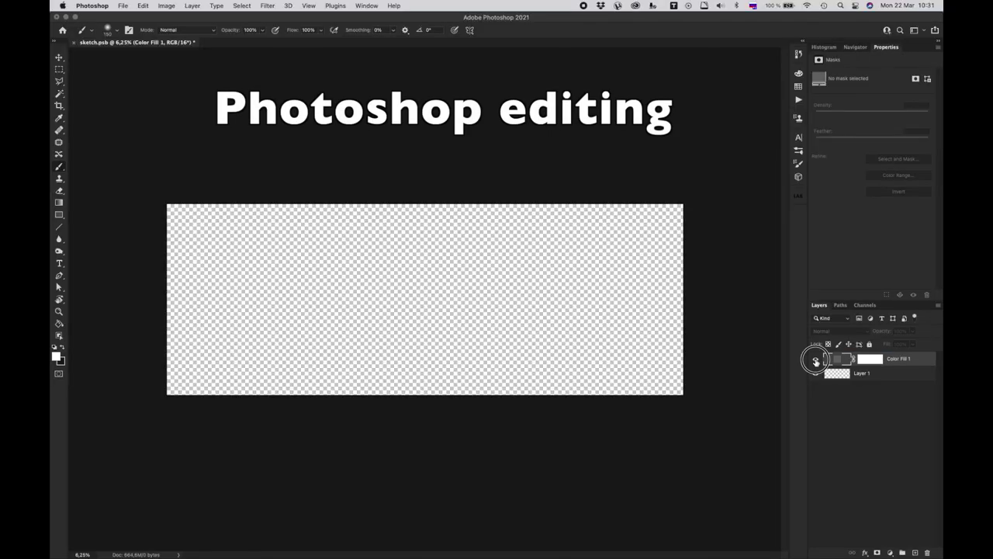
left_click(816, 359)
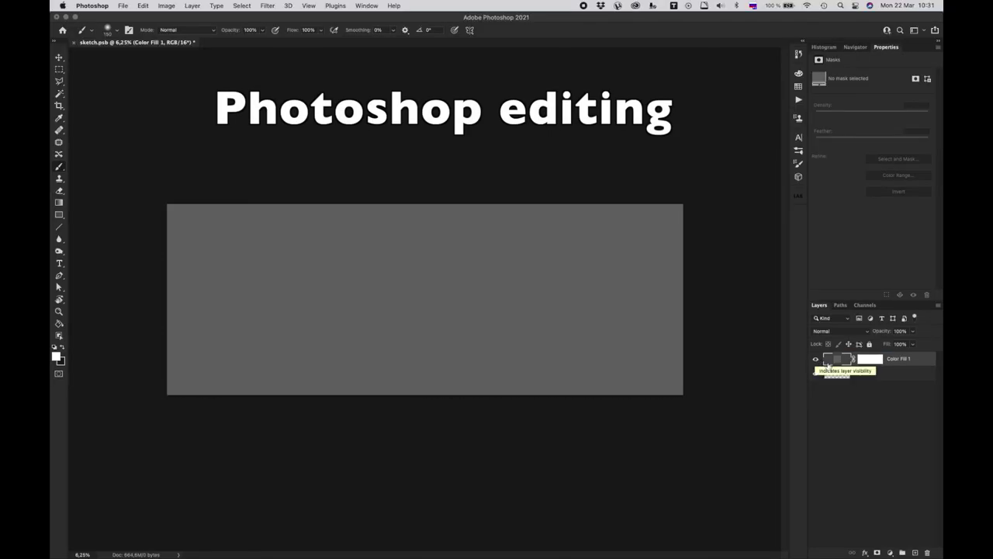
left_click(869, 376)
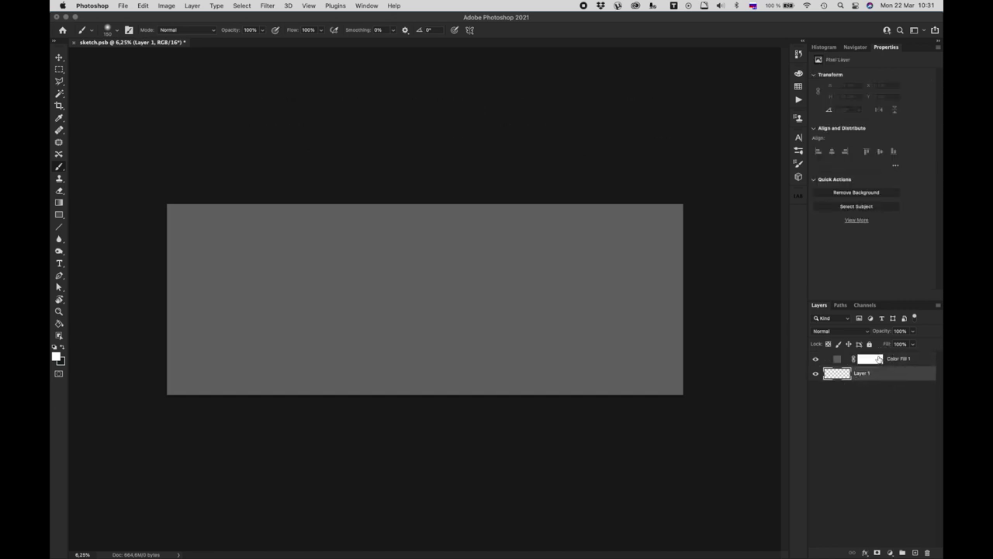
left_click_drag(886, 381, 870, 358)
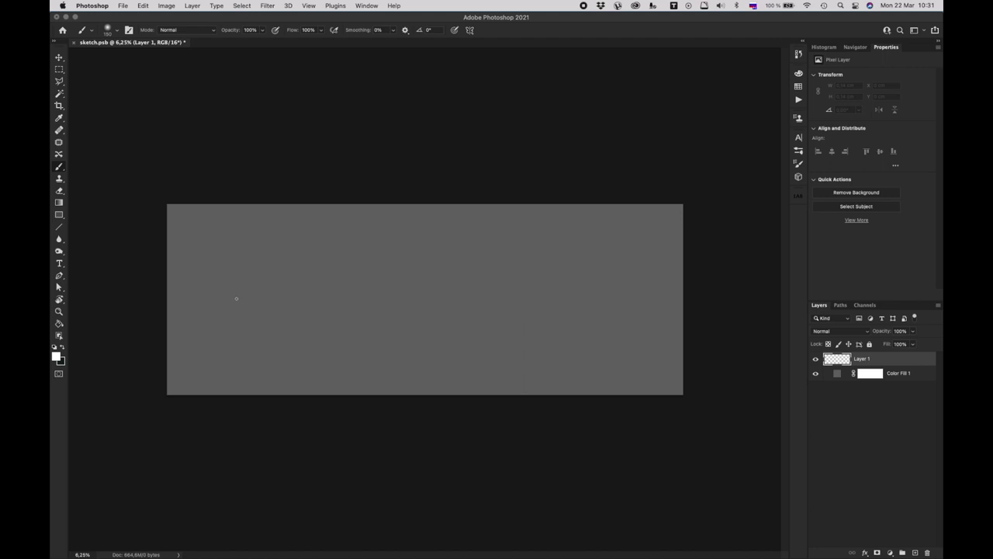
key("super+plus")
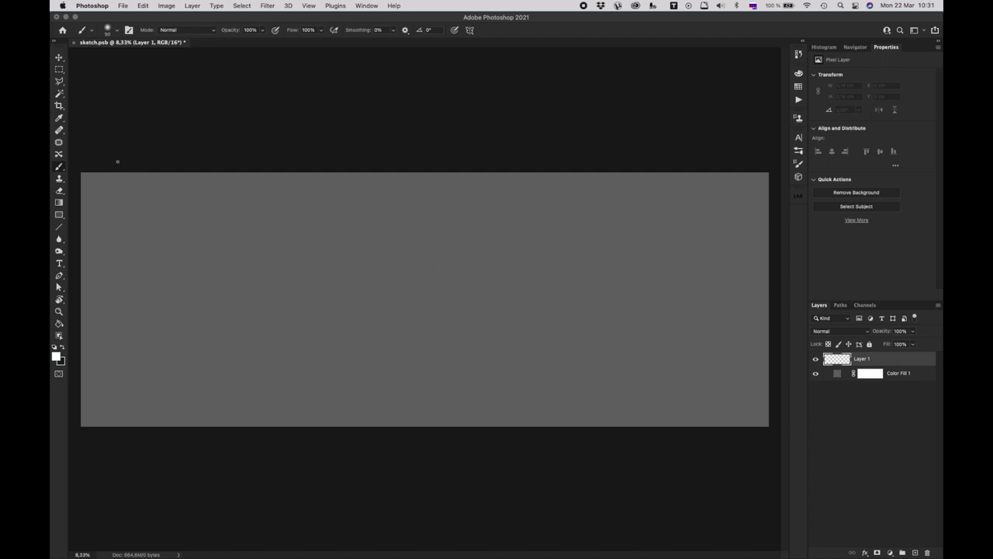
right_click(60, 169)
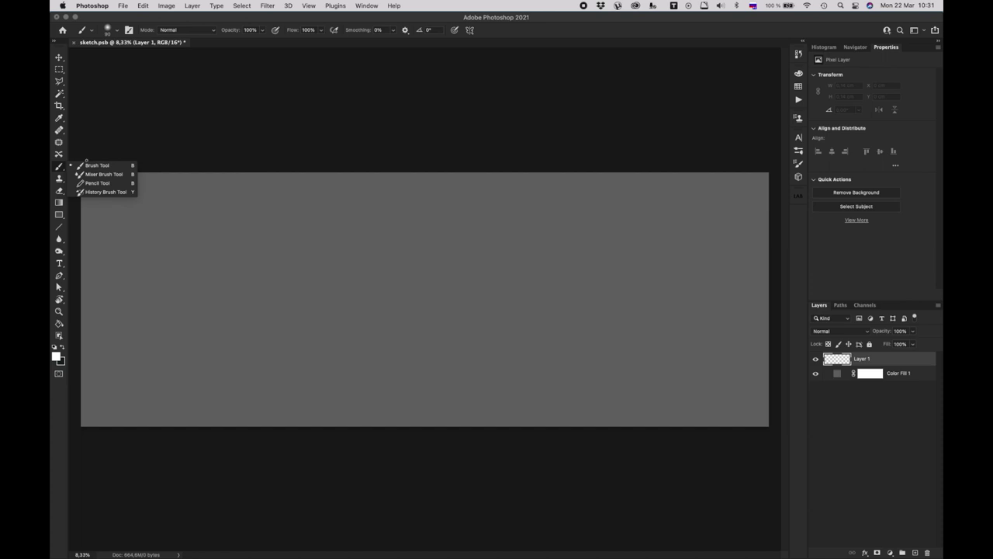
Step: Switch to the Pencil Tool and set the foreground colour to pure red #ff0000
left_click(95, 183)
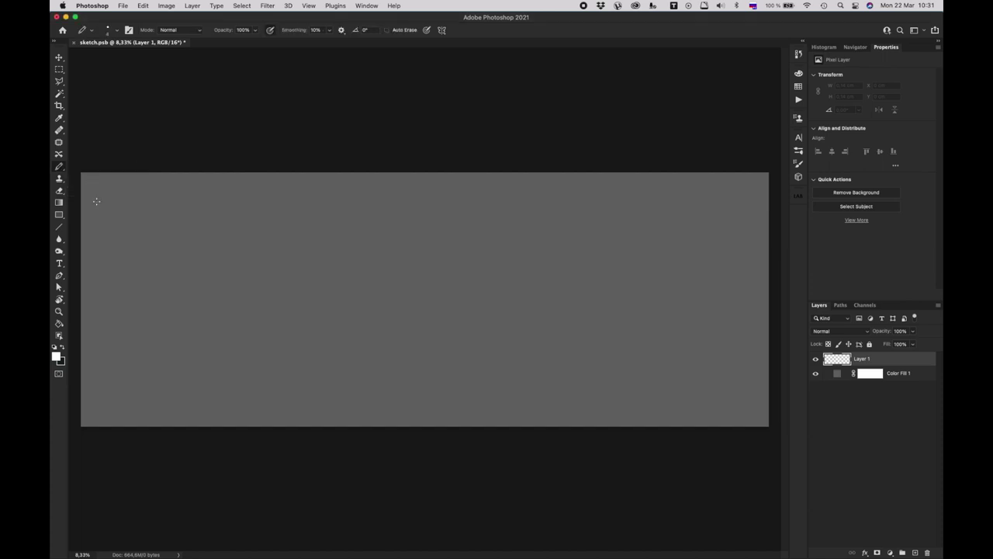
left_click(58, 356)
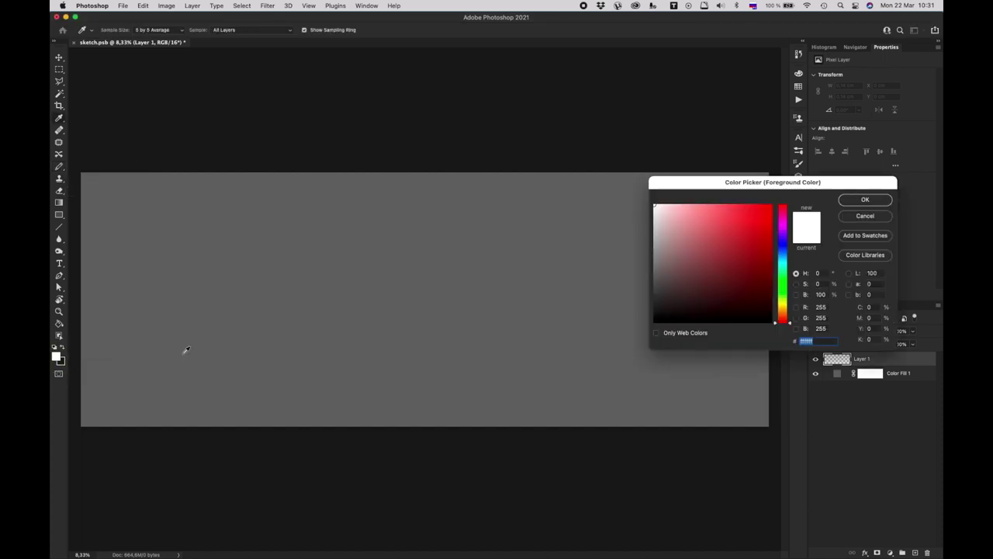
type("ff0000")
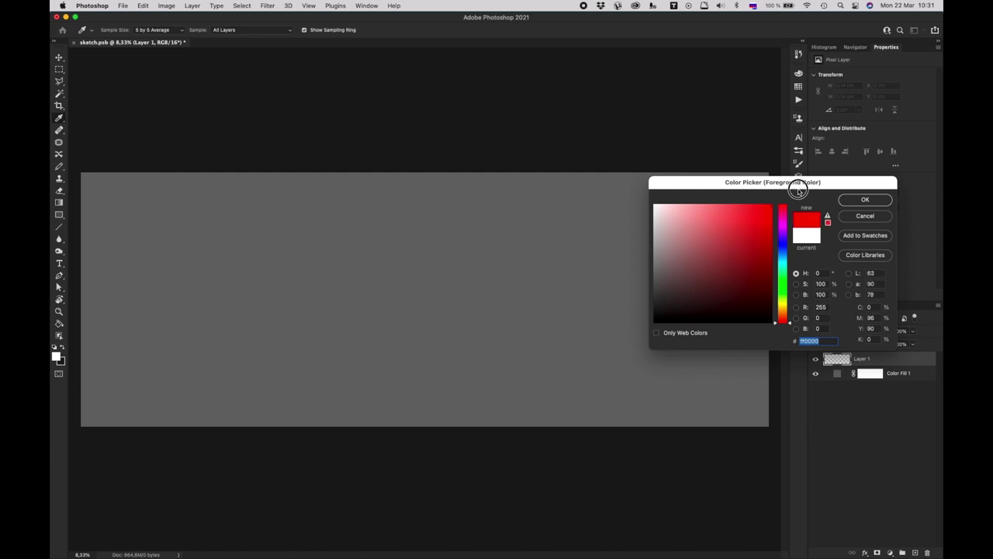
left_click(863, 202)
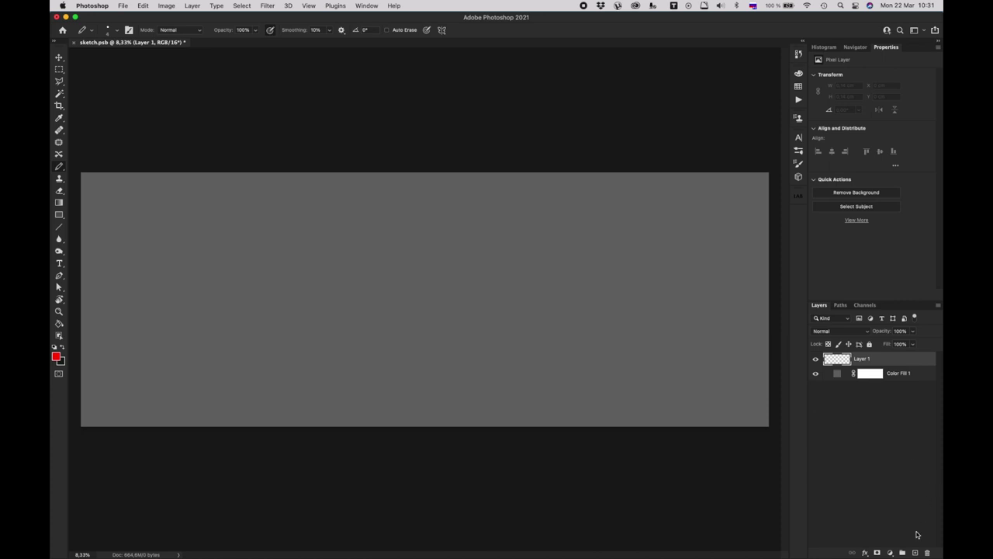
Step: Add a Solid Color fill layer, Color Fill 2, in near-black #191919
left_click(890, 553)
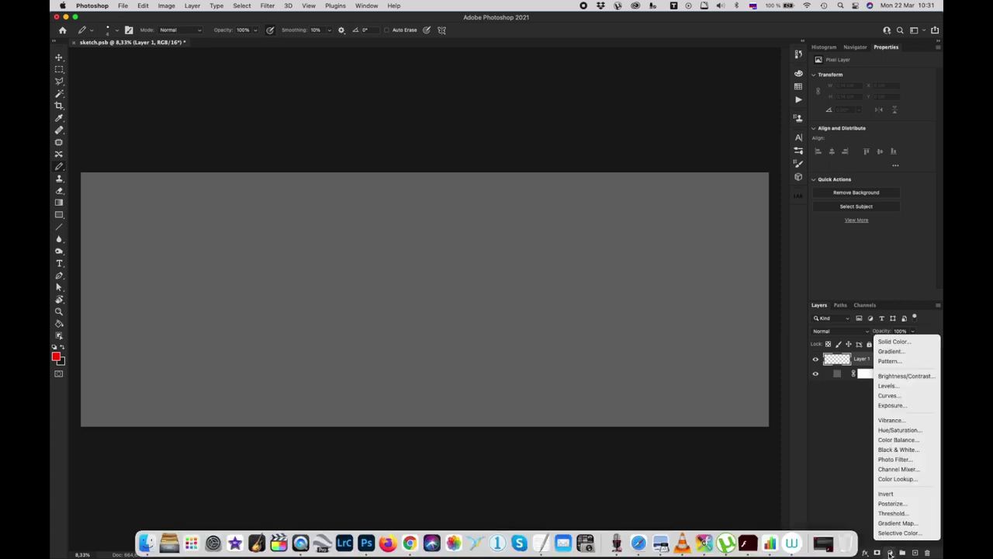
left_click(898, 342)
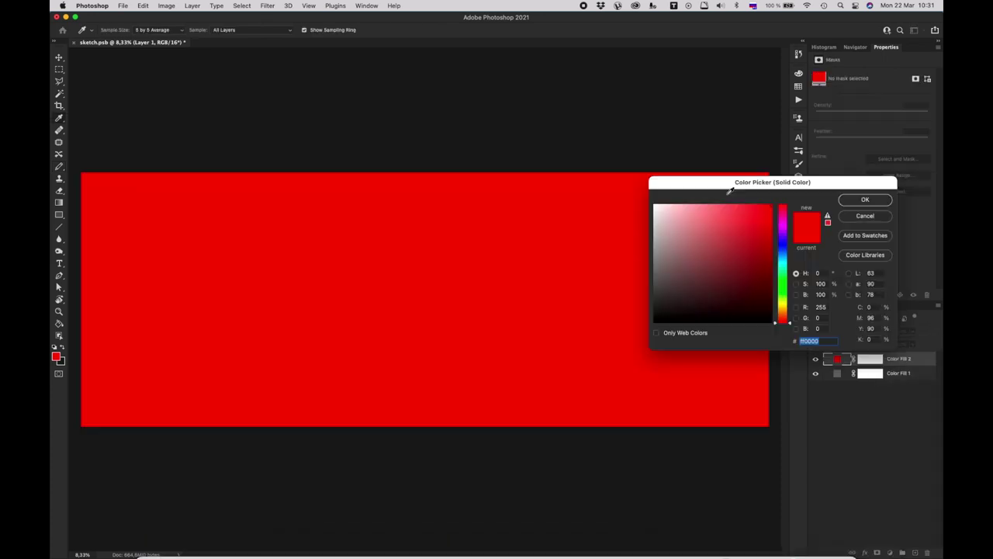
left_click(594, 117)
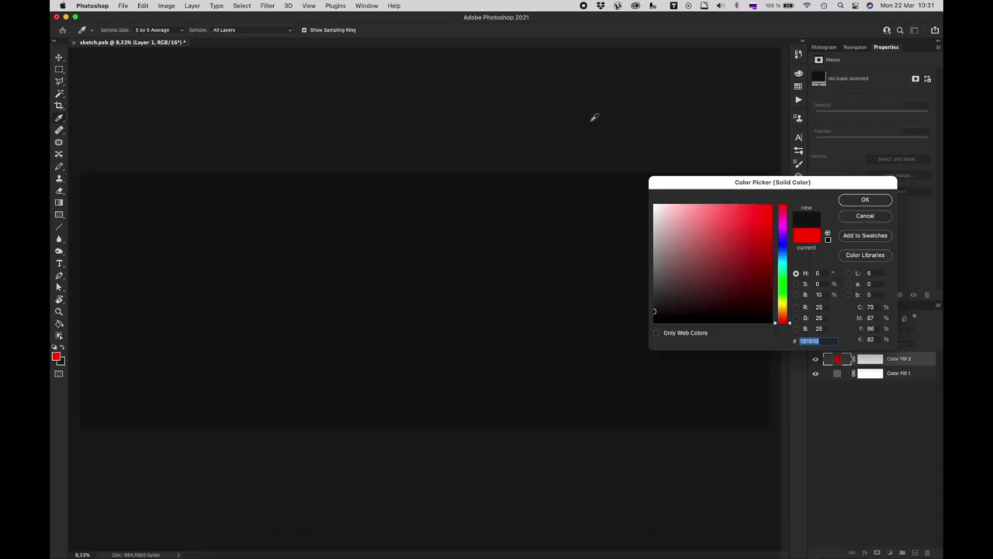
left_click(865, 201)
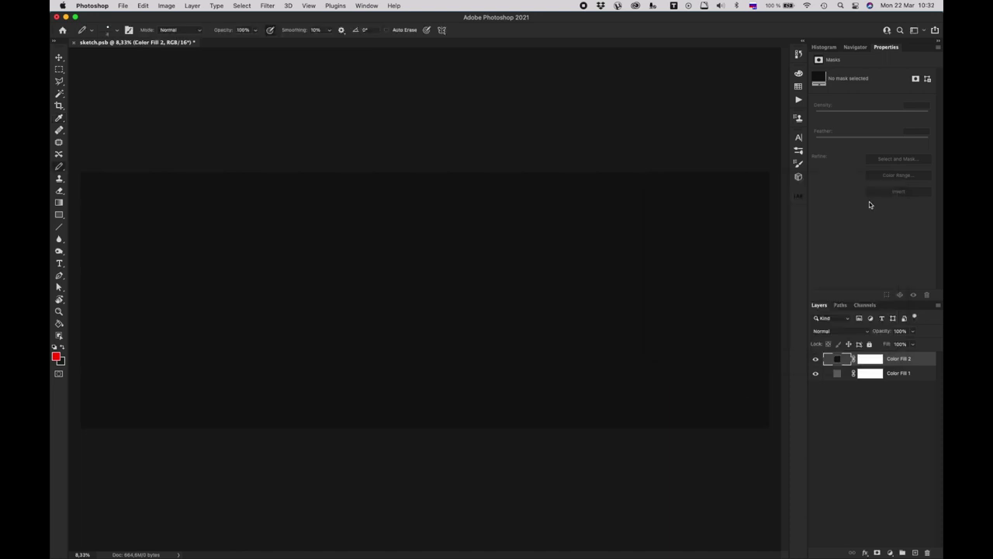
Step: Draw a rectangular marquee in the middle of Color Fill 2's layer mask
left_click(59, 69)
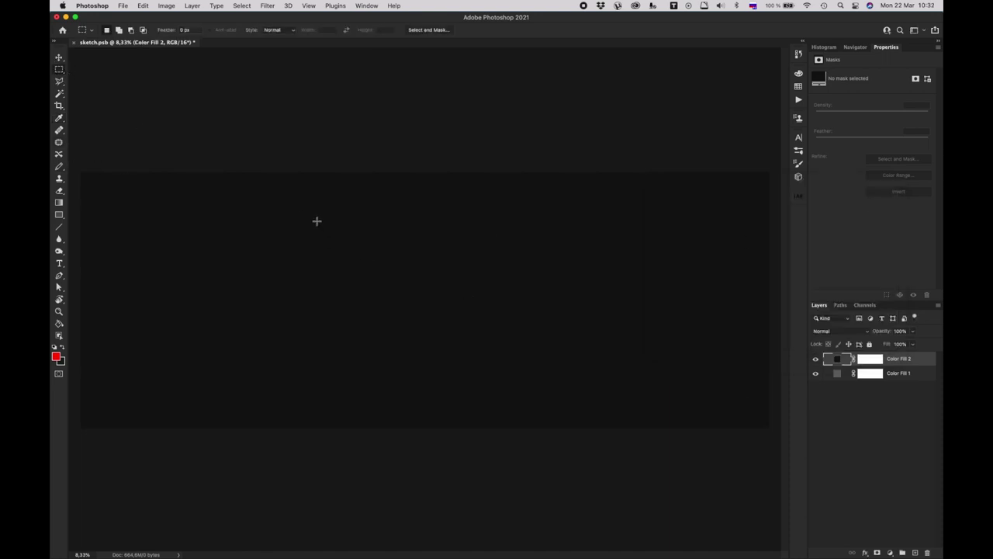
left_click(871, 360)
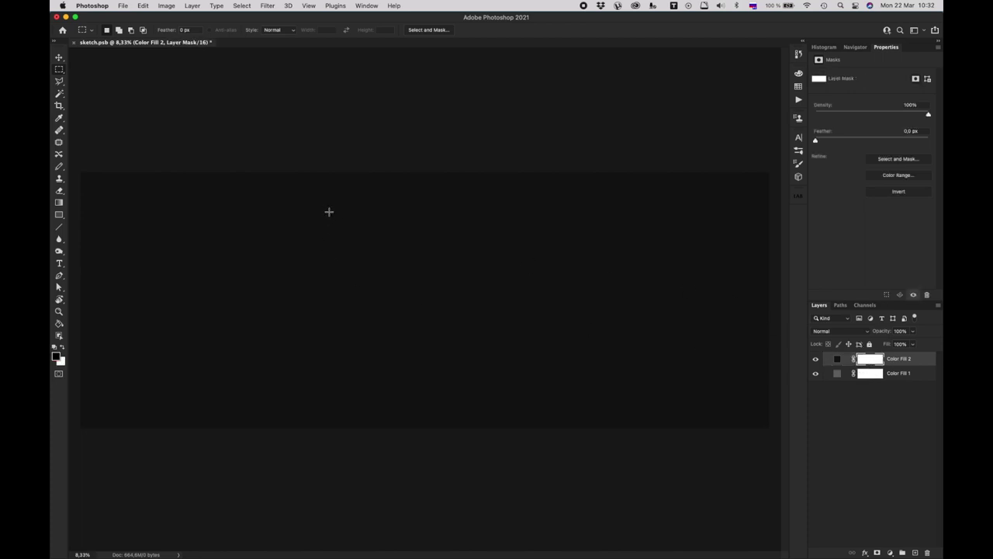
left_click_drag(334, 186, 665, 390)
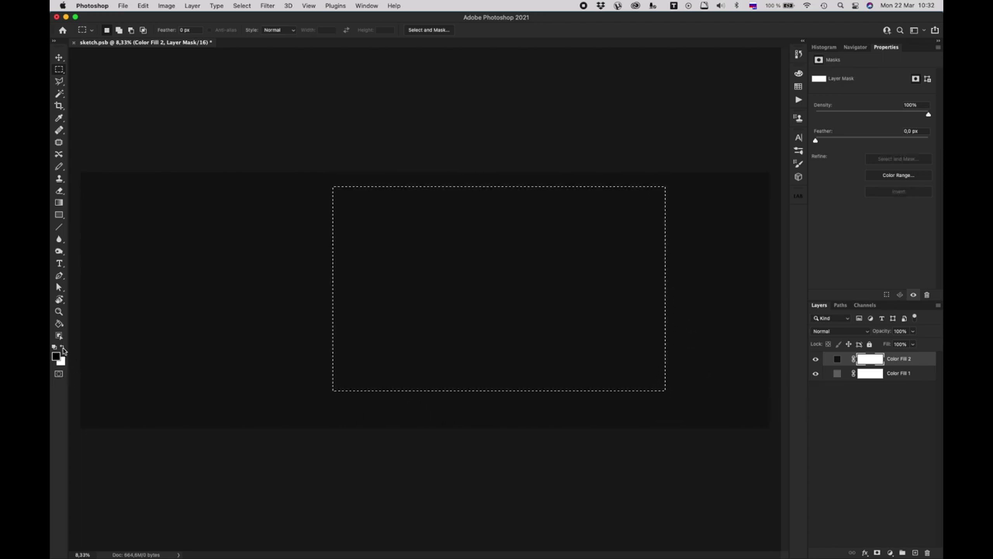
Step: Fill the rectangular selection with the Paint Bucket to open a grey window, then deselect
left_click(59, 324)
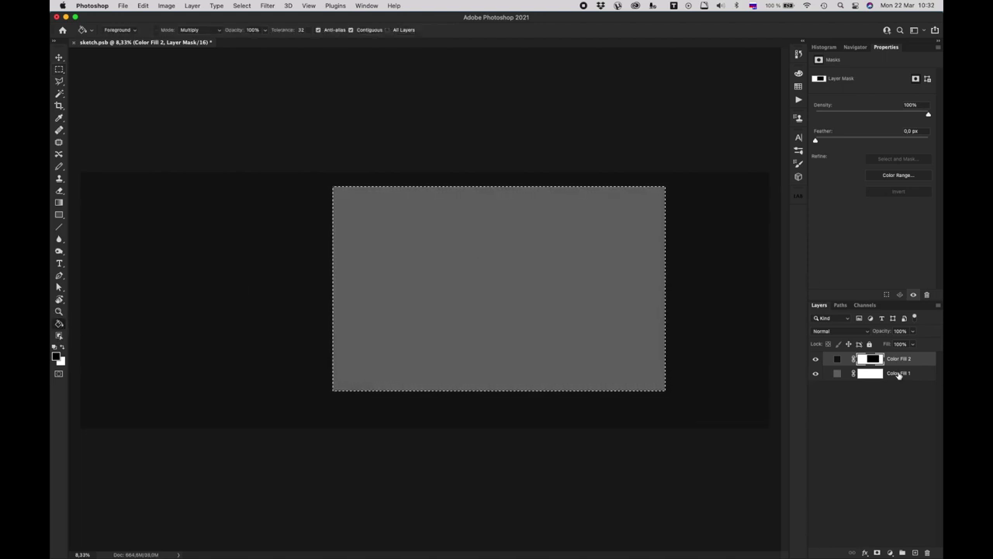
left_click(899, 375)
key("super+d")
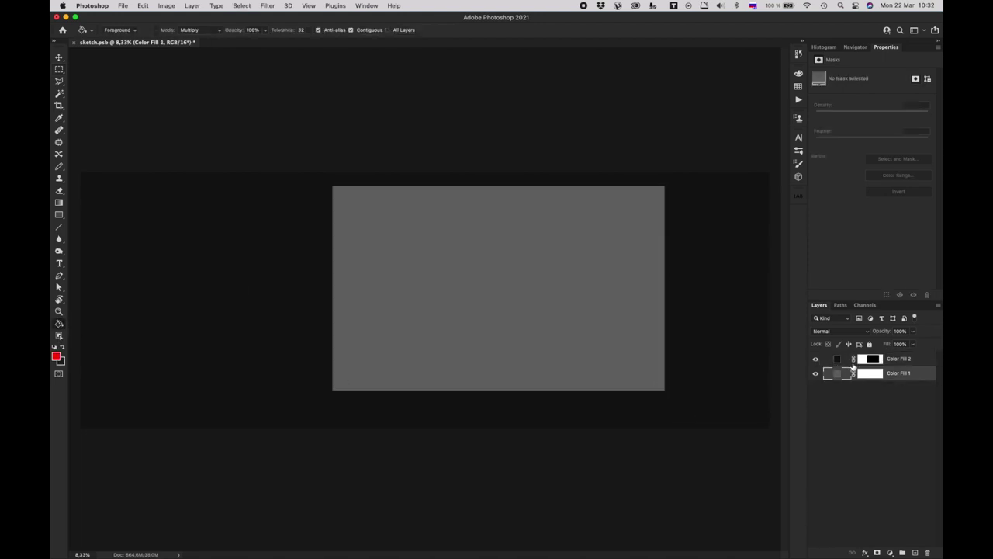
Step: Transform Color Fill 2's mask window, extending its left edge slightly outward
left_click(859, 361)
key("super+t")
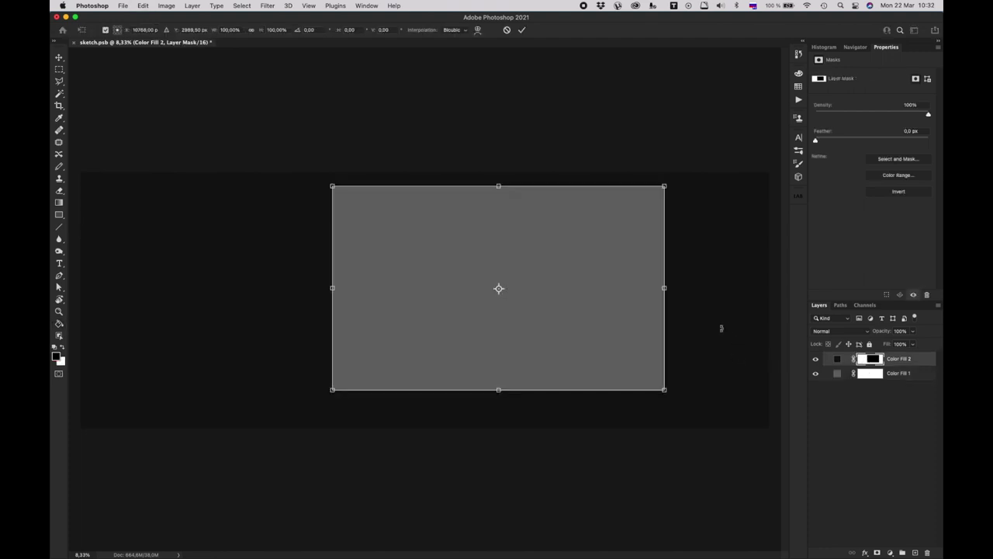
mouse_move(665, 287)
left_mouse_down()
mouse_move(613, 287)
mouse_move(665, 288)
left_mouse_up()
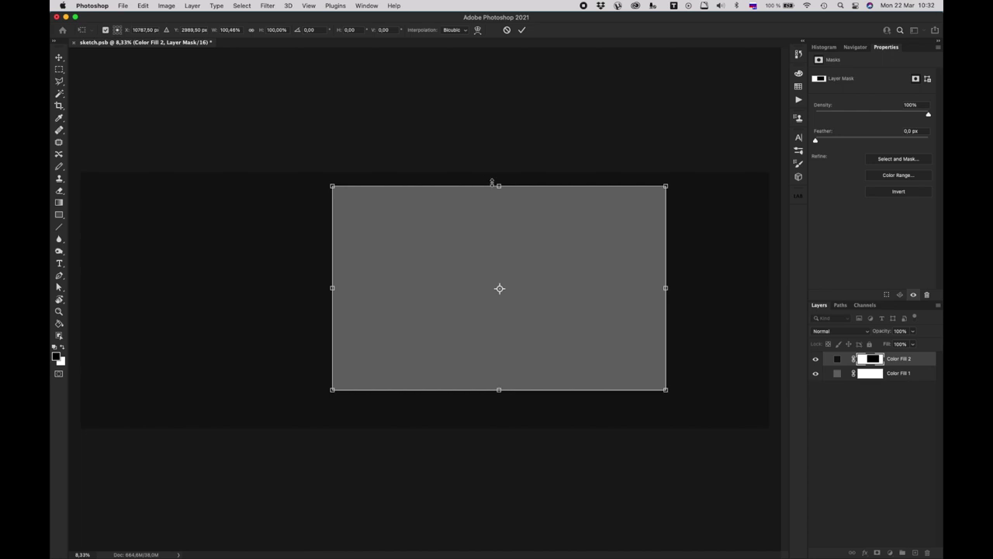
mouse_move(492, 183)
left_mouse_down()
mouse_move(497, 173)
mouse_move(500, 184)
left_mouse_up()
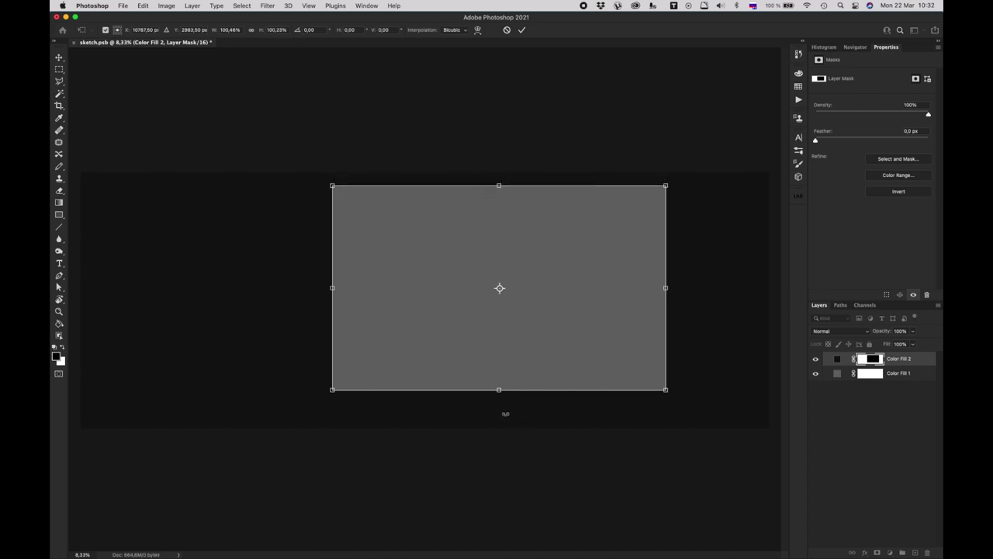
mouse_move(498, 390)
left_mouse_down()
mouse_move(499, 398)
mouse_move(502, 388)
left_mouse_up()
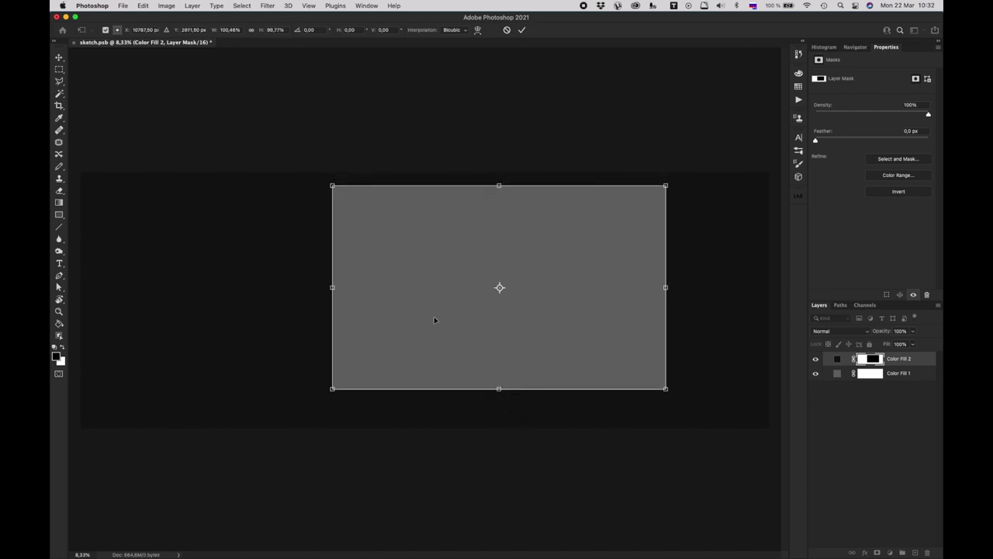
left_click_drag(332, 286, 324, 287)
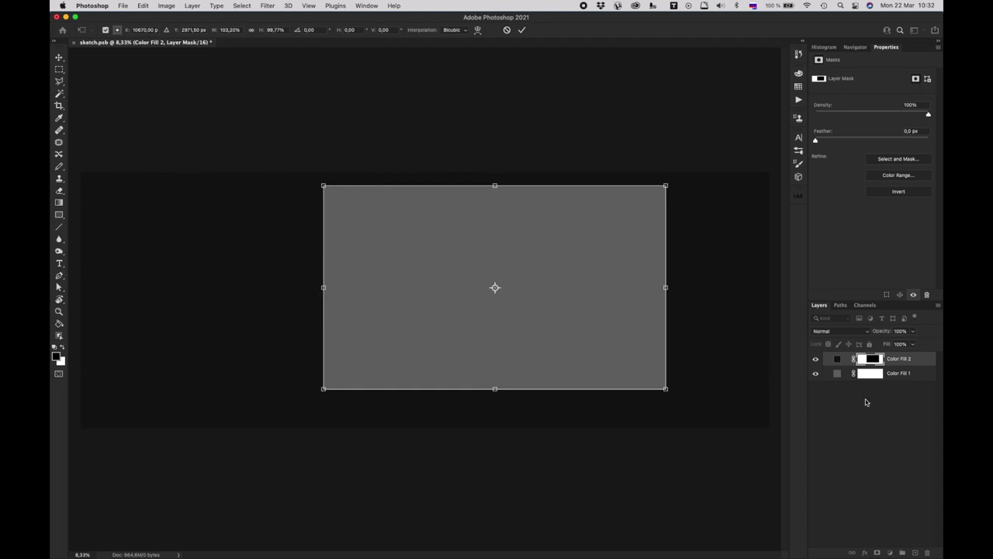
key("Return")
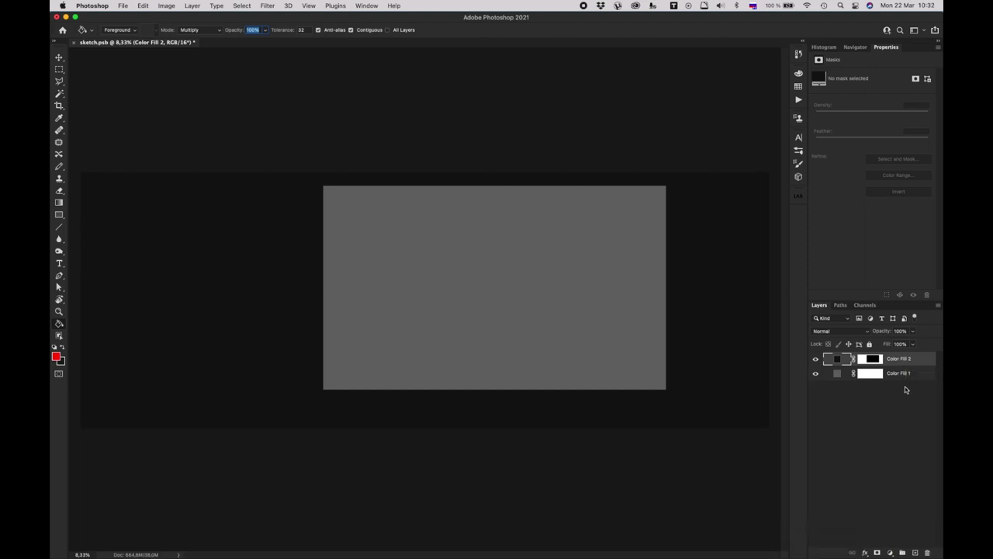
Step: Lighten Color Fill 1 to grey #959595 and add a new empty layer above it
double_click(838, 374)
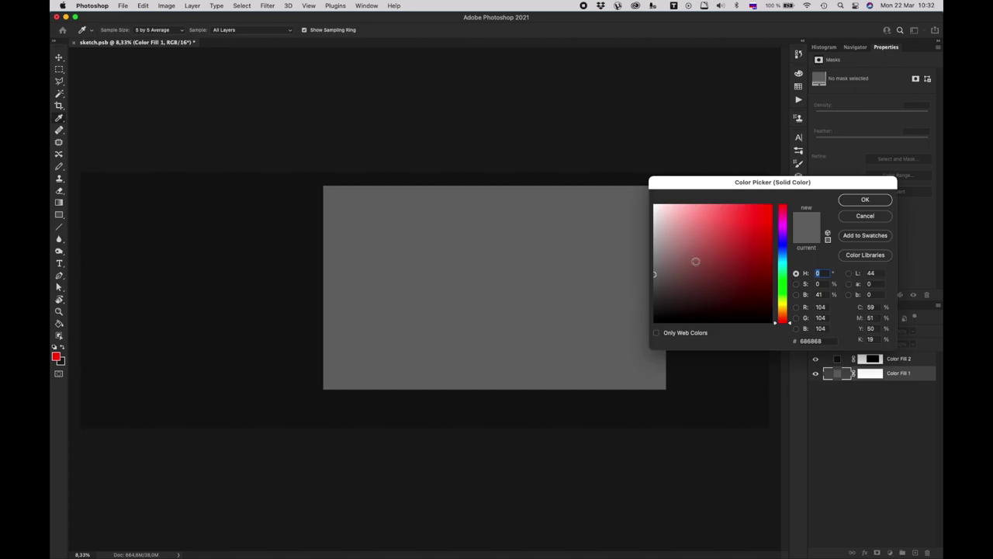
left_click_drag(695, 262, 644, 251)
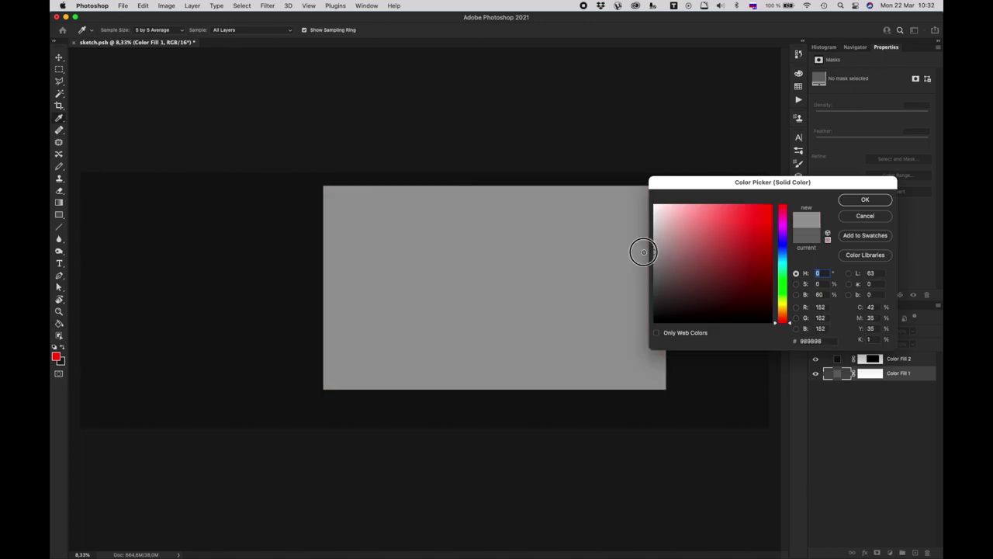
left_click(860, 200)
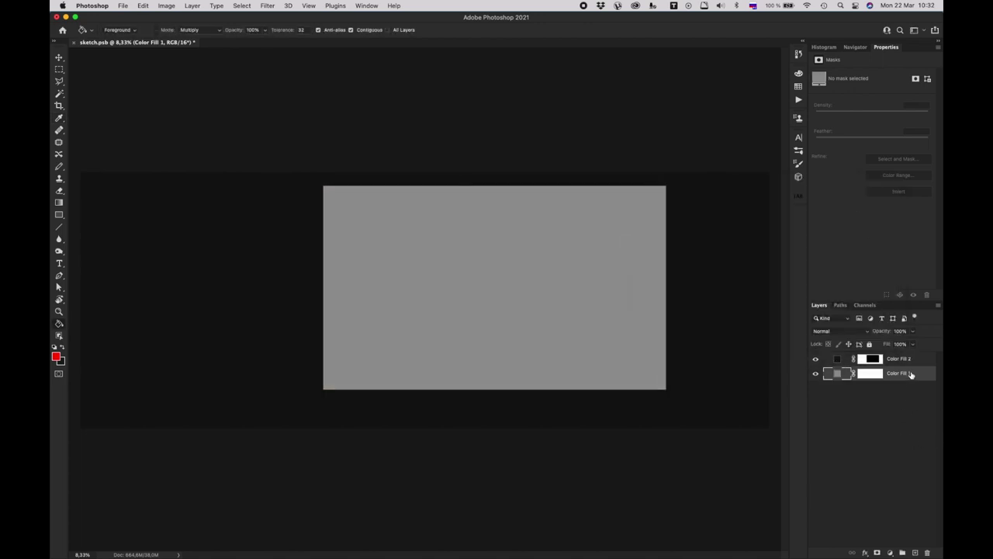
left_click(915, 553)
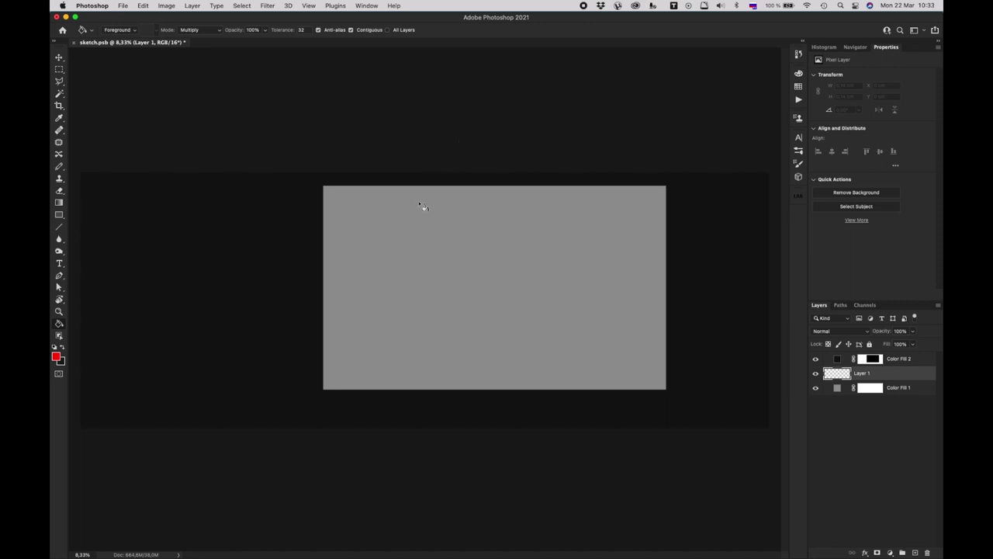
Step: Paint a straight red ff0000 horizontal line across the grey rectangle with the Brush
left_click(56, 357)
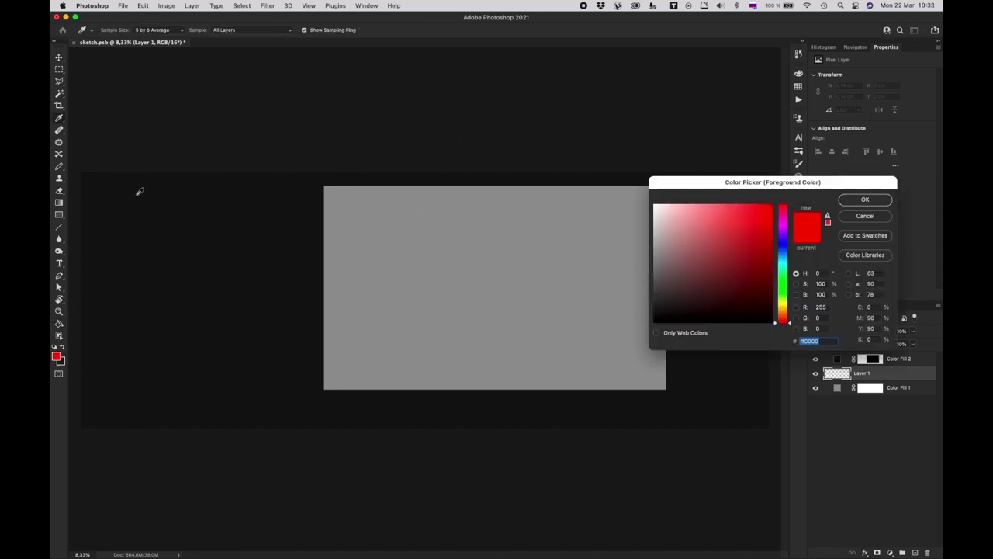
left_click(866, 200)
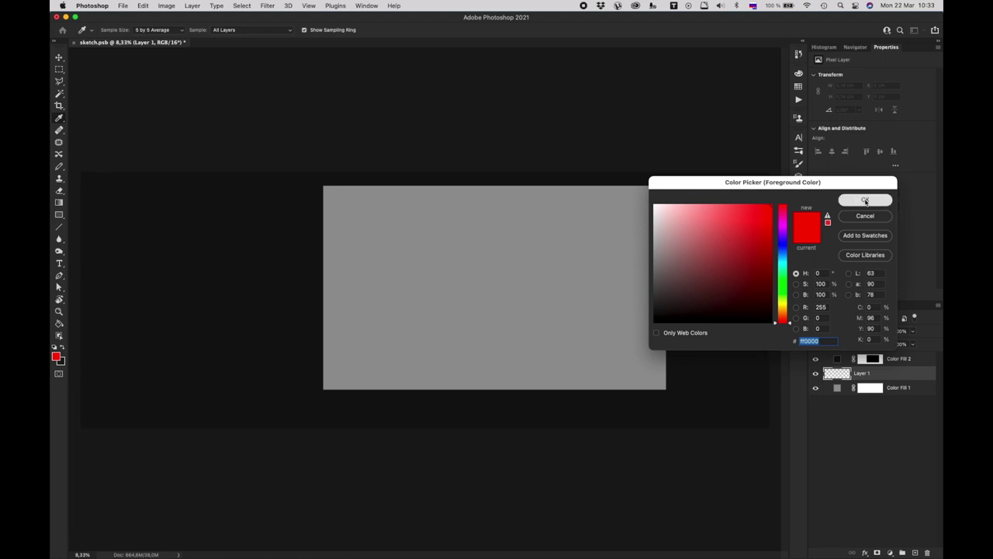
left_click(60, 167)
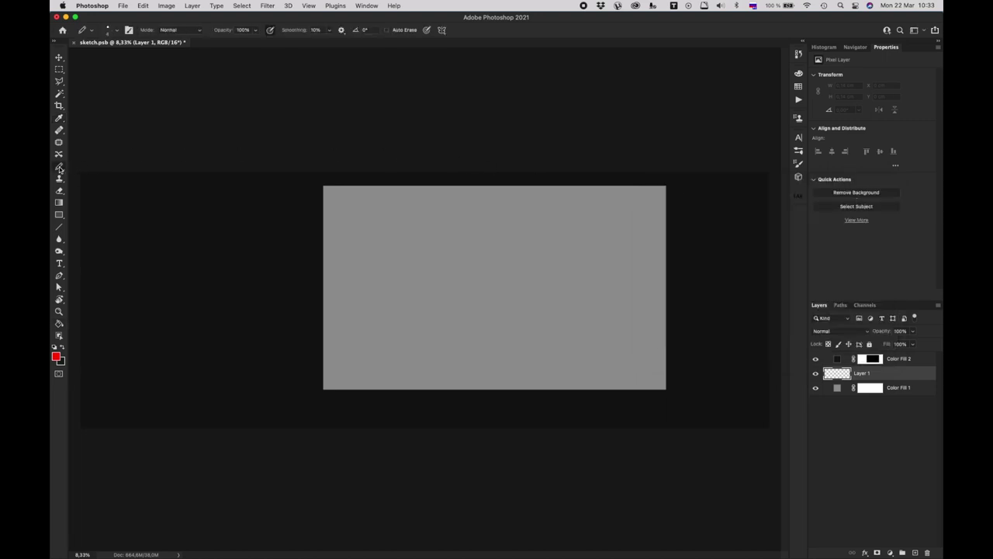
left_click_drag(319, 278, 796, 252)
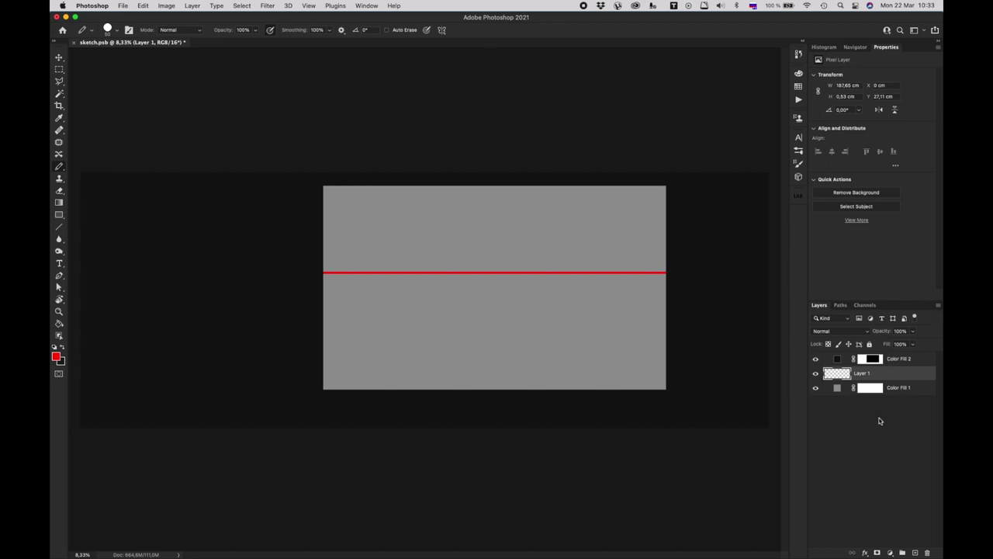
Step: Lower Color Fill 2's opacity to about 21%, then reselect Layer 1
left_click(898, 362)
left_click(913, 332)
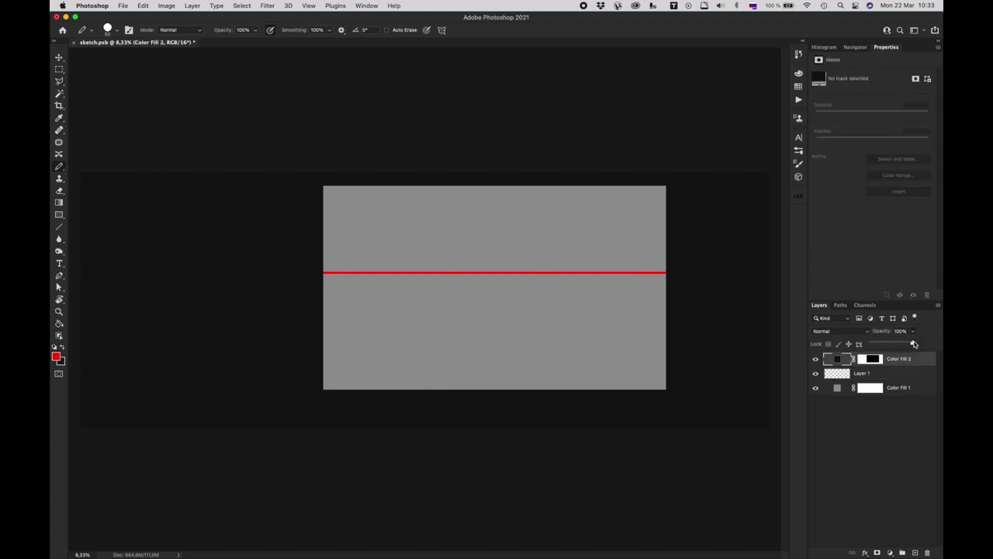
left_click_drag(916, 343, 879, 346)
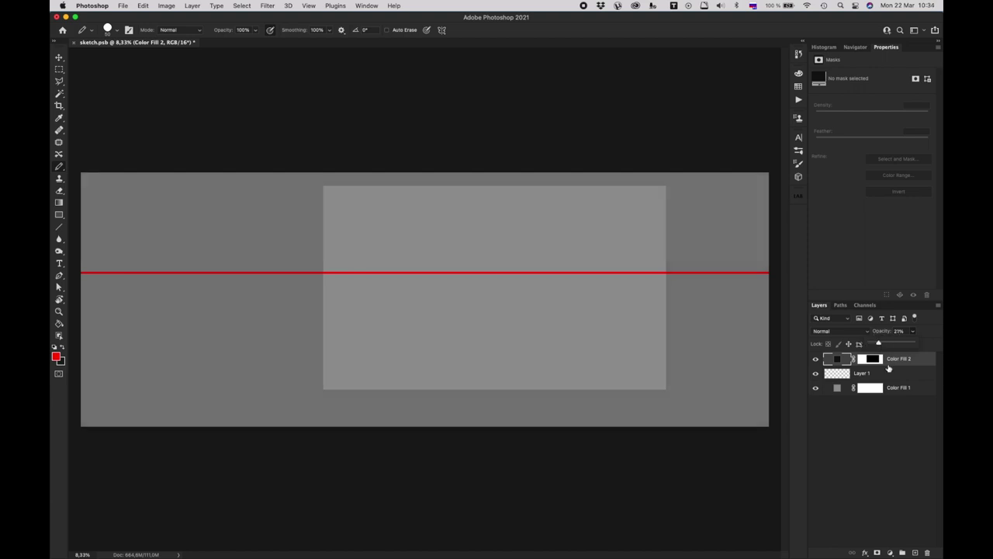
left_click(890, 375)
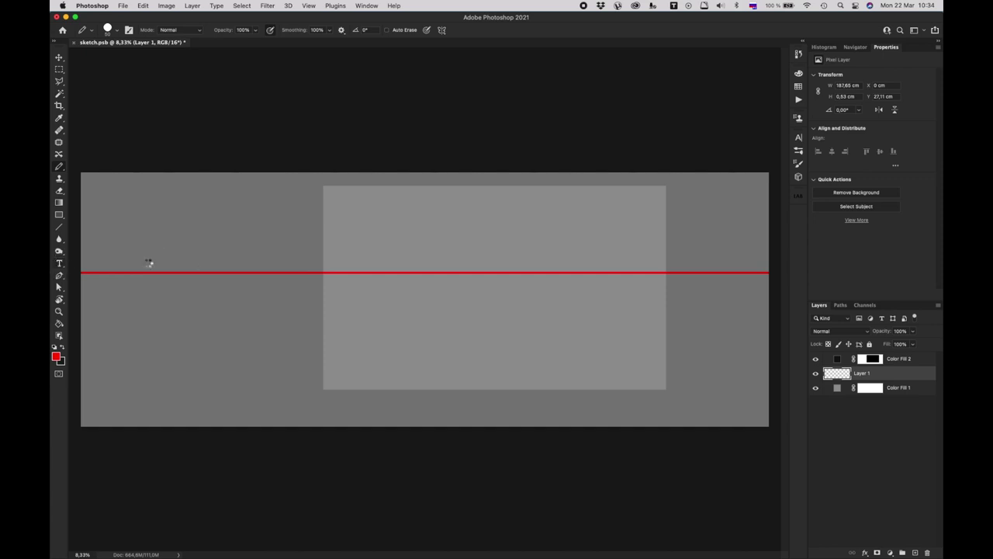
Step: Type the text label 'SkyLine' just above the red line
key("t")
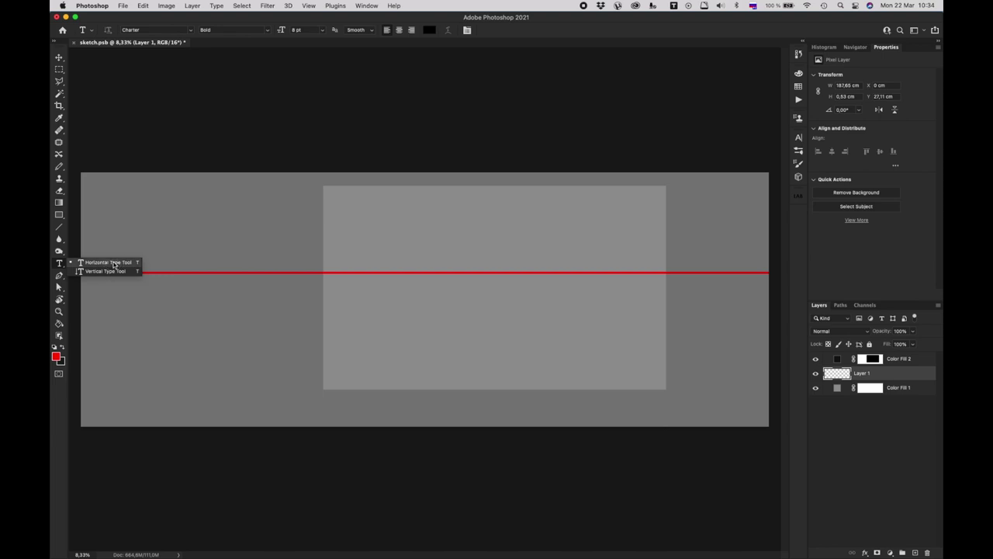
left_click(158, 265)
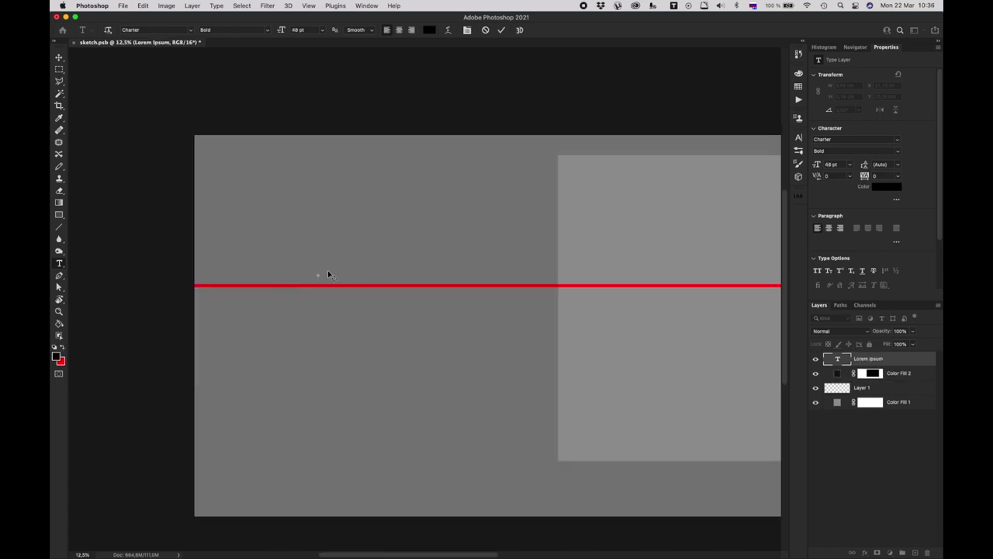
type("kyLine")
left_click(918, 375)
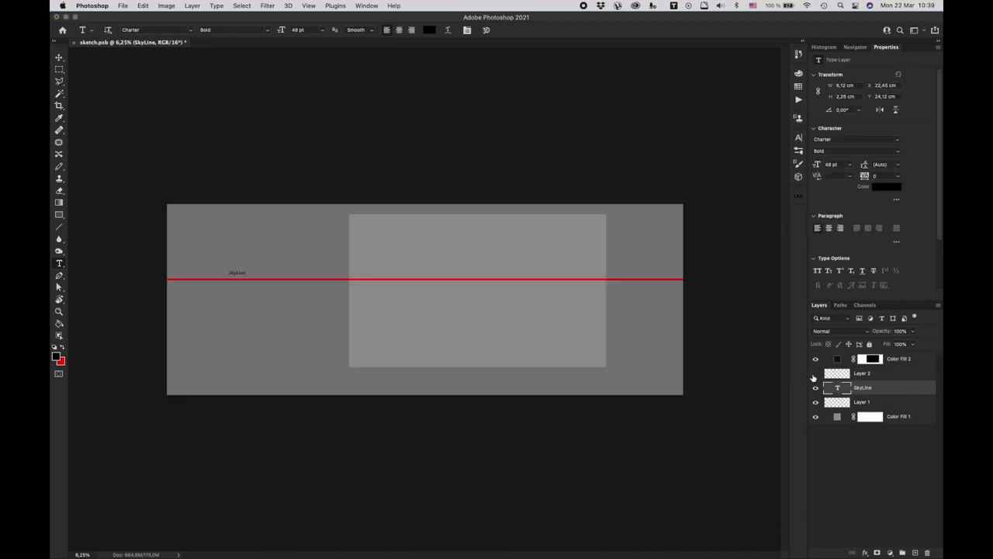
Step: Add a new empty Layer 2 and make it active with the Brush tool
left_click(811, 376)
left_click(848, 375)
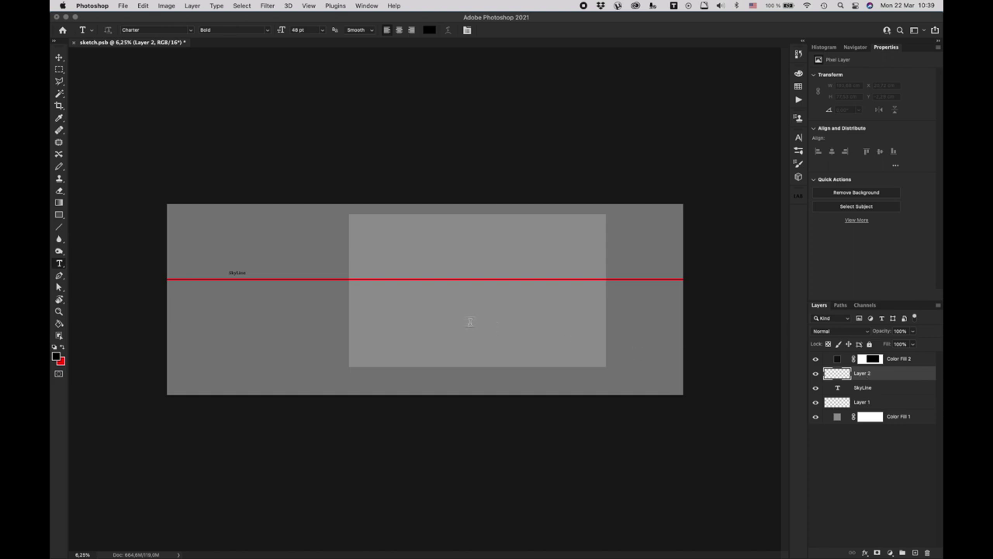
left_click(60, 167)
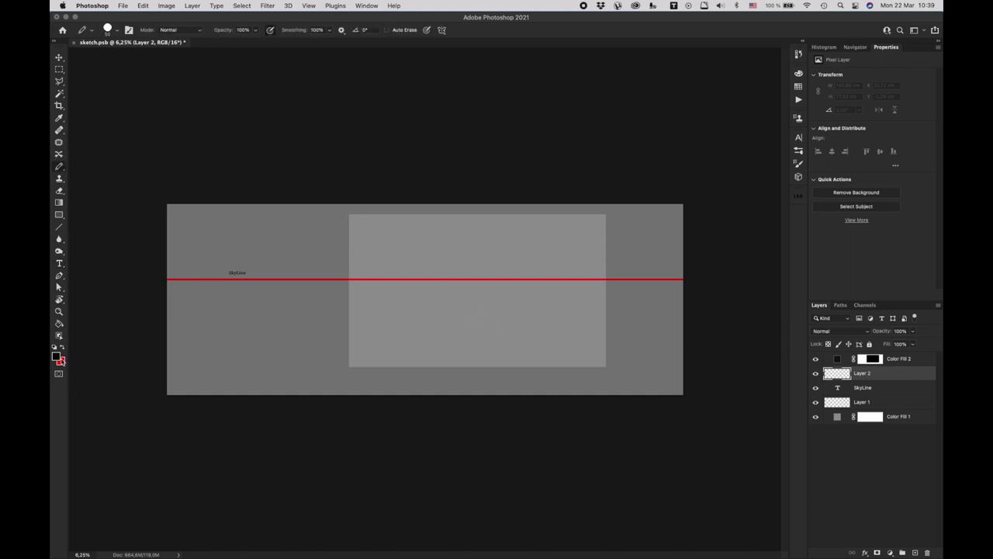
left_click(57, 357)
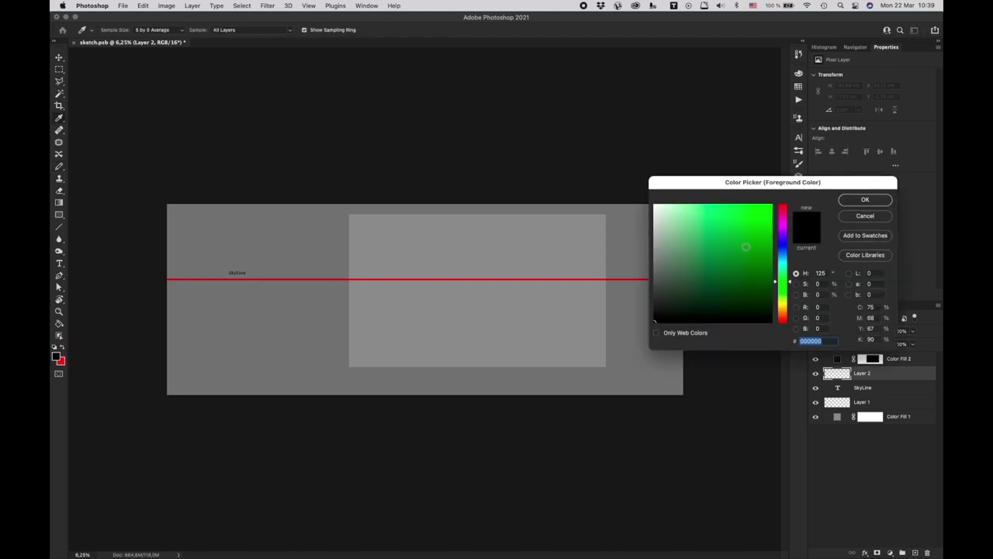
Step: Paint a black horizontal floor line from the left edge and zoom to its right end
left_click(883, 201)
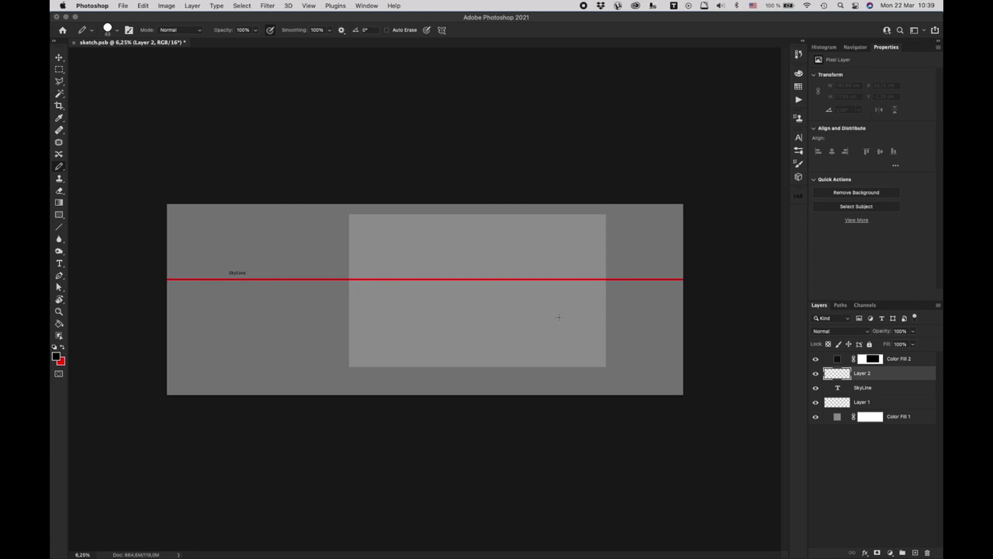
left_click_drag(558, 316, 116, 334)
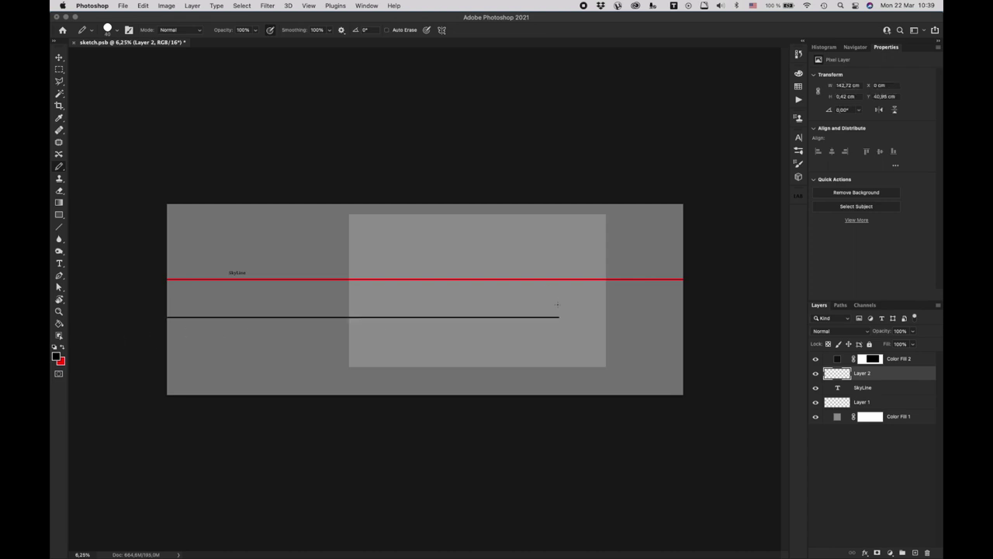
key("super+plus")
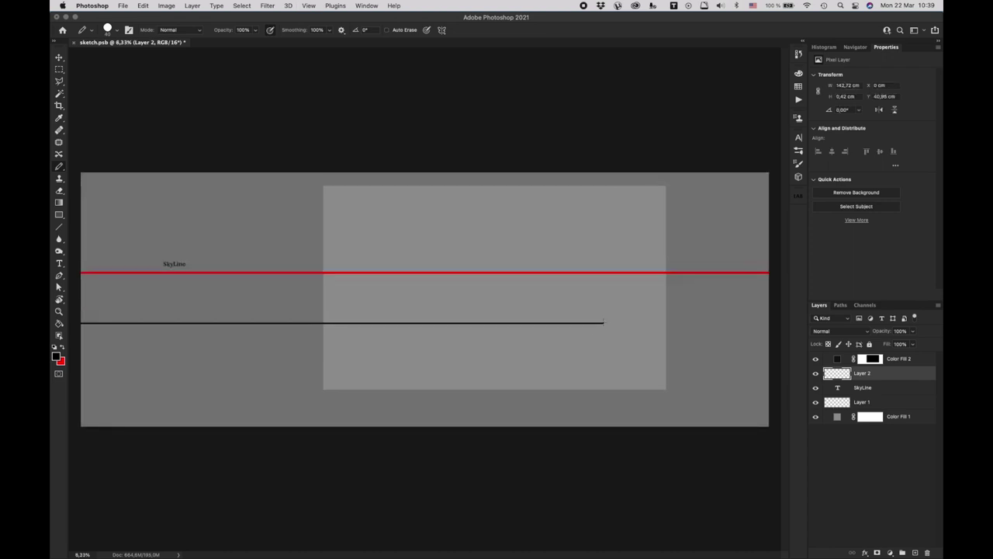
key("super+plus")
key("super+plus")
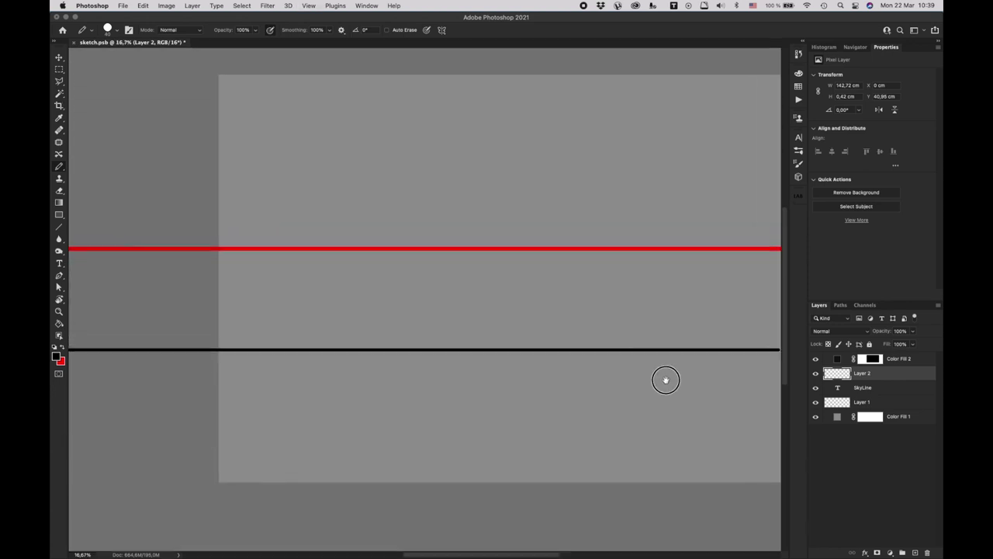
left_click_drag(664, 379, 406, 385)
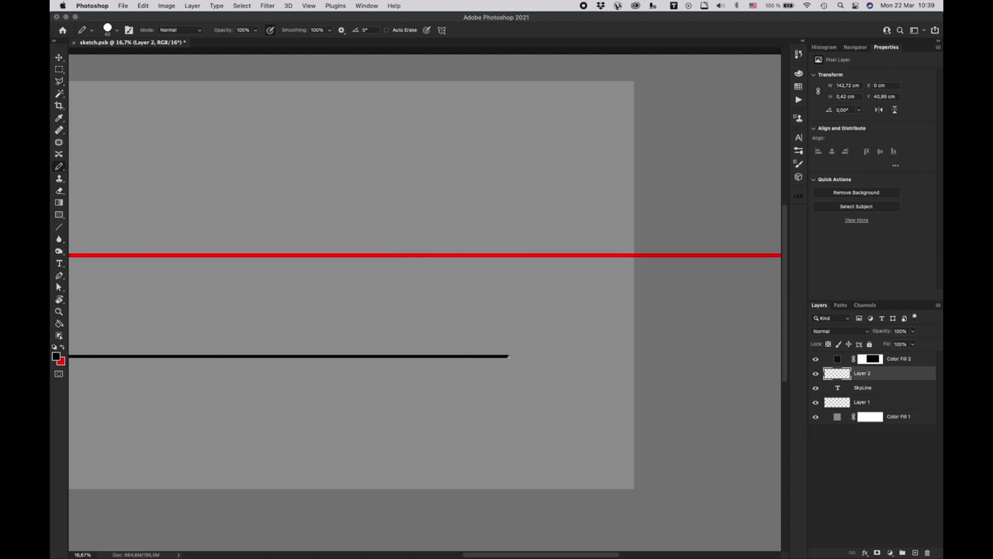
Step: Draw a black vertical corner line rising from the floor line's end, then add Layer 3
mouse_move(508, 355)
left_mouse_down()
mouse_move(511, 76)
mouse_move(510, 117)
mouse_move(567, 270)
left_mouse_up()
scroll(567, 269, "down", 10)
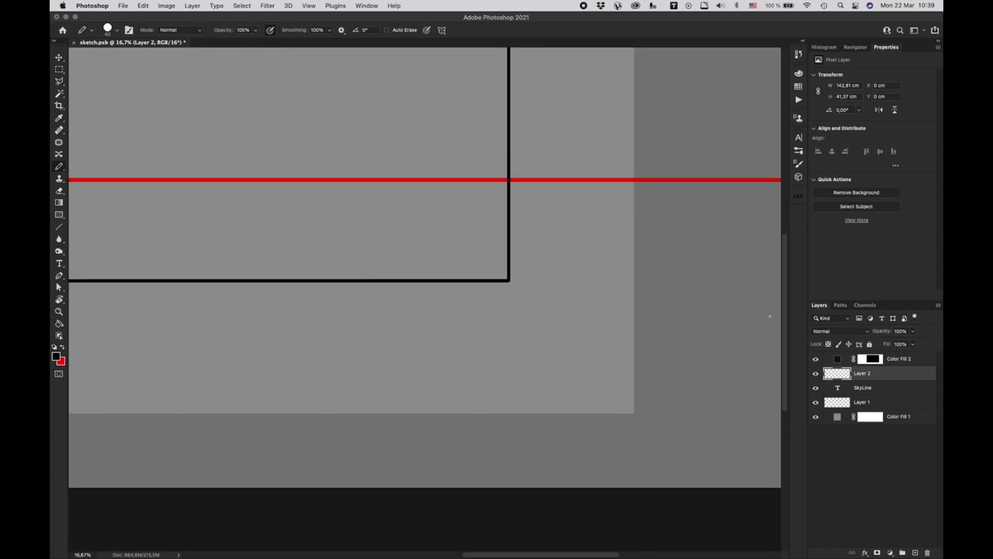
left_click(915, 552)
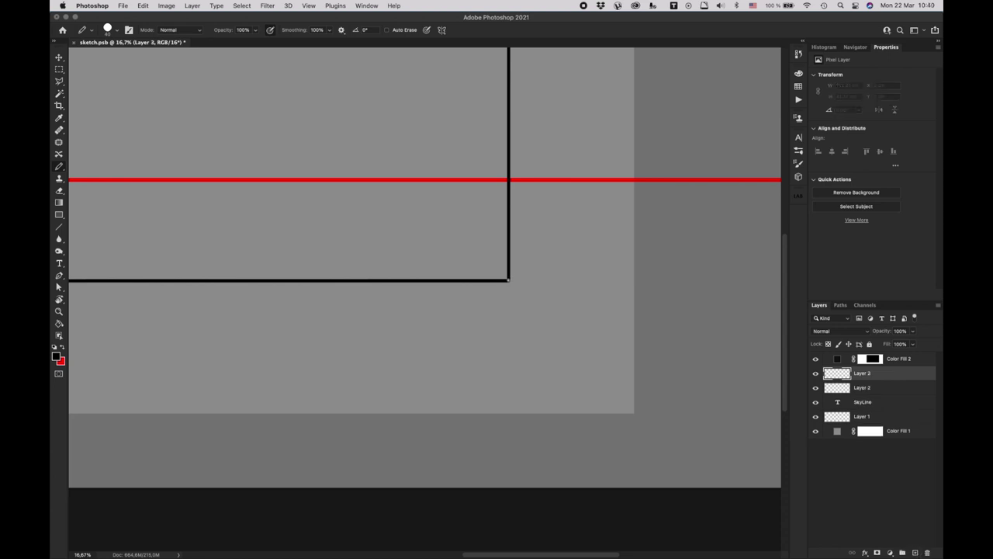
Step: Brush a straight black diagonal from the wall corner to the canvas's bottom-right corner
left_click(508, 279)
key("super+minus")
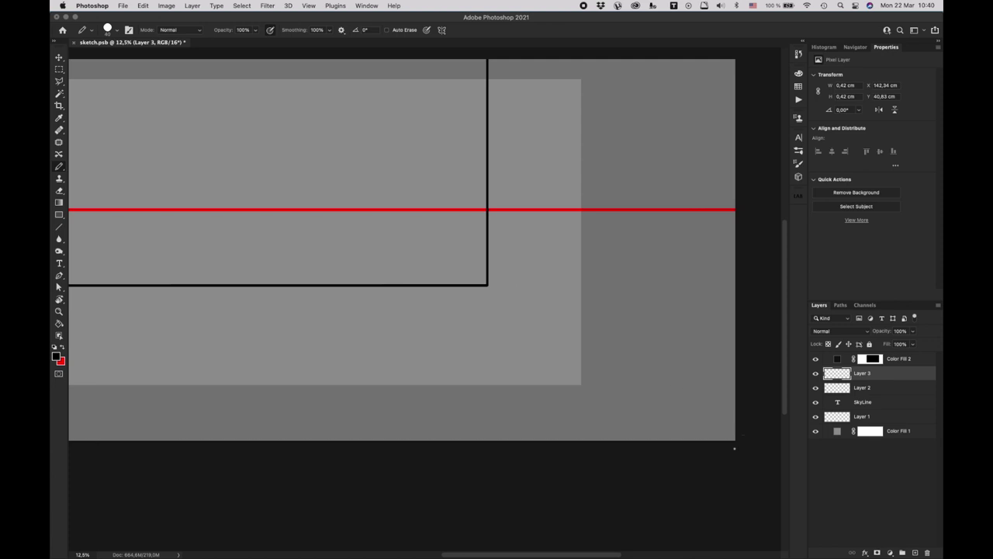
left_click(750, 438, "shift")
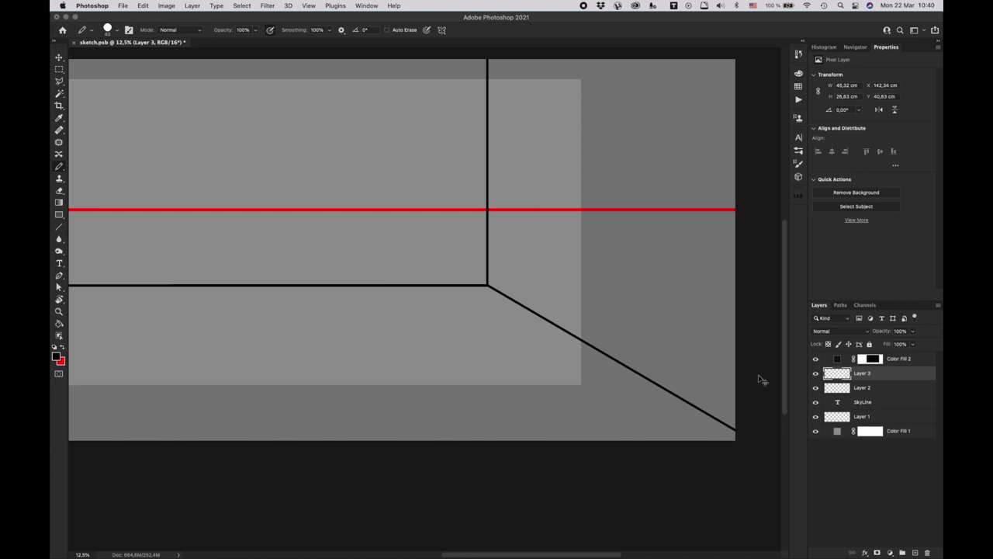
key("super+minus")
key("super+minus")
key("super+plus")
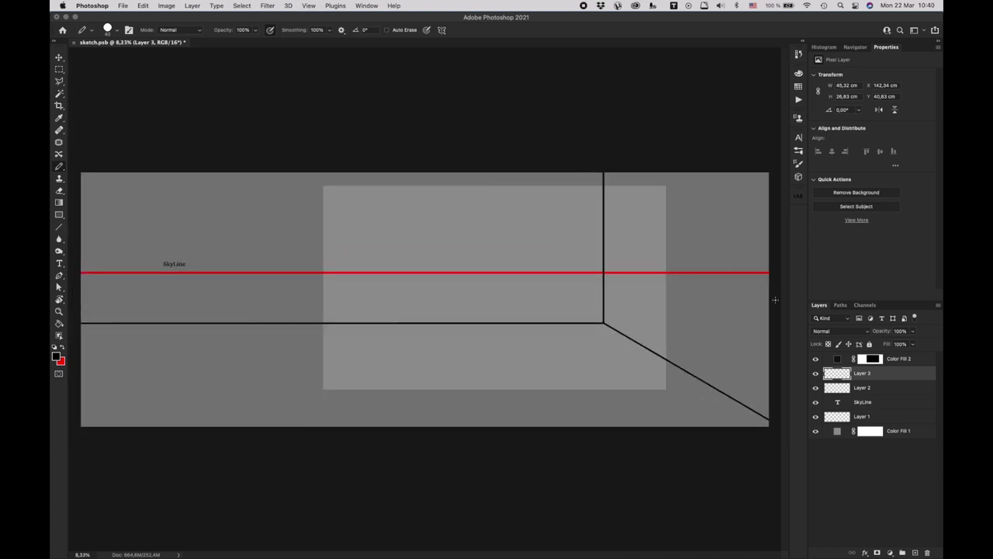
Step: Add a new empty Layer 4 above Layer 3
left_click(916, 552)
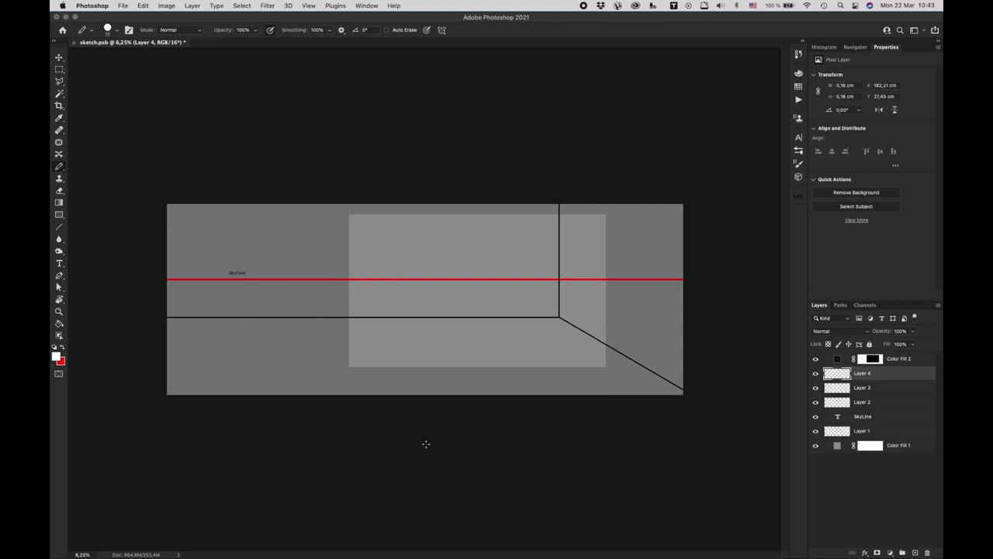
Step: Draw white guide lines from the vanishing point fanning toward the lower left edge
left_click(399, 443, "shift")
left_click(408, 404, "shift")
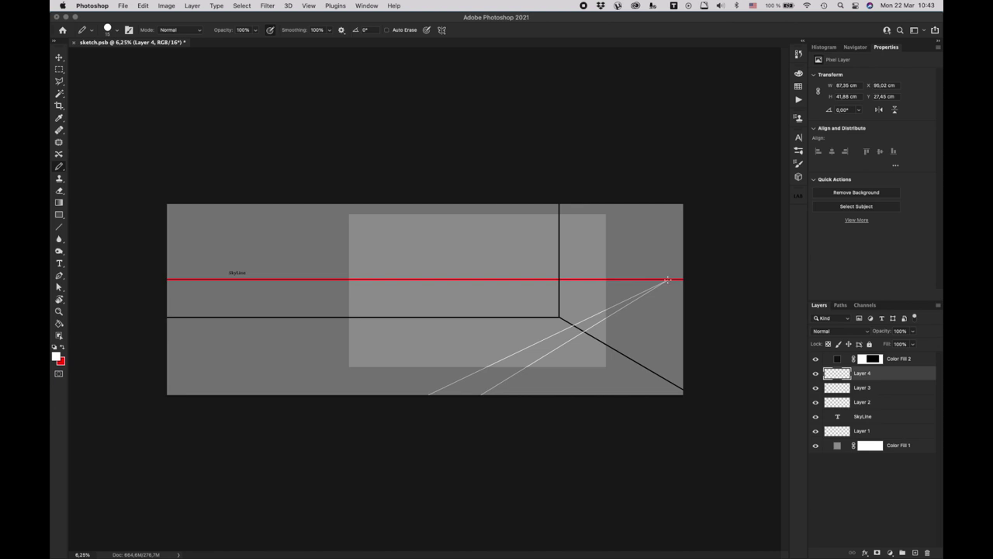
left_click(352, 402, "shift")
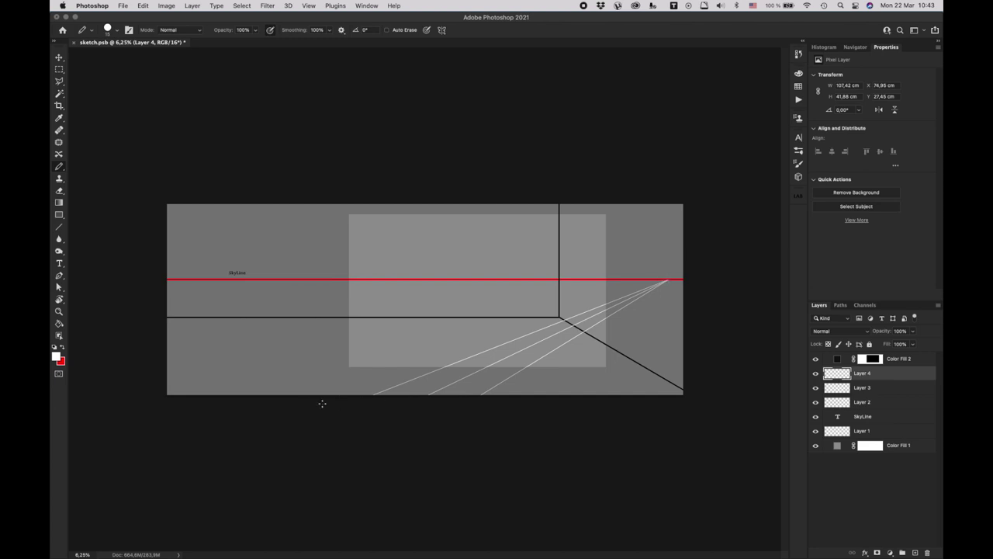
left_click(291, 401, "shift")
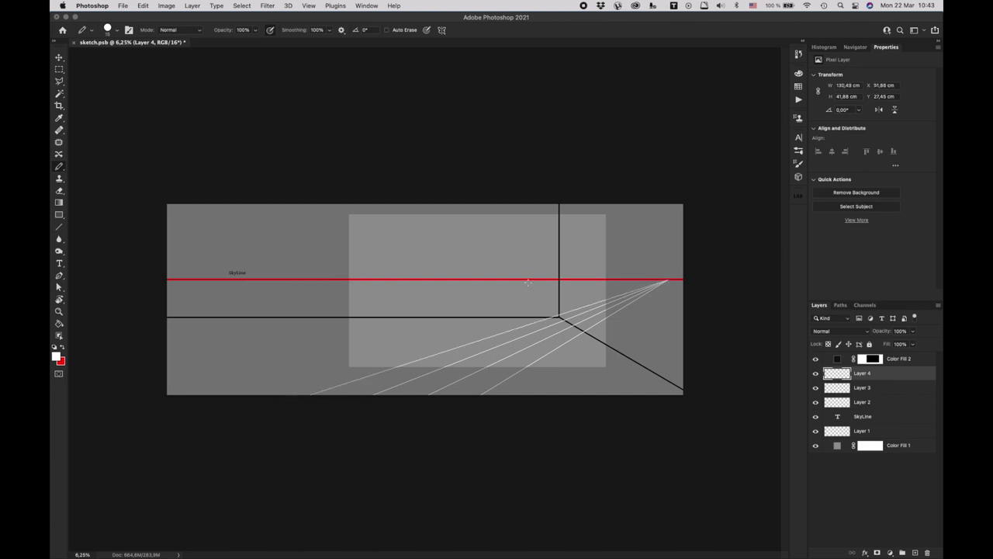
left_click(668, 280)
left_click(199, 402, "shift")
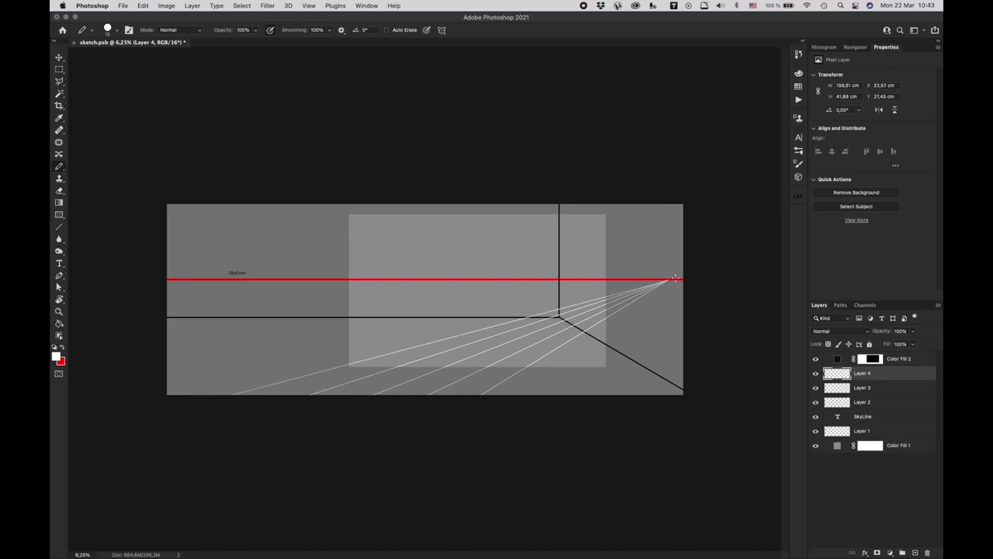
left_click(148, 388, "shift")
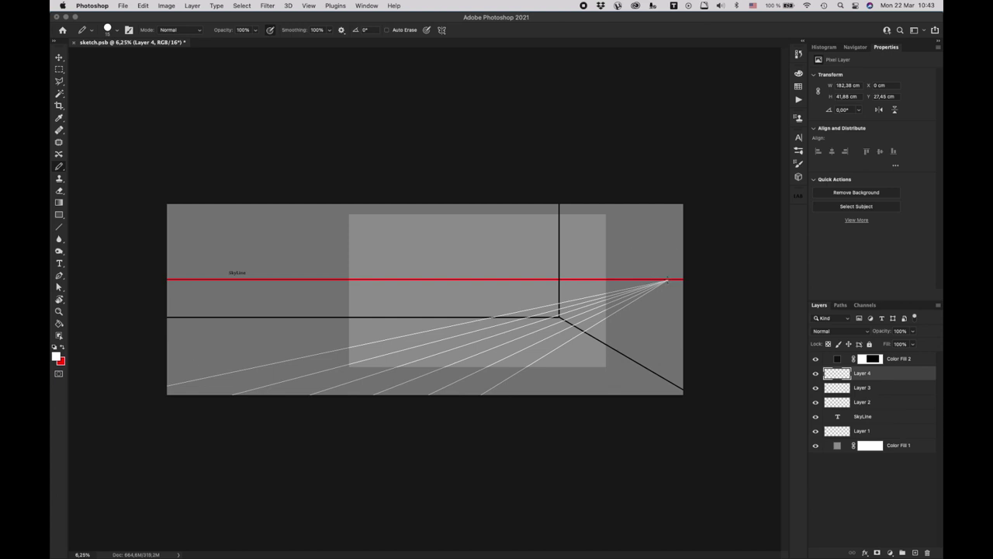
left_click(119, 369, "shift")
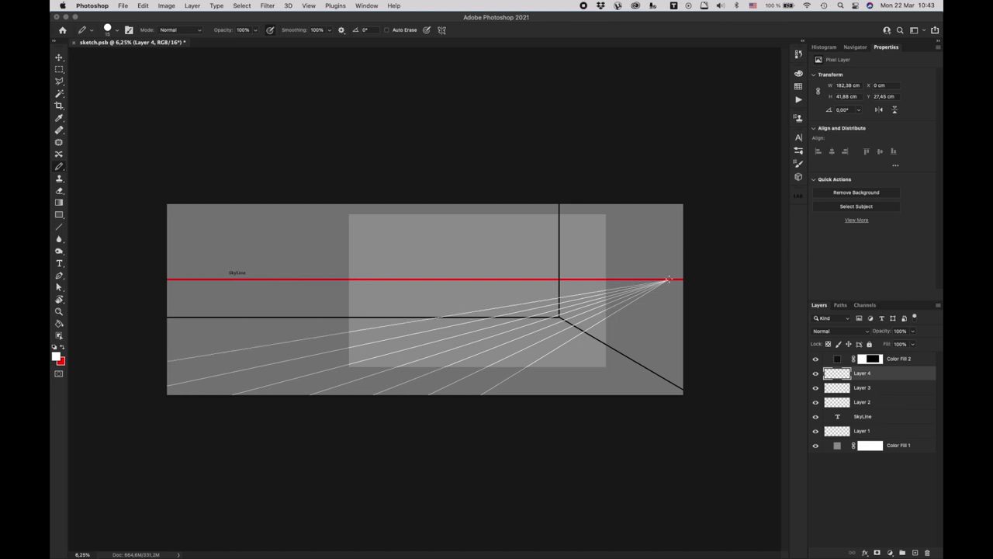
Step: Add higher converging lines to the left edge, the upper left and past the canvas top
left_click(122, 335, "shift")
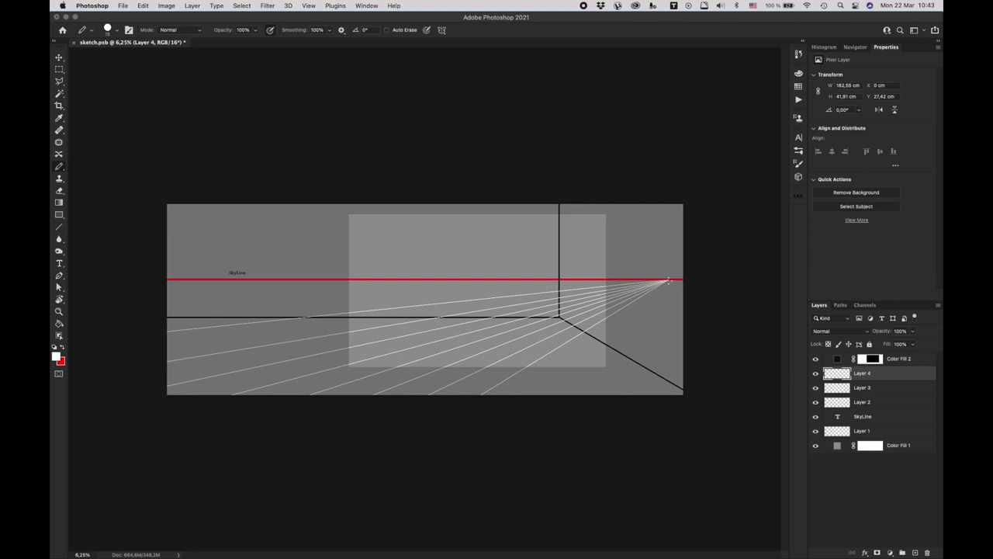
left_click(142, 312, "shift")
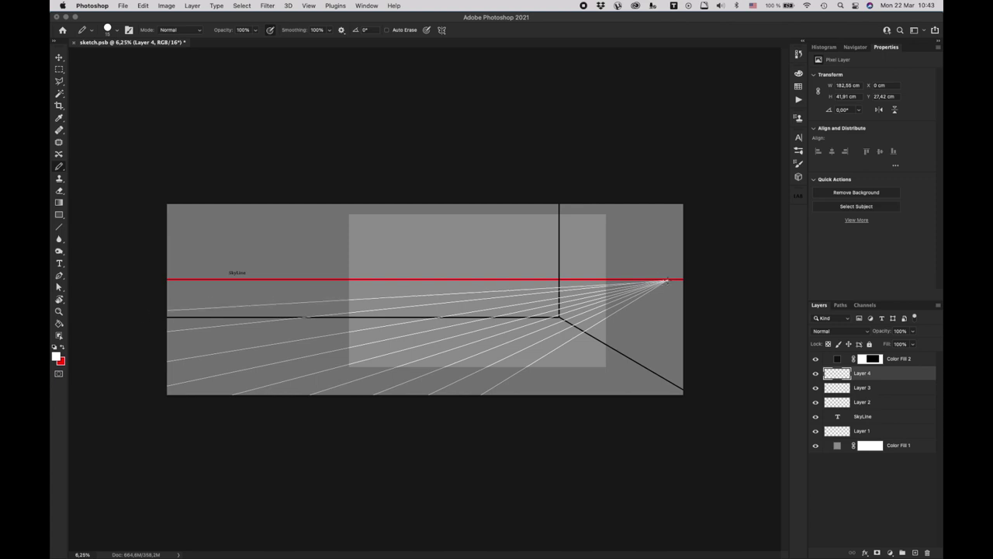
left_click(131, 292, "shift")
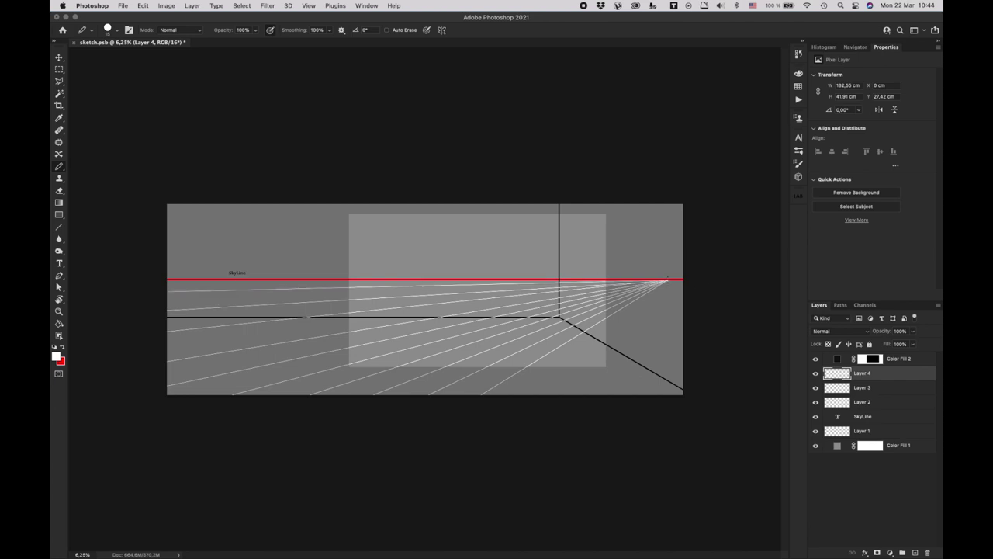
left_click(127, 273, "shift")
left_click(141, 263, "shift")
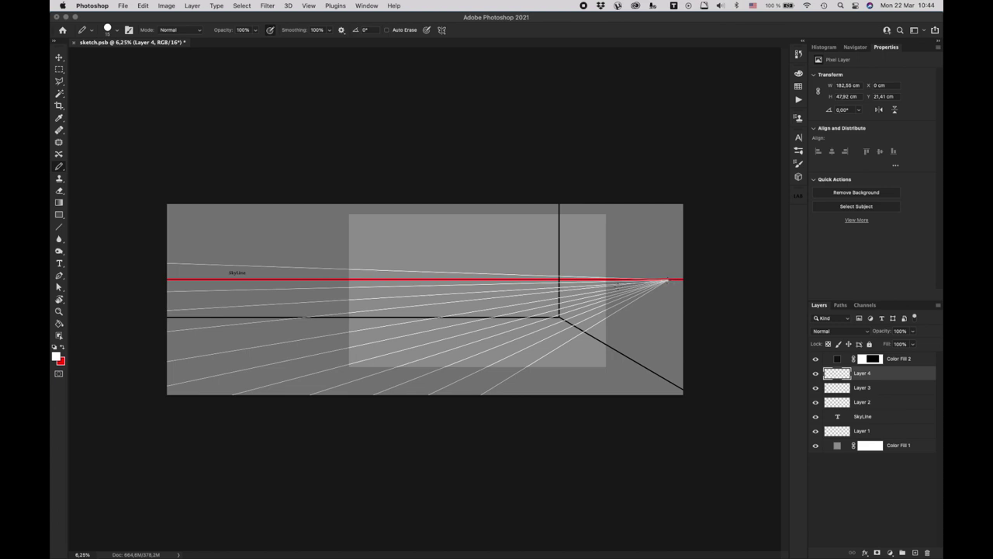
left_click(157, 279, "shift")
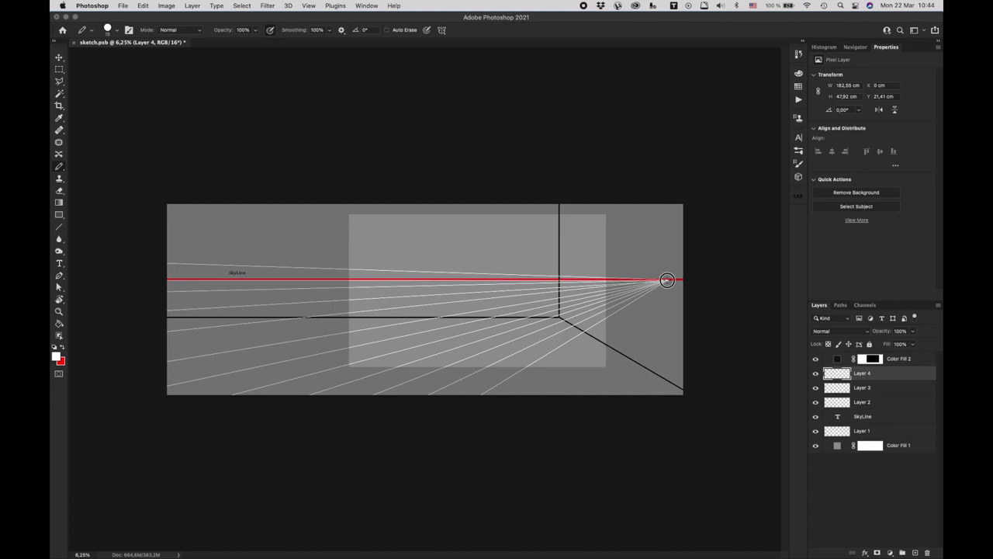
left_click(158, 245, "shift")
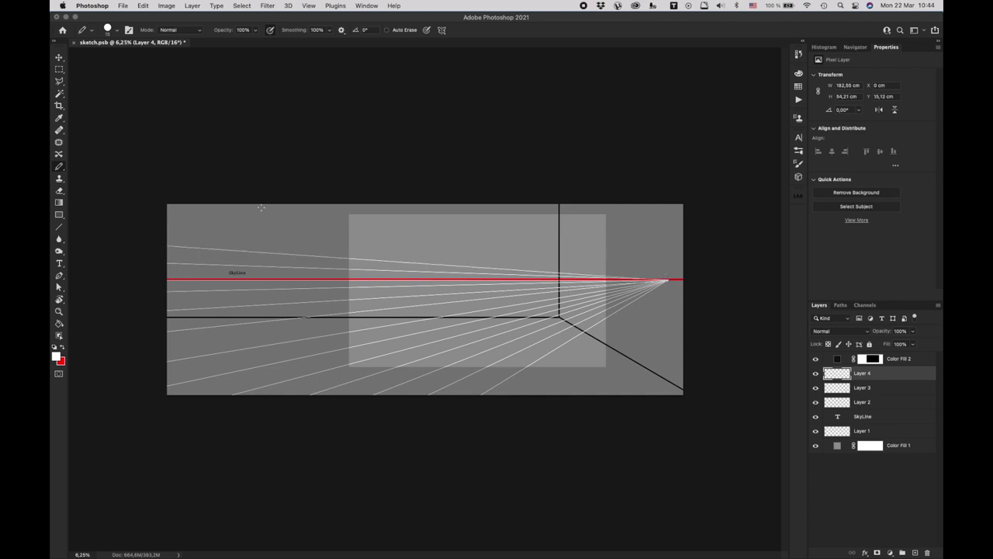
left_click(155, 211, "shift")
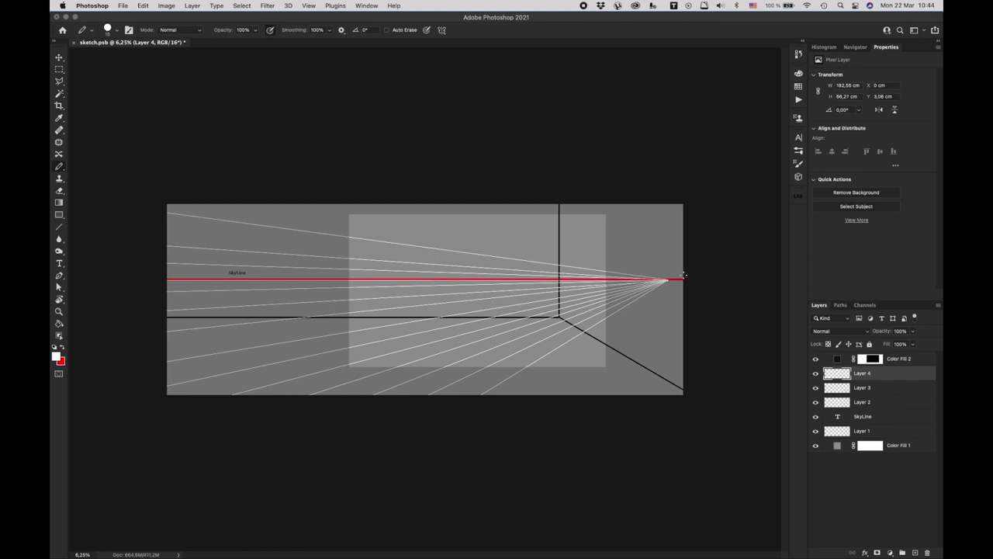
left_click(230, 181, "shift")
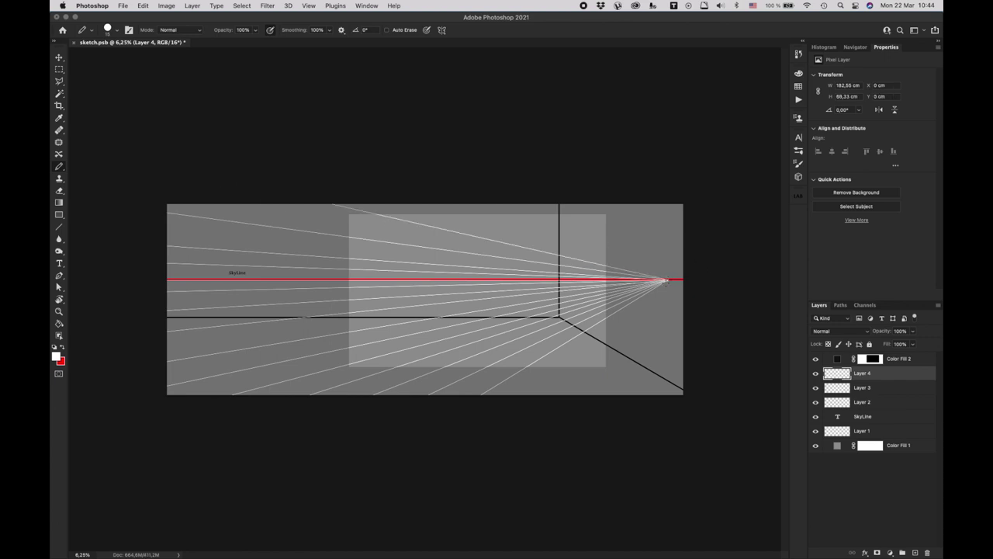
left_click(412, 190, "shift")
Step: Duplicate the line fan, flip the copy horizontally and shift it so its apex sits left
key("super+j")
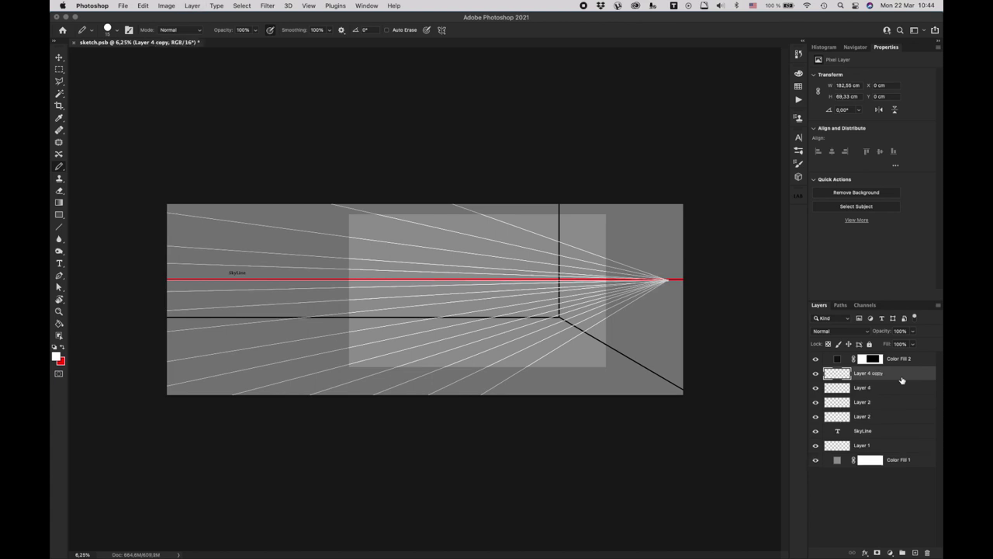
key("super+t")
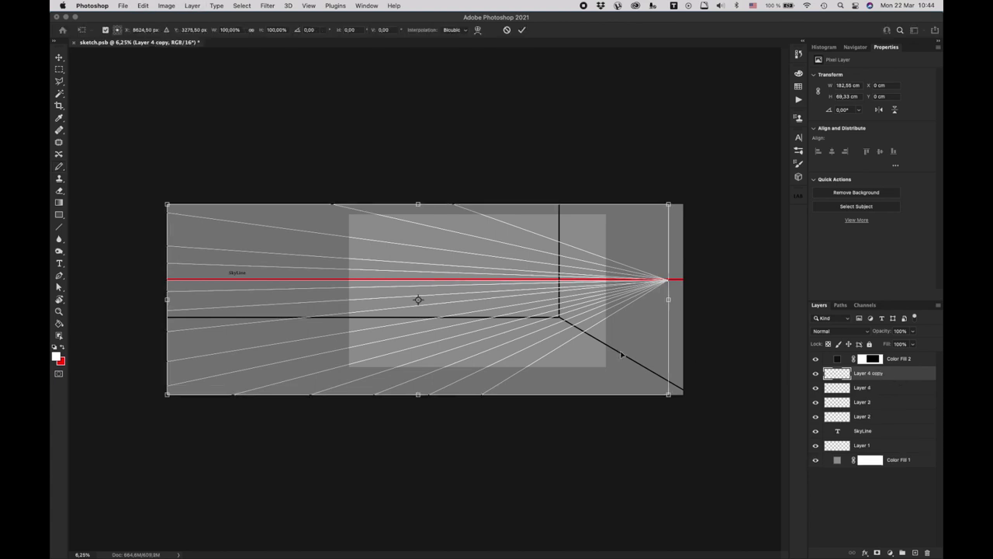
right_click(554, 279)
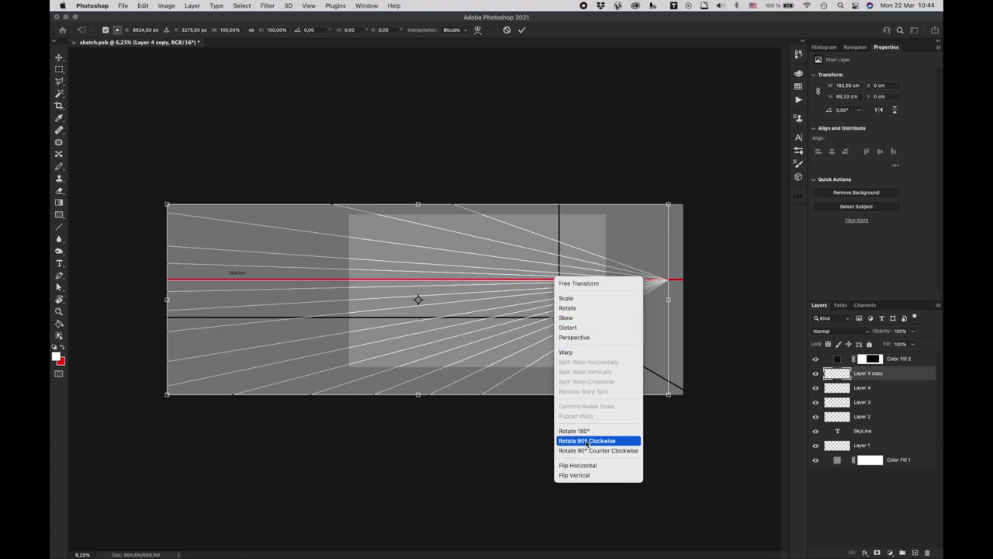
left_click(593, 465)
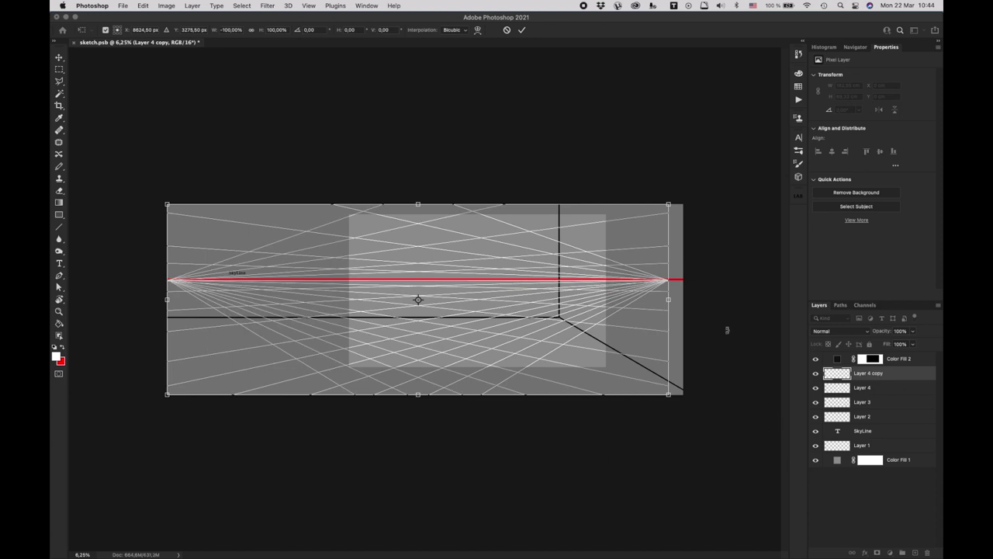
left_click_drag(437, 276, 570, 275)
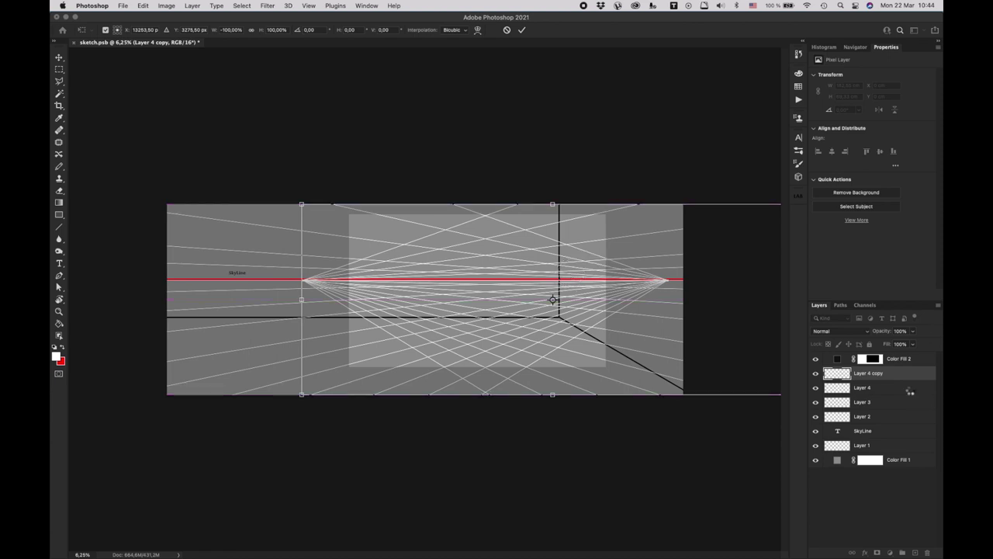
key("Escape")
key("b")
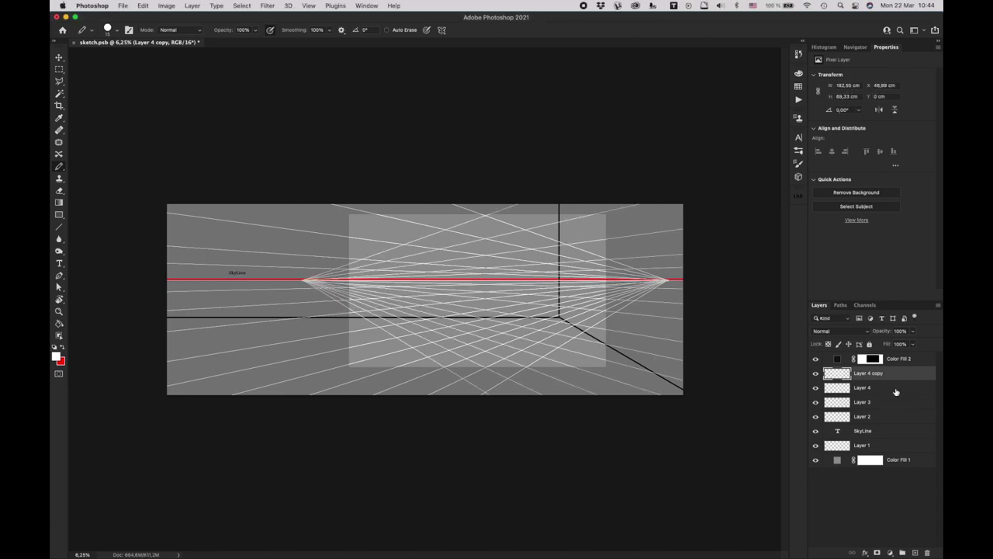
Step: Group Layer 4 and Layer 4 copy into a group named 'convergence lines'
left_click(896, 391)
left_click(897, 373, "shift")
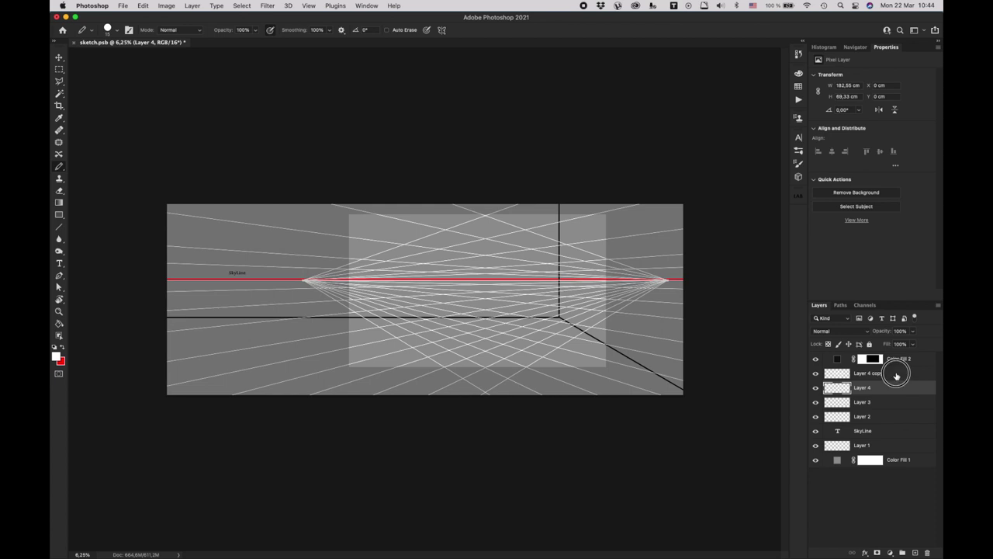
key("super+g")
double_click(863, 372)
type("convergence lines")
key("Return")
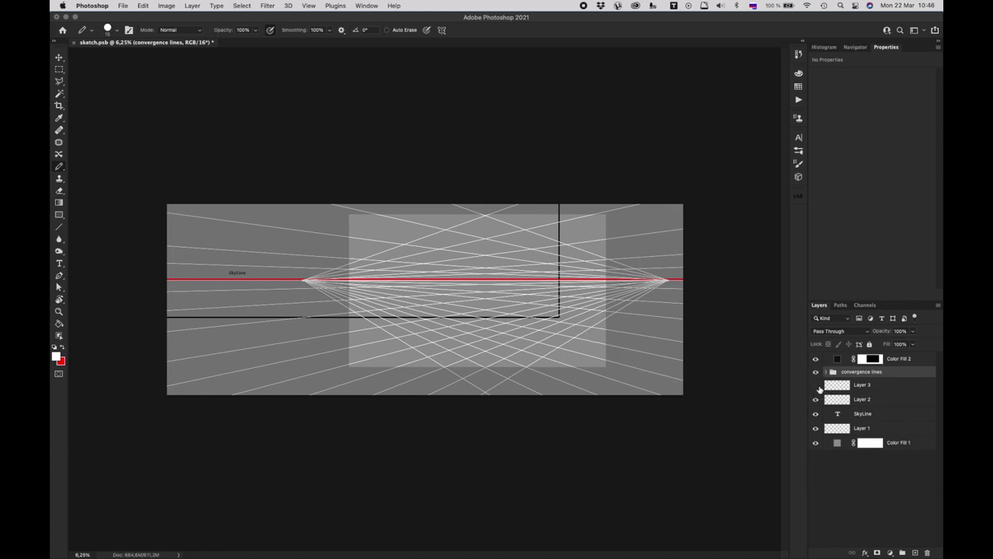
Step: Check the Layer 3 and Layer 2 lines, hide the SkyLine label, and fade the group to 16% opacity
left_click(816, 385)
left_click(816, 402)
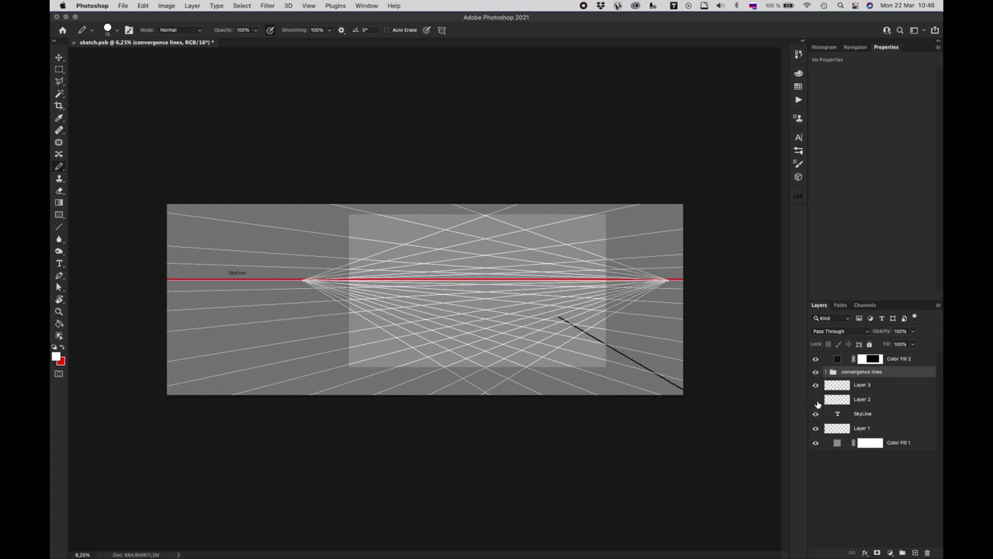
left_click(816, 401)
left_click(816, 414)
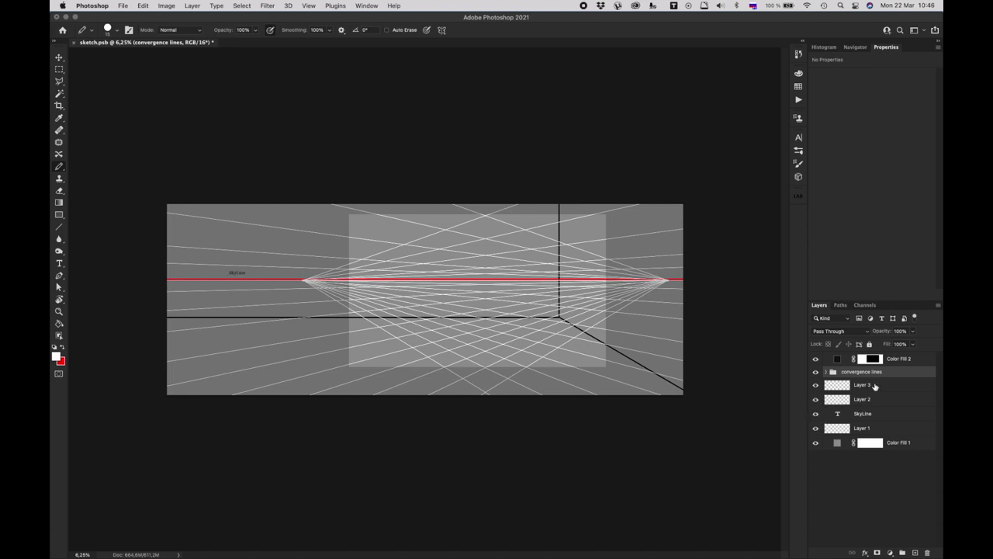
left_click(912, 344)
left_click_drag(913, 344, 879, 346)
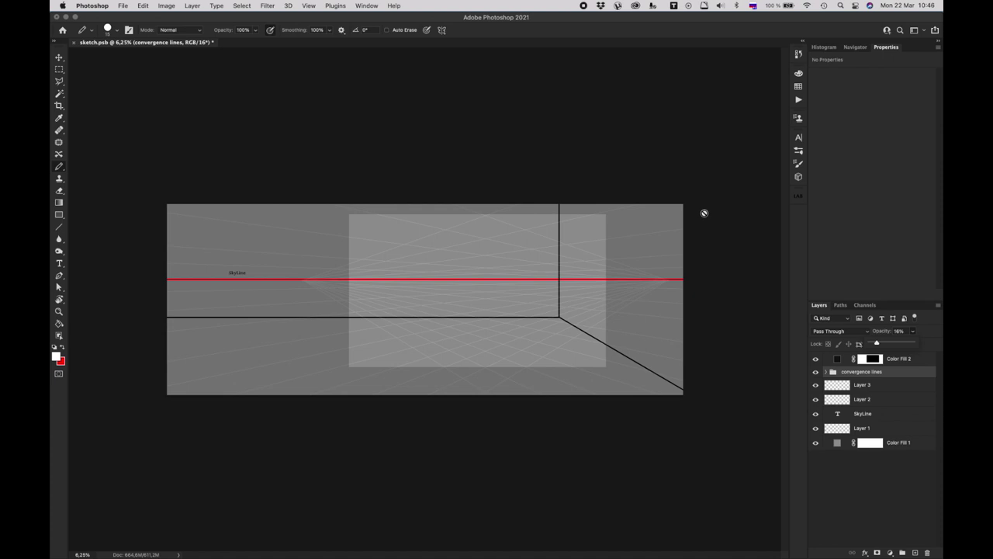
Step: Add a new empty Layer 5 above Layer 3
left_click(897, 387)
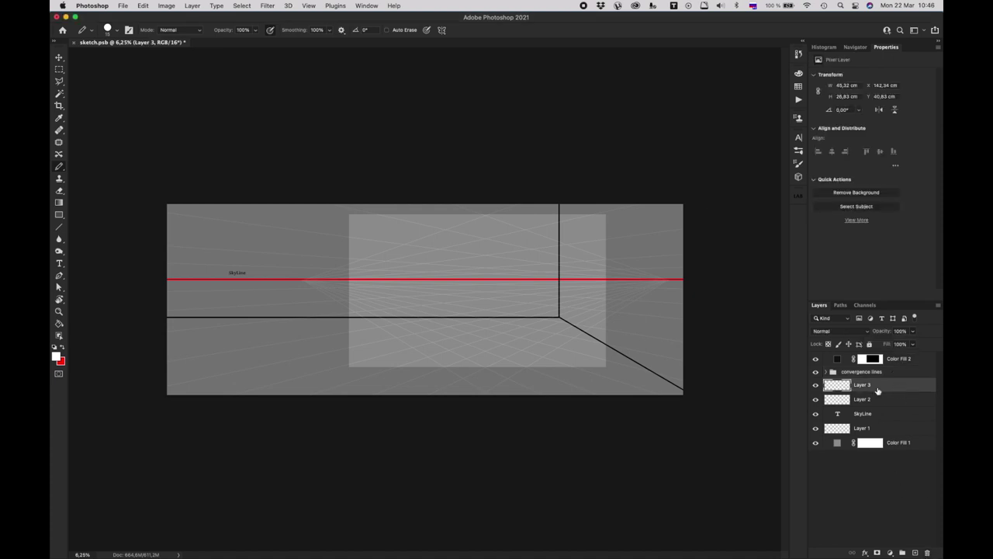
left_click(816, 385)
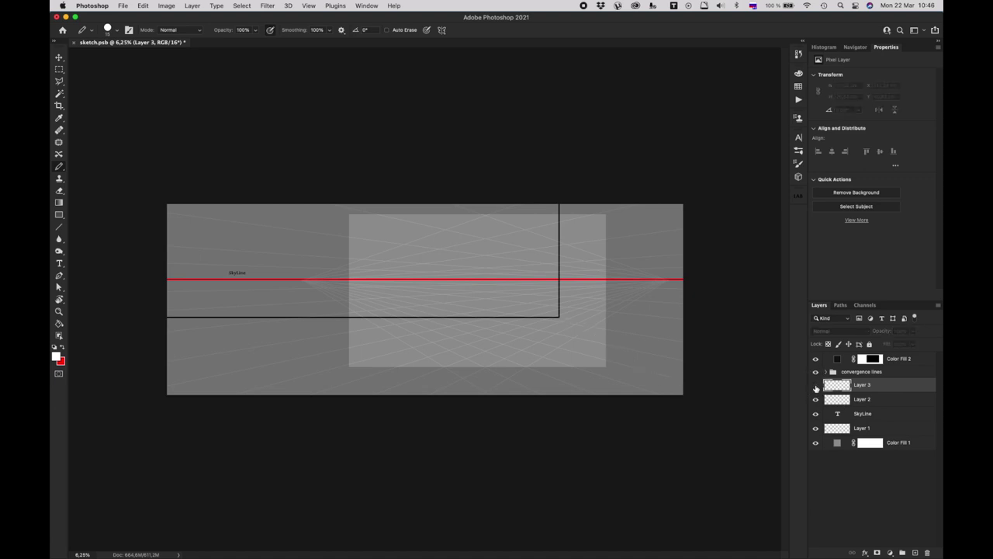
left_click(816, 385)
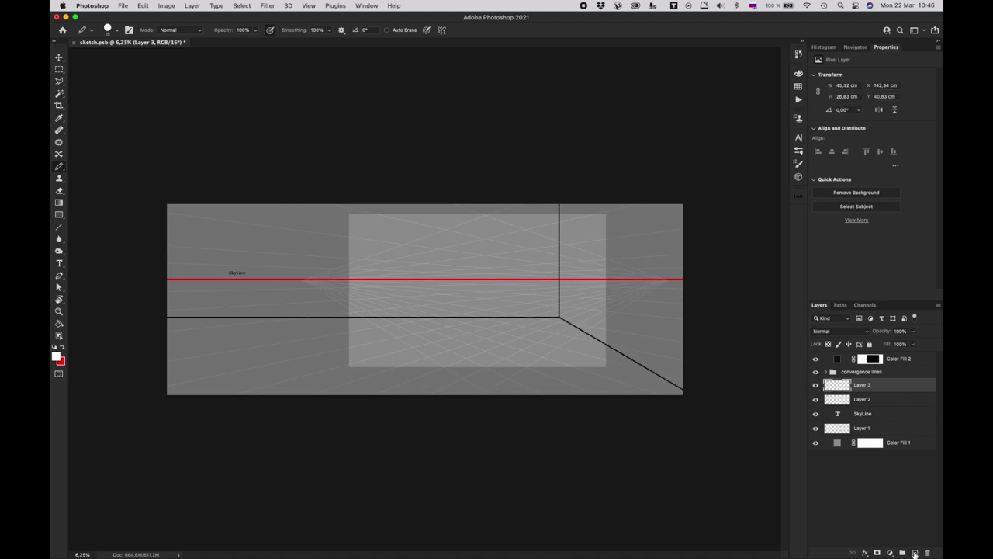
left_click(914, 552)
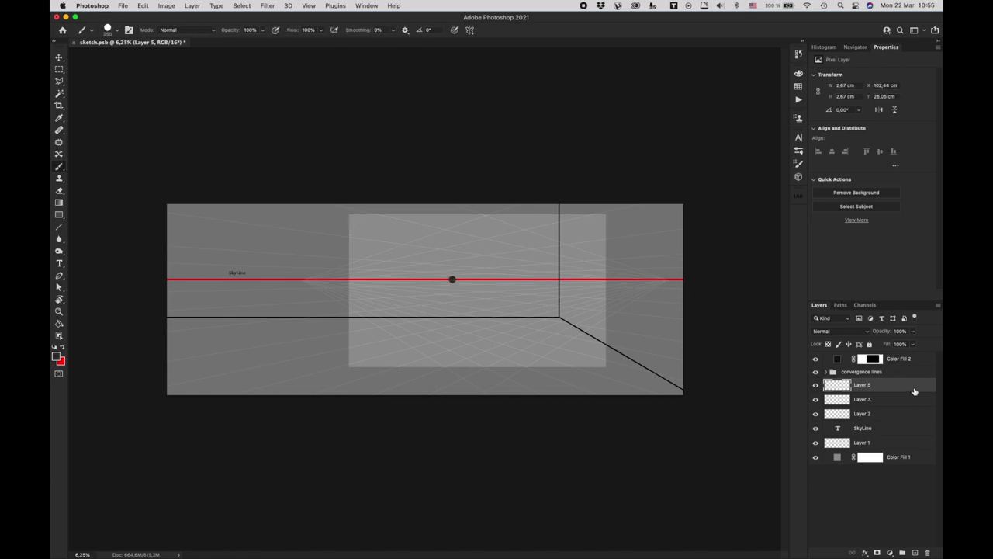
Step: Expand the convergence lines group and hide both the Layer 4 and Layer 4 copy fans
left_click(815, 400)
left_click(816, 400)
left_click(816, 414)
left_click(816, 414)
left_click(826, 372)
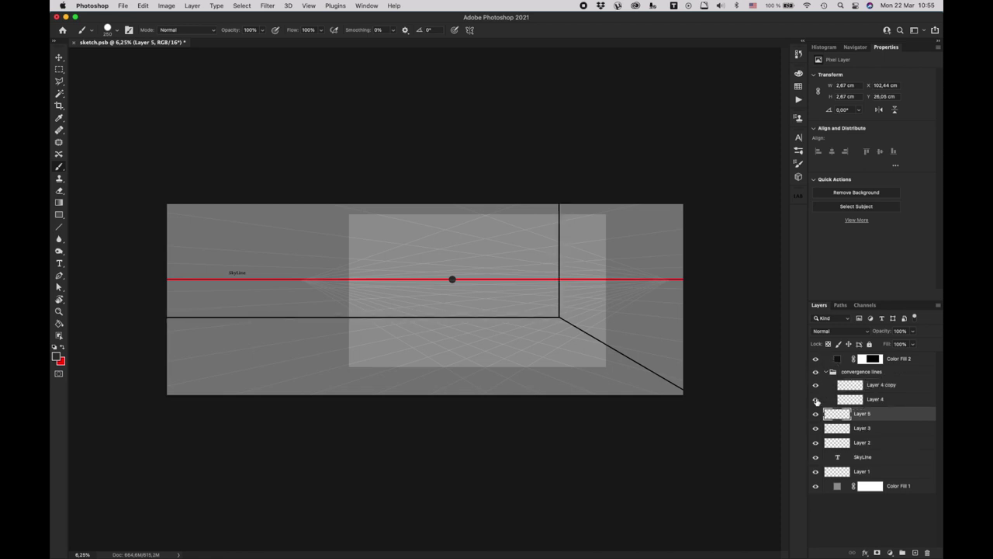
left_click(816, 399)
left_click(816, 386)
Step: Move the Layer 4 copy fan's apex to the central dot and stretch it to about double height
left_click(886, 387)
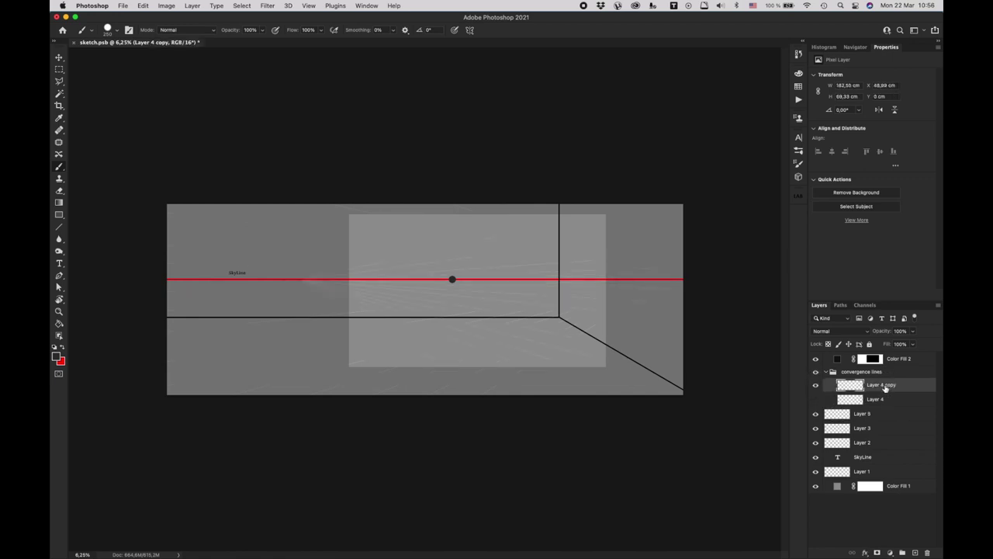
key("j")
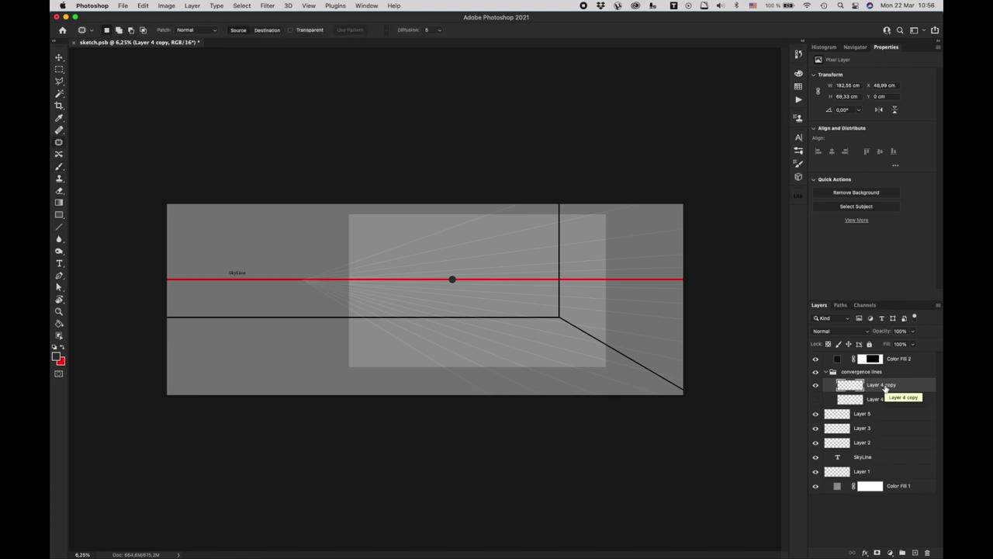
key("super+t")
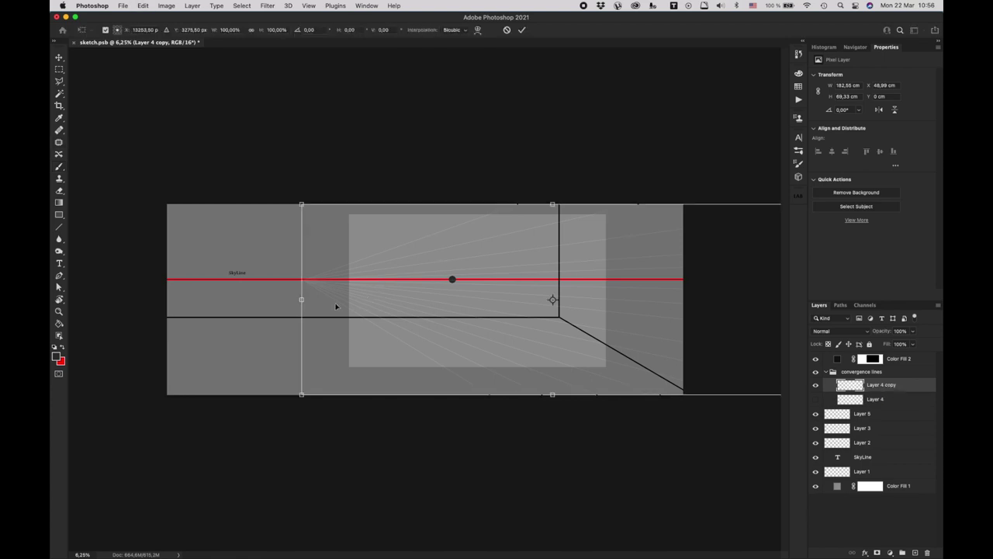
left_click_drag(348, 305, 501, 306)
left_click_drag(699, 204, 701, 160)
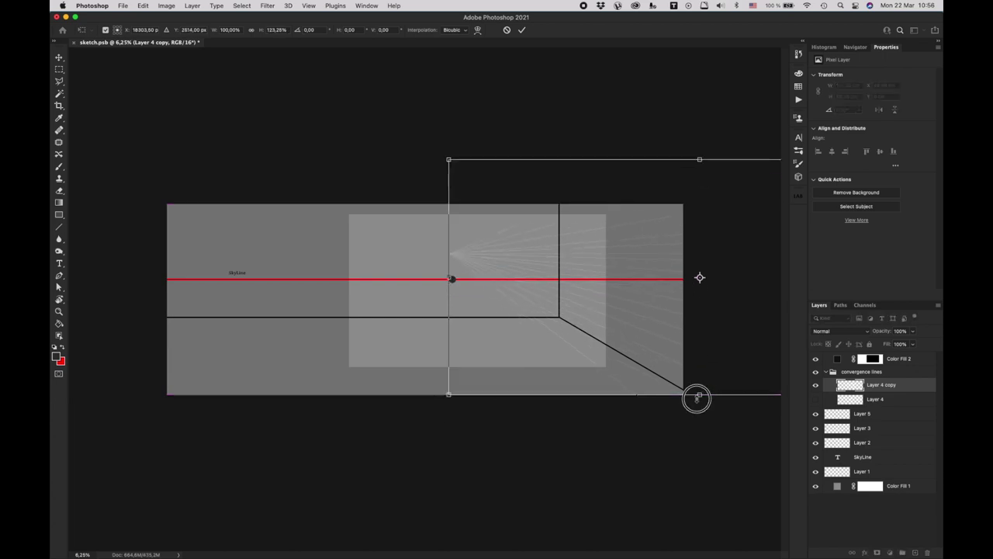
left_click_drag(699, 394, 700, 420)
left_click_drag(555, 327, 557, 340)
mouse_move(635, 470)
left_mouse_down()
mouse_move(643, 484)
mouse_move(636, 472)
left_mouse_up()
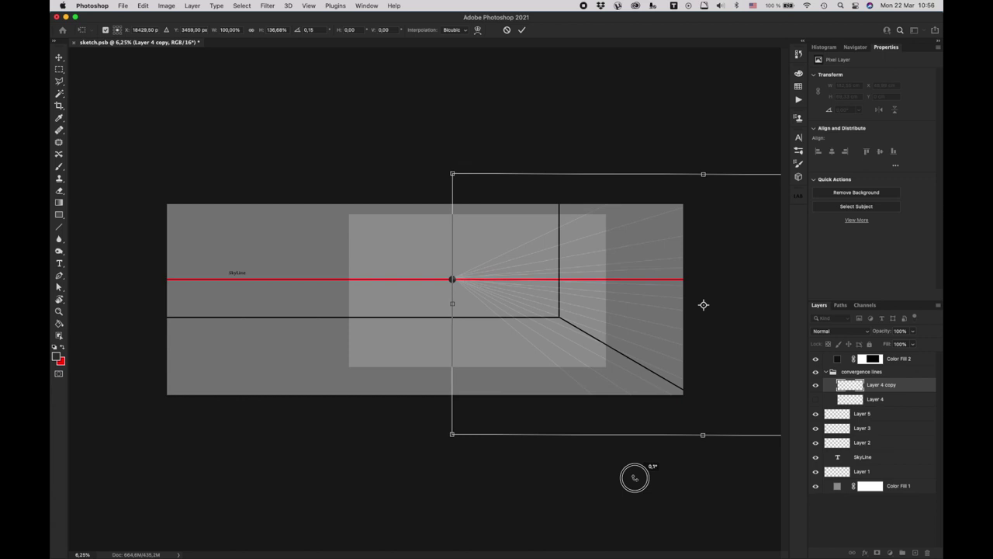
left_click_drag(704, 175, 646, 273)
scroll(528, 285, "up", 3)
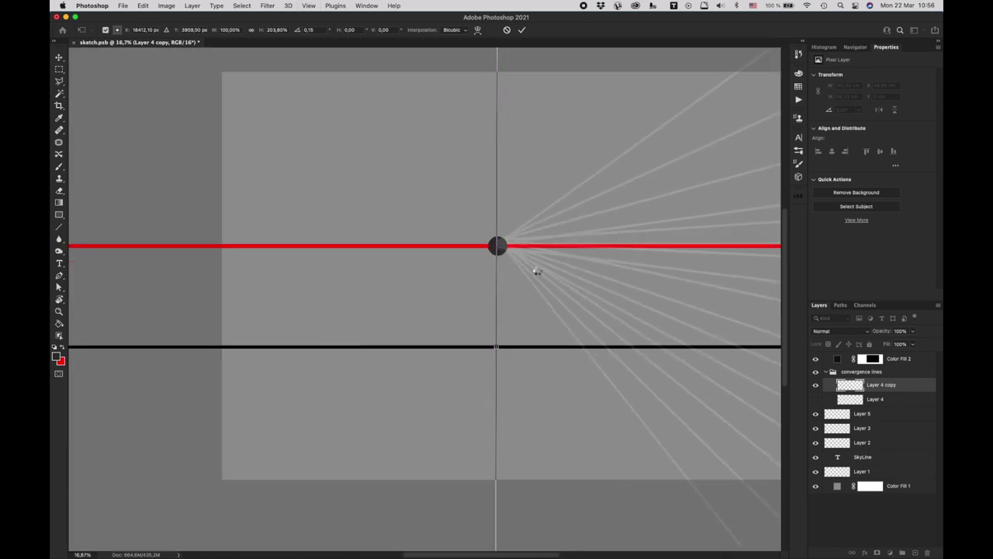
key("Return")
Step: Duplicate the fan as Layer 4 copy 2
key("super+minus")
key("super+minus")
key("super+minus")
key("super+minus")
key("super+minus")
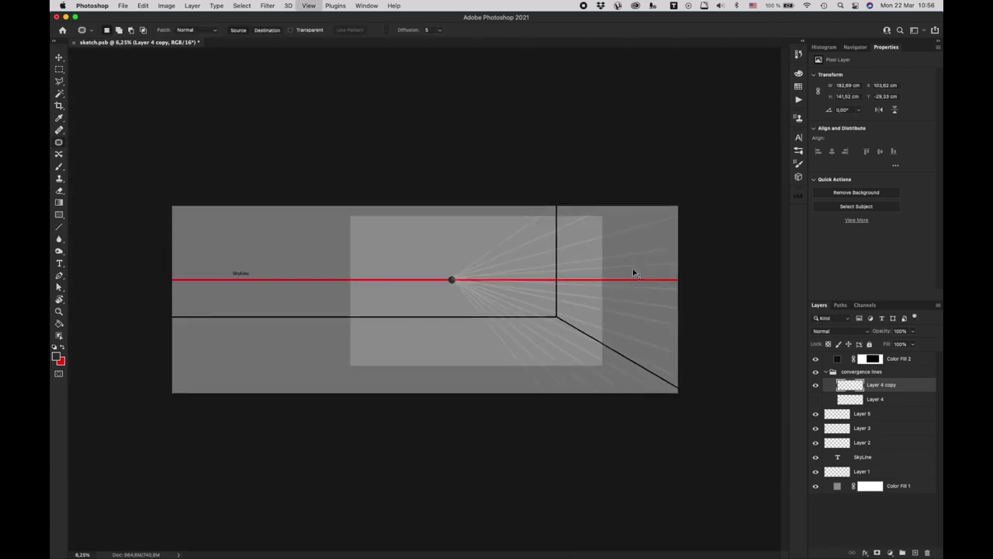
key("super+plus")
key("super+j")
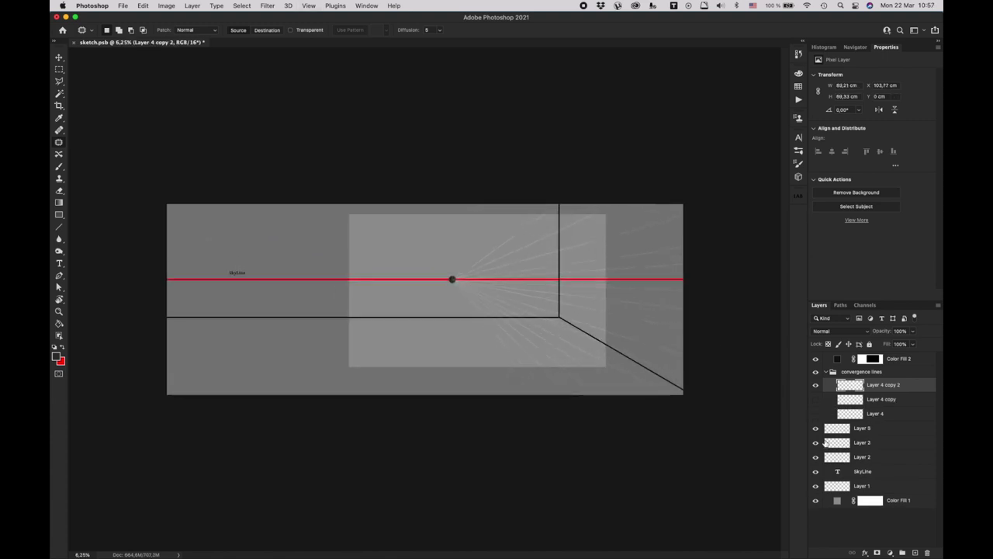
Step: Rotate Layer 3's diagonal floor line around the vanishing point so it runs from there
left_click(816, 430)
left_click(816, 444)
left_click(816, 443)
left_click(860, 443)
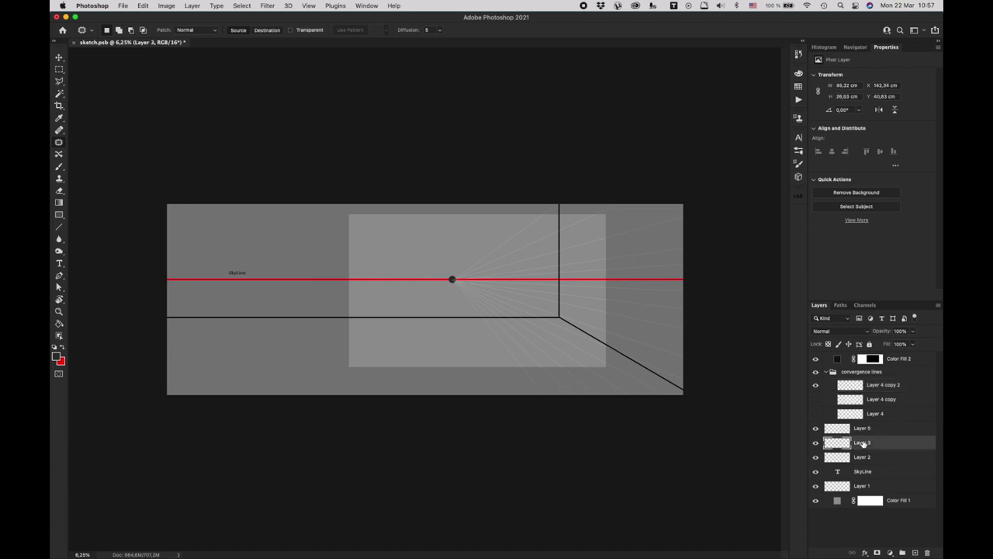
key("super+t")
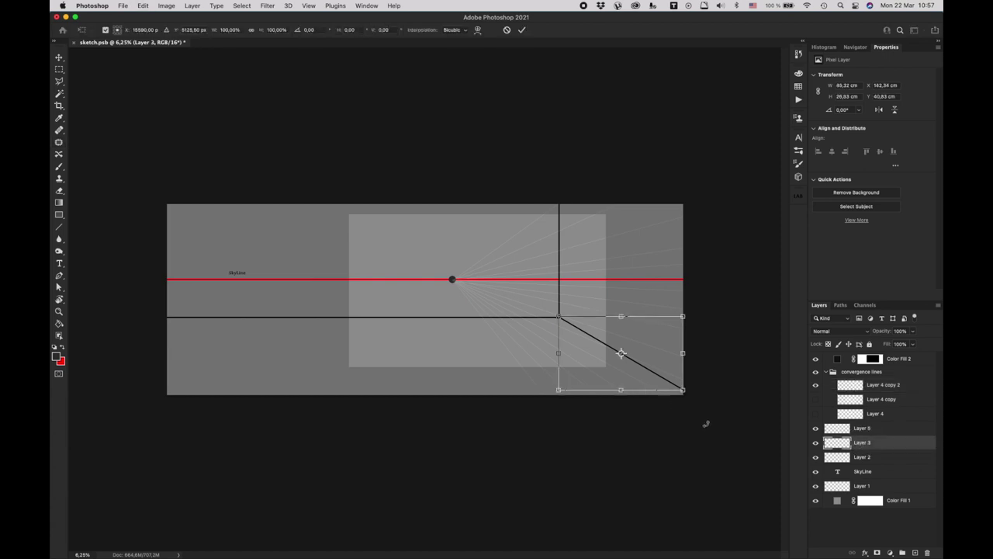
left_click_drag(559, 317, 454, 280)
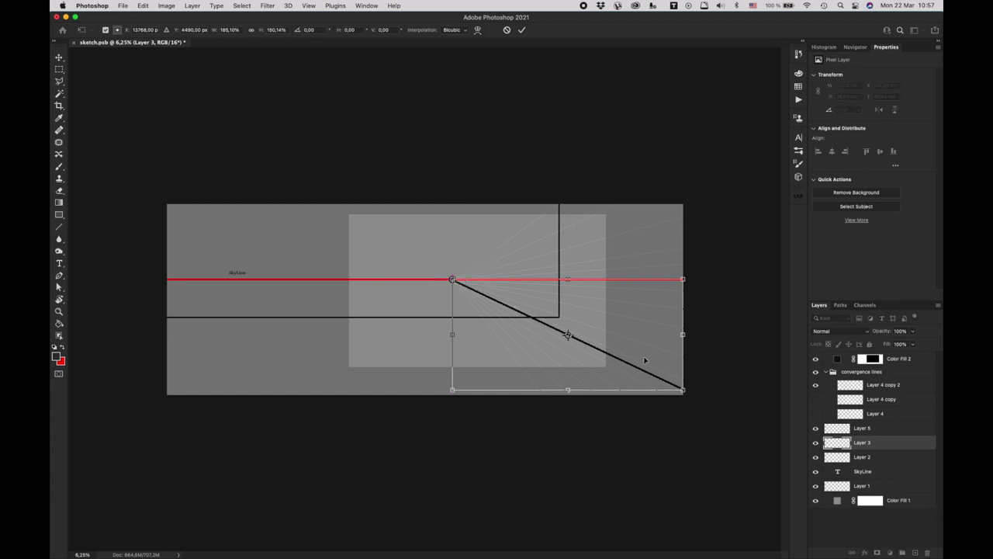
mouse_move(695, 393)
left_mouse_down()
mouse_move(712, 386)
mouse_move(698, 374)
left_mouse_up()
left_click_drag(630, 361, 583, 343)
left_click_drag(707, 367, 710, 377)
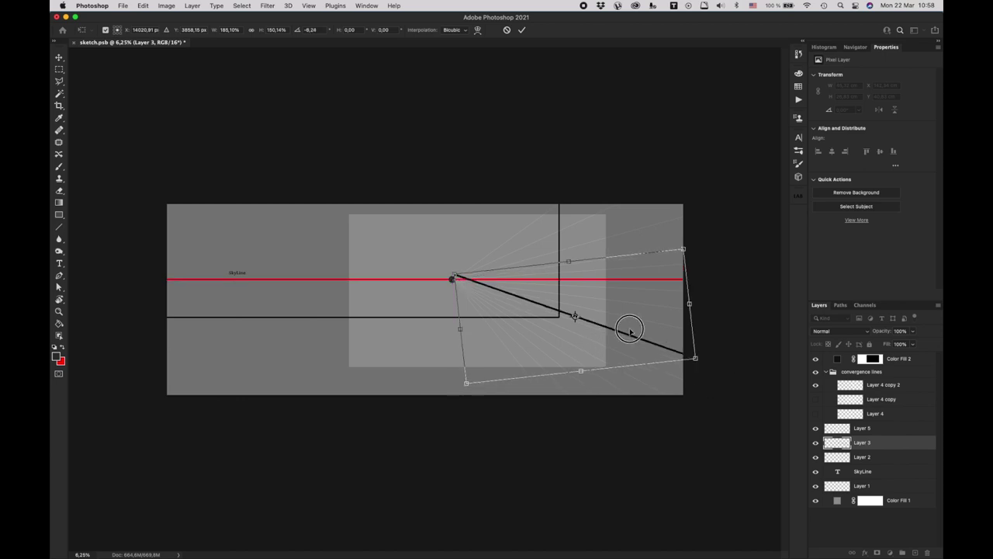
left_click_drag(576, 323, 481, 293)
left_click_drag(704, 388, 727, 384)
key("Return")
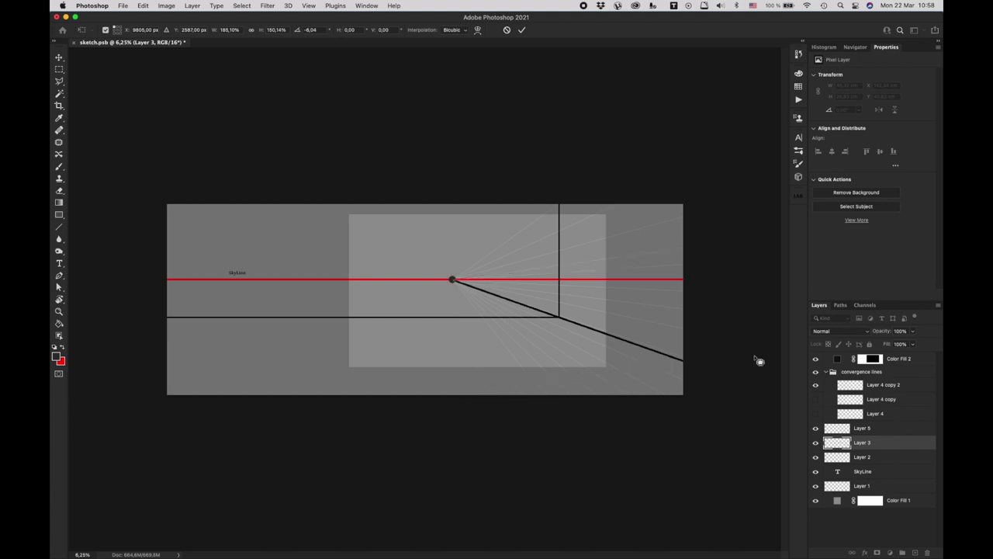
Step: Mask Layer 3 and paint out the line between the vanishing point and the back corner
left_click(815, 442)
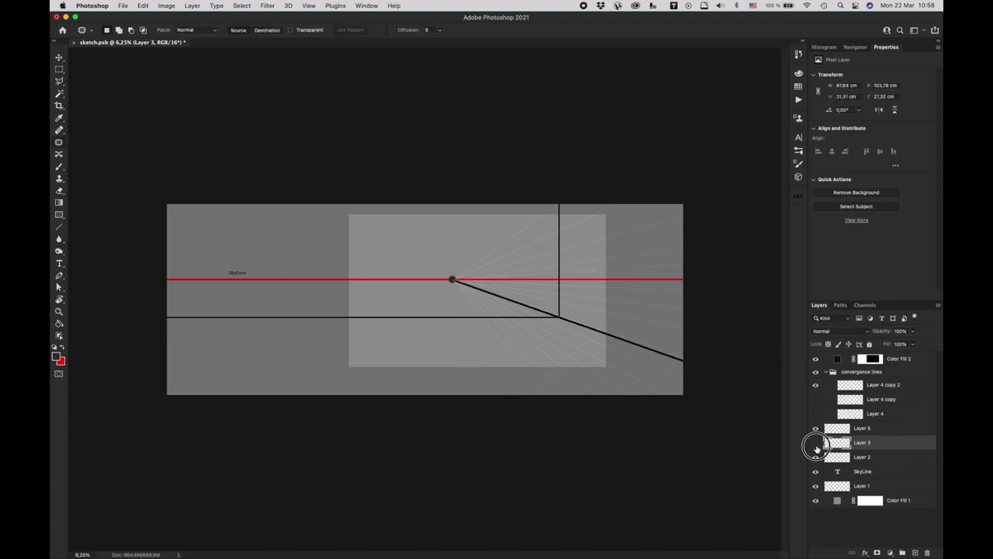
left_click(815, 443)
left_click(877, 551)
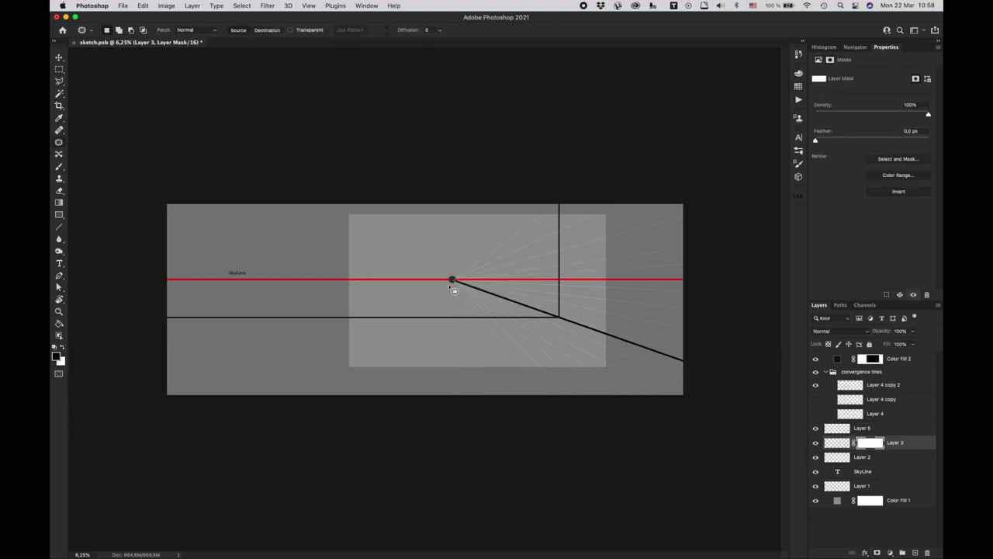
key("super+plus")
key("b")
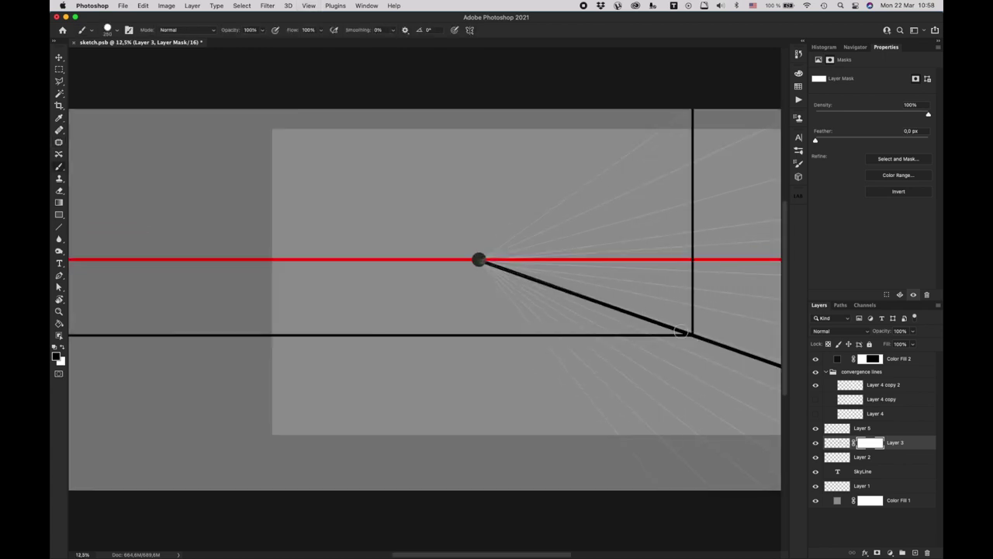
right_click(609, 285)
key("Escape")
left_click_drag(678, 328, 486, 267)
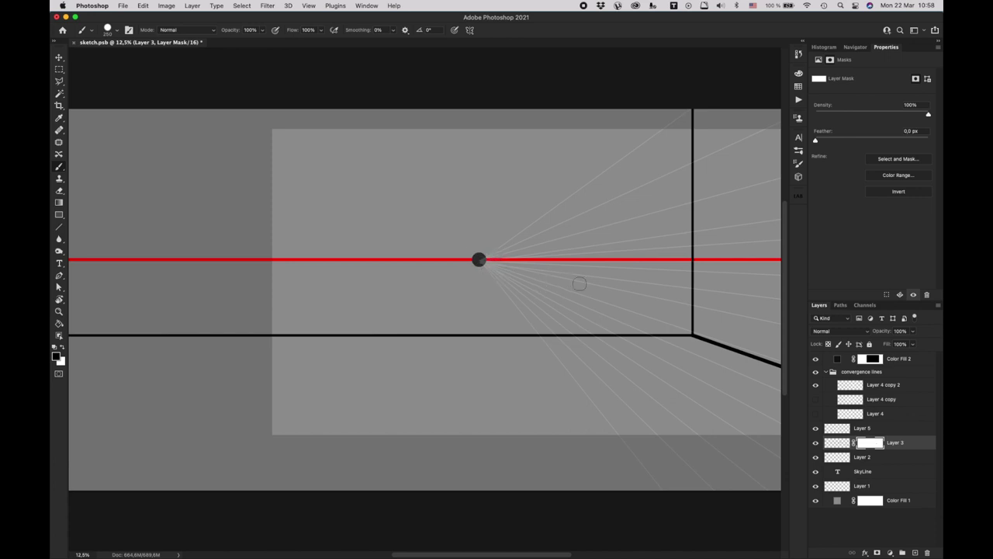
key("super+minus")
key("super+minus")
key("super+minus")
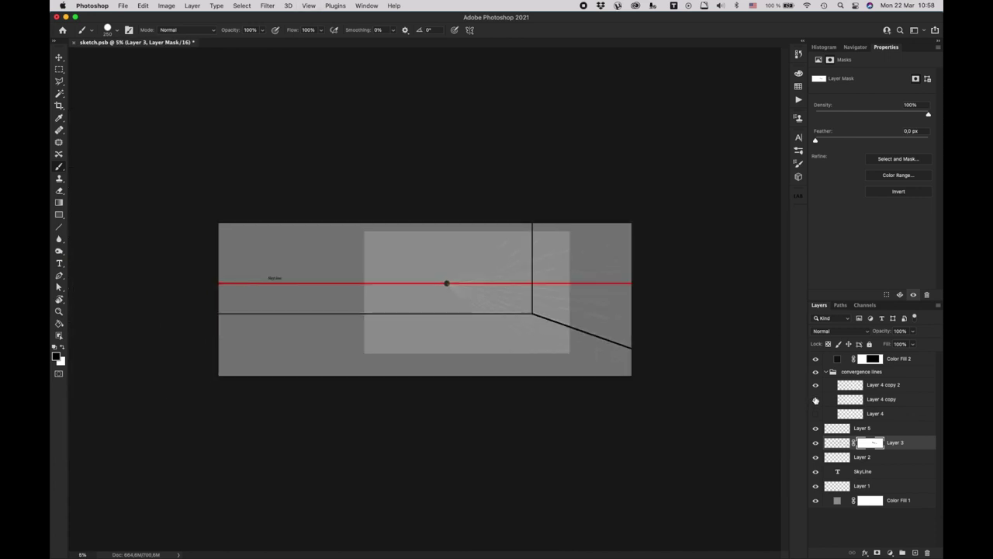
left_click(816, 400)
left_click(893, 386)
Step: Duplicate Layer 4 copy 2 and flip the new copy onto the left side, slightly widened
key("super+j")
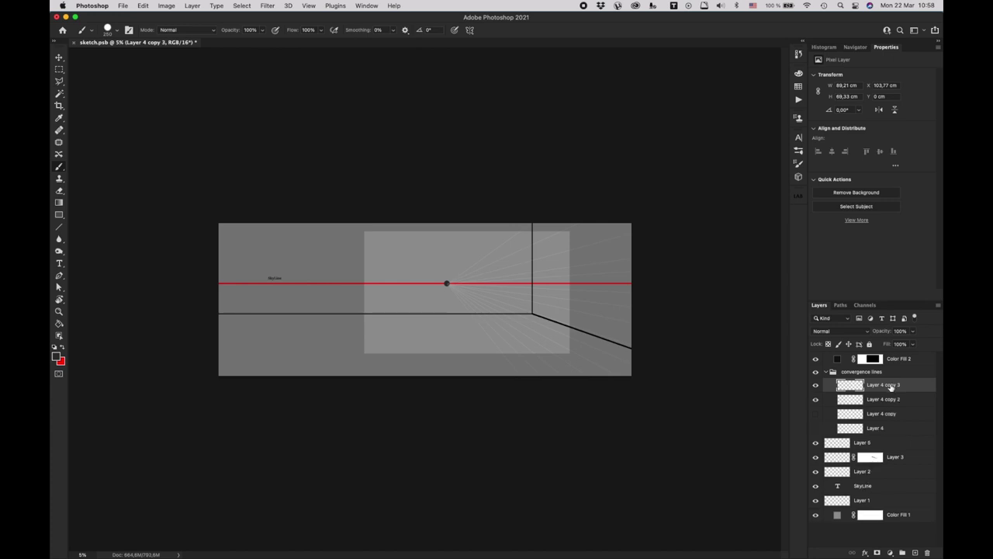
key("super+t")
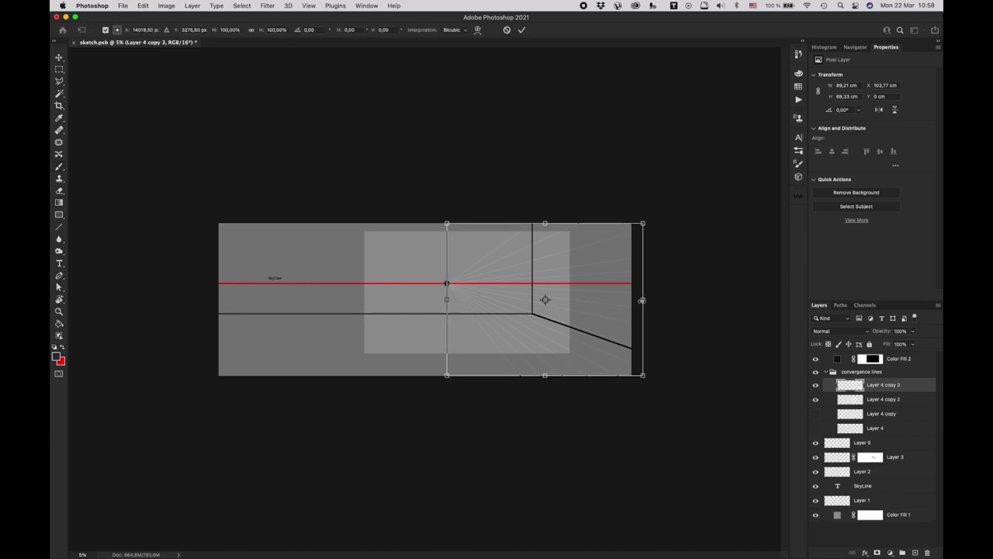
left_click_drag(642, 301, 95, 293)
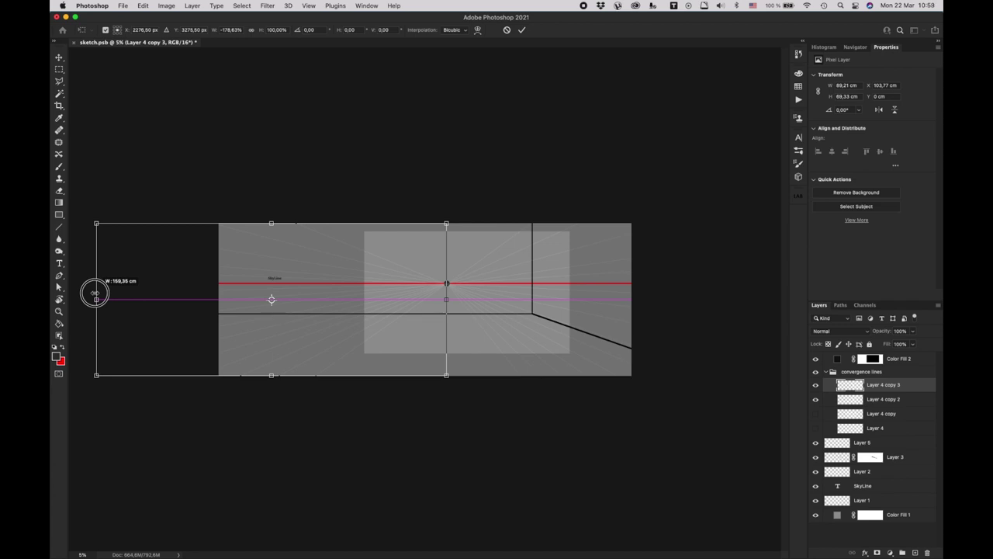
mouse_move(95, 294)
left_mouse_down()
mouse_move(84, 293)
mouse_move(137, 293)
mouse_move(84, 292)
mouse_move(105, 293)
left_mouse_up()
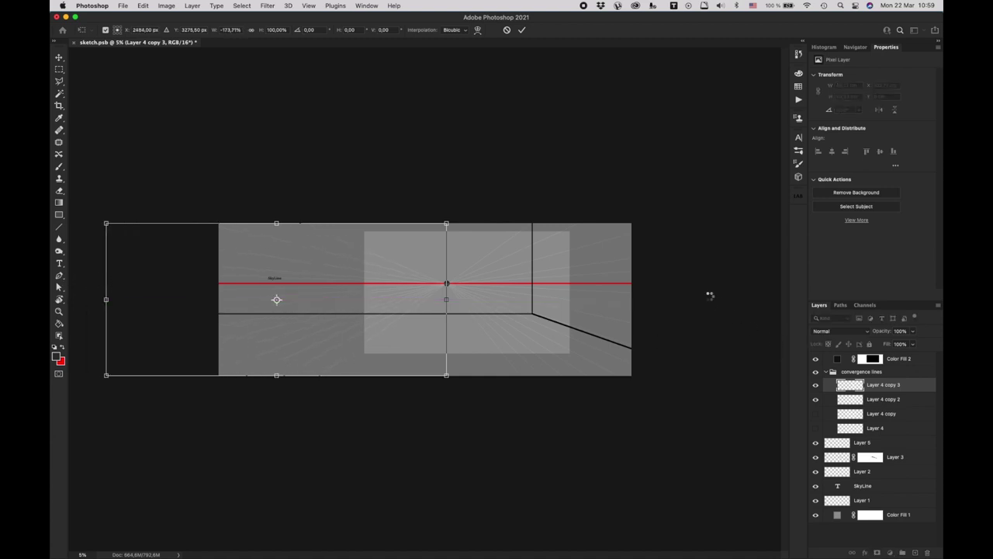
key("Return")
key("b")
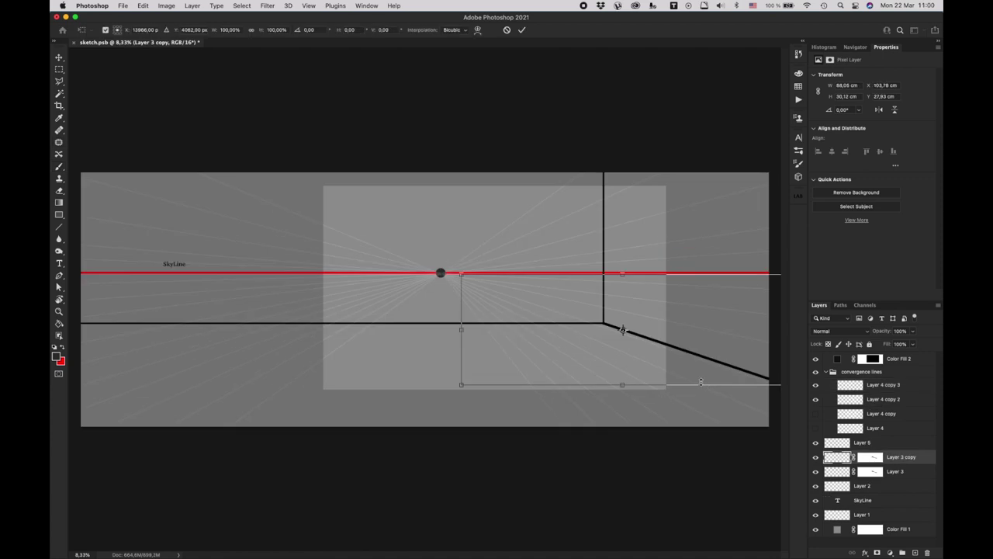
Step: Flip the floor line copy horizontally and rotate it along the left convergence lines
left_click_drag(688, 362, 448, 353)
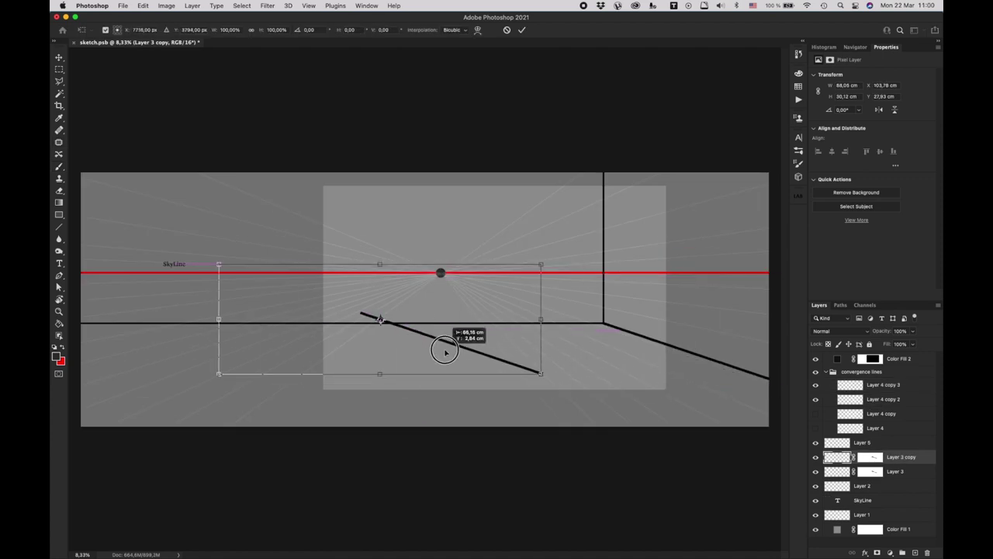
right_click(506, 333)
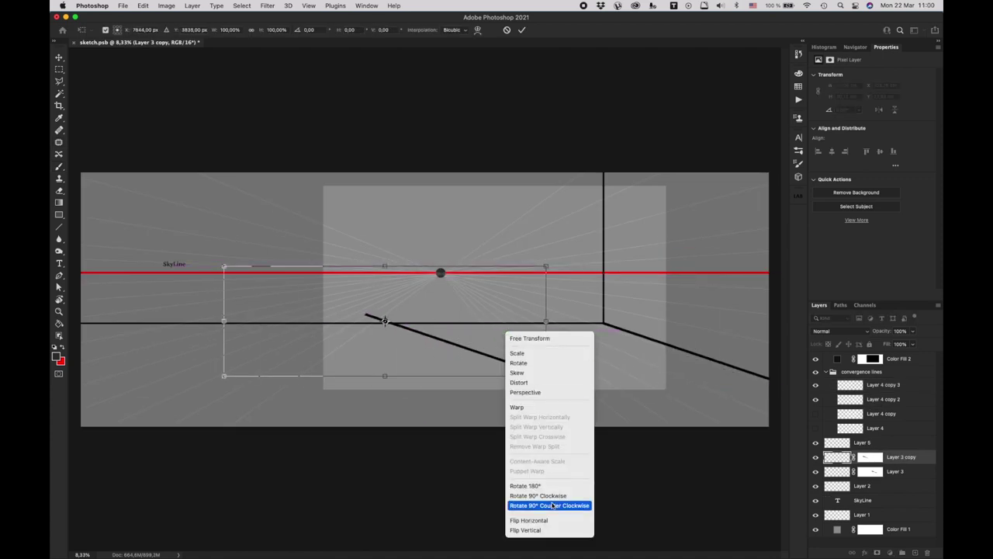
left_click(533, 520)
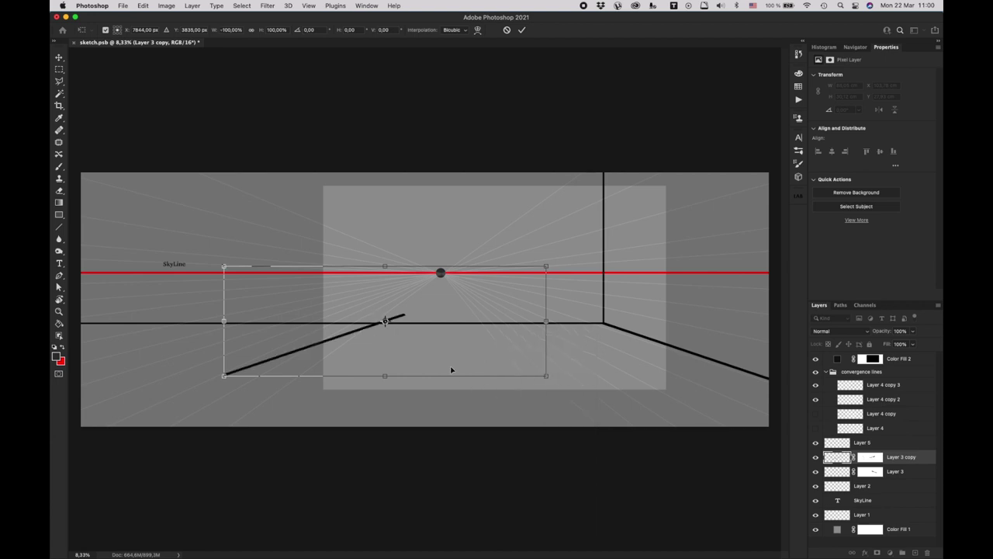
left_click_drag(451, 363, 417, 371)
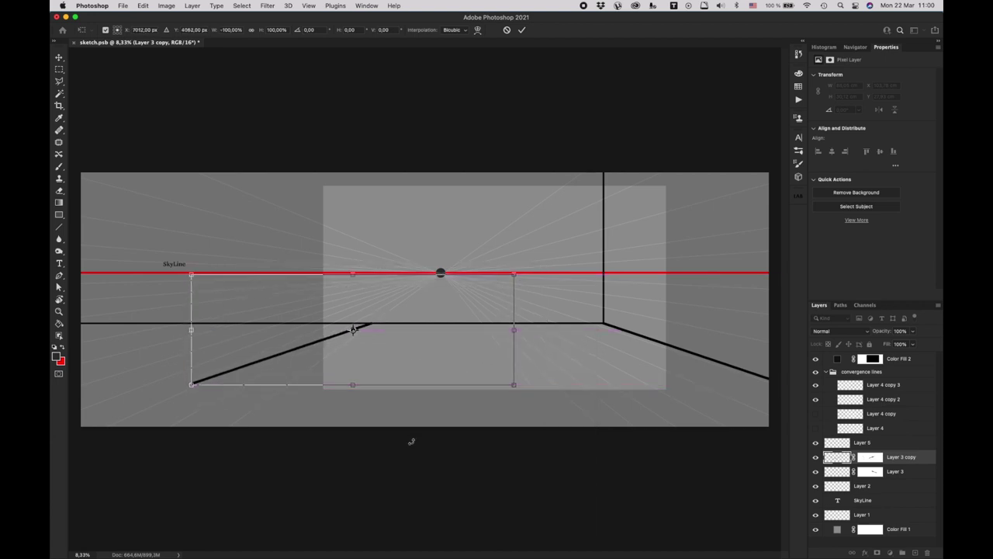
mouse_move(369, 343)
left_mouse_down()
mouse_move(348, 333)
mouse_move(365, 328)
left_mouse_up()
left_click_drag(377, 423, 401, 404)
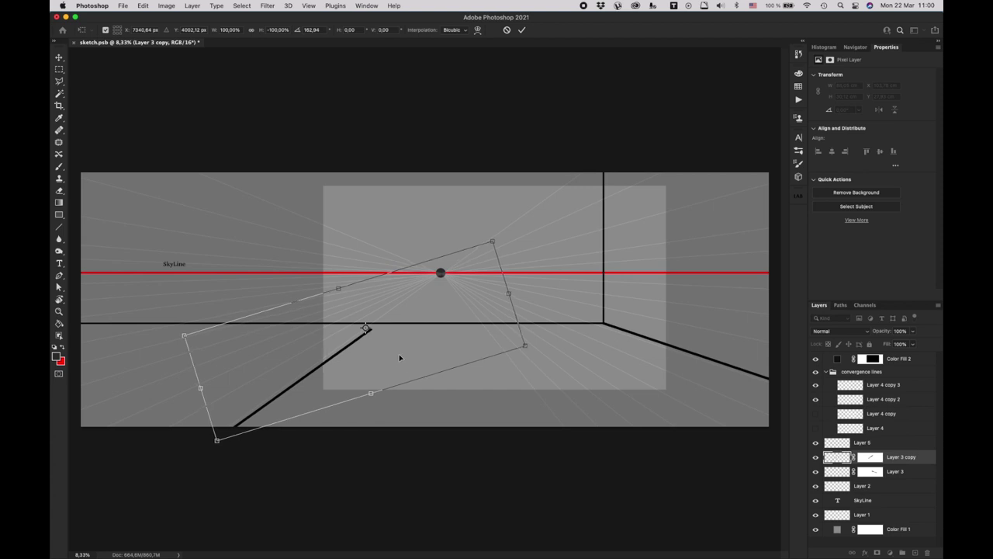
left_click_drag(401, 350, 400, 349)
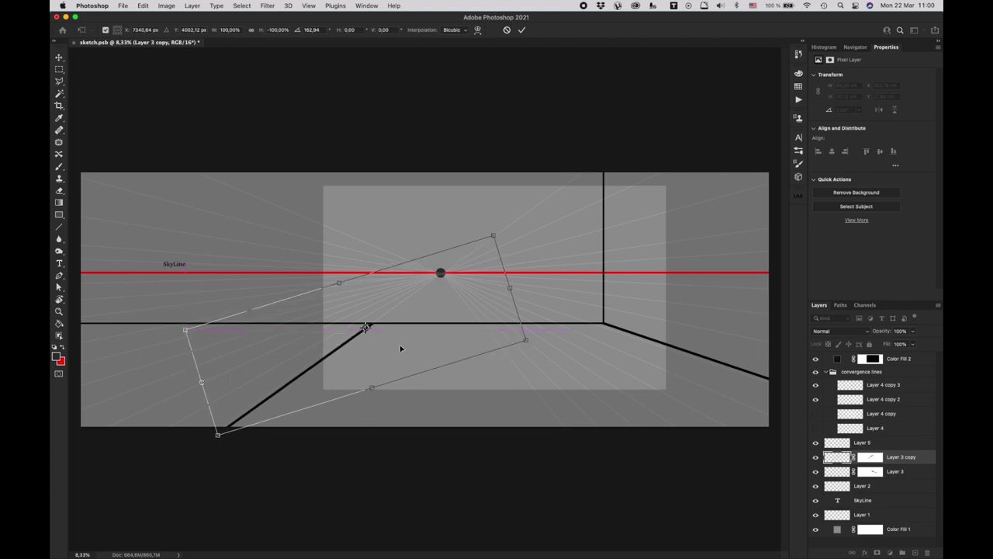
key("super+plus")
key("super+plus")
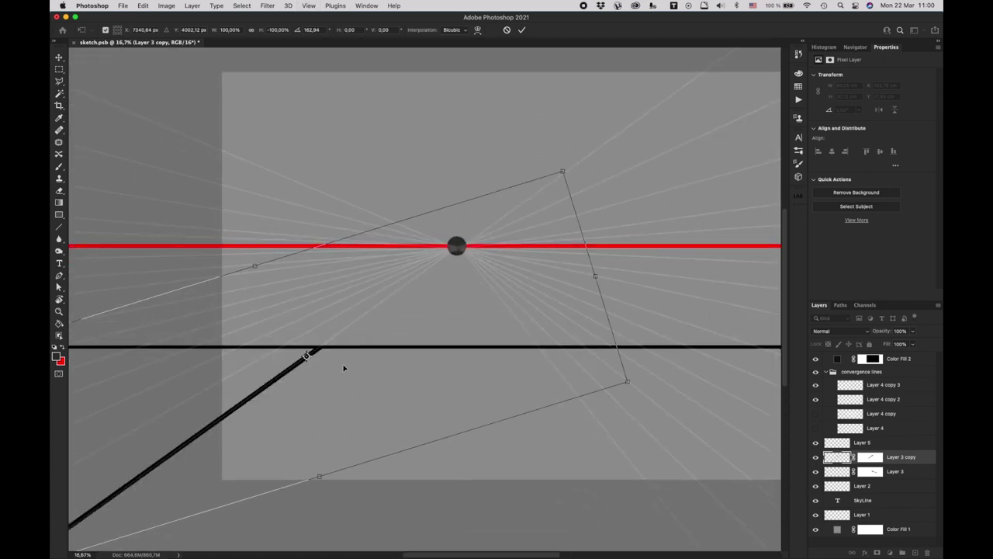
key("Return")
key("j")
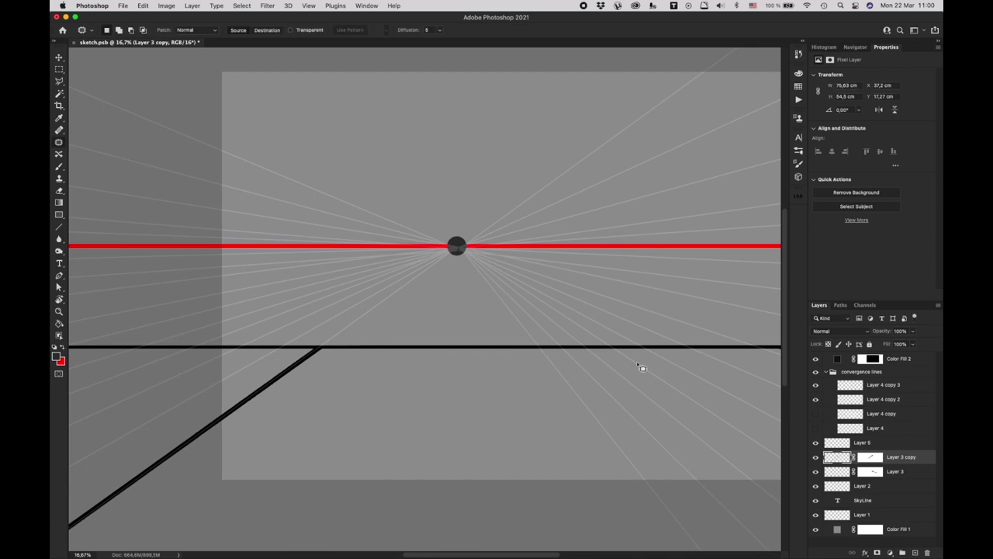
key("super+minus")
key("super+minus")
key("super+minus")
key("super+minus")
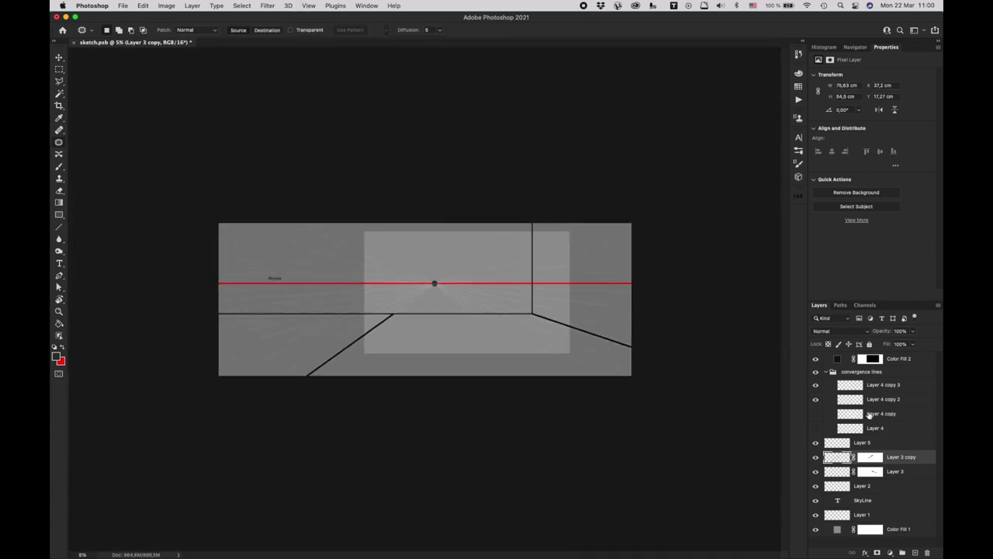
Step: Mask Layer 2 and paint out the back floor line left of the diagonal
left_click(815, 488)
left_click(815, 487)
left_click(850, 487)
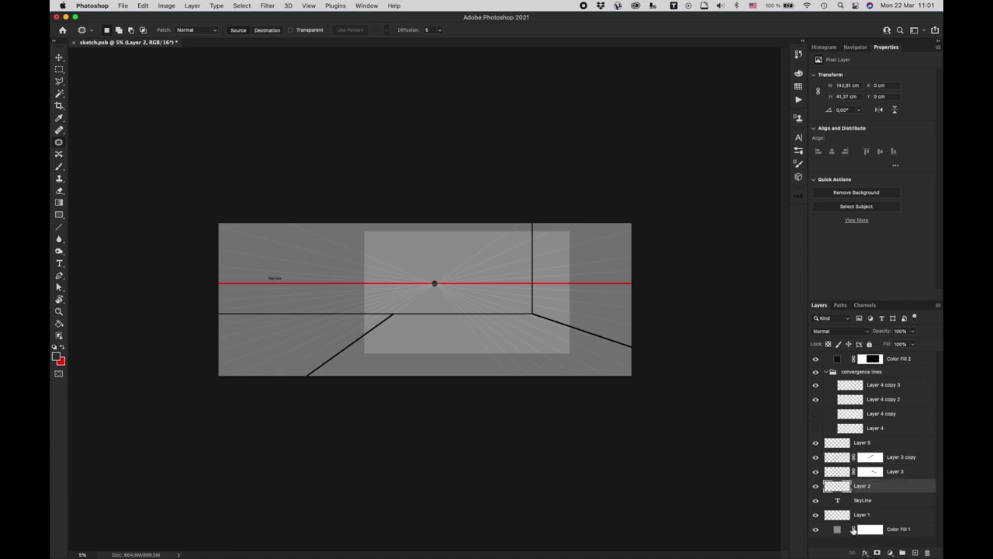
key("b")
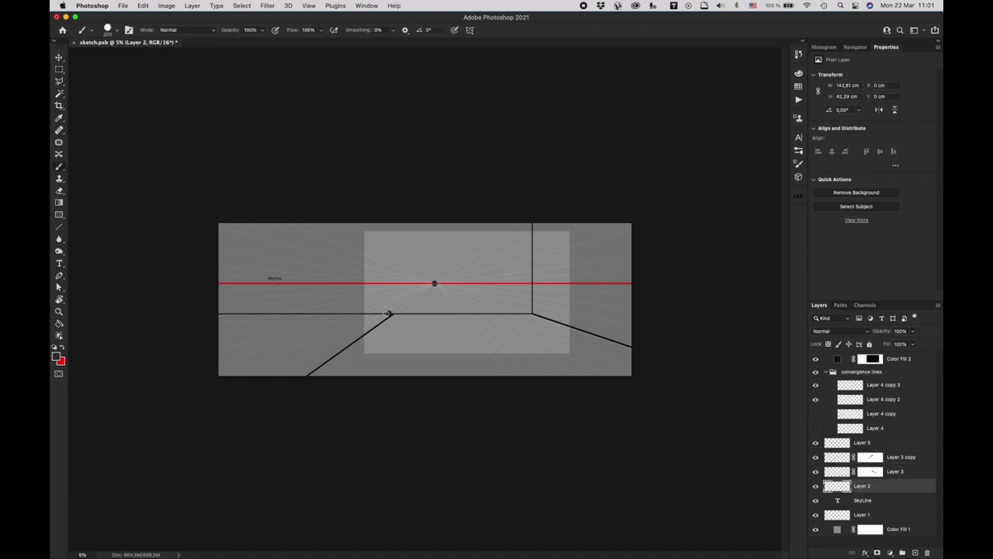
left_click(877, 552)
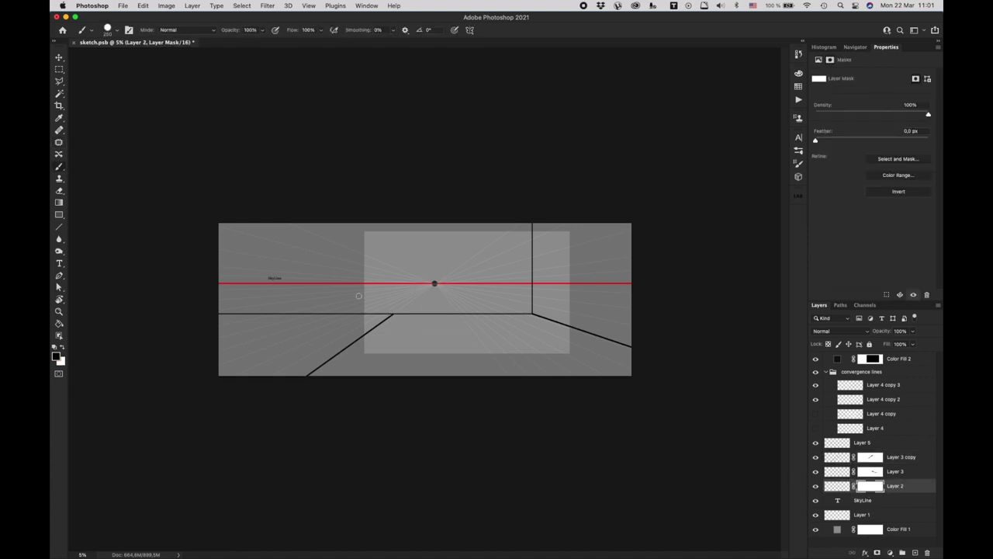
left_click_drag(390, 313, 229, 313)
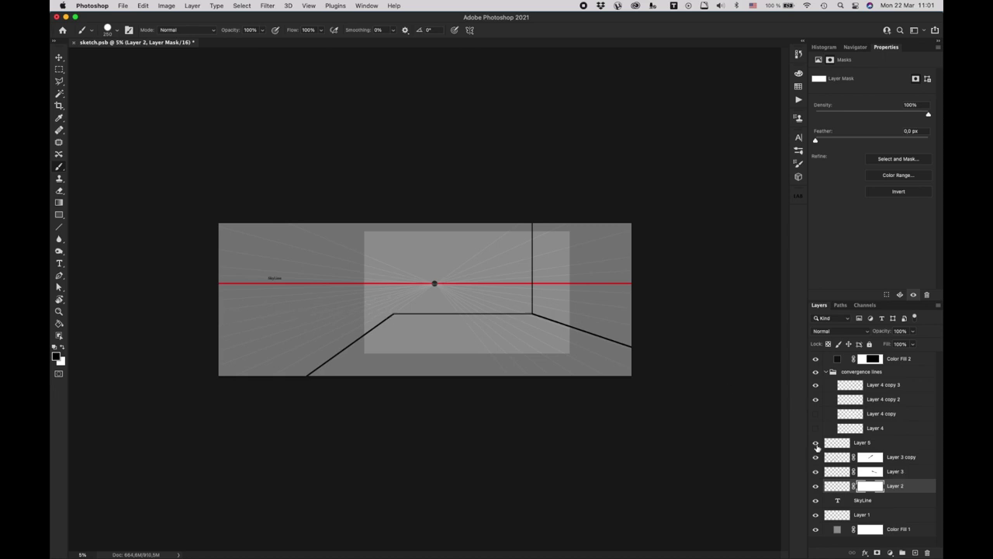
Step: On a new layer above Layer 5, pencil a vertical line up from the left back corner
left_click(816, 514)
left_click(816, 515)
left_click(867, 442)
left_click(915, 551)
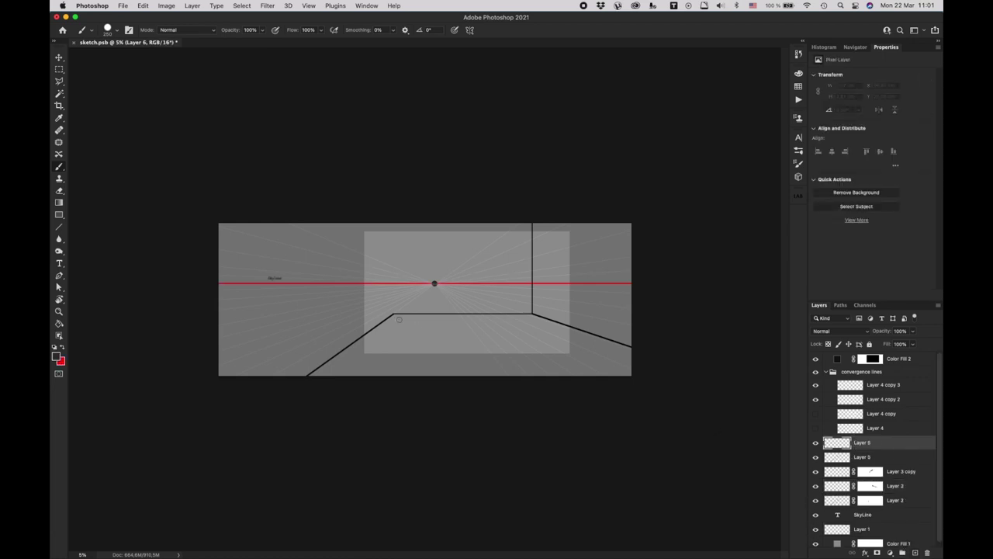
key("super+equal")
key("super+equal")
key("super+equal")
key("super+equal")
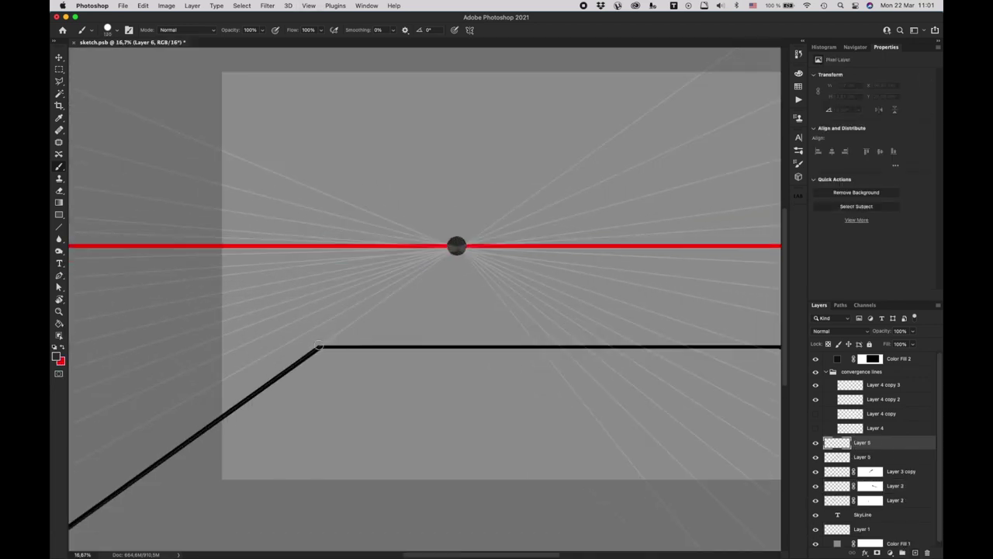
key("shift+b")
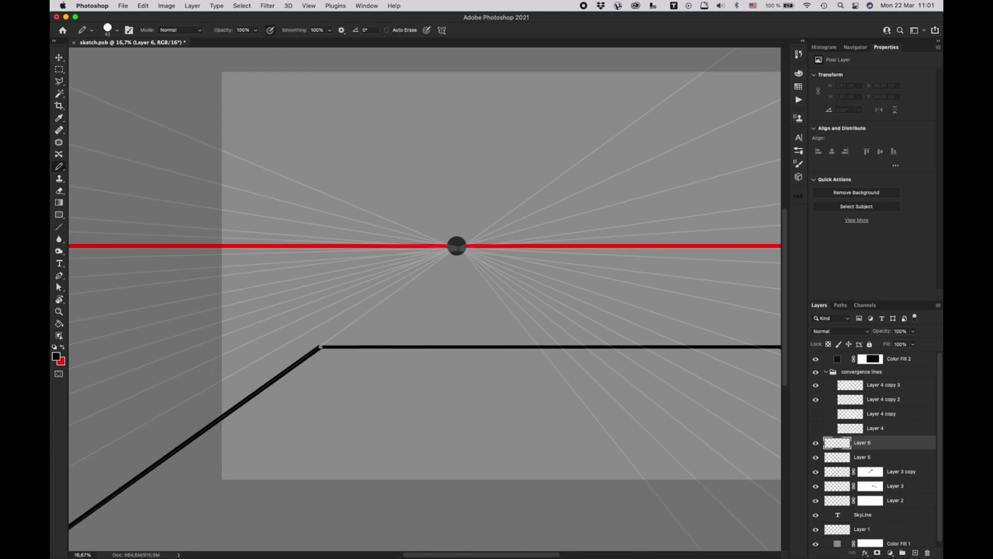
left_click_drag(320, 347, 321, 92)
key("super+minus")
key("super+minus")
key("super+minus")
key("super+minus")
key("super+minus")
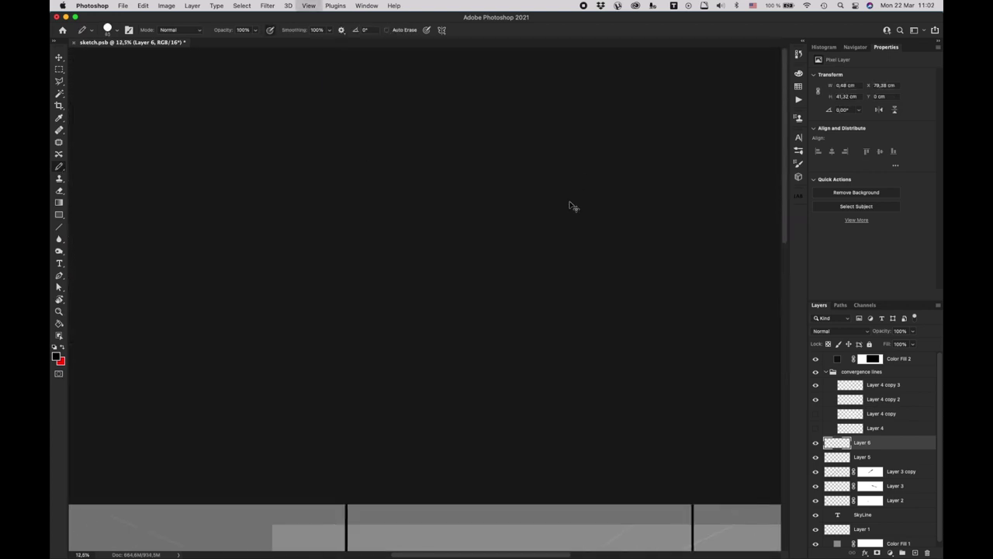
key("super+equal")
key("super+equal")
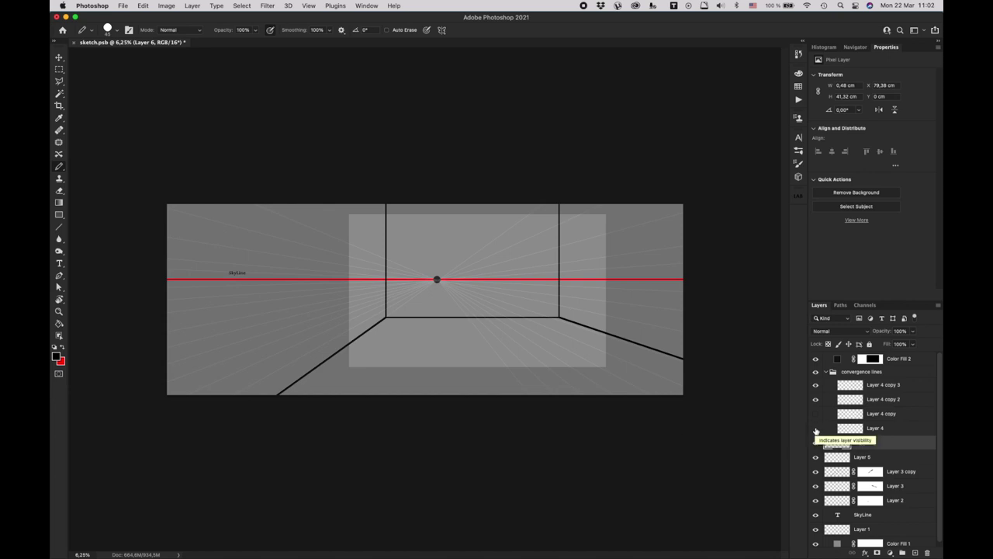
Step: Hide the Layer 4 copy 2 and copy 3 fans and show the Layer 4 lines
left_click(816, 399)
left_click(816, 385)
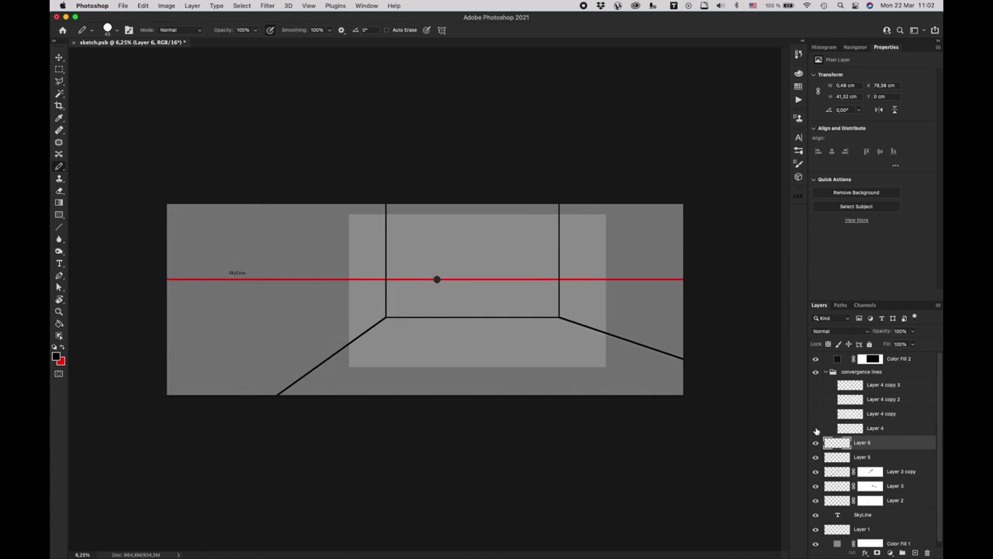
left_click(815, 428)
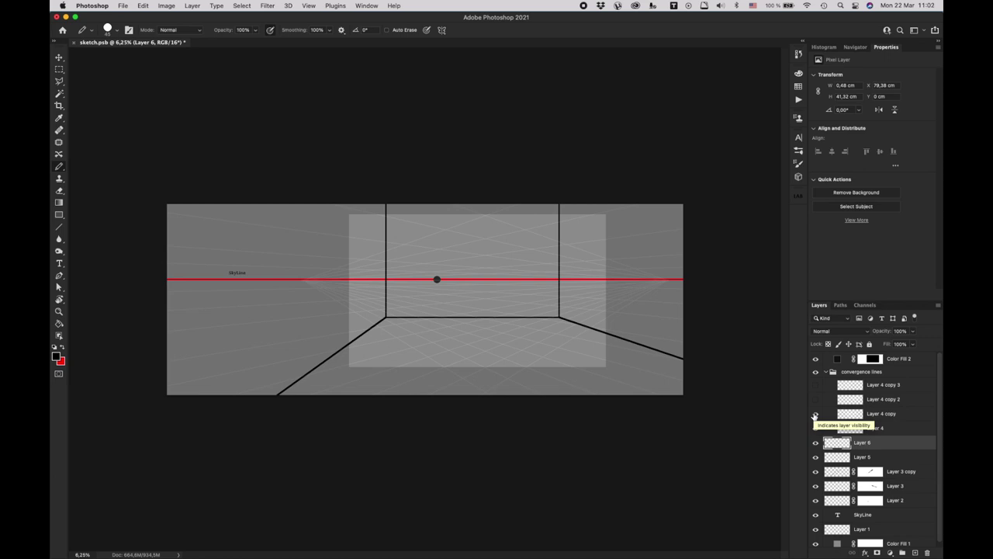
Step: Show the Layer 4 copy convergence lines, revealing the vertical left back-corner wall edge
left_click(815, 414)
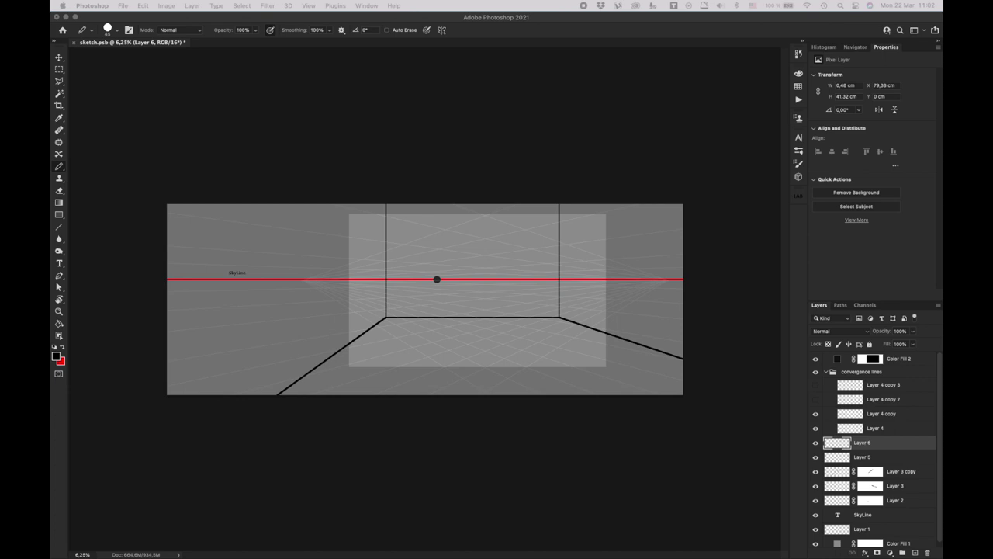
Step: Fit the striped lines image between both back-wall edges and fade it to 21% opacity
left_click(506, 264)
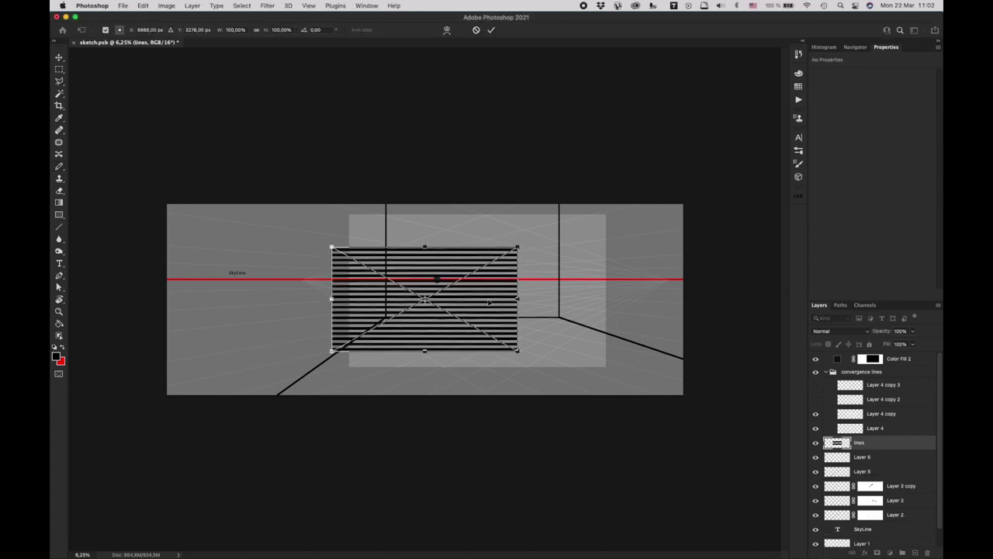
left_click_drag(489, 302, 558, 267)
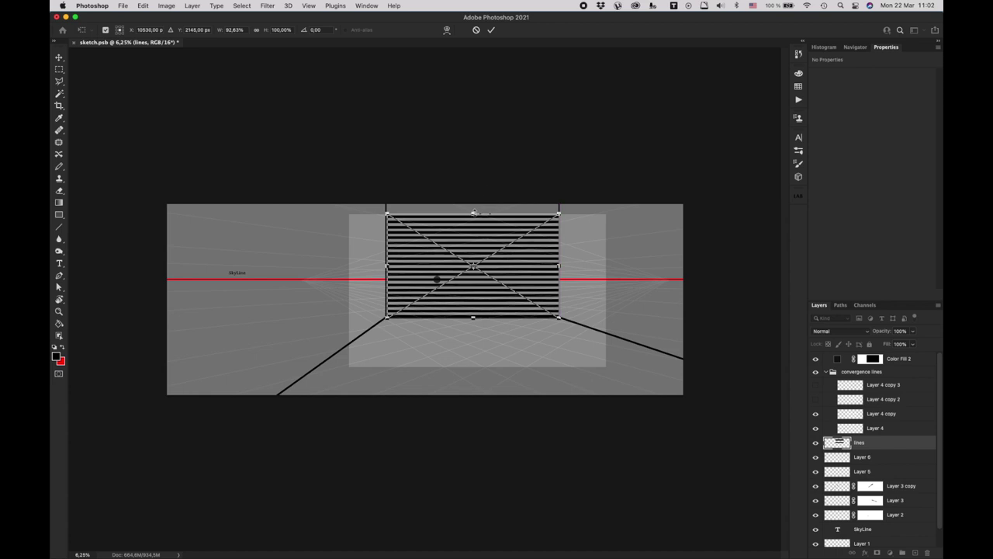
left_click_drag(474, 211, 474, 198)
key("super+plus")
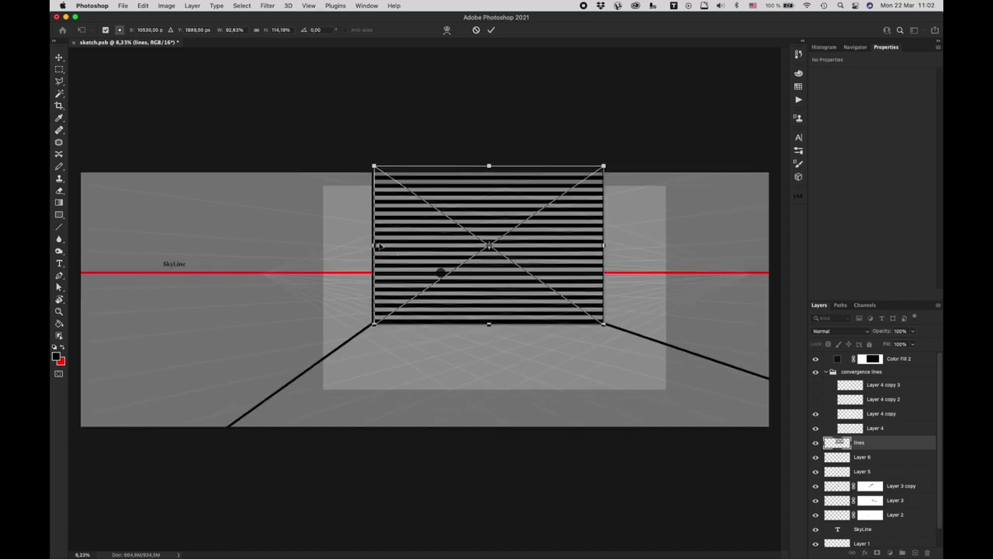
left_click_drag(374, 245, 371, 245)
left_click_drag(604, 247, 606, 246)
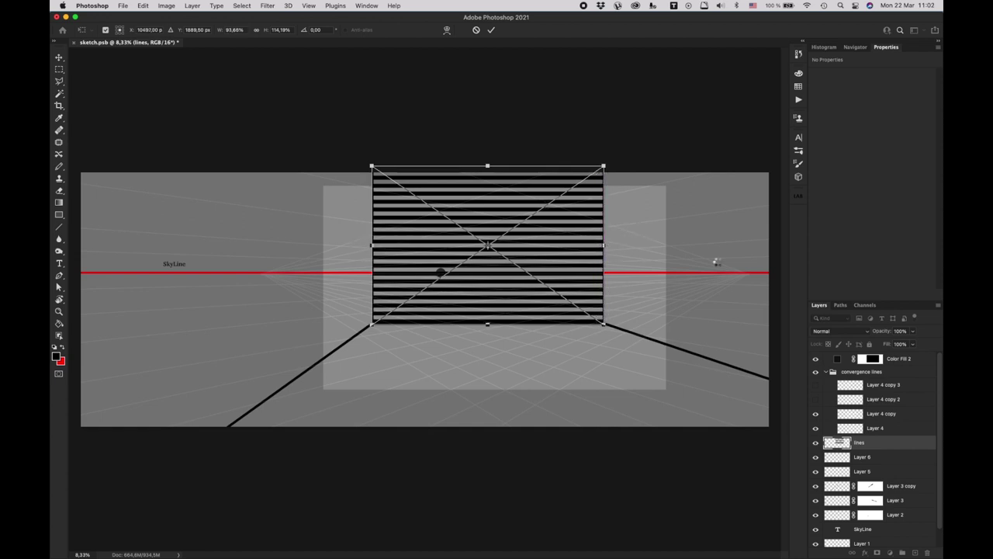
key("Return")
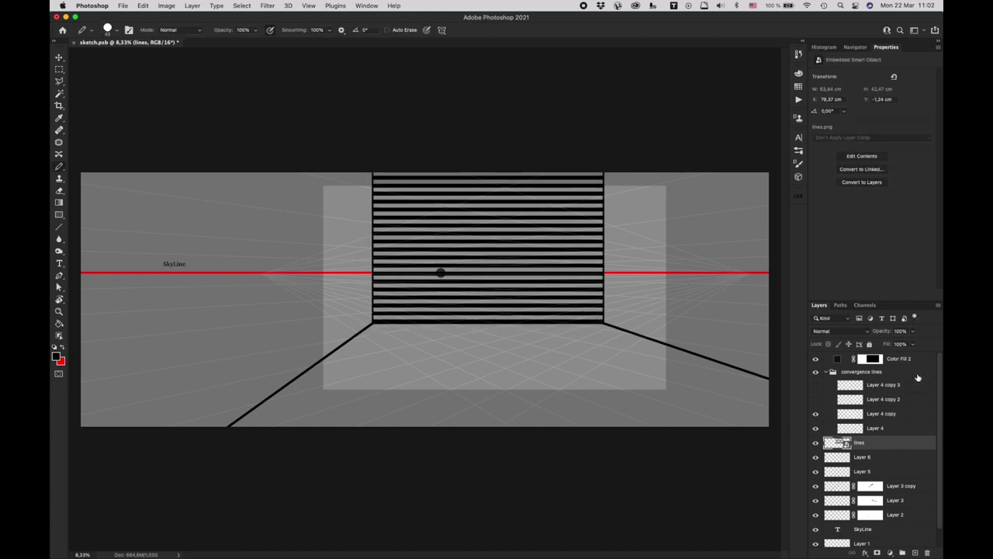
left_click(914, 332)
left_click_drag(914, 344, 879, 344)
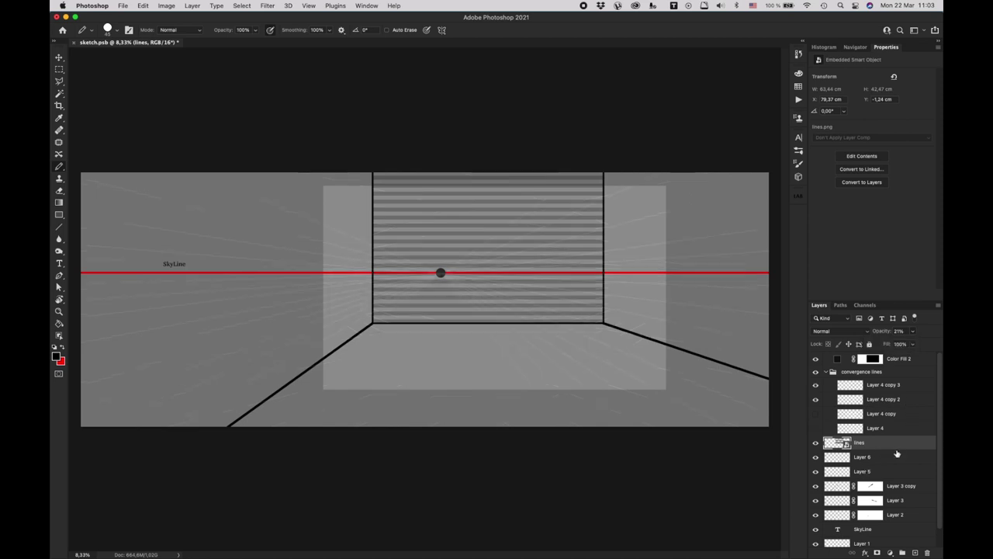
Step: Duplicate the stripes and distort the copy onto the right wall in perspective
key("super+j")
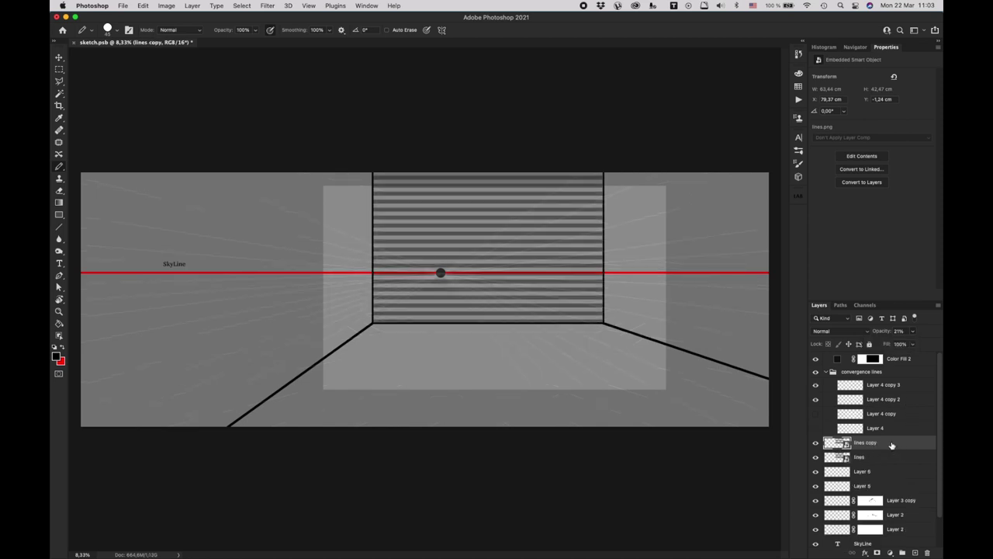
key("super+t")
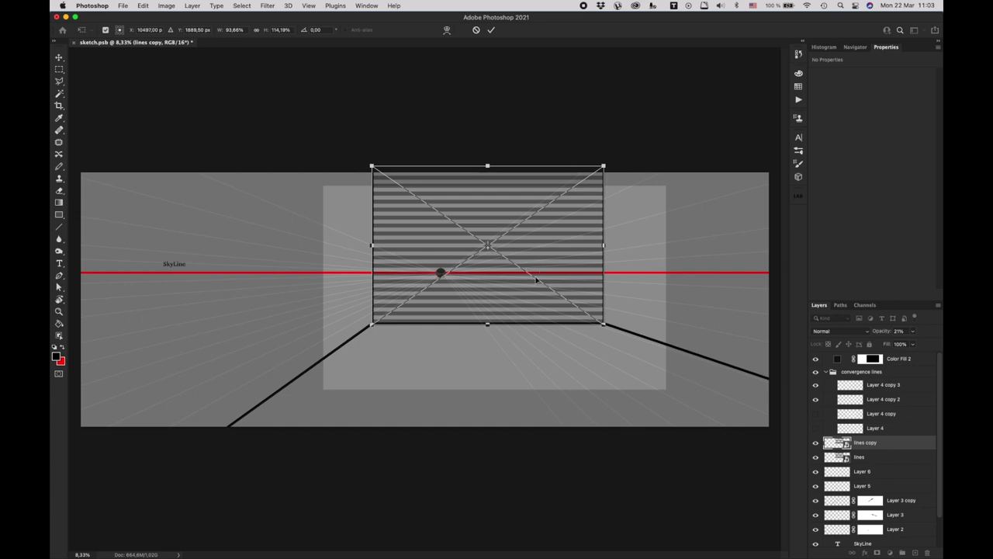
left_click_drag(522, 281, 683, 257)
key("super+minus")
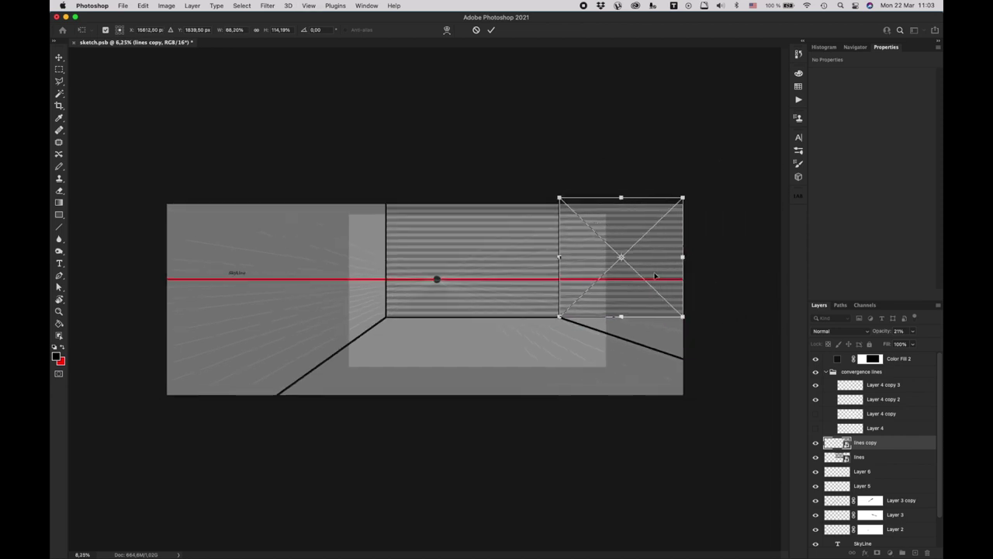
right_click(636, 279)
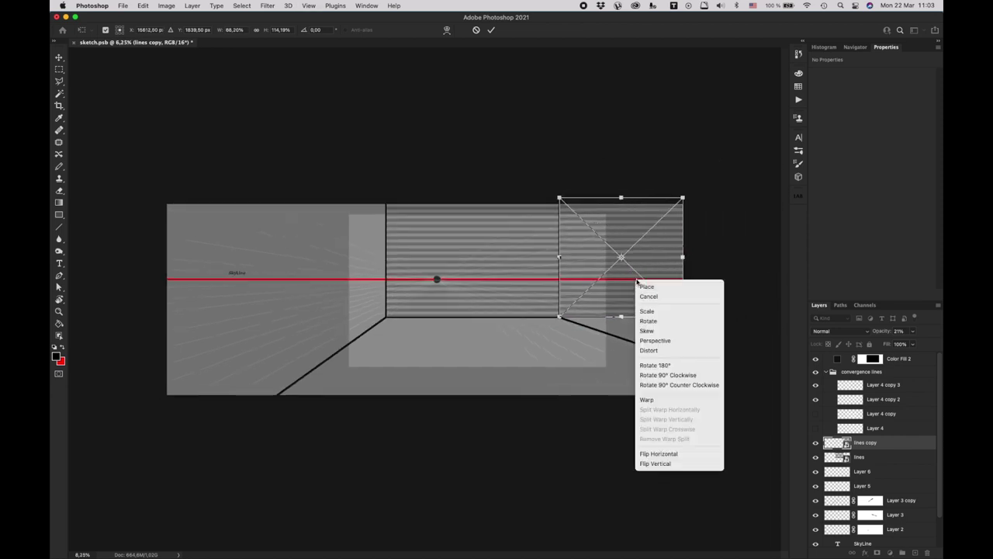
left_click(650, 348)
left_click_drag(683, 316, 682, 359)
left_click_drag(683, 198, 682, 109)
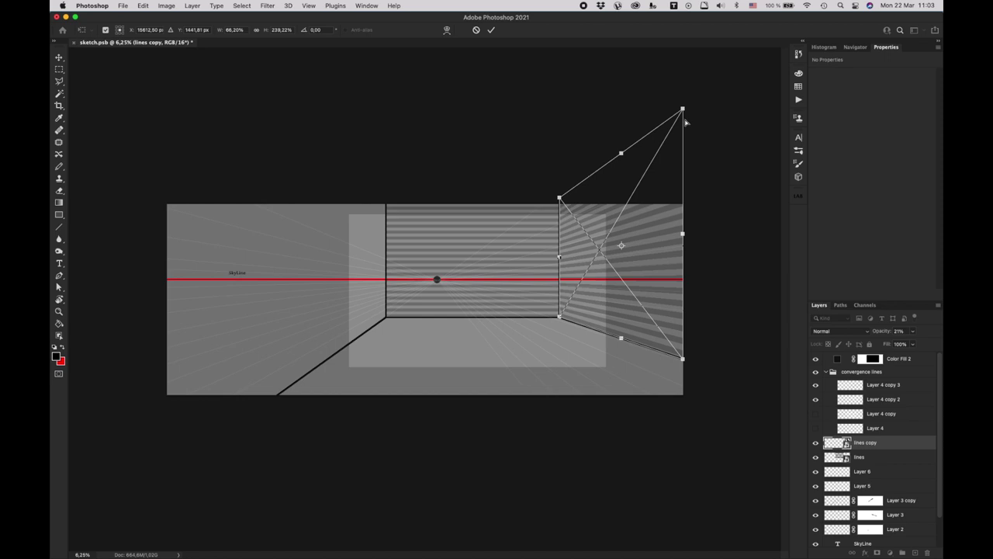
key("Return")
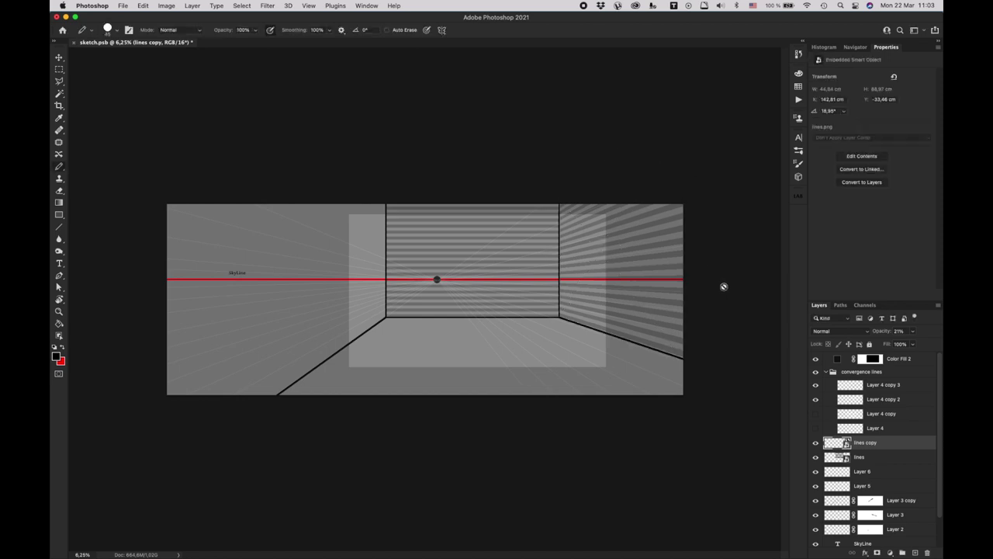
Step: Duplicate the original lines layer again and start transforming the new copy
left_click(867, 462)
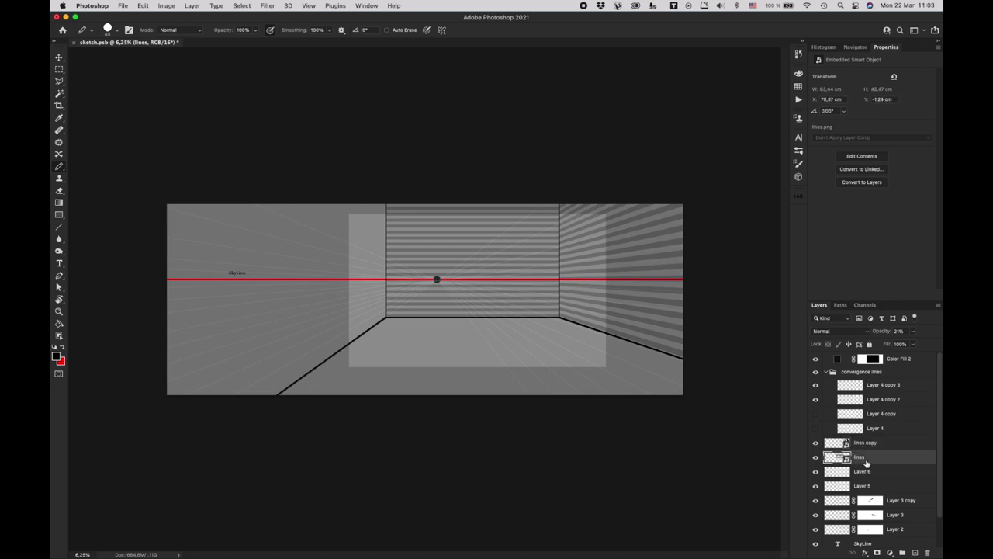
key("ctrl+j")
key("ctrl+t")
Step: Distort the new stripe copy onto the left wall in perspective and show both Layer 4 line fans
left_click_drag(533, 284, 351, 277)
right_click(248, 262)
left_click(268, 336)
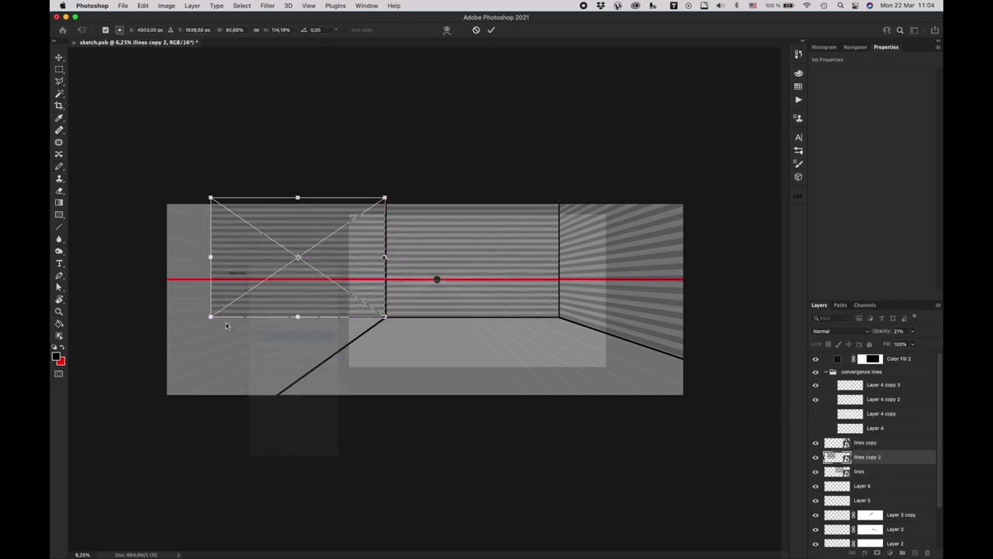
left_click_drag(211, 316, 310, 371)
mouse_move(211, 198)
left_mouse_down()
mouse_move(321, 156)
mouse_move(318, 72)
mouse_move(307, 64)
left_mouse_up()
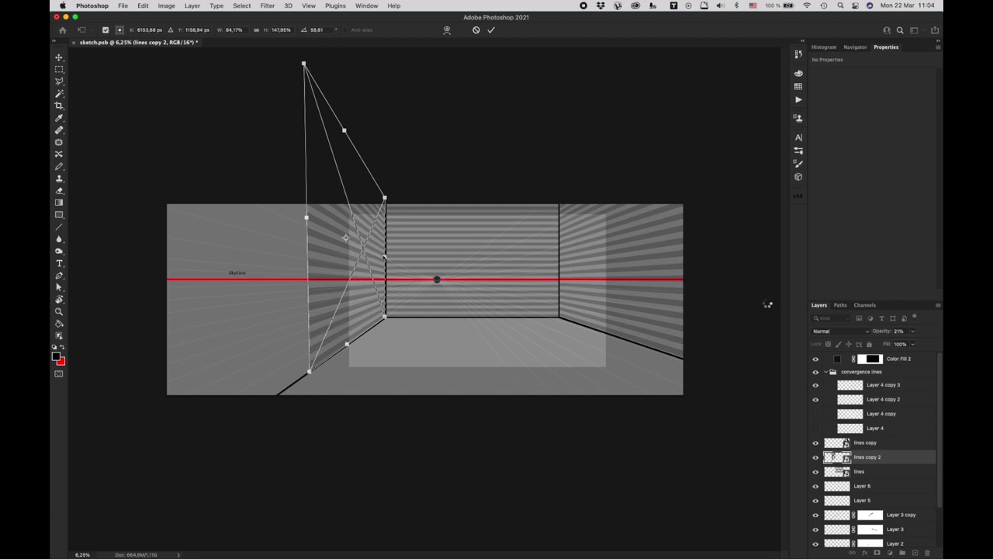
key("Return")
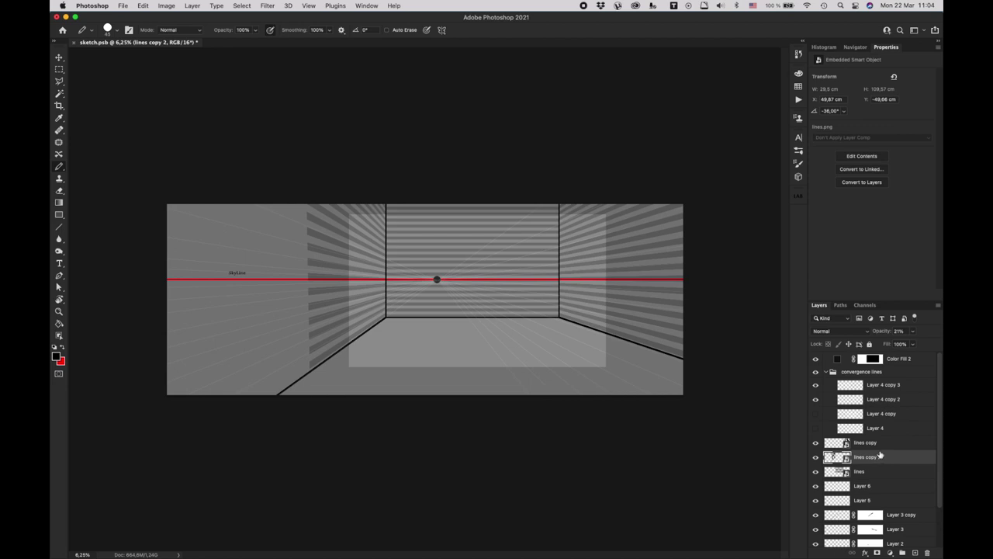
left_click_drag(816, 429, 817, 389)
Step: Show the Layer 4 copy lines and select the Layer 5 dot layer
left_click(816, 412)
scroll(865, 499, "down", 2)
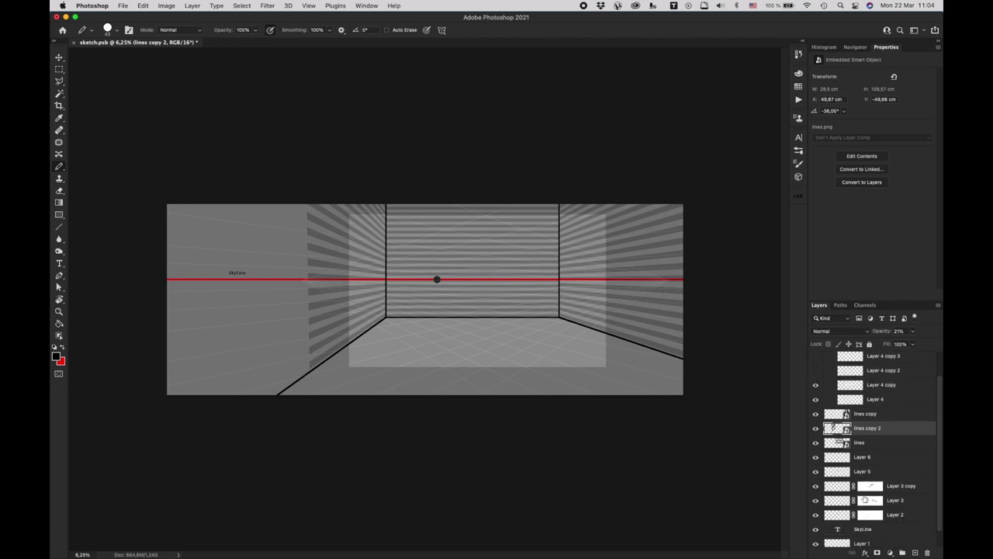
left_click(816, 472)
left_click(816, 472)
left_click(870, 472)
Step: Duplicate the dot and slide the copy far left along the red horizon line
key("super+j")
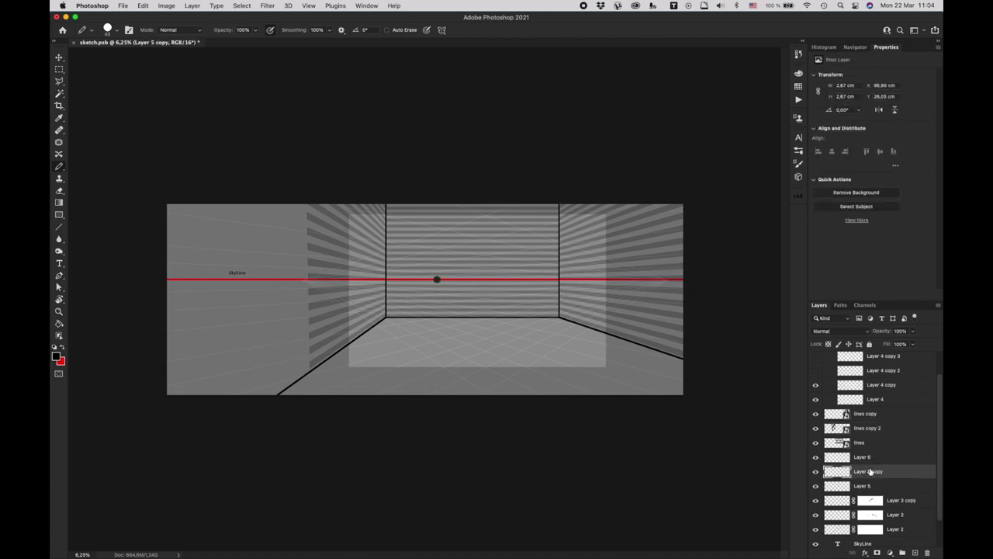
key("super+t")
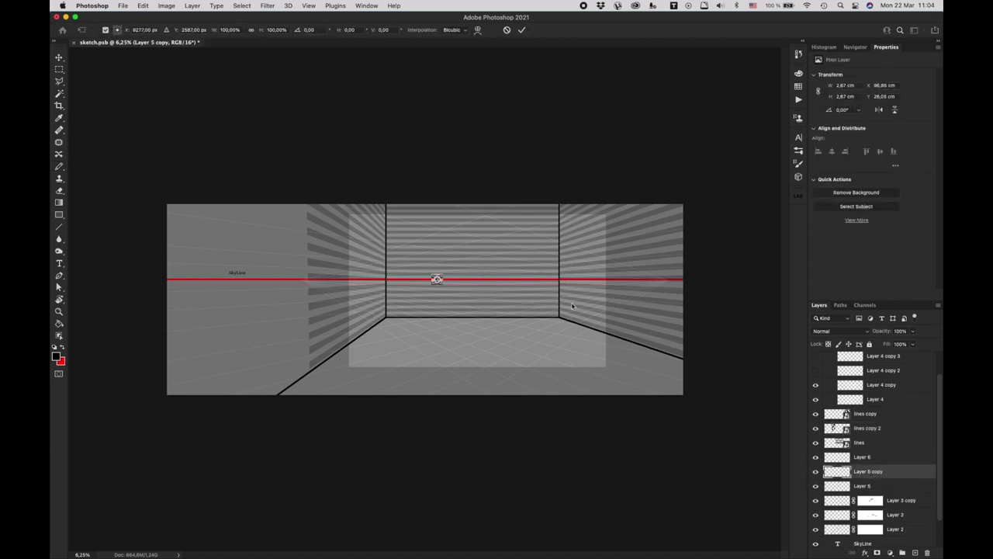
left_click_drag(437, 279, 433, 279)
key("shift+Left")
key("shift+Left")
key("shift+Left")
key("shift+Left")
key("shift+Left")
key("shift+Left")
key("shift+Left")
key("shift+Left")
key("shift+Left")
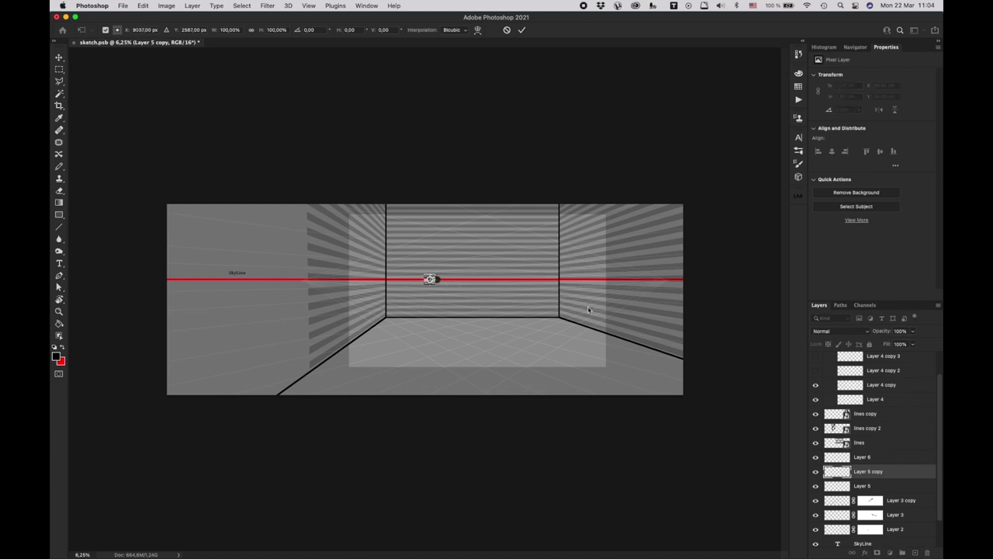
key("shift+Left")
key("shift+Left")
key("shift+Left")
key("super+equal")
key("super+equal")
key("super+equal")
scroll(586, 264, "left", 5)
left_click_drag(586, 262, 328, 264)
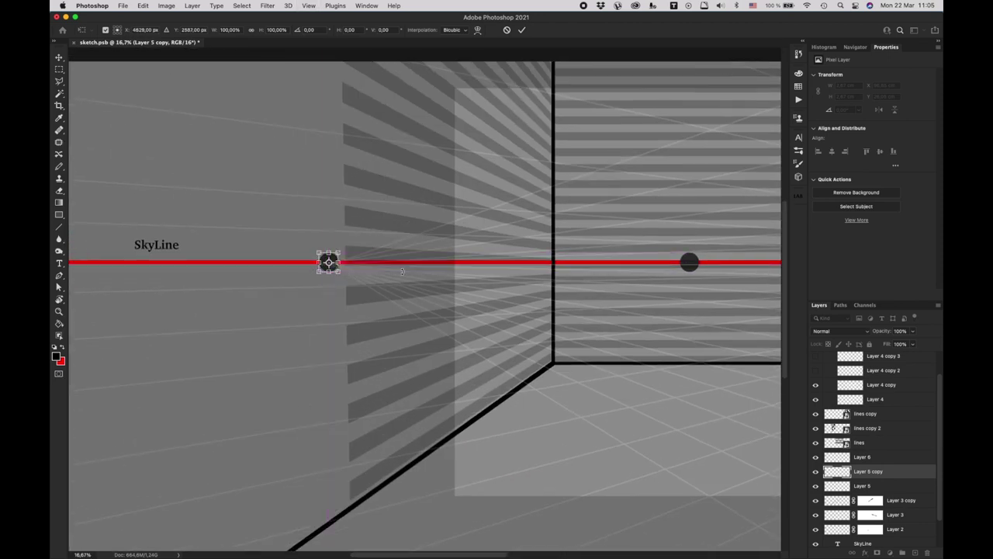
key("Return")
Step: Switch back to the Brush tool and reselect the original dot layer
key("b")
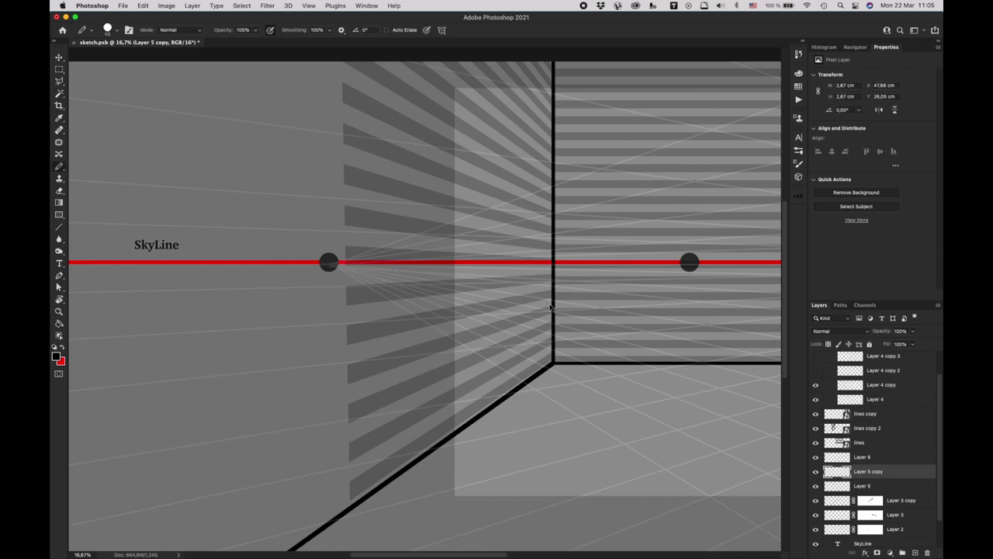
key("super+minus")
key("super+minus")
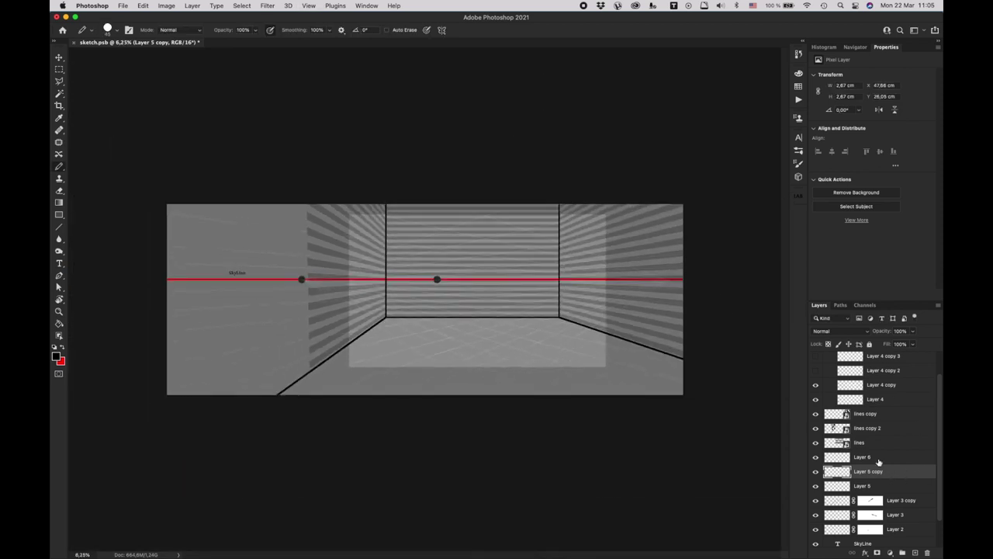
left_click(863, 486)
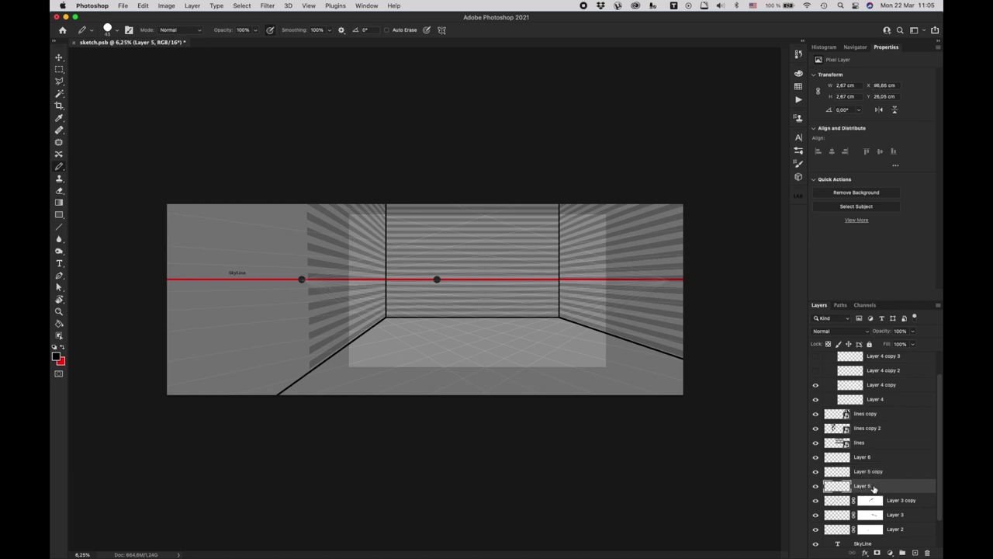
Step: Duplicate the Layer 5 dot and slide the copy to the horizon line's right end
key("super+j")
key("super+t")
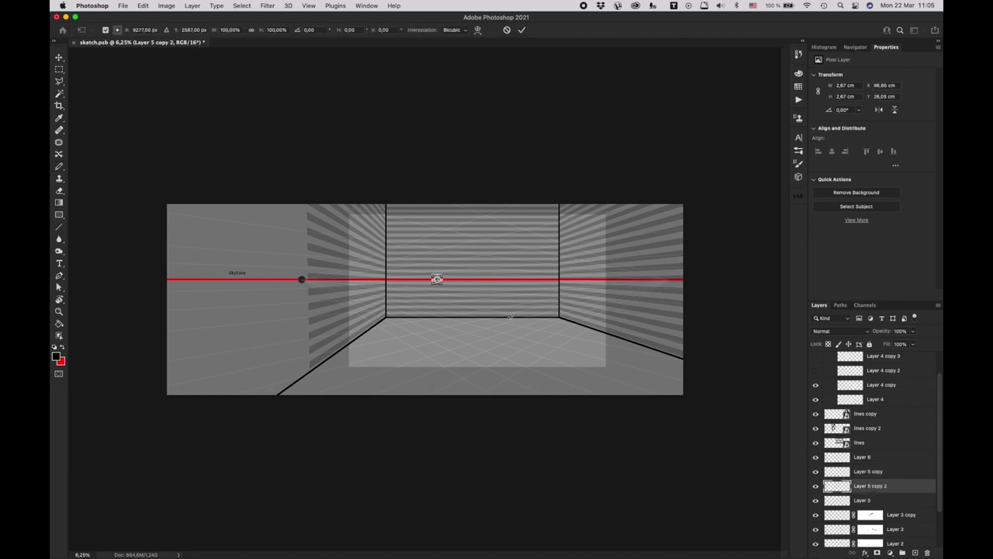
scroll(458, 297, "up", 5)
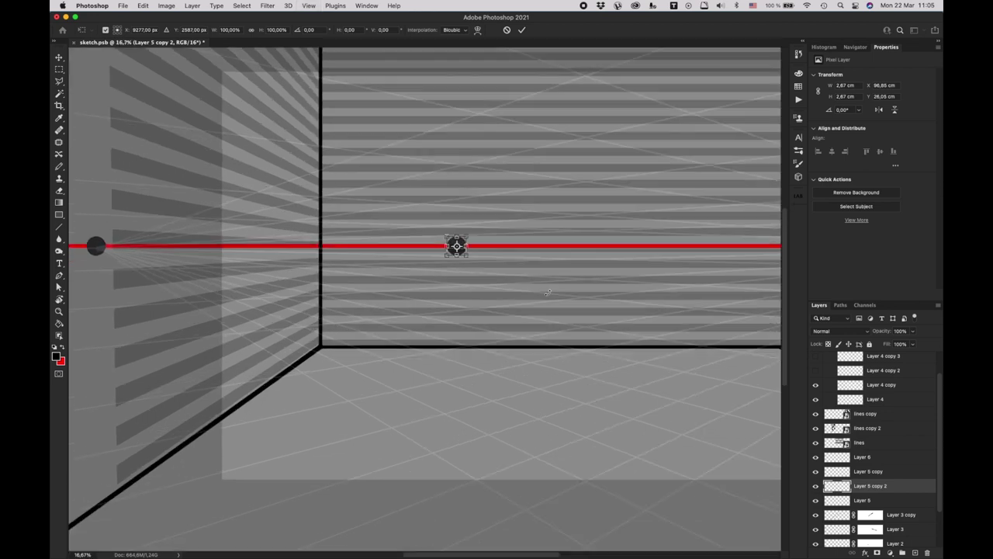
left_click_drag(422, 296, 211, 294)
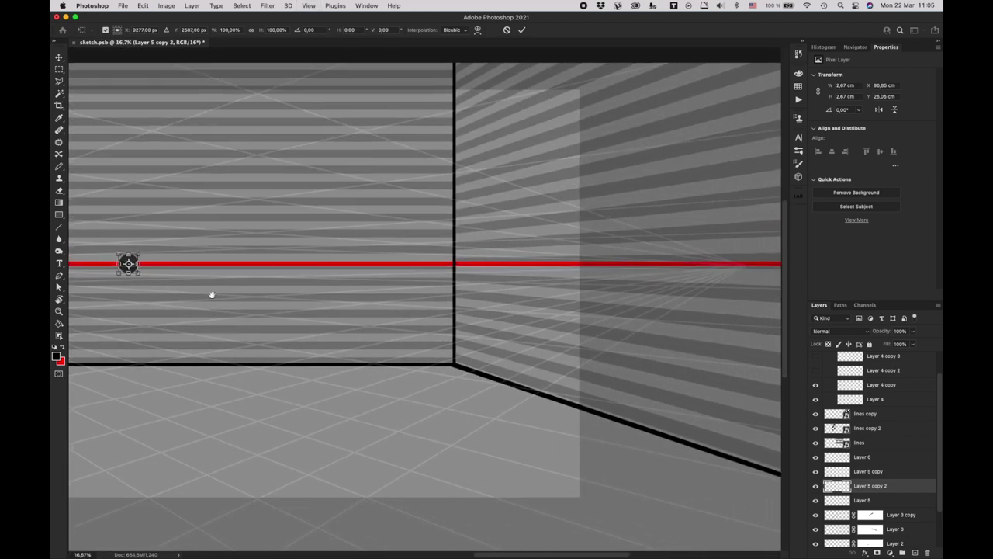
left_click_drag(127, 268, 746, 271)
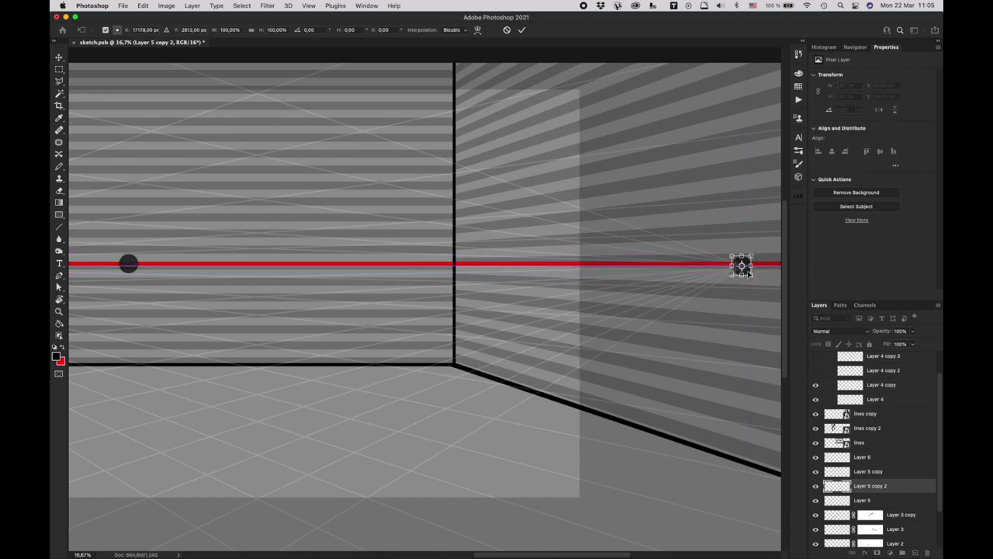
key("Return")
key("b")
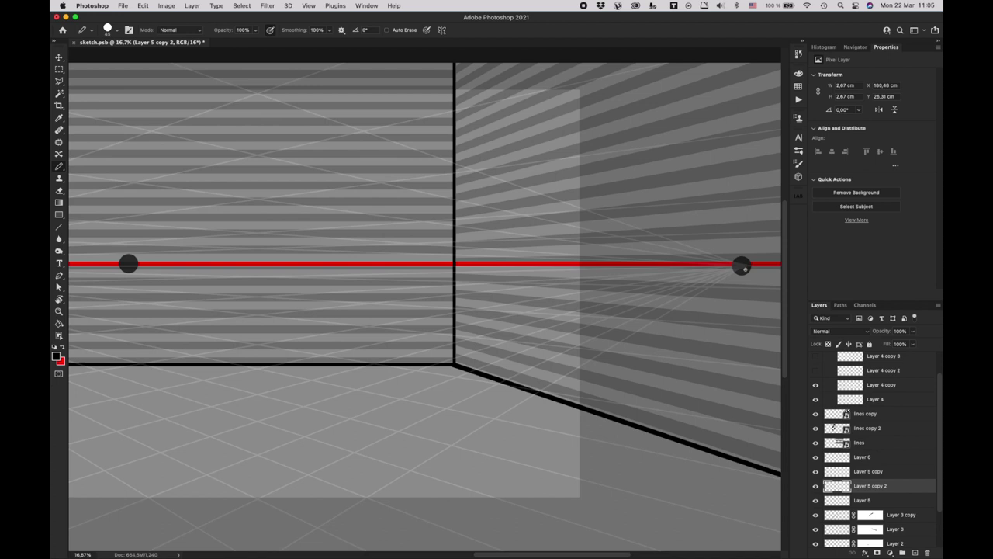
key("super+minus")
key("super+minus")
key("super+minus")
key("super+minus")
key("super+minus")
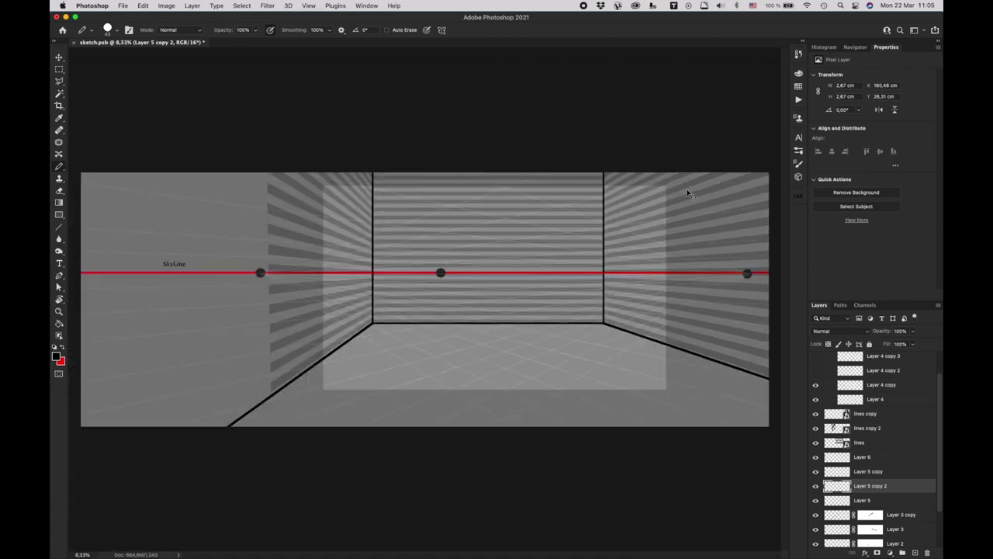
key("super+plus")
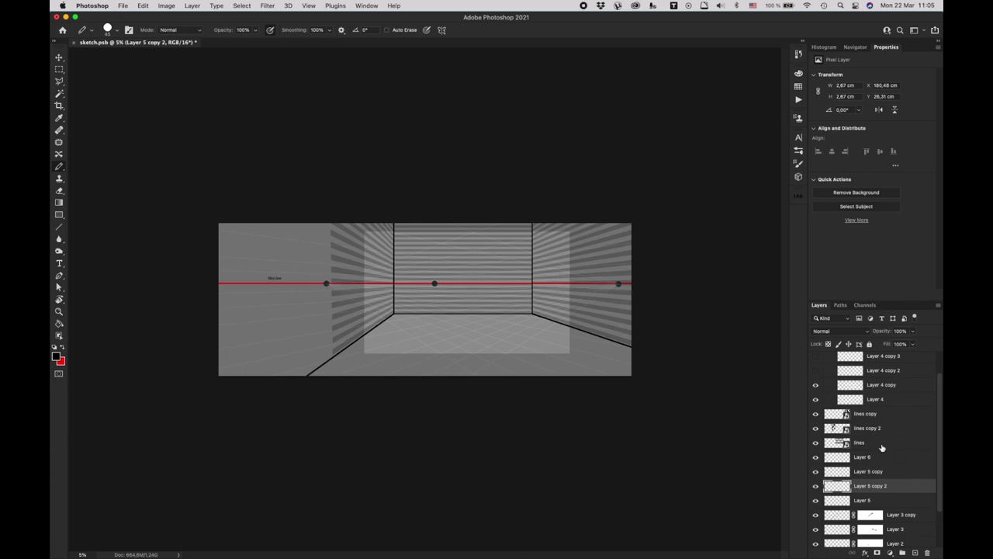
Step: Select Color Fill 2 and lower its opacity to about 39%
scroll(885, 444, "up", 2)
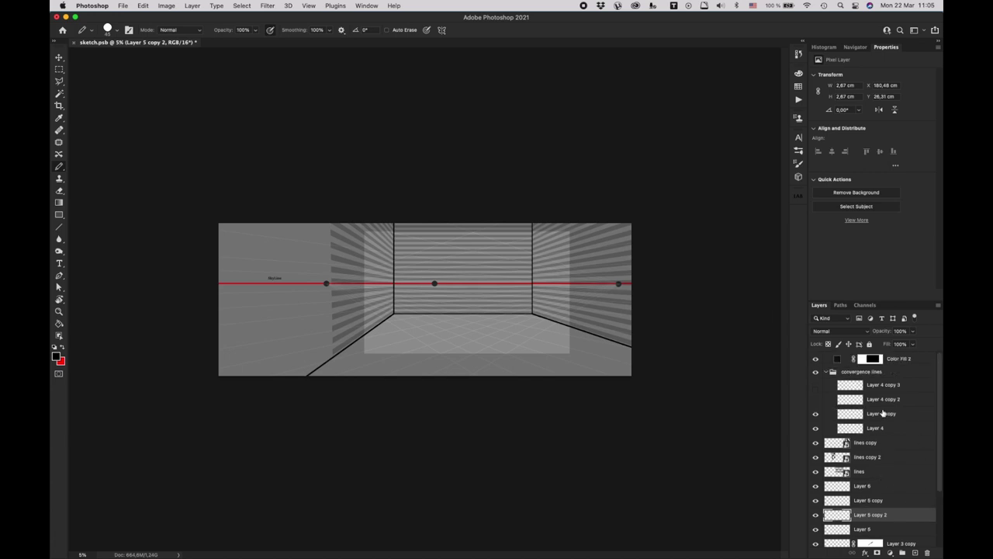
left_click(908, 359)
left_click(913, 331)
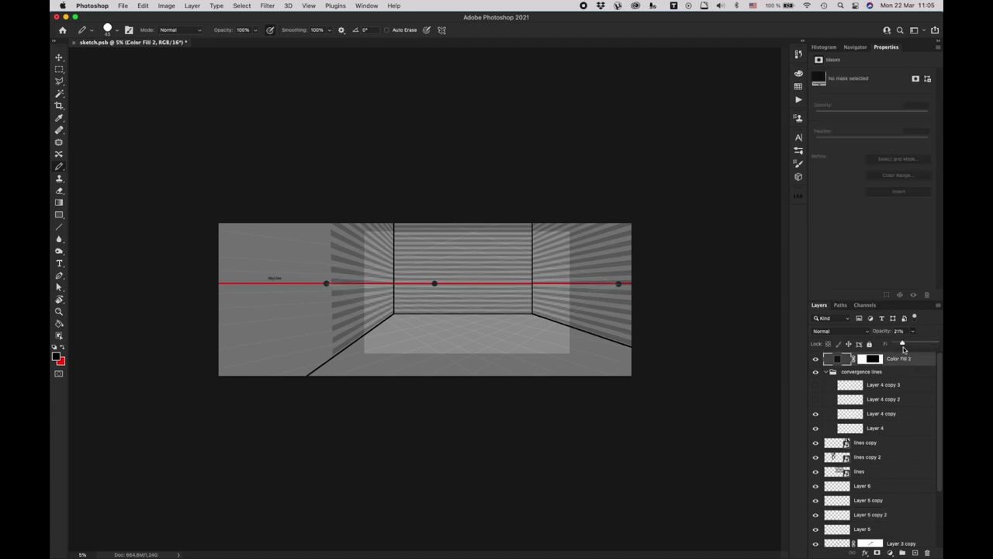
left_click_drag(905, 344, 938, 343)
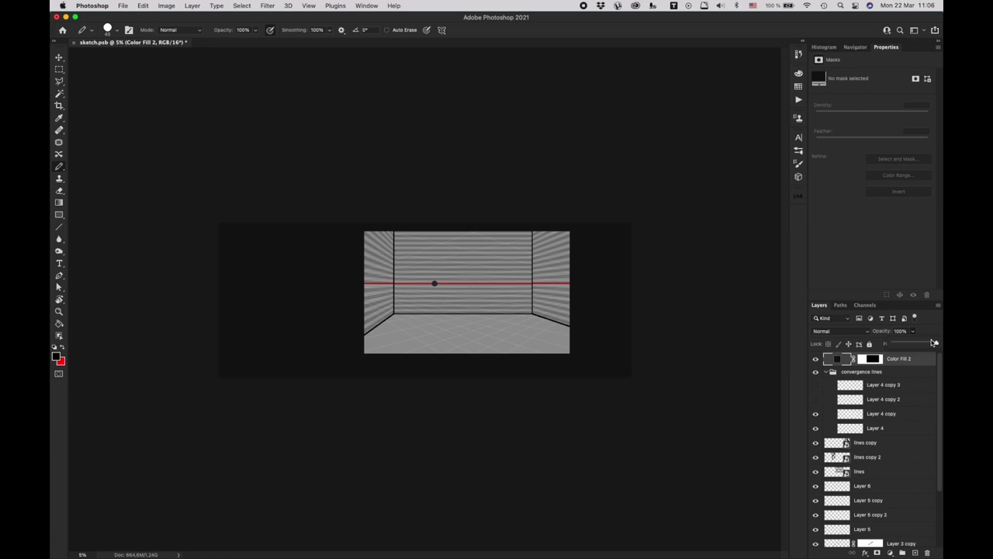
left_click_drag(940, 340, 905, 343)
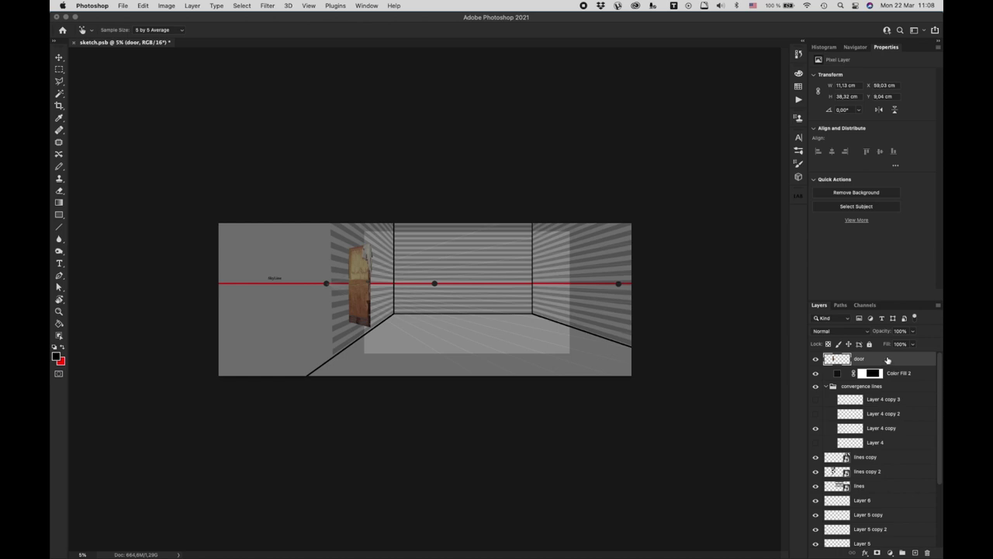
Step: Move the door to the back wall's left side, scaled to the top edge and about 16.56 cm wide
key("super+plus")
key("super+plus")
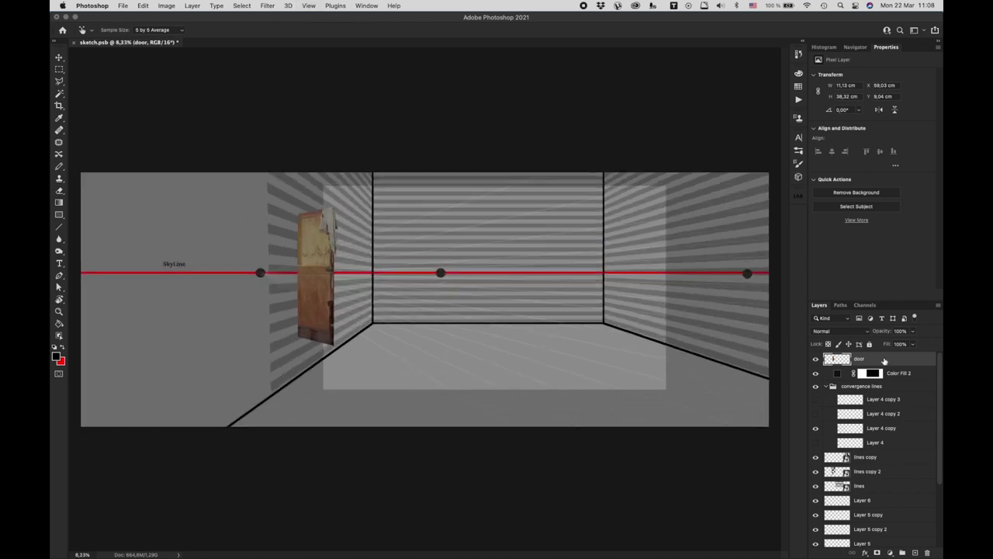
key("super+t")
left_click_drag(332, 309, 391, 304)
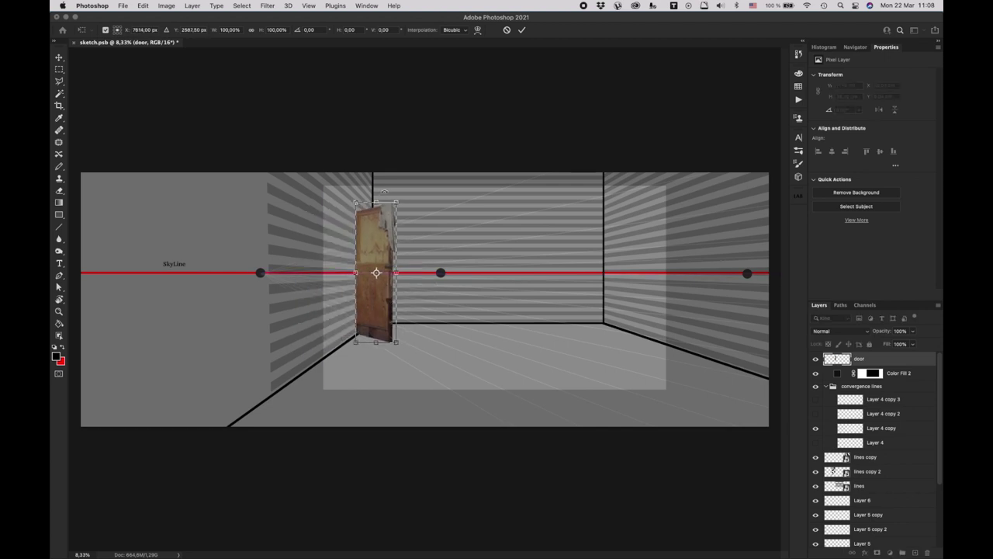
left_click_drag(376, 202, 378, 172)
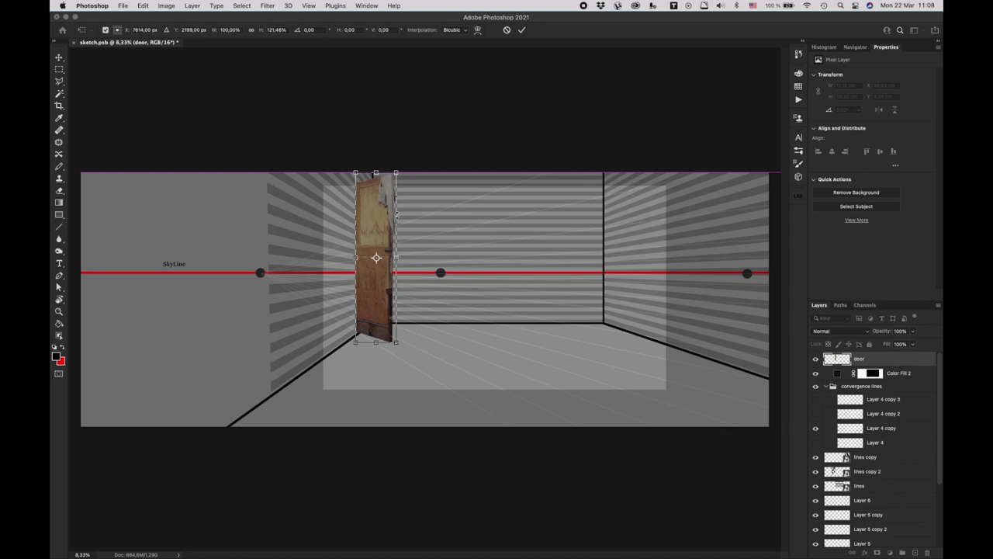
left_click_drag(397, 257, 415, 258)
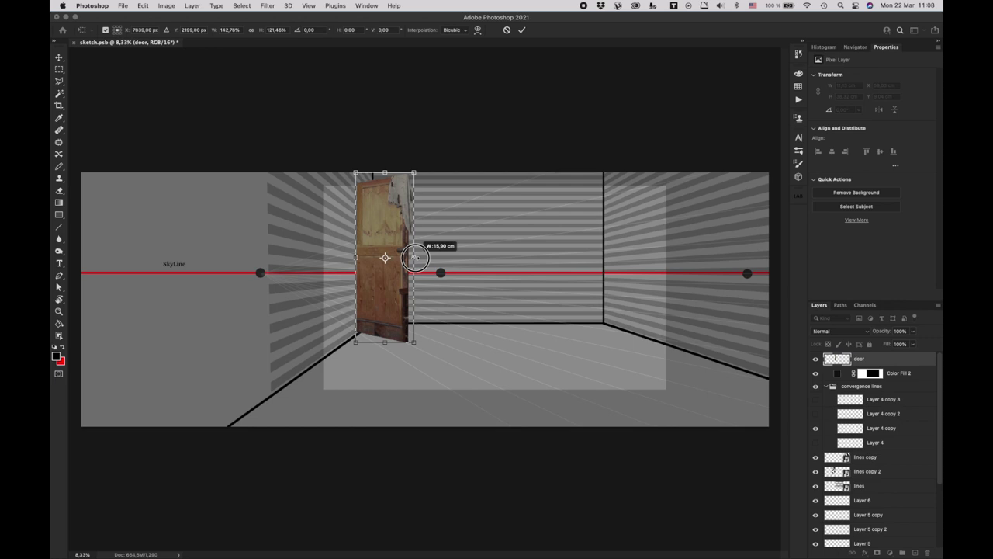
left_click_drag(416, 257, 418, 256)
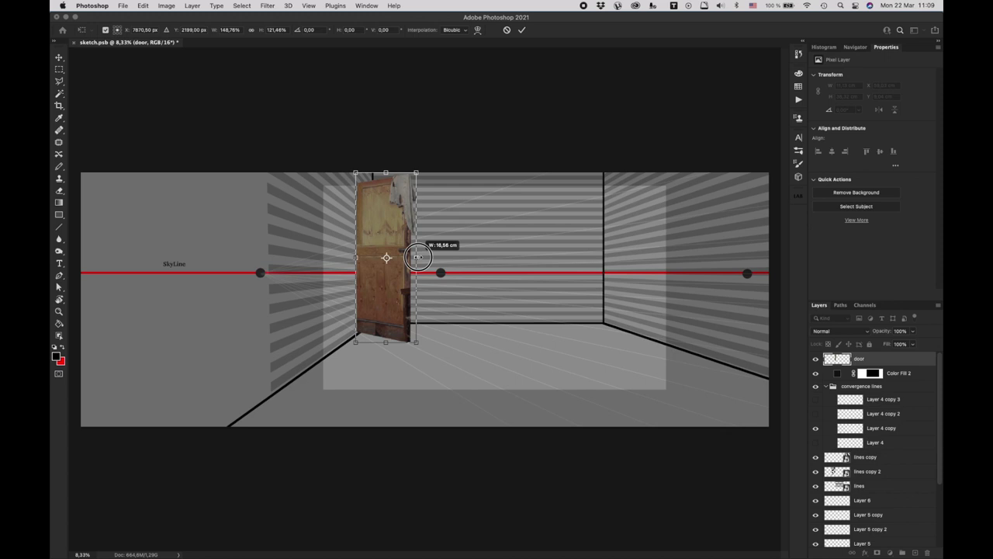
mouse_move(418, 257)
left_mouse_down()
mouse_move(386, 259)
mouse_move(404, 268)
left_mouse_up()
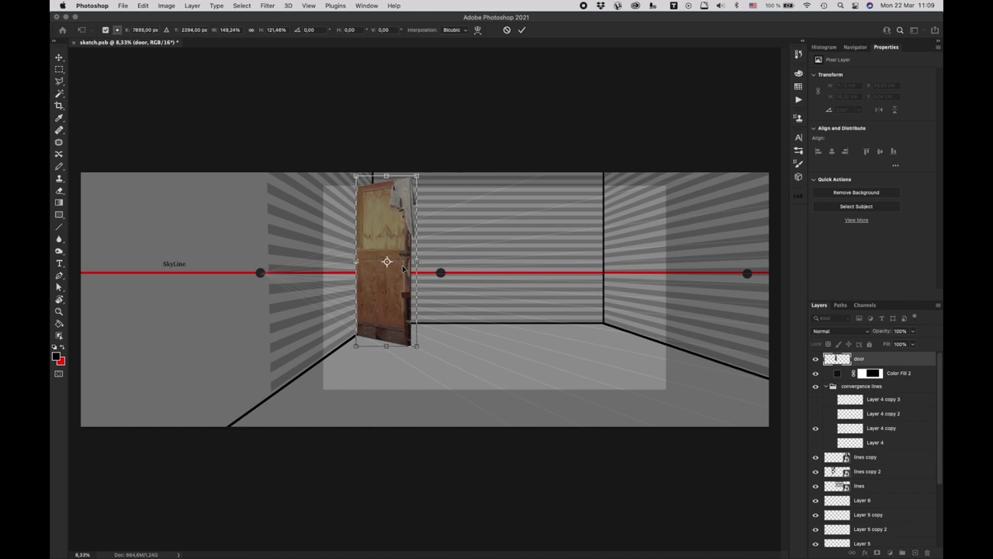
key("shift+Right")
key("shift+Right")
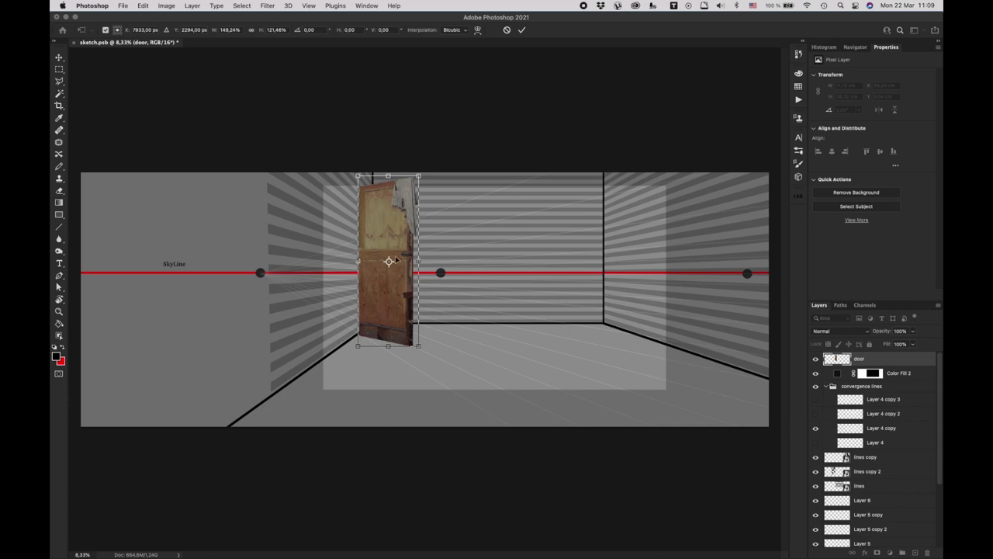
left_click_drag(397, 260, 398, 260)
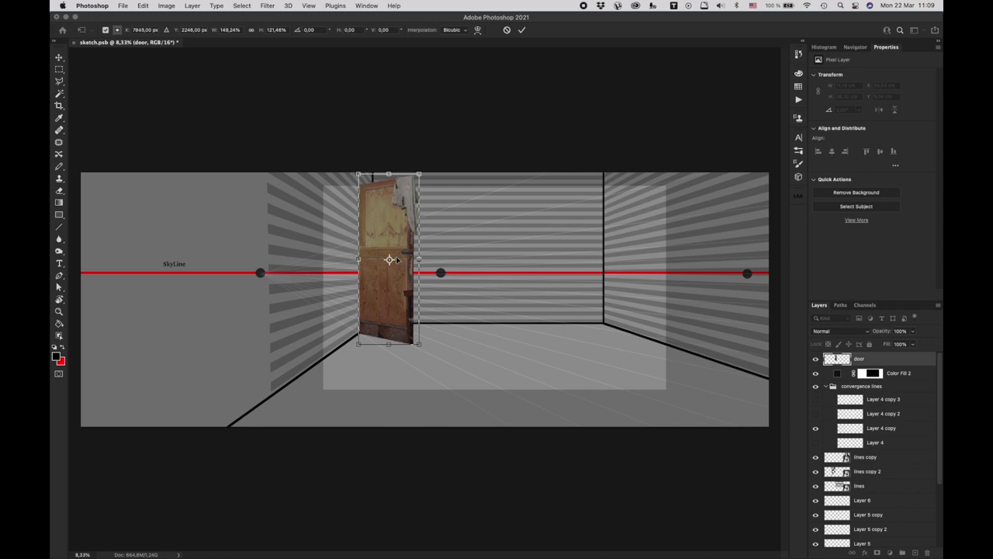
key("Return")
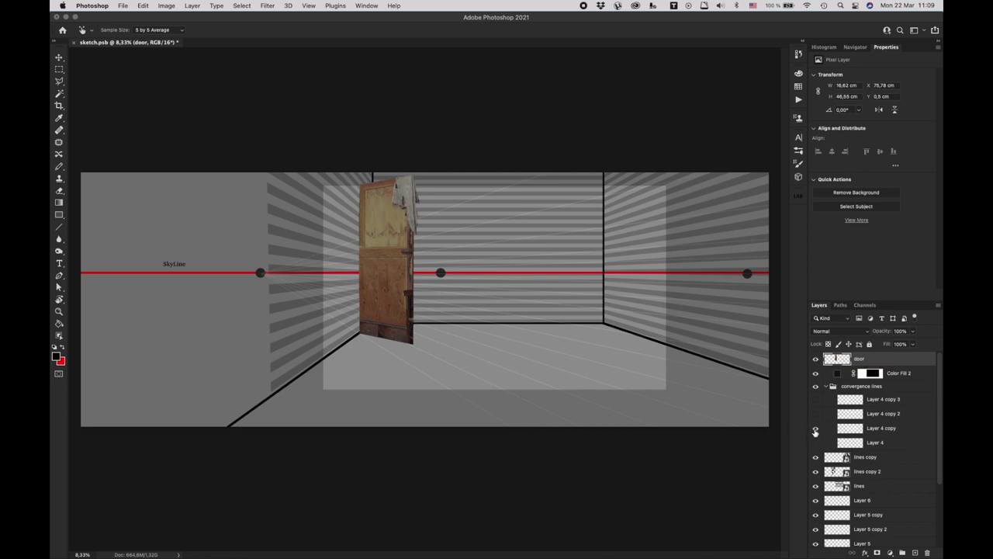
Step: Duplicate the Layer 4 copy lines to the top of the convergence group and shift them left
left_click(875, 430)
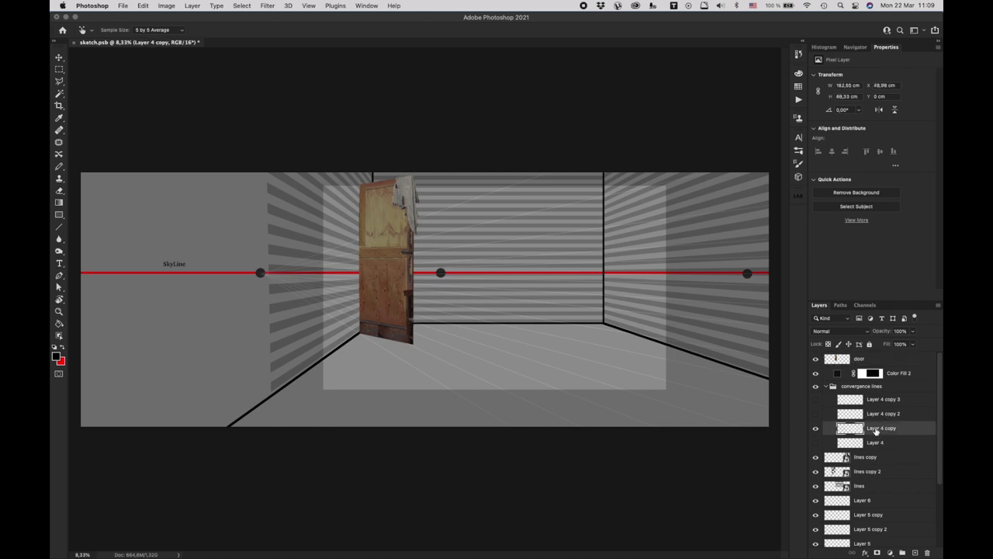
key("super+j")
left_click_drag(876, 429, 878, 400)
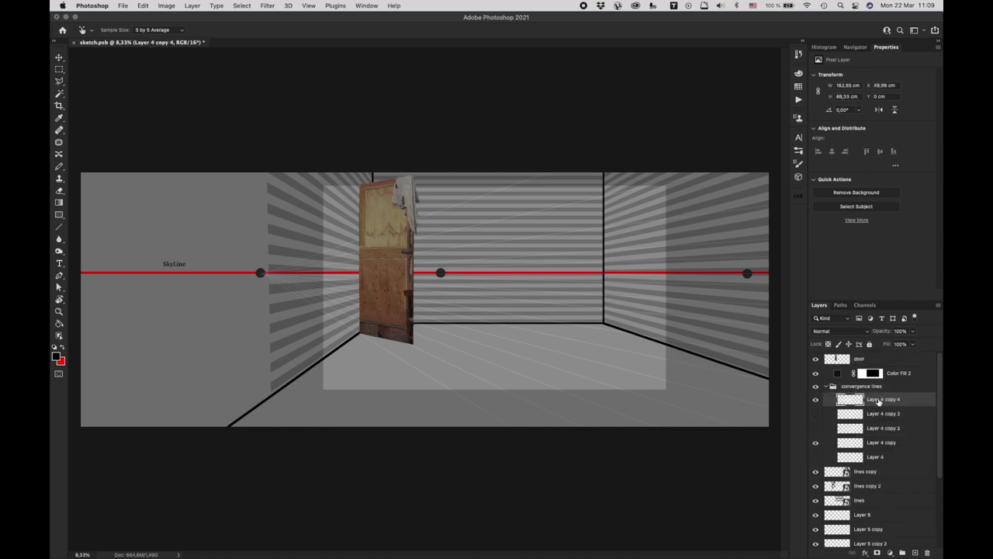
key("super+t")
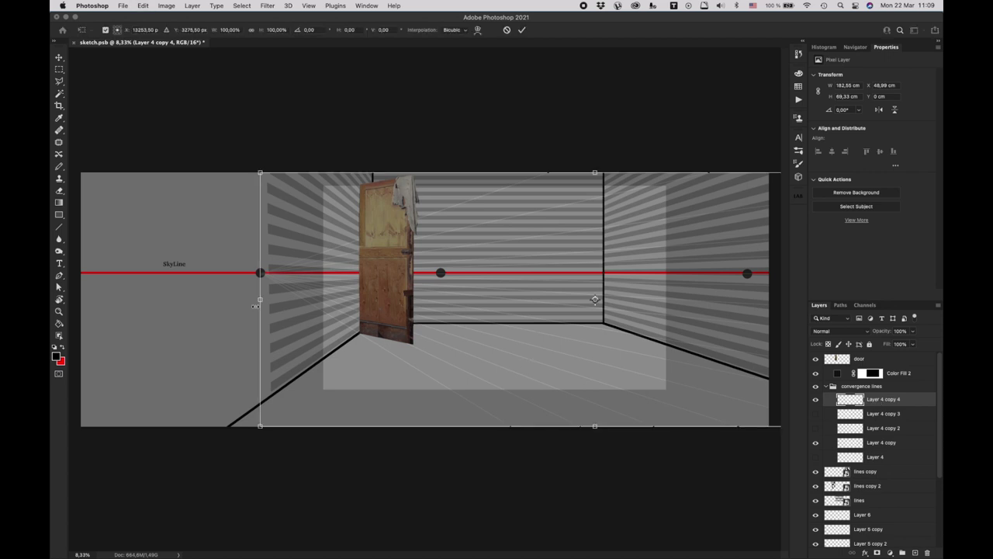
key("super+minus")
key("super+minus")
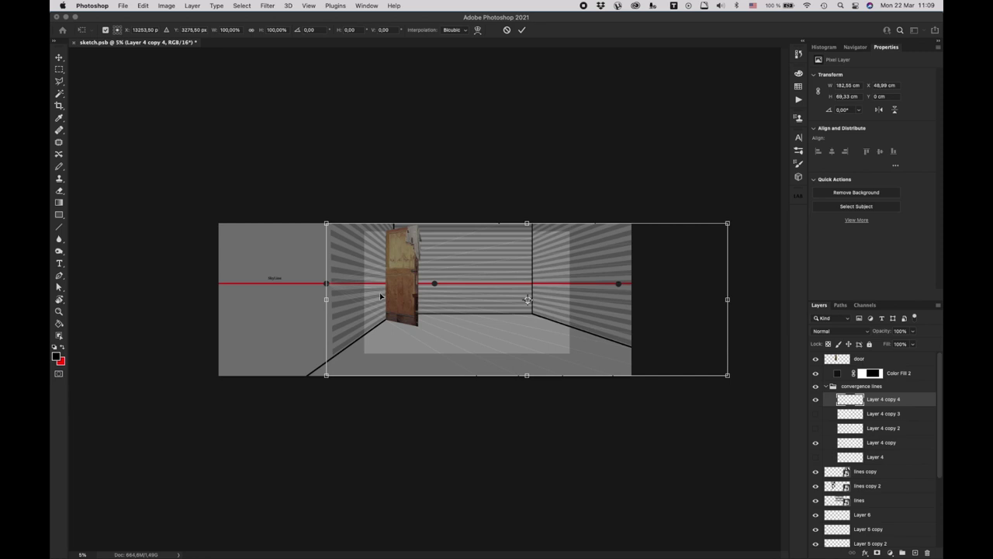
left_click_drag(380, 299, 294, 292)
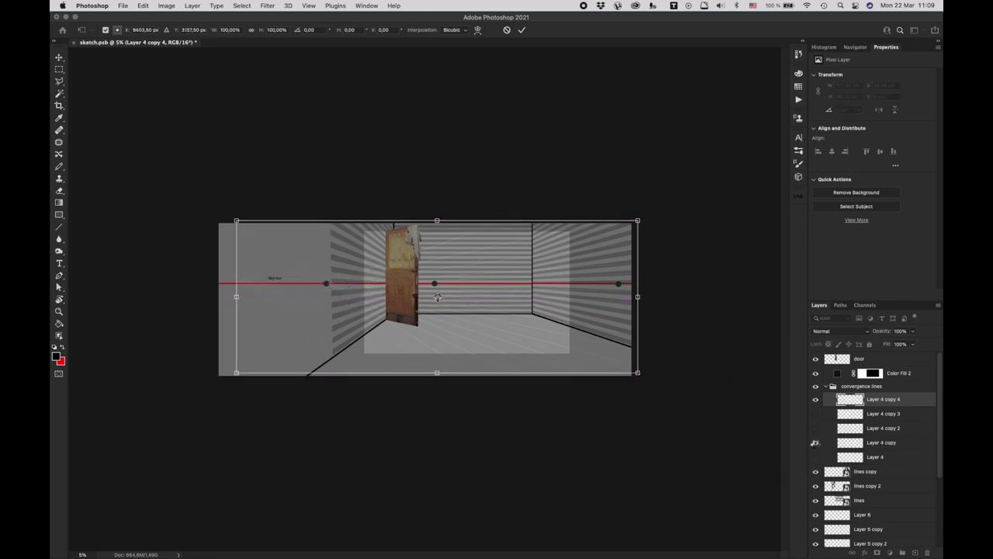
key("Return")
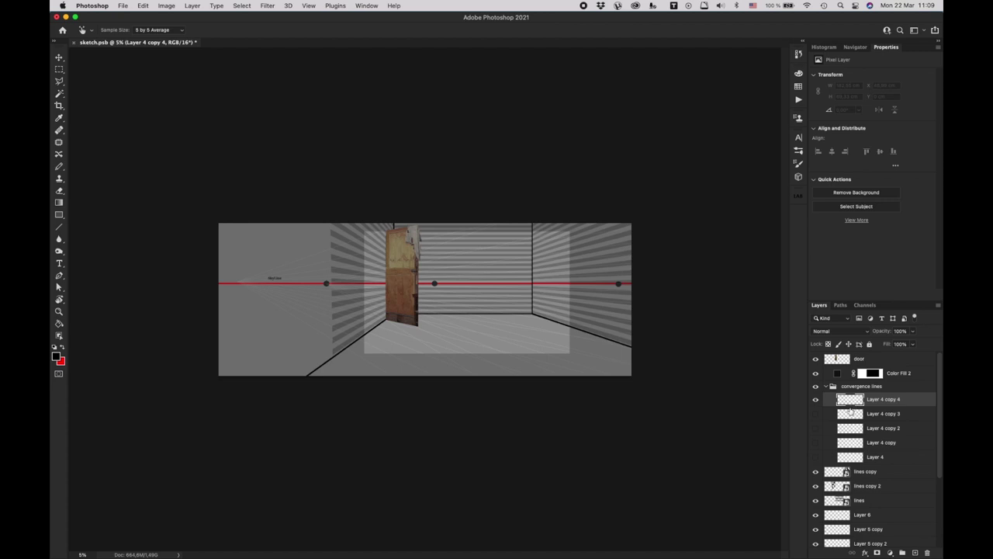
Step: Refine Layer 4 copy 4's position, about 2.87 cm sideways, then select the door layer
left_click(814, 442)
key("super+t")
left_click_drag(455, 318, 421, 309)
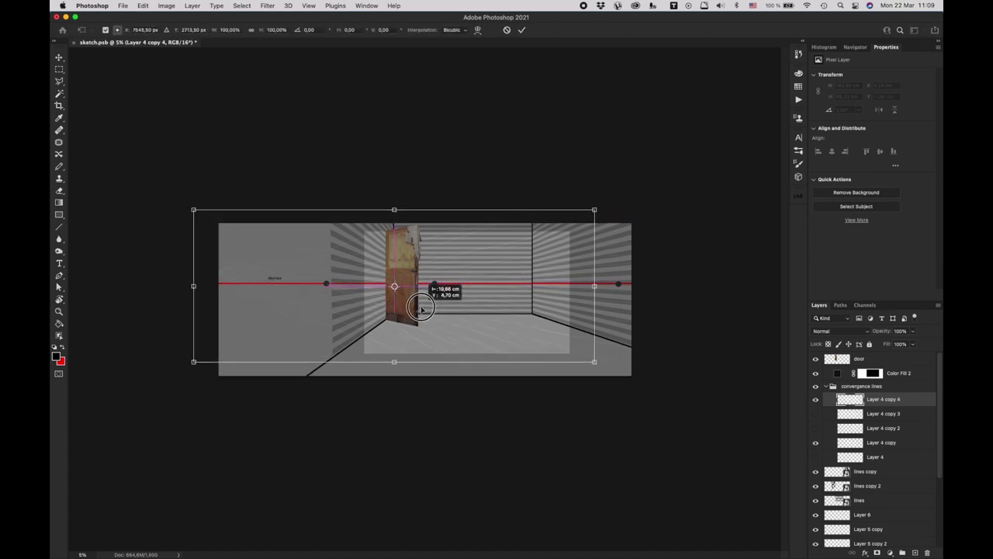
key("Return")
left_click(816, 443)
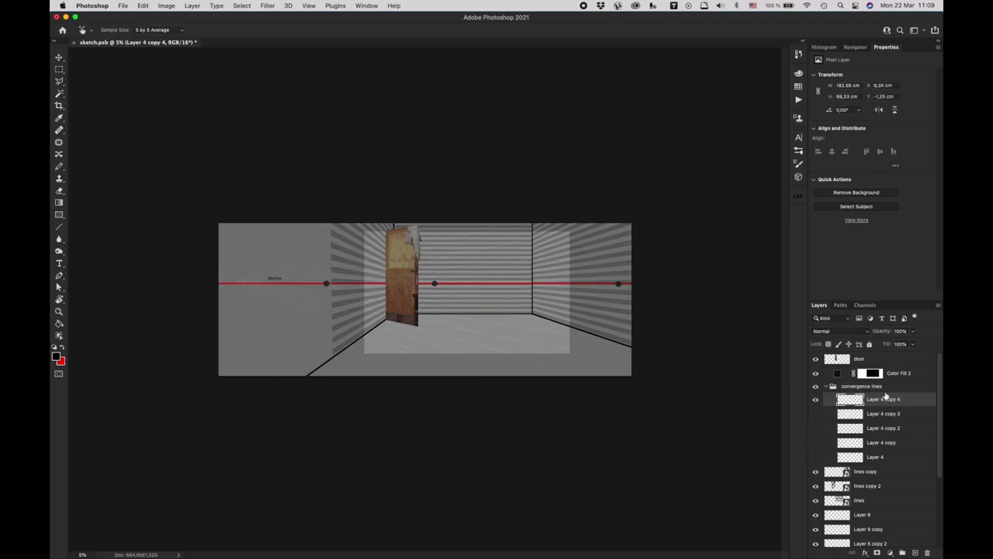
key("super+t")
left_click_drag(527, 329, 519, 324)
key("Return")
key("super+plus")
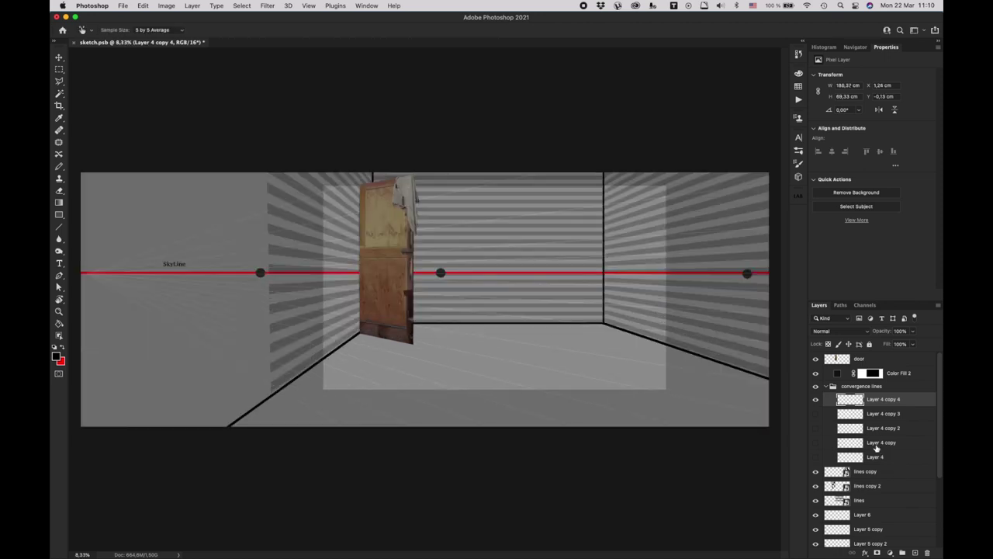
left_click(877, 360)
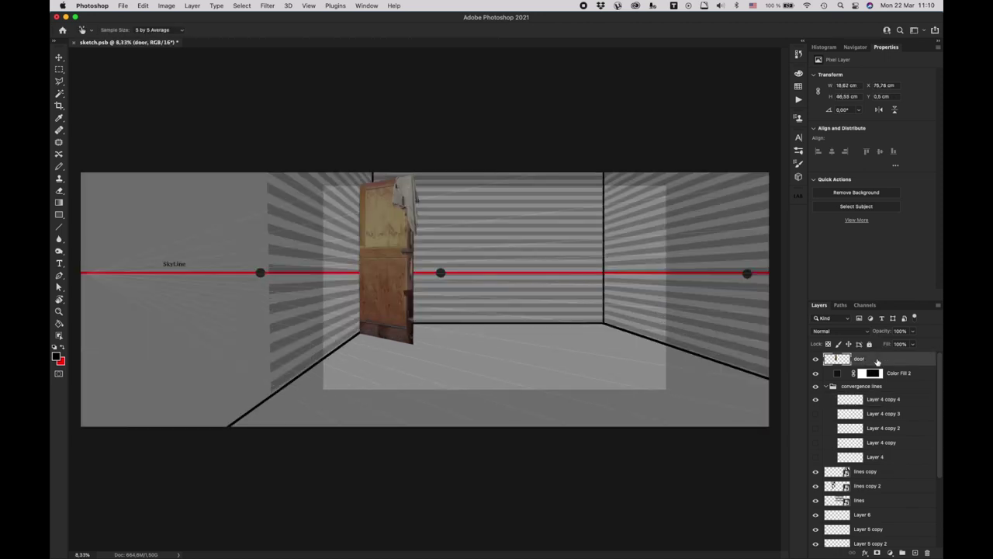
Step: Distort the door's right-side corners so it begins to angle open from the wall
key("super+t")
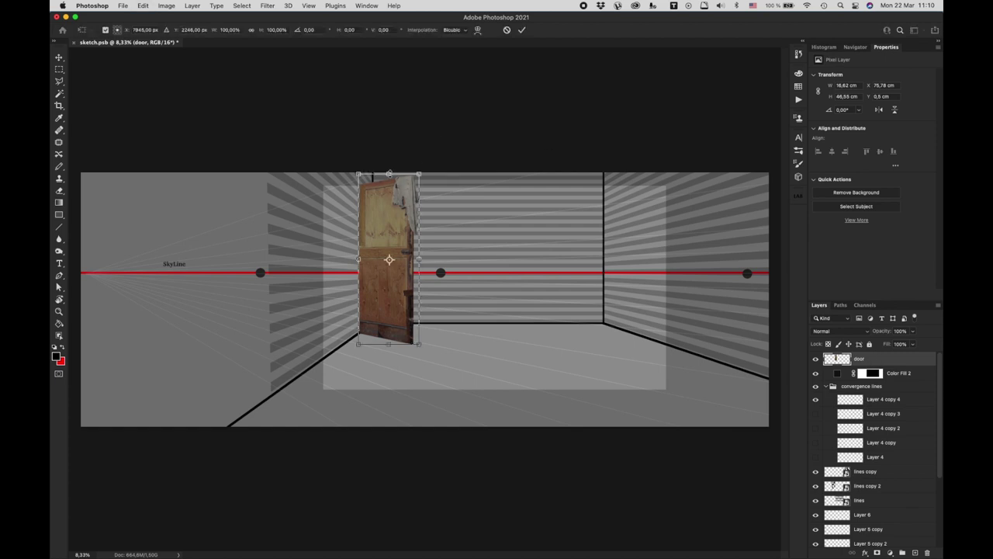
right_click(408, 191)
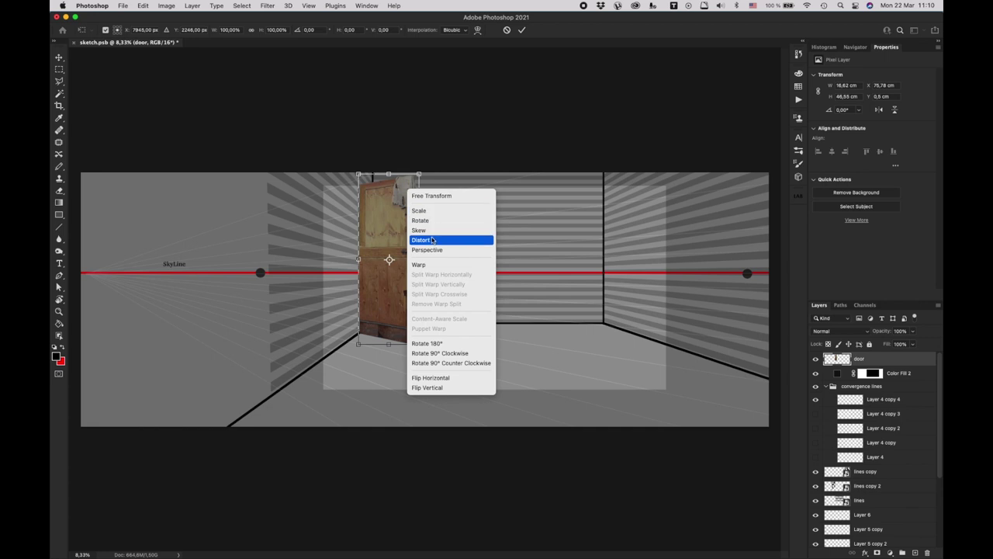
left_click(429, 240)
left_click_drag(419, 174, 417, 163)
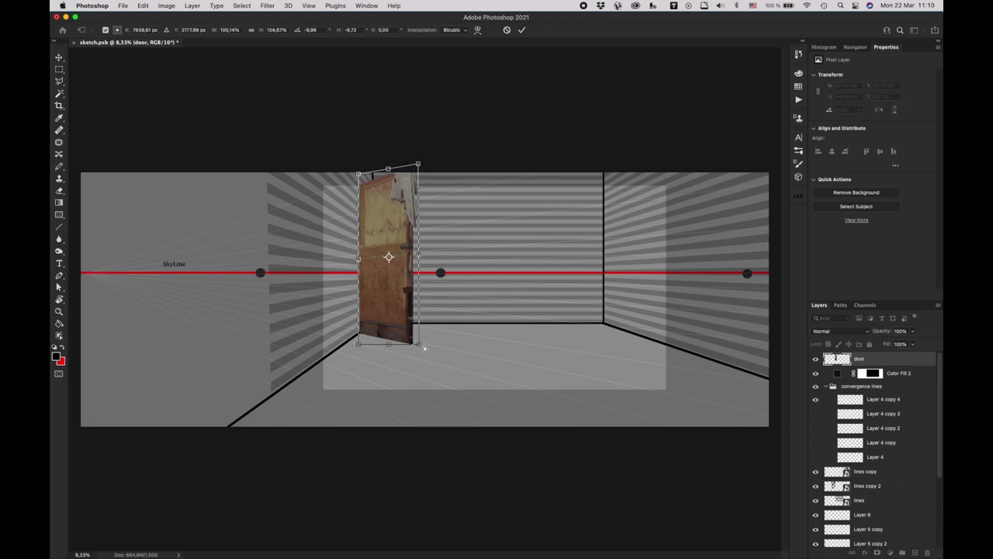
left_click_drag(419, 344, 421, 345)
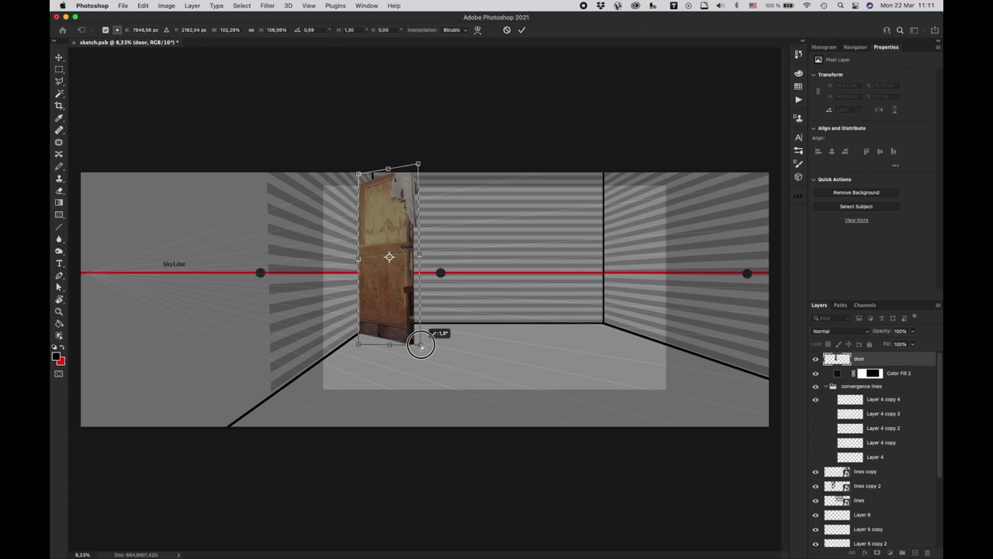
left_click_drag(420, 344, 420, 344)
left_click_drag(388, 199, 419, 204)
Step: Skew the door's edges to follow the wall perspective lines and commit the distortion
key("super+plus")
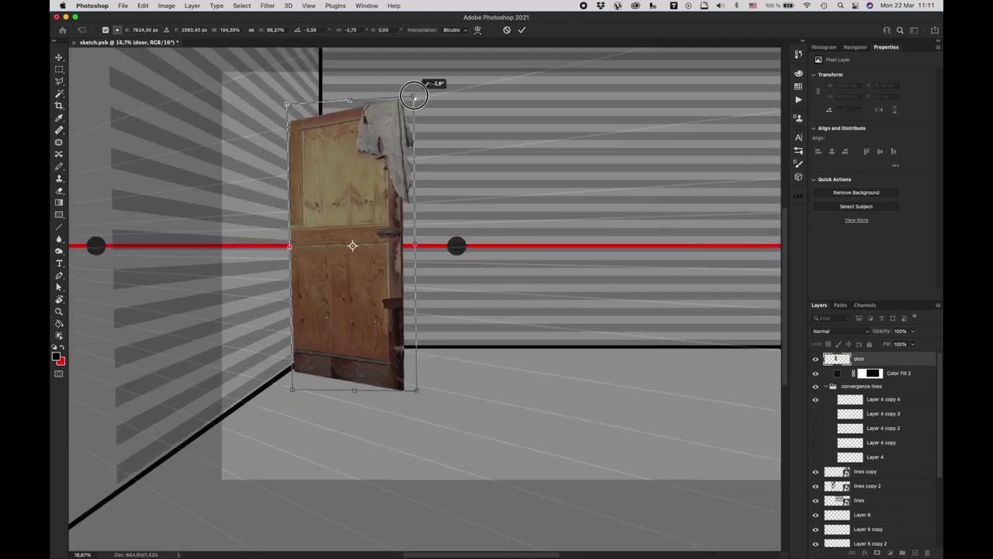
left_click_drag(289, 243, 287, 245)
mouse_move(414, 99)
left_mouse_down()
mouse_move(412, 89)
mouse_move(403, 93)
left_mouse_up()
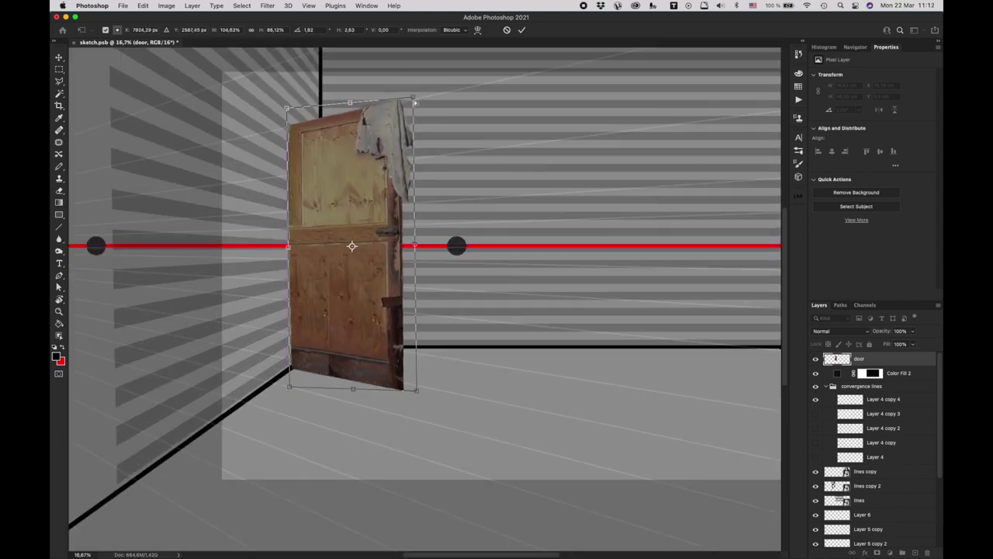
left_click_drag(402, 245, 407, 228)
left_click_drag(401, 101, 399, 101)
key("Return")
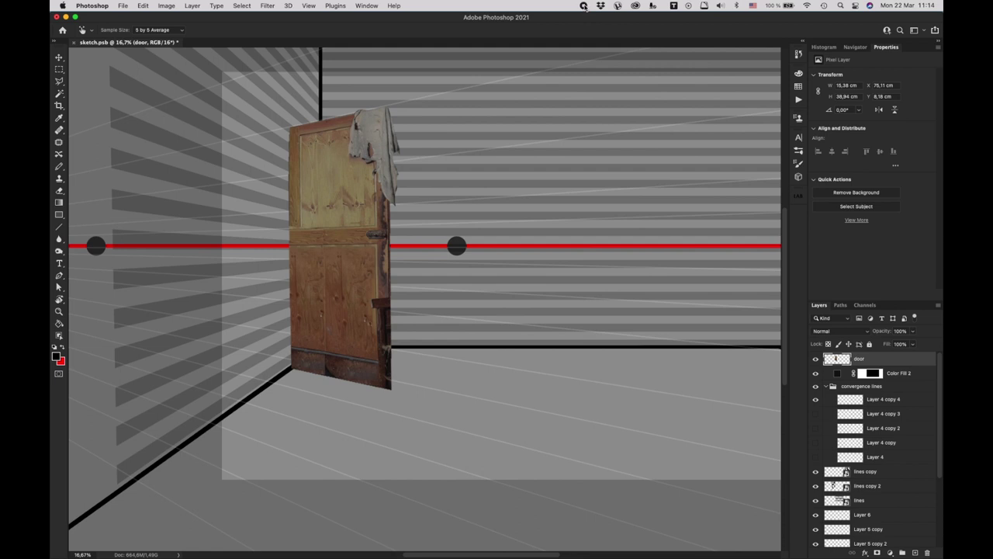
key("super+minus")
key("super+minus")
key("super+minus")
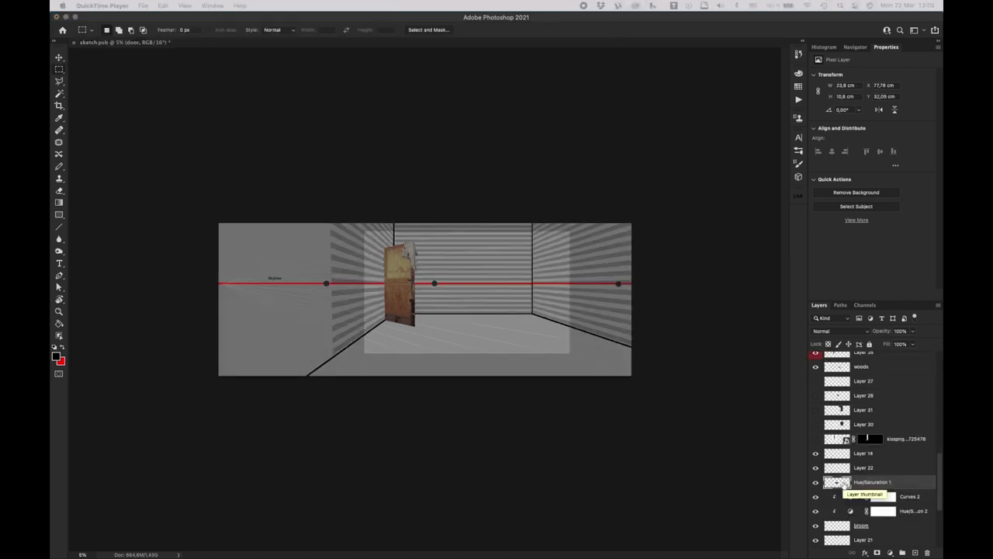
Step: Copy the cabinet layer into the room sketch and place it beside the door
left_click(840, 483)
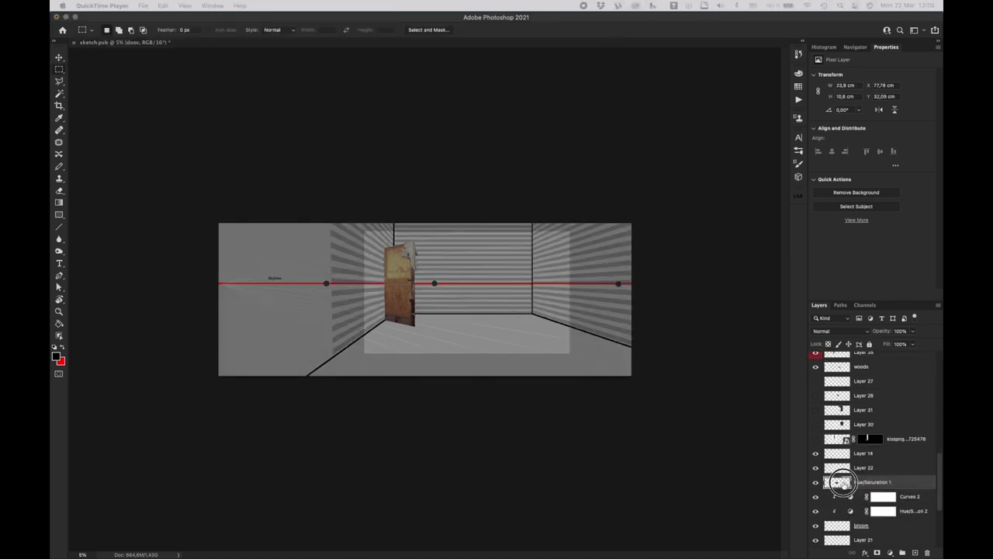
left_click_drag(840, 483, 473, 295)
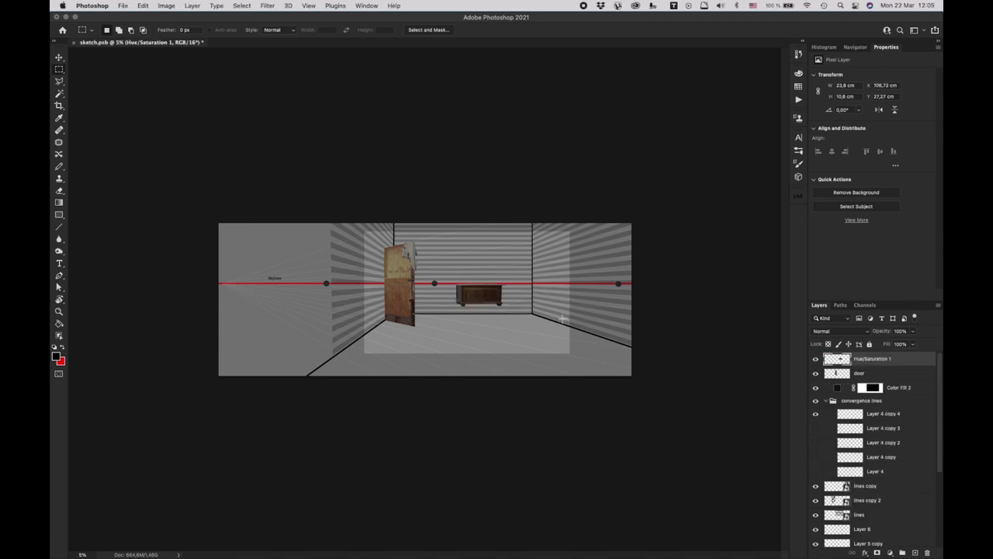
key("super+t")
left_click_drag(489, 298, 450, 310)
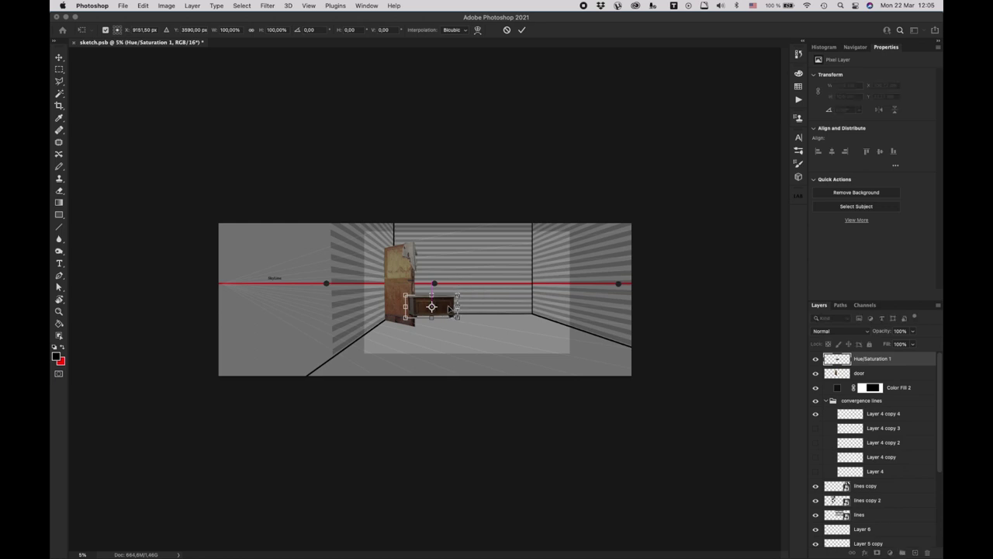
key("Return")
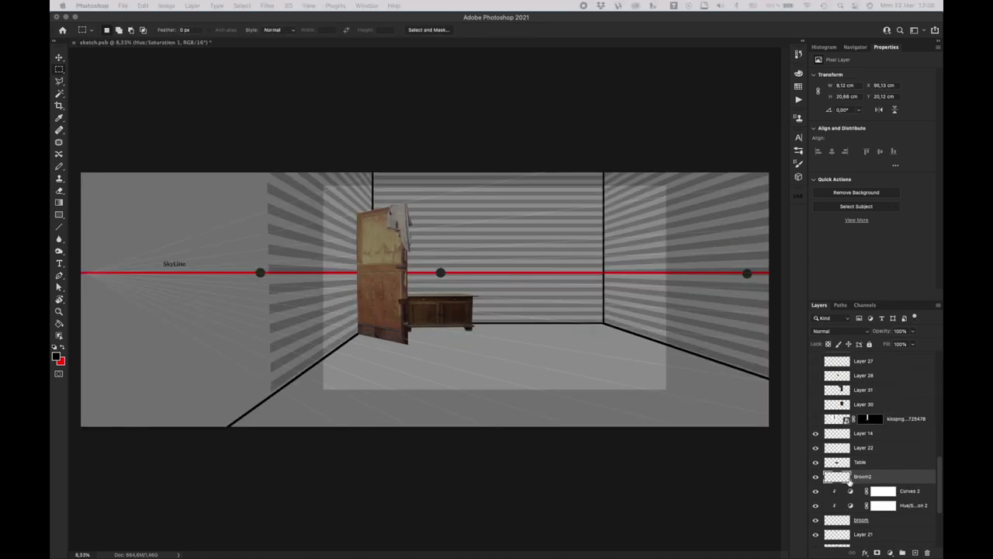
Step: Copy the Broom2 layer into the sketch and lean it against the cabinet
left_click_drag(840, 481, 503, 284)
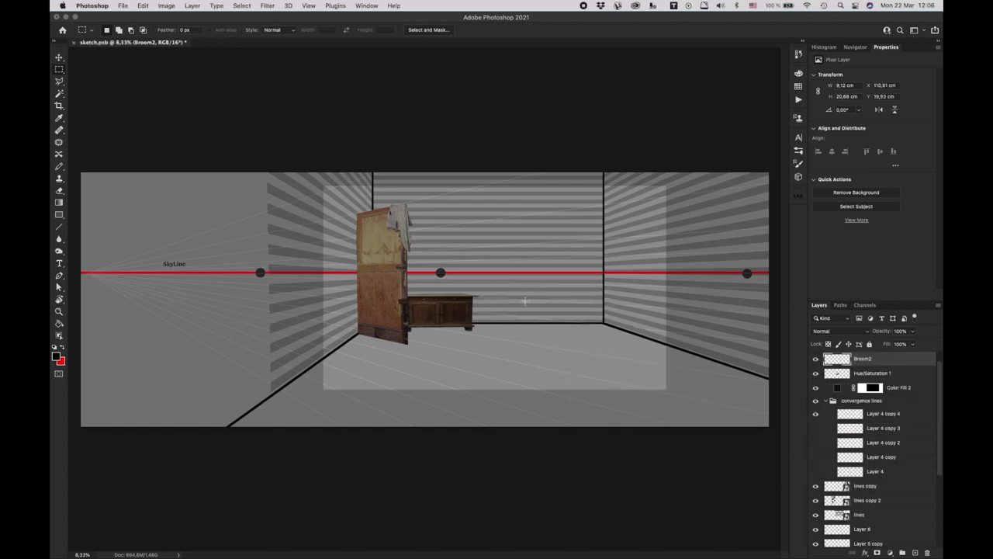
key("super+t")
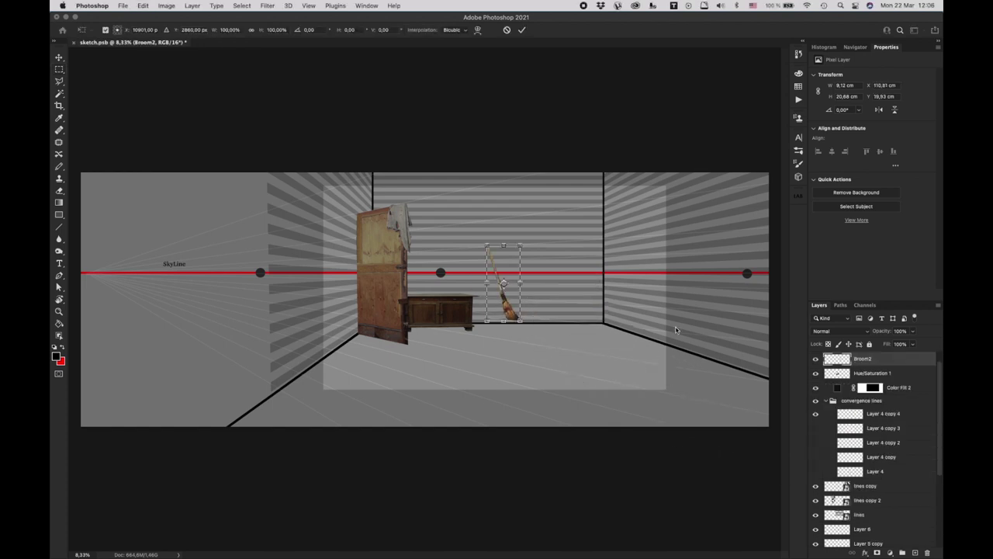
left_click_drag(507, 306, 476, 315)
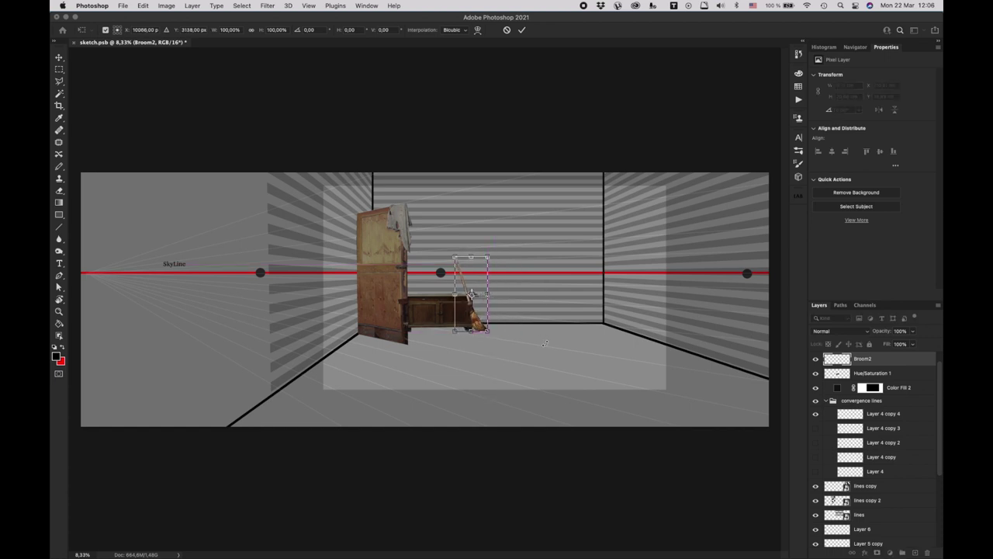
key("Return")
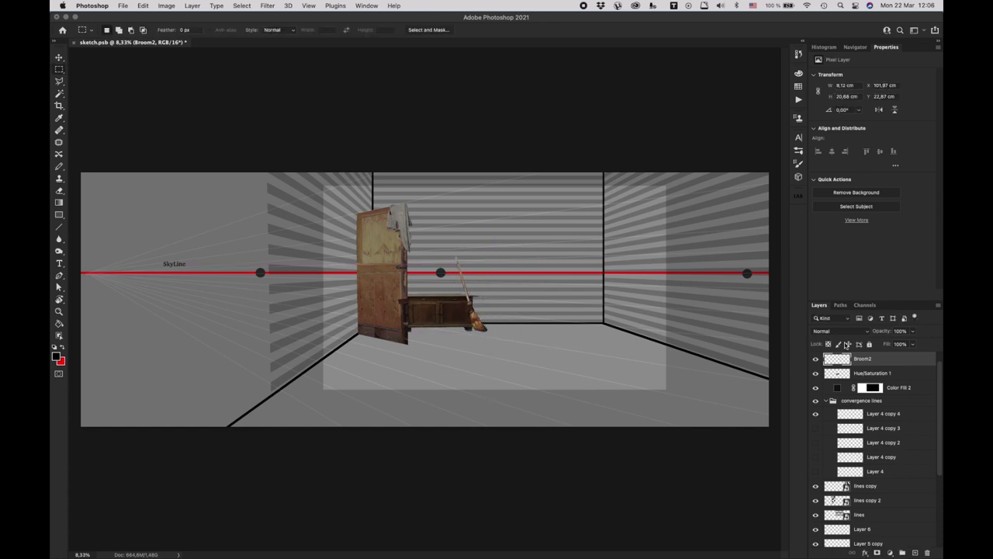
Step: Move the Broom2 layer below the cabinet layer and nudge the broom slightly right
left_click(889, 361)
left_click_drag(890, 361, 885, 390)
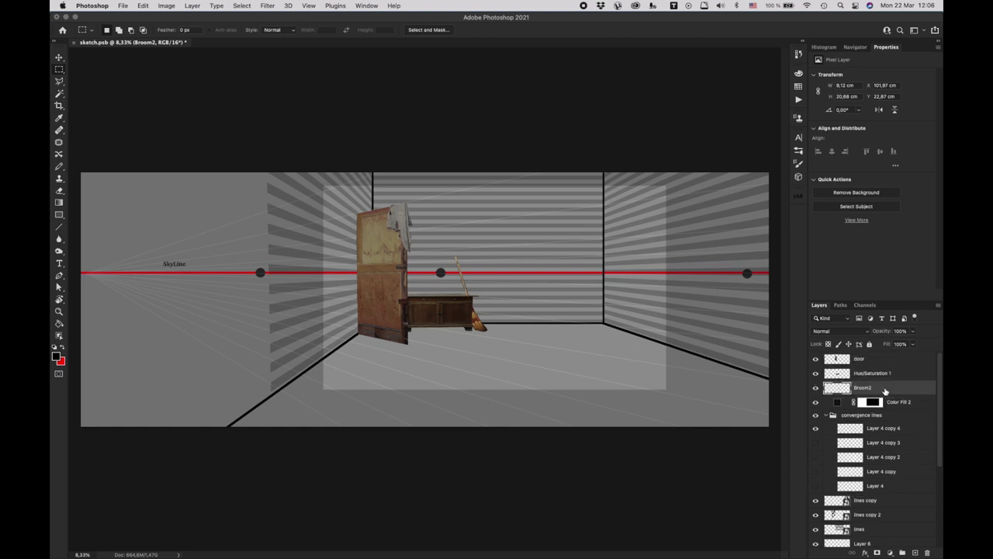
key("super+t")
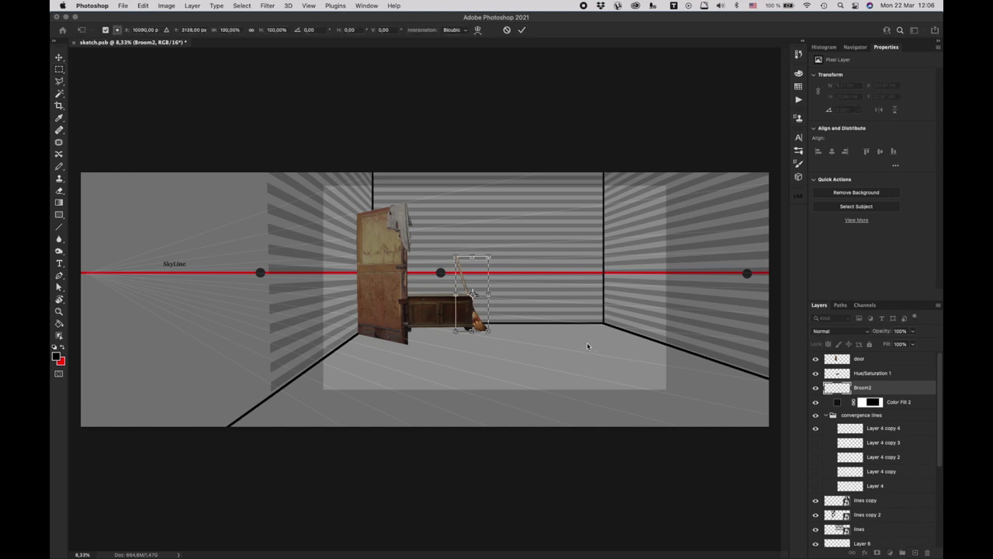
key("Right")
key("Right")
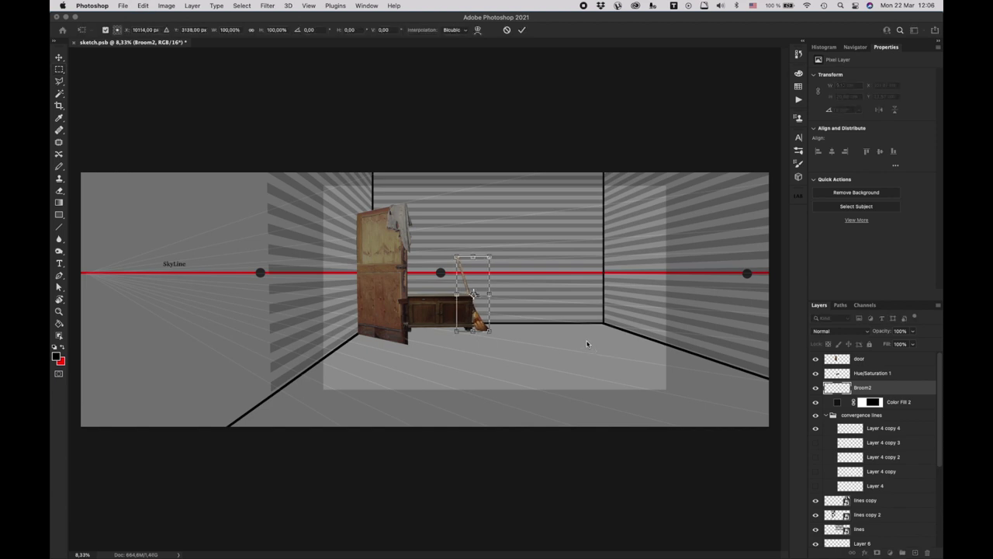
key("Return")
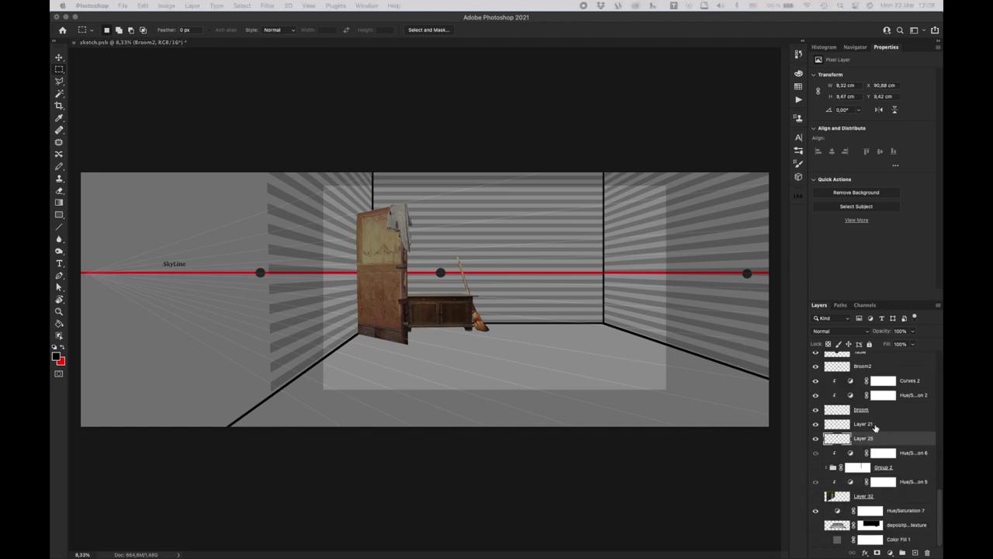
left_click(875, 427)
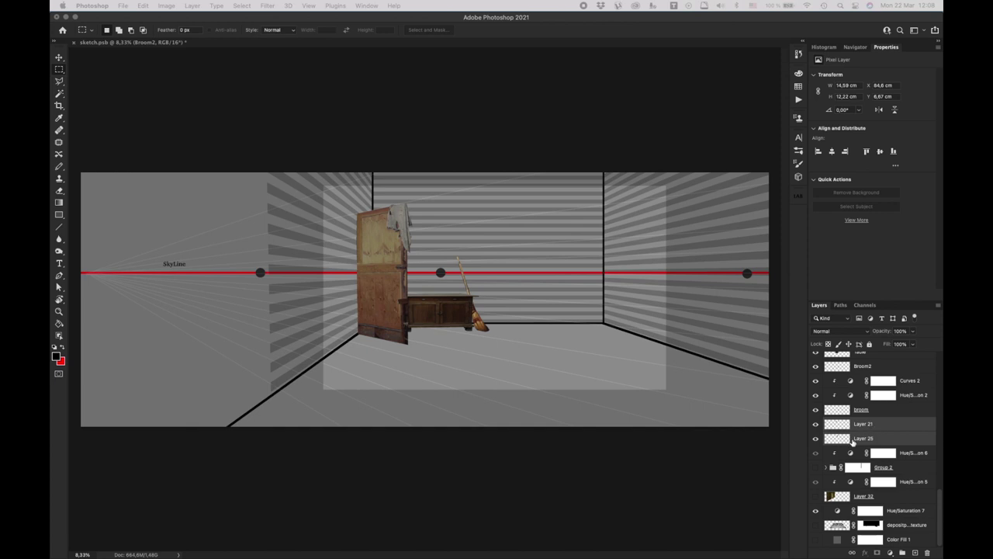
Step: Copy Layer 21 and Layer 25 into the sketch and place them near the ceiling above the cabinet
left_click(853, 441, "shift")
left_click_drag(853, 441, 464, 253)
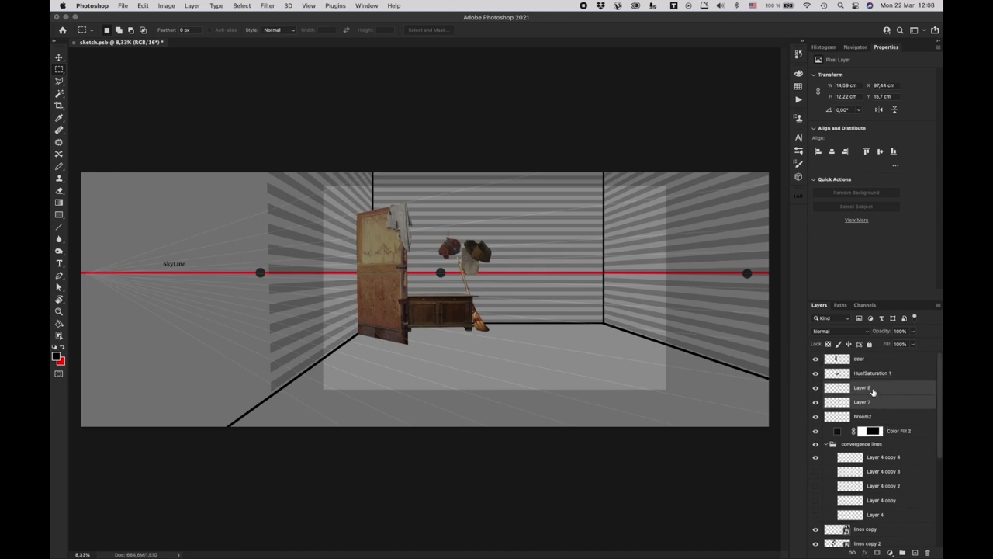
key("ctrl+t")
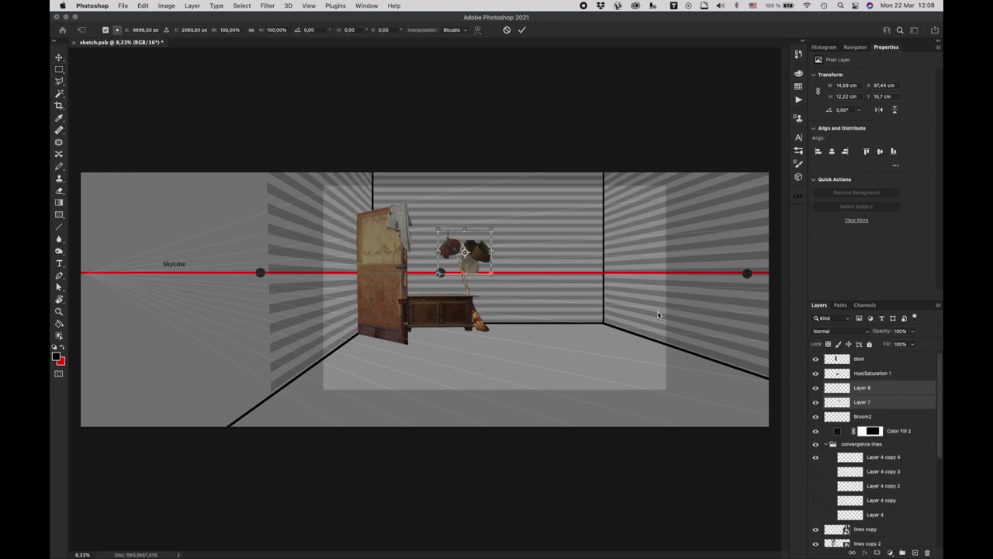
left_click_drag(477, 248, 455, 200)
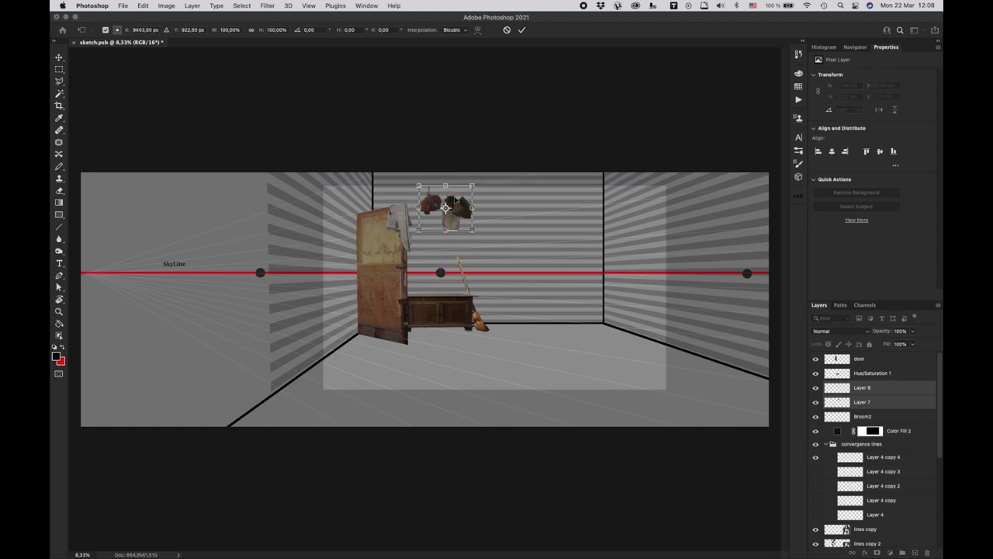
key("Return")
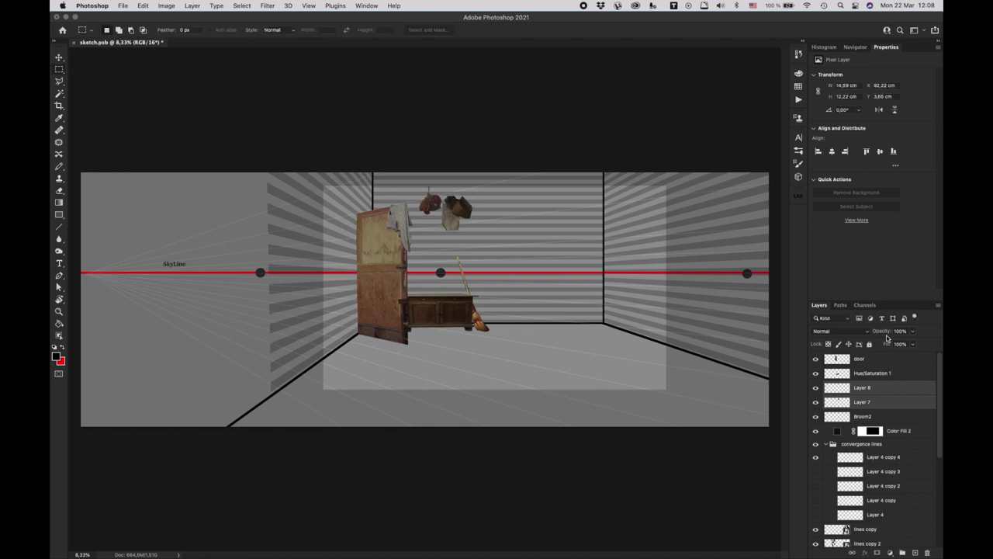
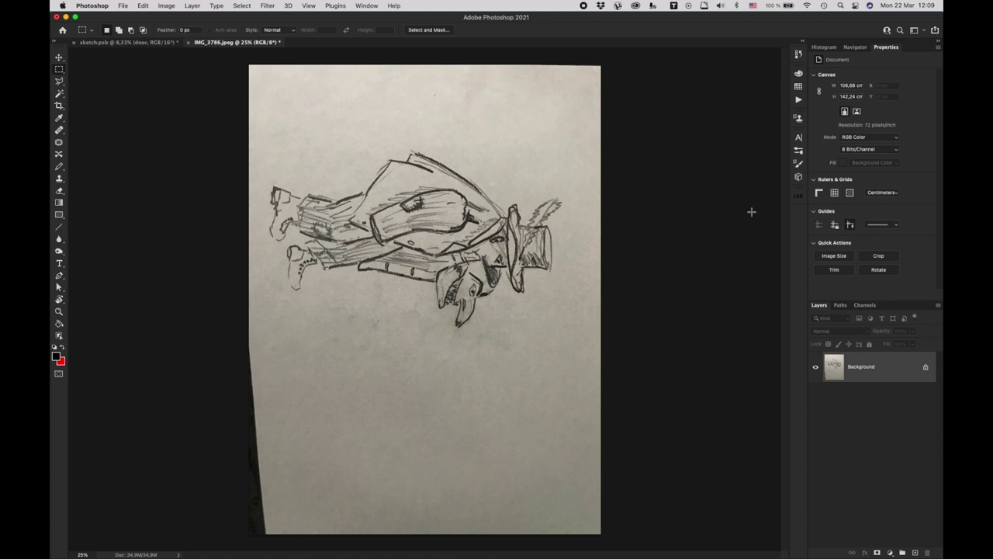
Step: Unlock the Background layer and rotate the sketch photo 90° counter-clockwise so the hat-wearing figure stands upright
left_click(925, 368)
key("super+t")
right_click(518, 239)
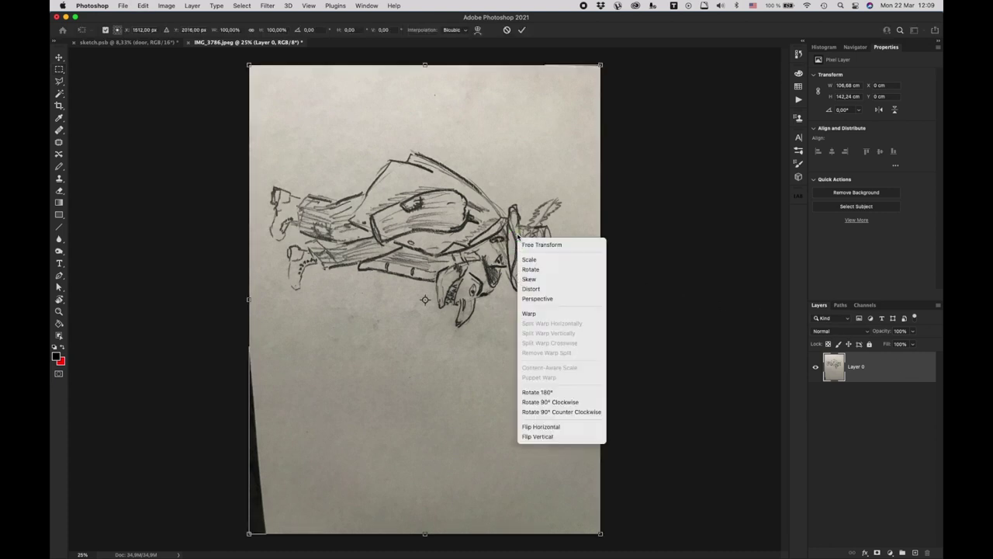
left_click(574, 411)
key("Return")
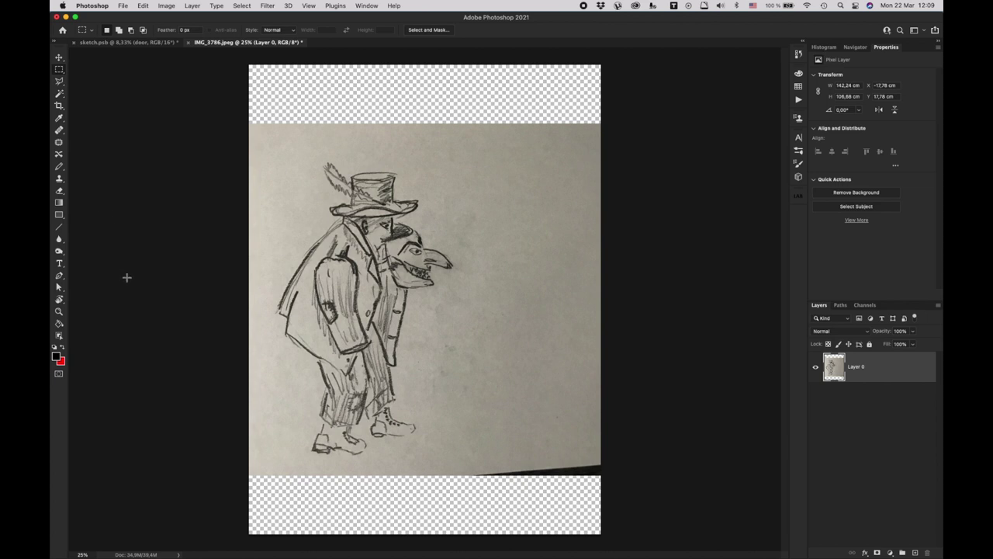
Step: Trace a closed outline around the hat-wearing figure with the Magnetic Pen
left_click(61, 277)
left_click(62, 278)
left_click(93, 271)
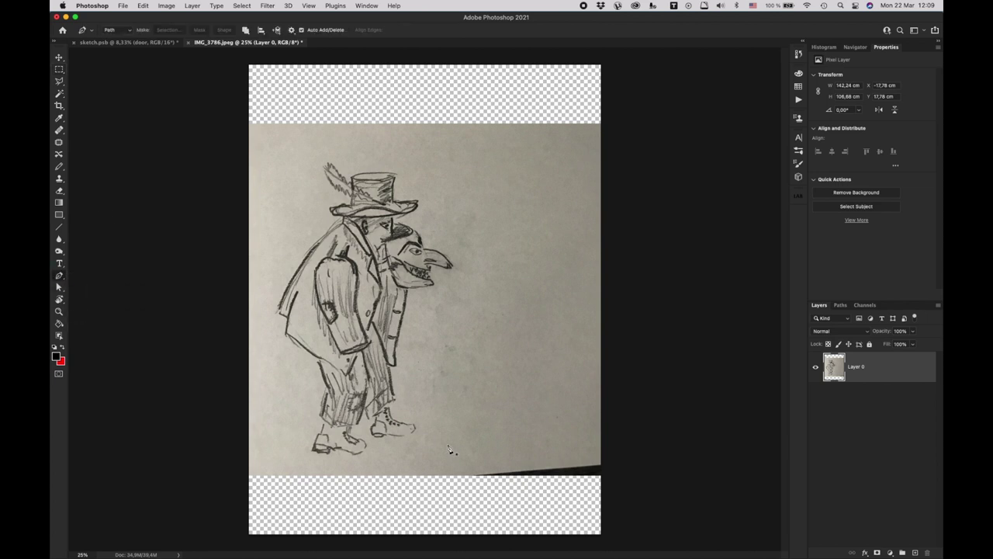
left_click(412, 427)
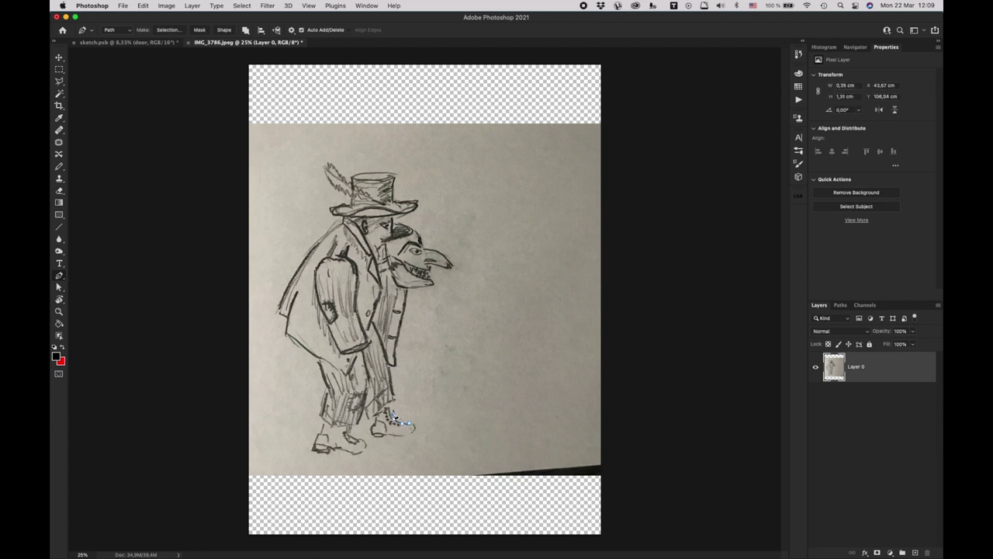
mouse_move(395, 402)
left_mouse_down()
mouse_move(407, 320)
mouse_move(448, 267)
mouse_move(429, 252)
mouse_move(432, 231)
mouse_move(422, 240)
mouse_move(402, 228)
mouse_move(417, 201)
mouse_move(404, 200)
mouse_move(396, 172)
mouse_move(355, 184)
mouse_move(333, 167)
mouse_move(330, 182)
mouse_move(352, 200)
mouse_move(334, 211)
mouse_move(338, 221)
mouse_move(279, 319)
mouse_move(321, 364)
mouse_move(318, 456)
mouse_move(357, 463)
mouse_move(365, 416)
mouse_move(377, 443)
mouse_move(415, 429)
left_mouse_up()
double_click(415, 429)
Step: Convert the traced path into a selection with 0.3 px feather
right_click(368, 271)
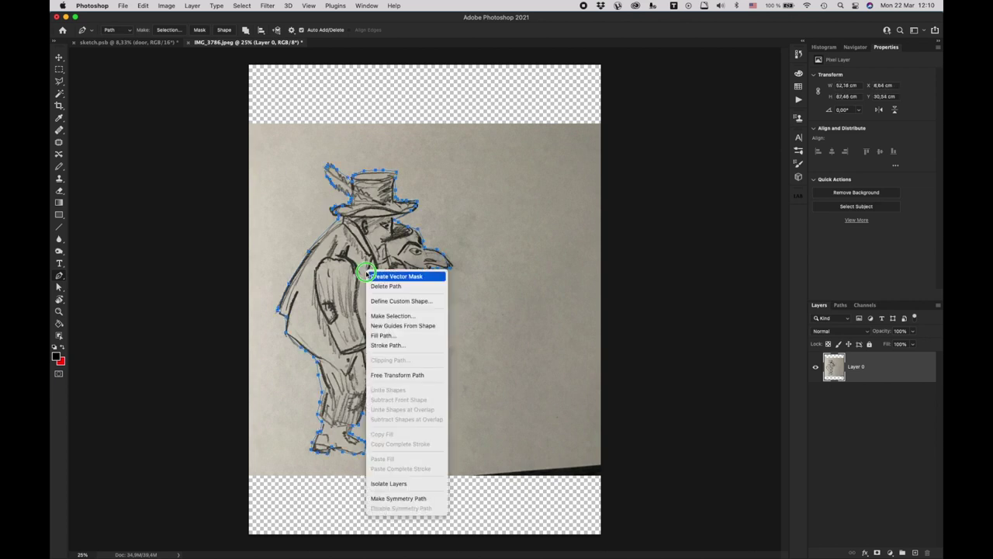
left_click(388, 316)
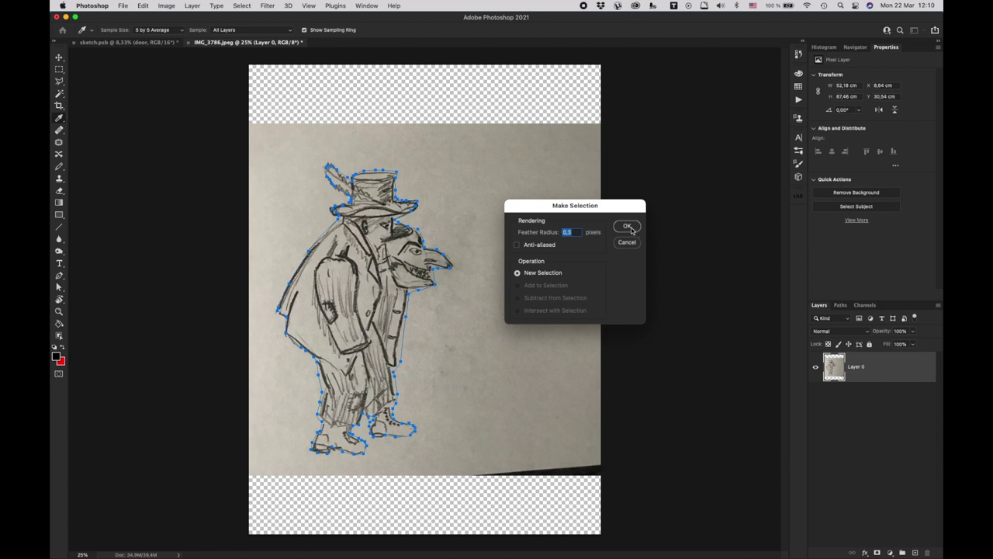
left_click(628, 226)
right_click(361, 261)
left_click(399, 315)
left_click(629, 226)
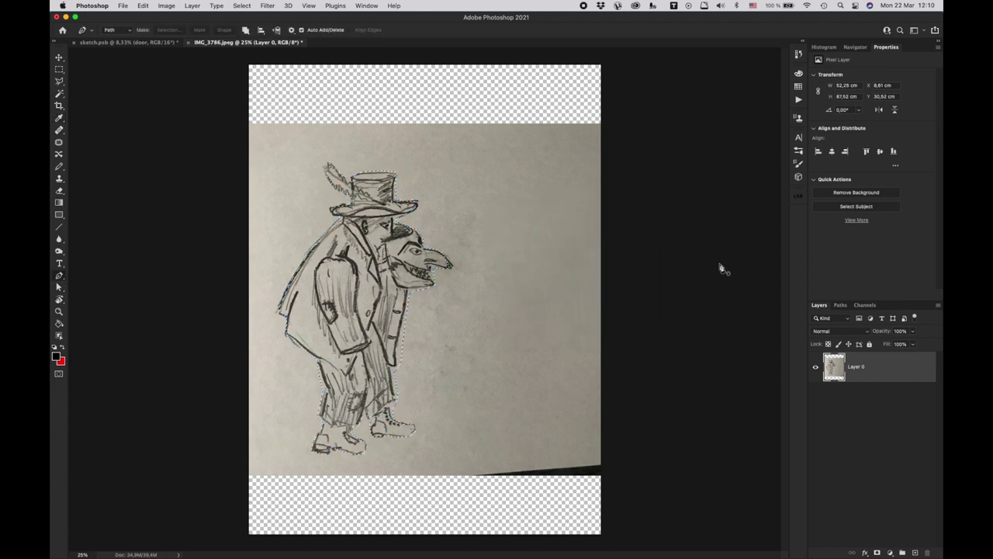
right_click(330, 260)
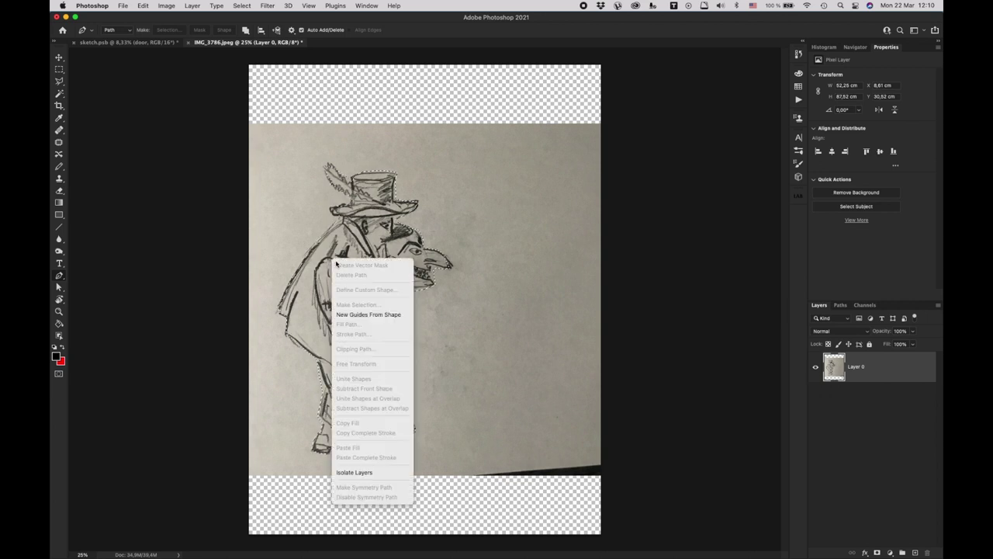
key("Escape")
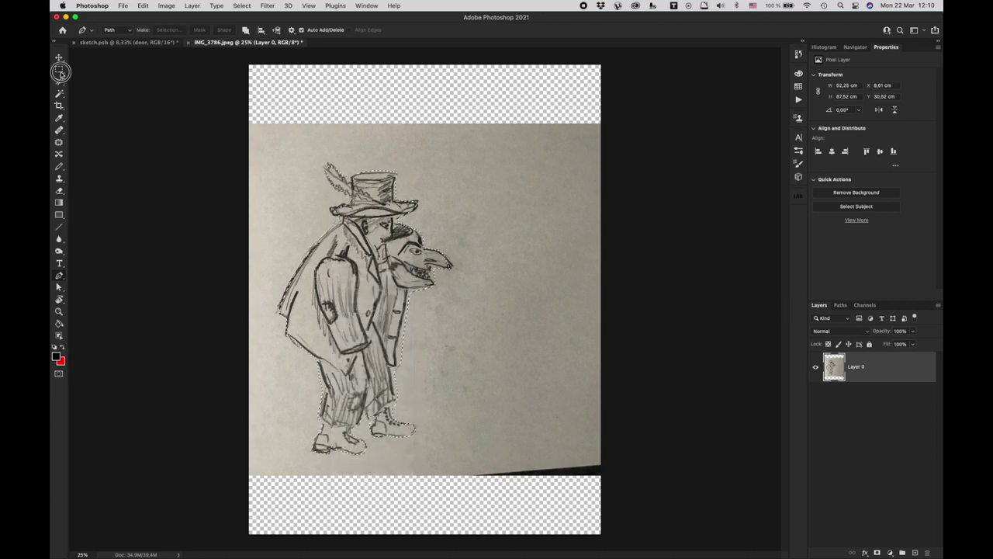
left_click(59, 69)
right_click(410, 271)
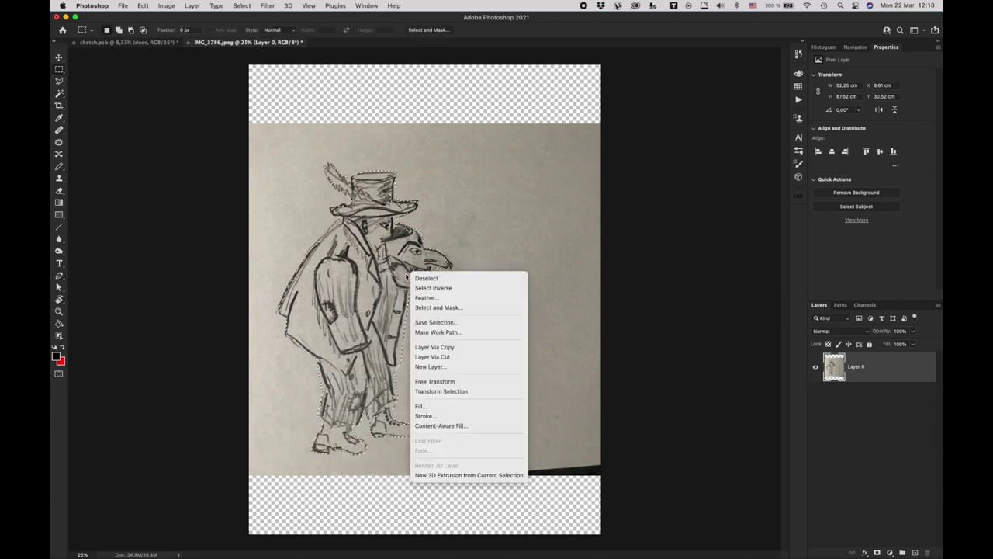
Step: Copy the figure to its own layer, hide Layer 0, and move it into sketch.psb
left_click(439, 347)
left_click(816, 397)
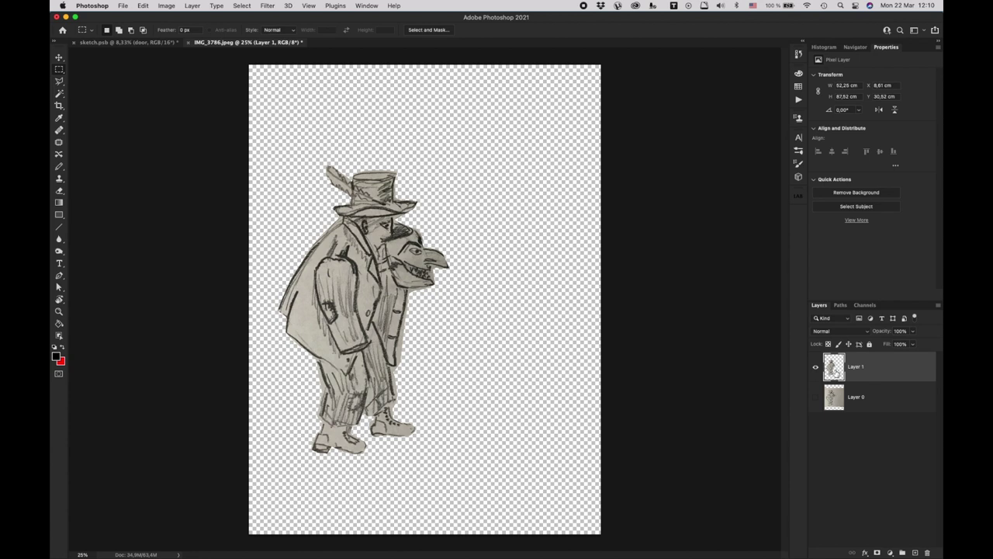
mouse_move(833, 371)
left_mouse_down()
mouse_move(481, 268)
mouse_move(124, 45)
mouse_move(101, 45)
mouse_move(341, 163)
mouse_move(516, 301)
left_mouse_up()
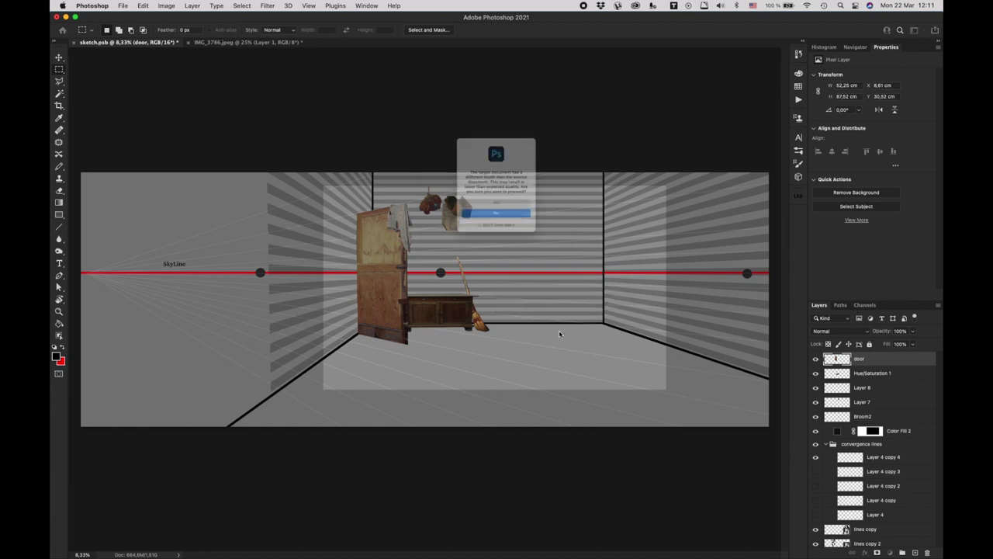
left_click(503, 214)
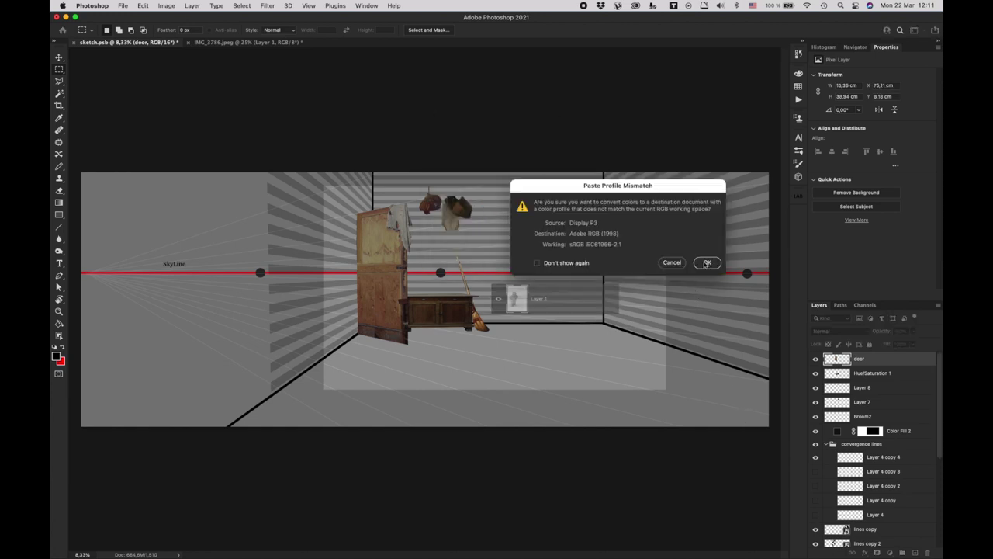
left_click(707, 263)
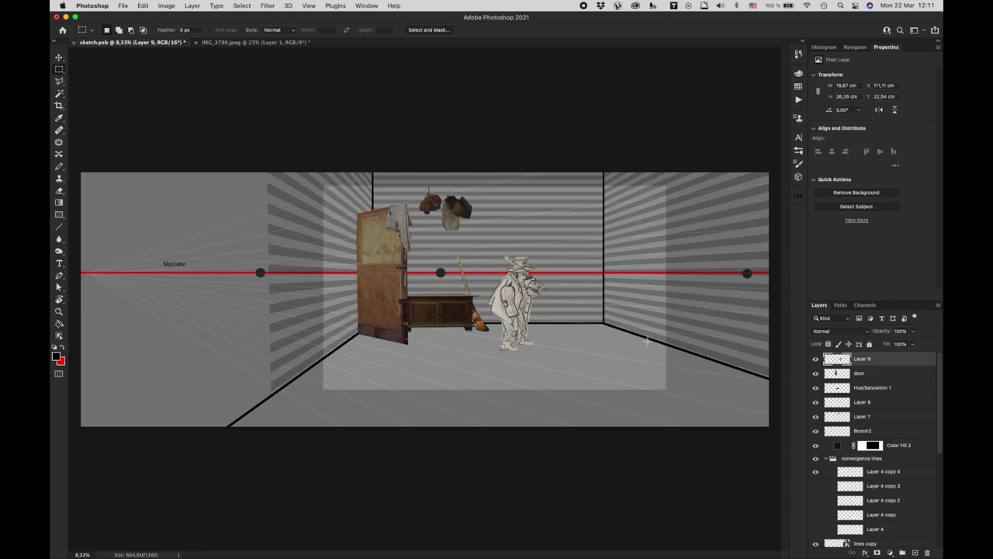
Step: Position the figure in front of the door, tilted about 4°
key("ctrl+t")
left_click_drag(532, 311, 390, 292)
mouse_move(380, 354)
left_mouse_down()
mouse_move(370, 347)
mouse_move(394, 352)
mouse_move(394, 339)
left_mouse_up()
key("Return")
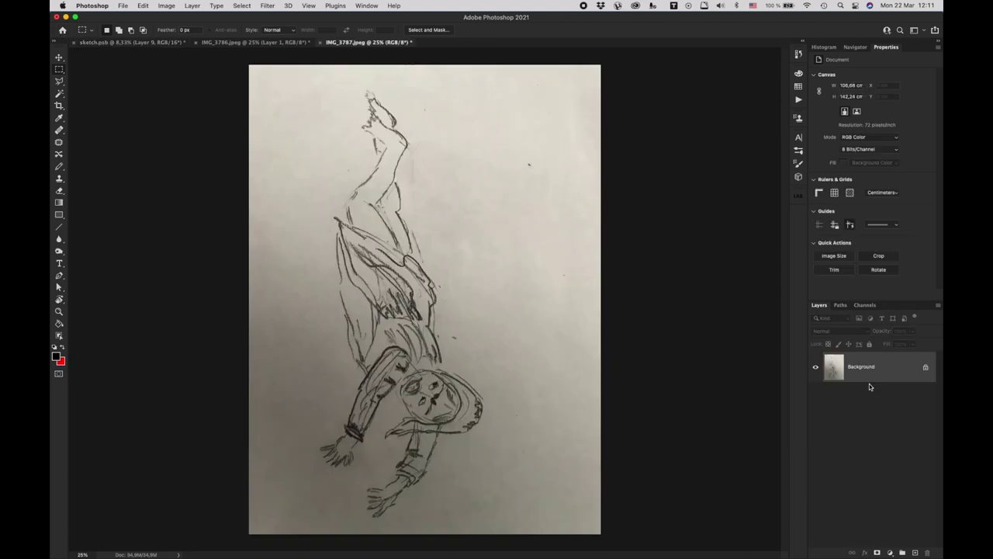
Step: Unlock IMG_3787's layer and rotate the photo 90° counter-clockwise
left_click(929, 371)
key("ctrl+t")
right_click(363, 258)
left_click(408, 414)
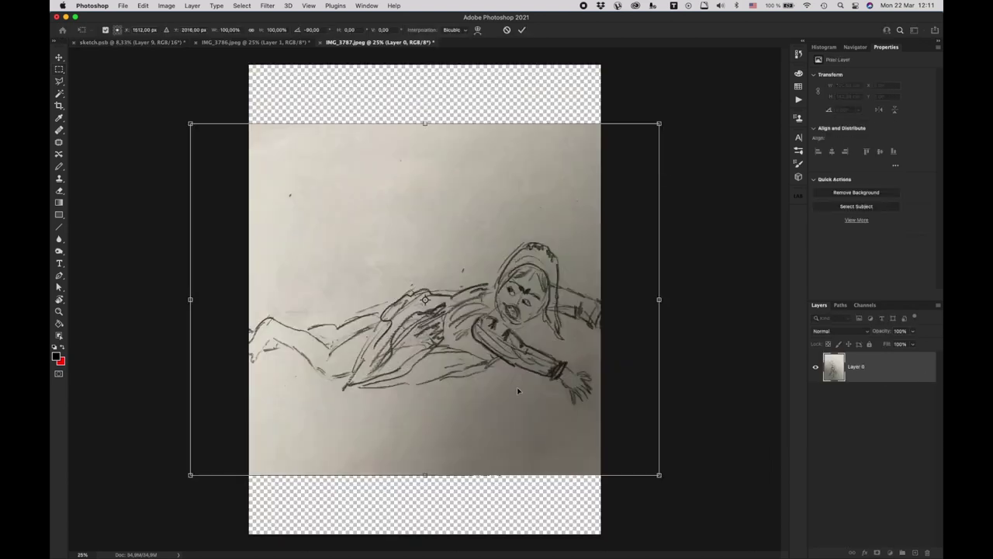
key("Return")
Step: Crop the photo to a landscape frame around the paper and begin tracing the lying figure
left_click(143, 7)
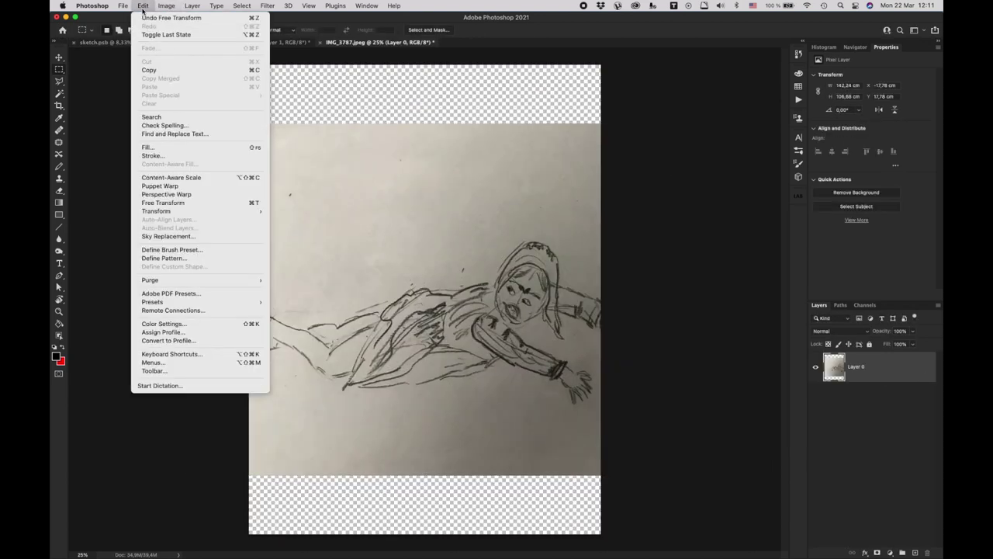
mouse_move(166, 6)
left_click(166, 82)
key("Escape")
key("c")
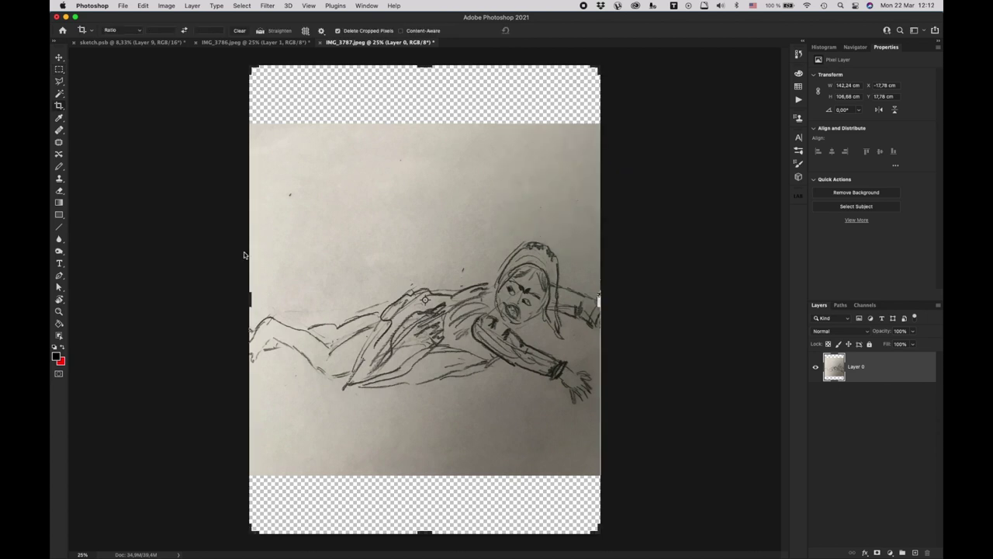
left_click_drag(248, 297, 218, 297)
left_click_drag(644, 284, 676, 284)
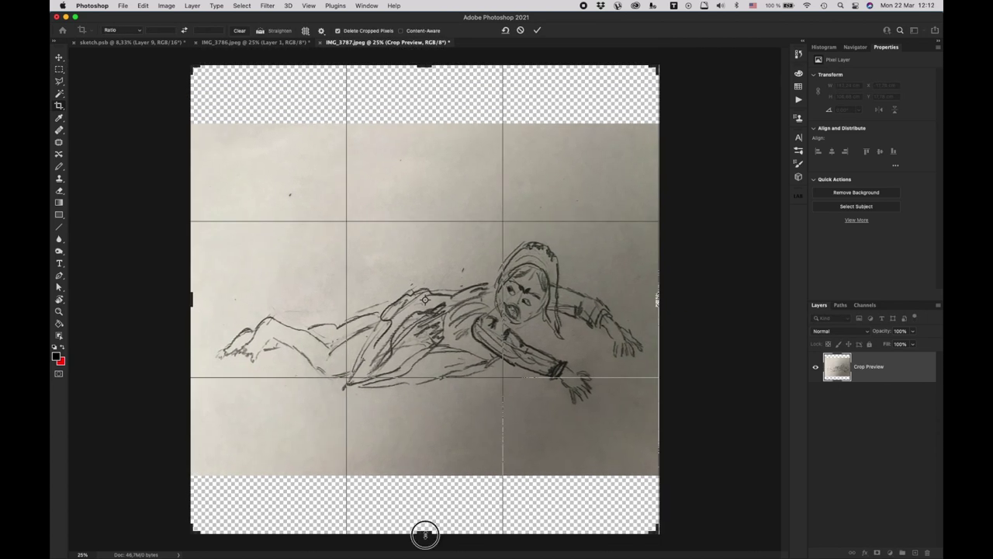
left_click_drag(421, 533, 421, 442)
left_click_drag(421, 76, 421, 156)
key("Return")
key("p")
mouse_move(222, 357)
left_mouse_down()
mouse_move(259, 371)
mouse_move(292, 356)
mouse_move(348, 395)
mouse_move(419, 394)
mouse_move(506, 368)
mouse_move(572, 397)
mouse_move(574, 415)
mouse_move(592, 402)
mouse_move(590, 383)
mouse_move(514, 338)
mouse_move(543, 327)
mouse_move(563, 349)
mouse_move(557, 323)
mouse_move(603, 341)
mouse_move(617, 370)
mouse_move(635, 368)
mouse_move(632, 338)
mouse_move(569, 297)
mouse_move(544, 272)
mouse_move(551, 277)
mouse_move(552, 264)
mouse_move(526, 258)
mouse_move(500, 286)
mouse_move(446, 304)
mouse_move(421, 300)
mouse_move(302, 337)
mouse_move(261, 324)
mouse_move(218, 360)
left_mouse_up()
Step: Turn the lying figure's traced path into a selection
right_click(367, 360)
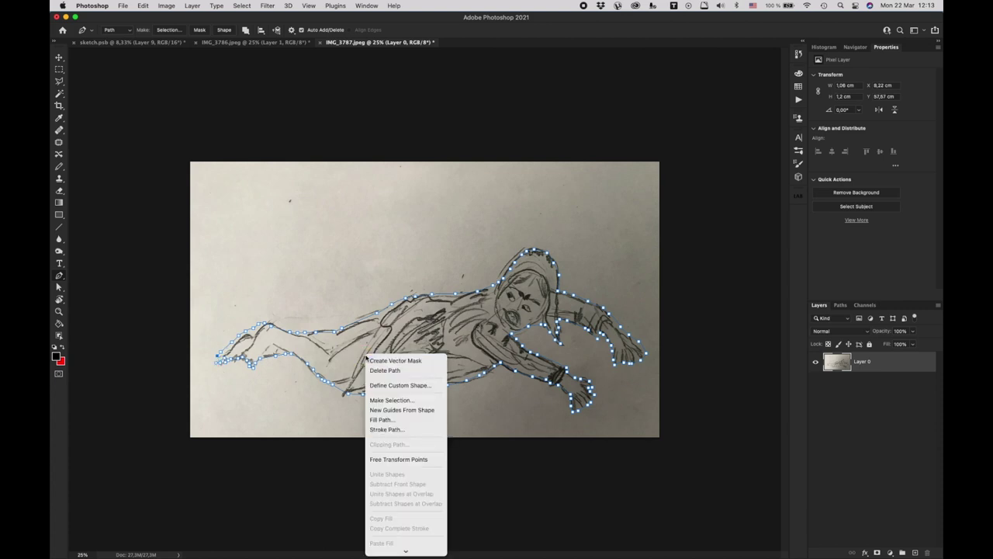
left_click(259, 312)
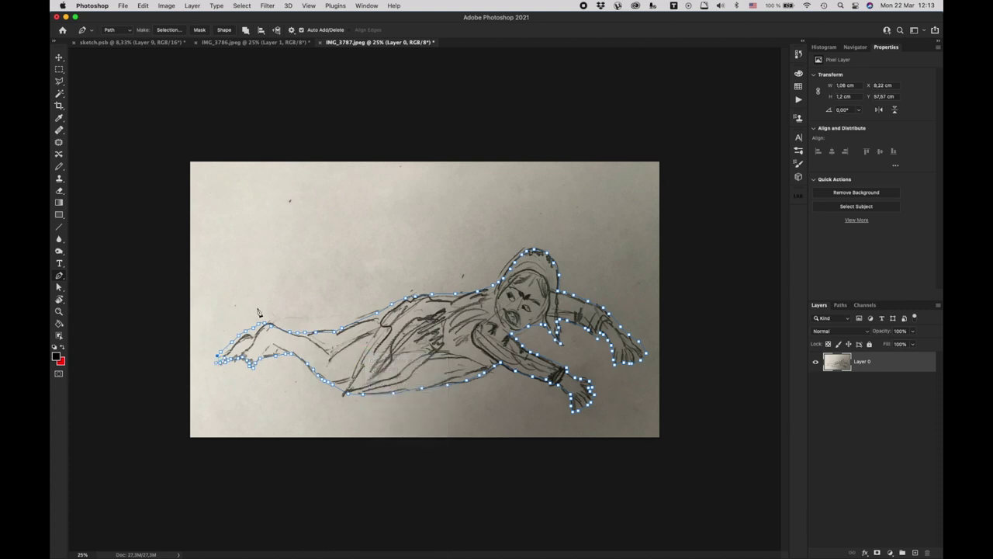
left_click(222, 357)
right_click(398, 337)
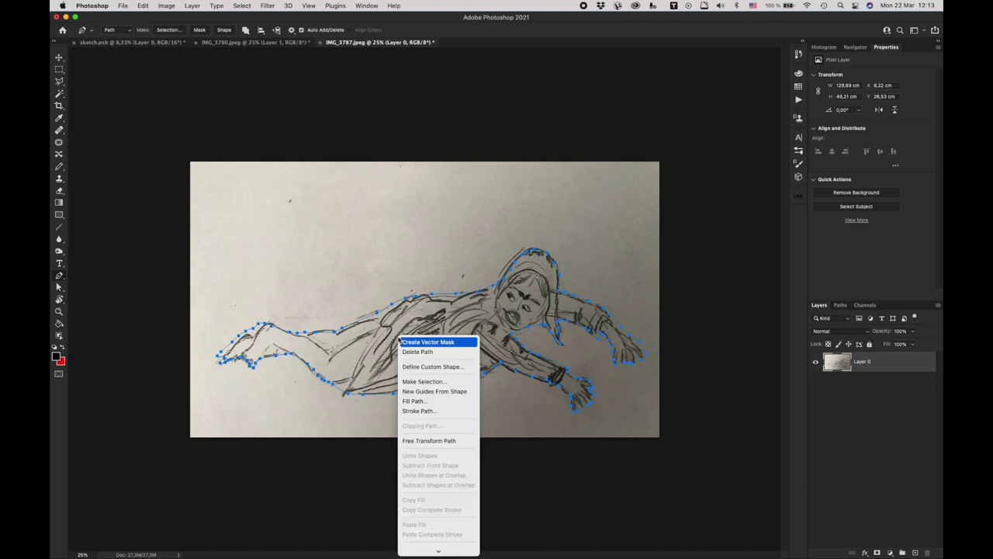
left_click(426, 381)
left_click(635, 227)
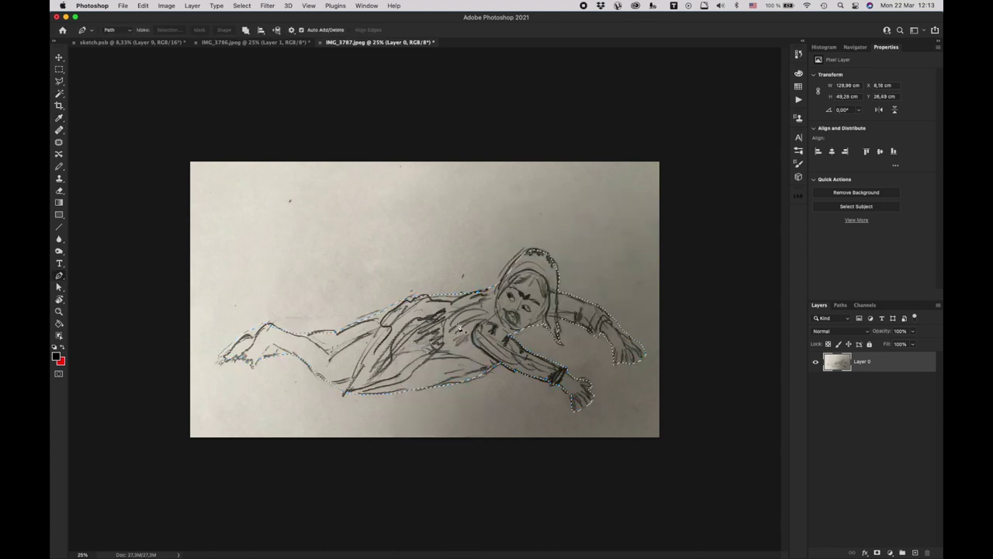
Step: Copy the lying figure to a new layer, hide the paper layer, and drag it to sketch.psb
left_click(59, 69)
right_click(411, 334)
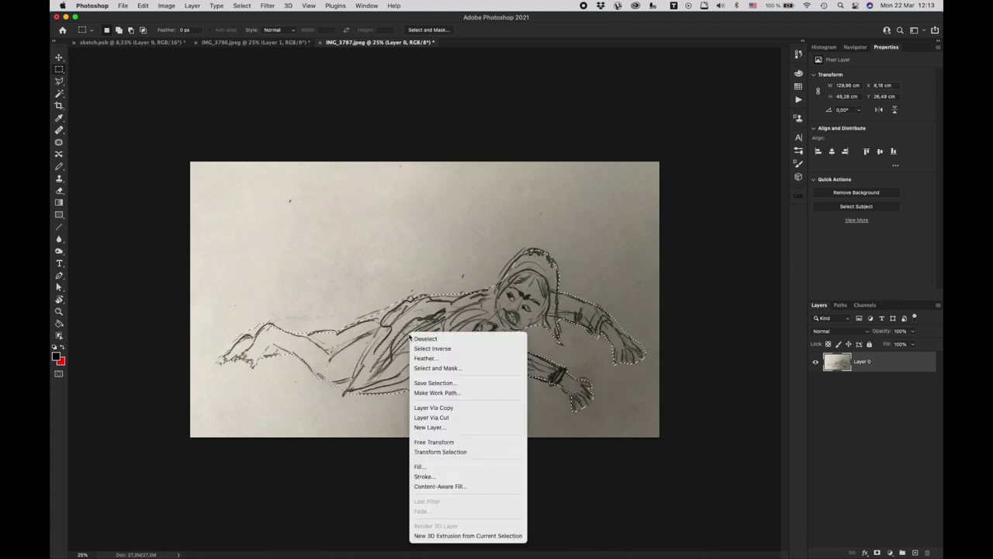
left_click(456, 408)
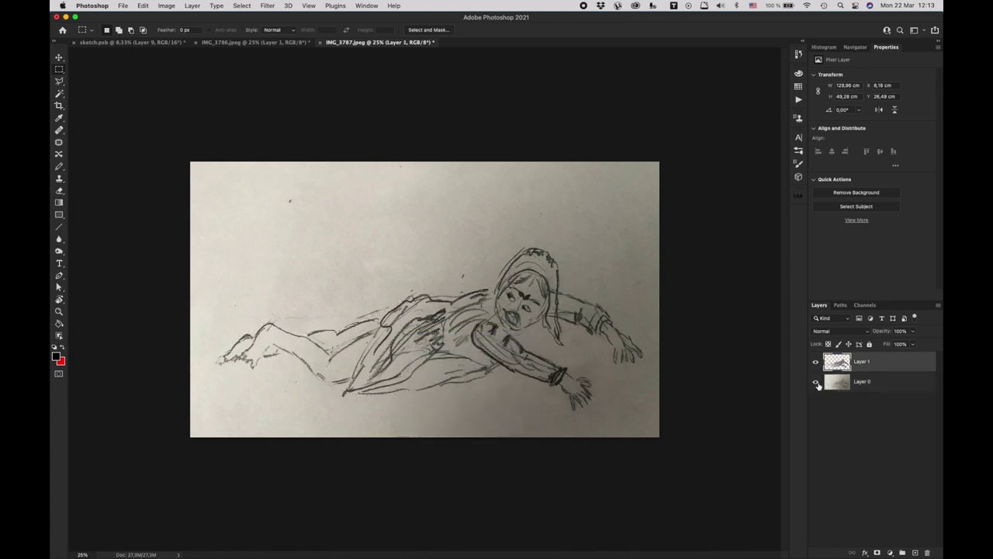
left_click(815, 381)
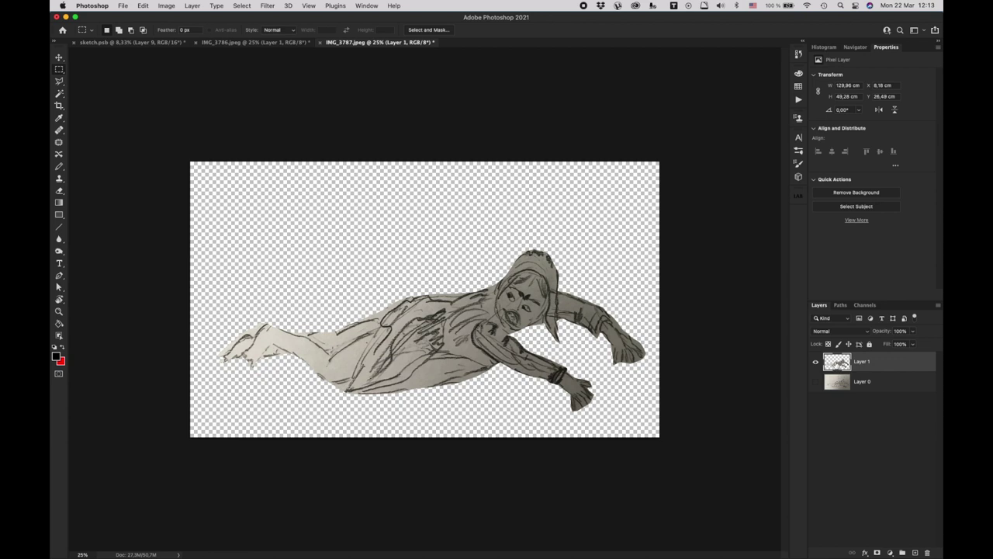
mouse_move(839, 362)
left_mouse_down()
mouse_move(497, 230)
mouse_move(136, 40)
mouse_move(124, 45)
mouse_move(536, 322)
mouse_move(592, 341)
left_mouse_up()
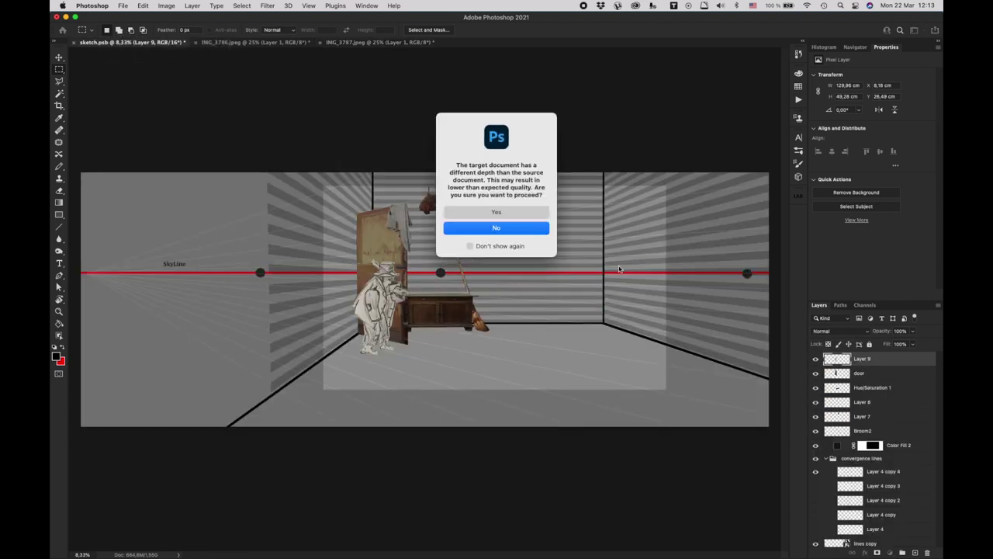
Step: Accept the bit-depth and profile prompts, then scale the crawling figure onto the floor right of the chest
left_click(489, 212)
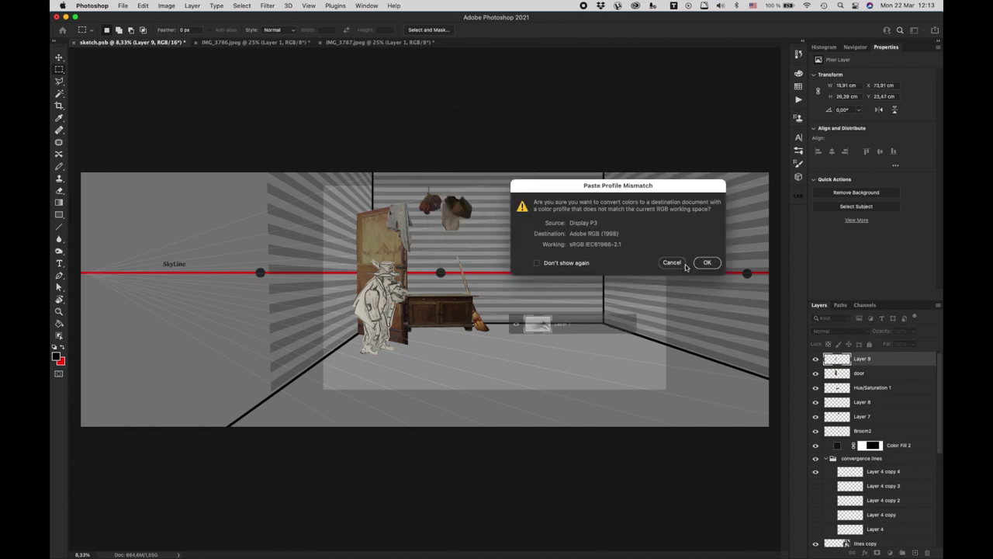
left_click(706, 262)
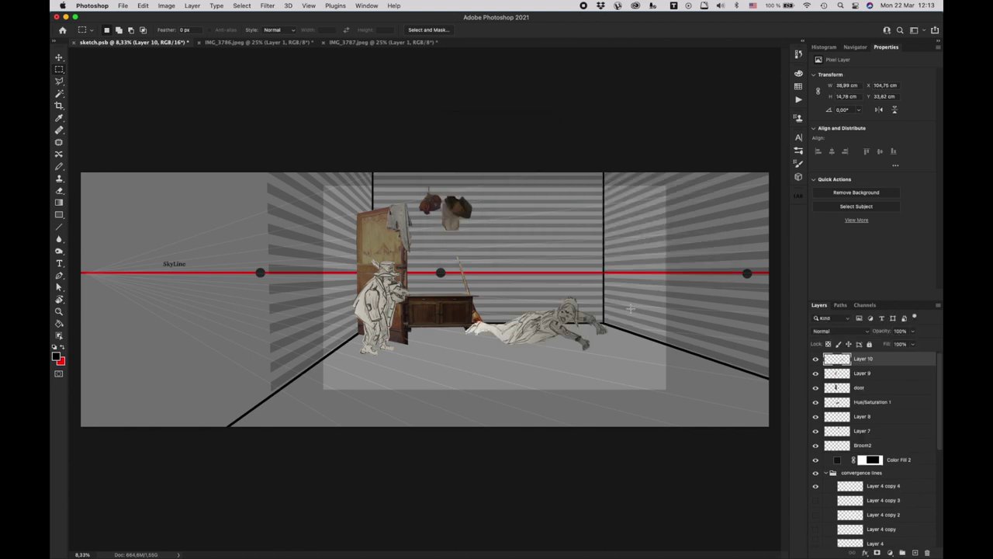
key("ctrl+t")
left_click_drag(605, 309, 536, 353)
key("Return")
key("m")
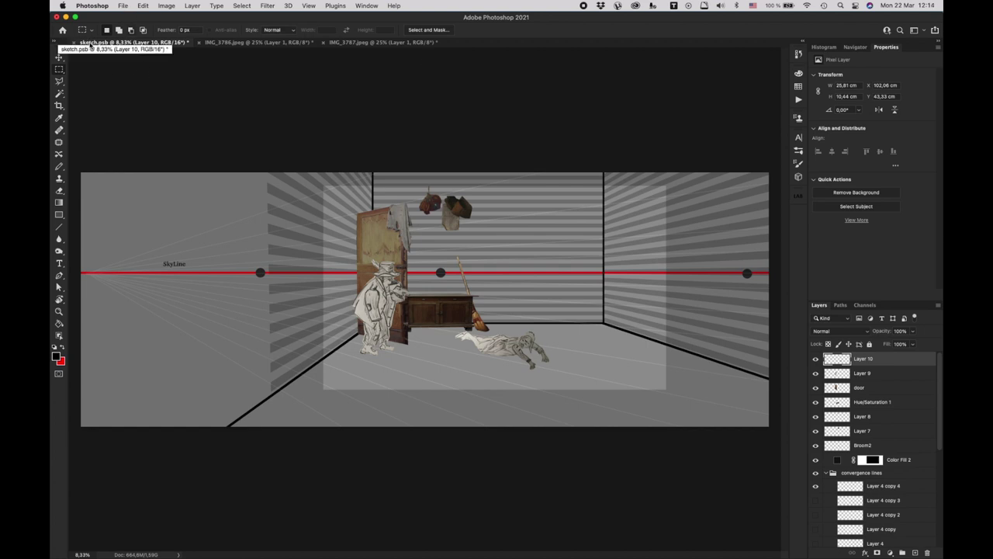
Step: Rotate the IMG_3788.jpeg sketch 90° counter-clockwise
left_click(508, 42)
key("super+t")
right_click(417, 182)
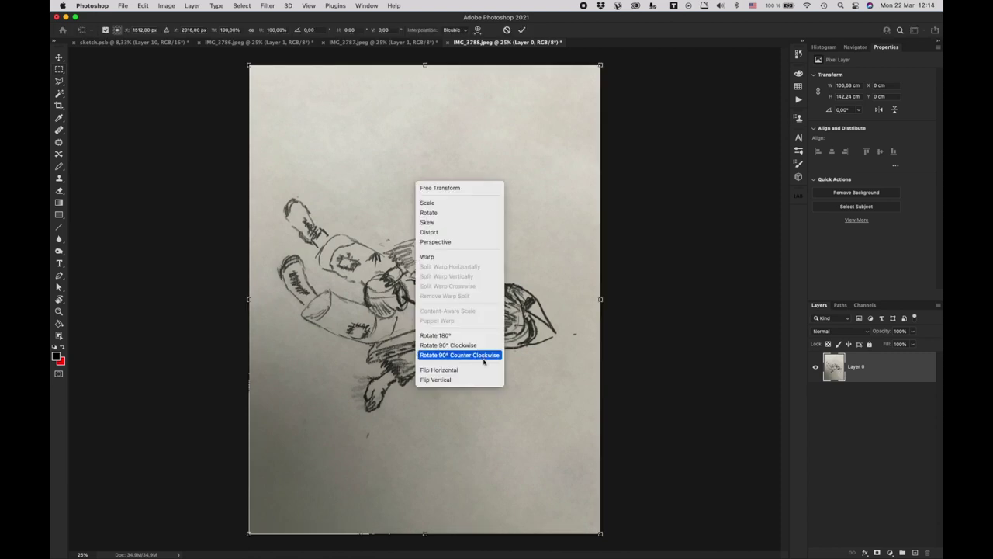
left_click(483, 355)
key("Return")
Step: Trace the seated figure with the Freeform Pen and make a 0.3 px feathered selection
key("p")
mouse_move(326, 435)
left_mouse_down()
mouse_move(377, 415)
mouse_move(410, 377)
mouse_move(423, 394)
mouse_move(397, 421)
mouse_move(430, 432)
mouse_move(485, 356)
mouse_move(535, 361)
mouse_move(493, 289)
mouse_move(473, 205)
mouse_move(445, 176)
mouse_move(363, 262)
mouse_move(366, 378)
mouse_move(361, 407)
mouse_move(334, 437)
mouse_move(379, 425)
left_mouse_up()
right_click(397, 370)
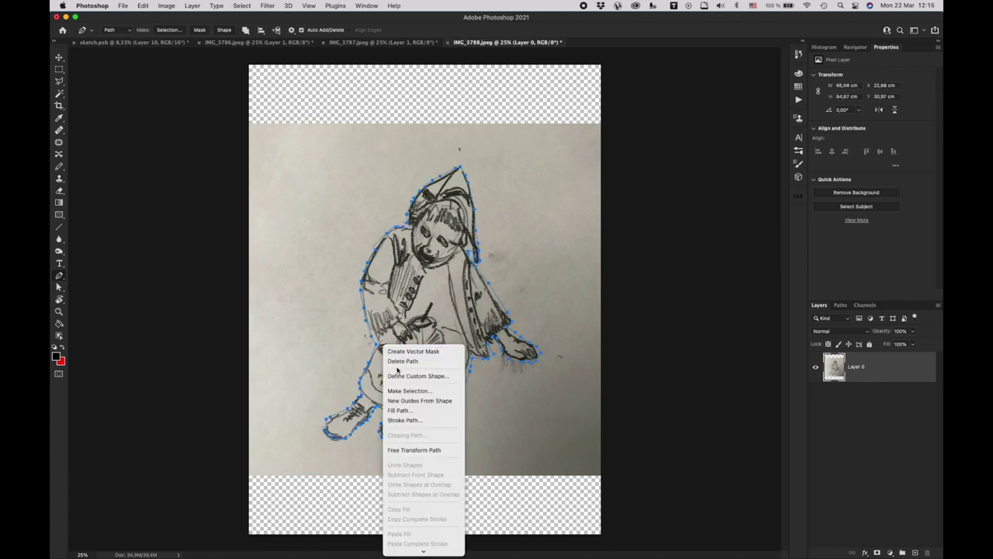
left_click(408, 390)
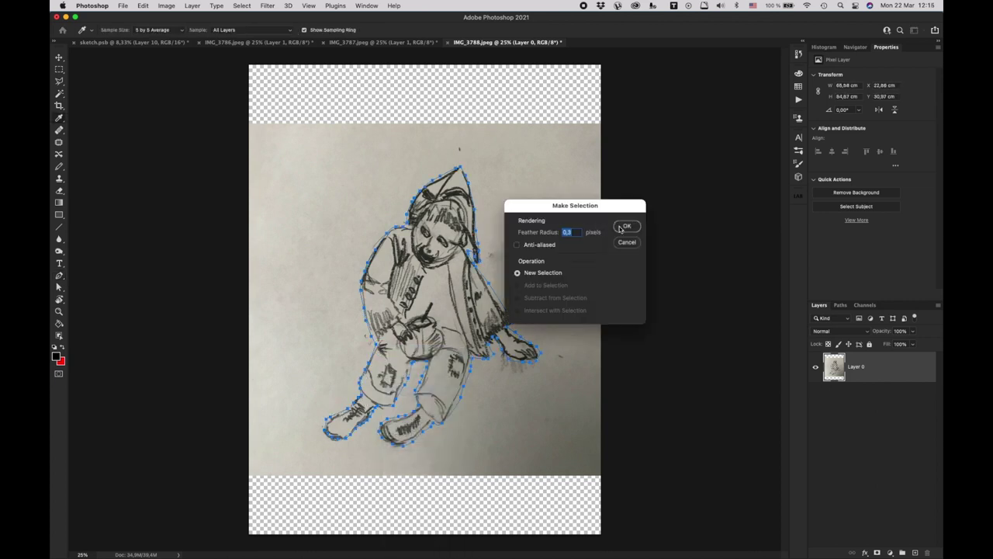
left_click(624, 227)
right_click(437, 283)
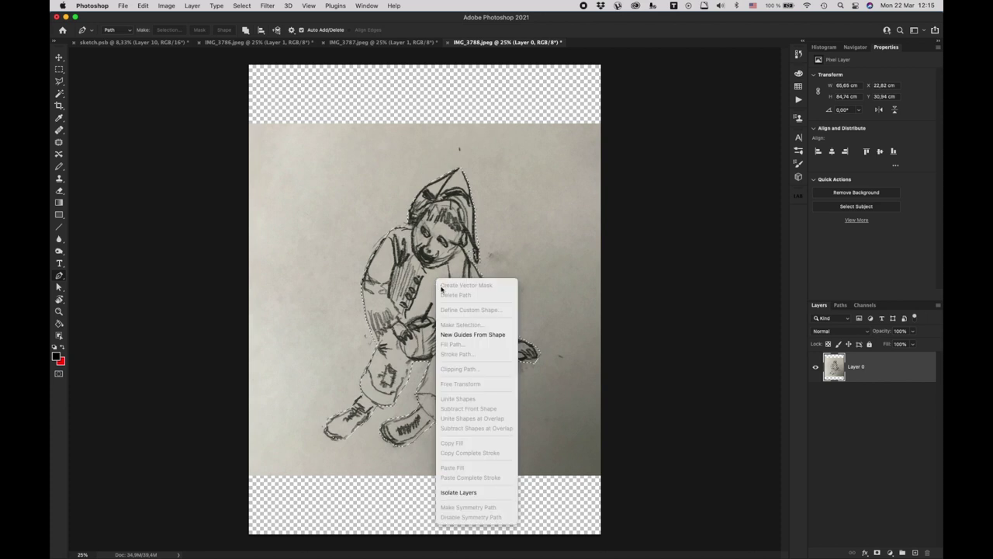
left_click(843, 377)
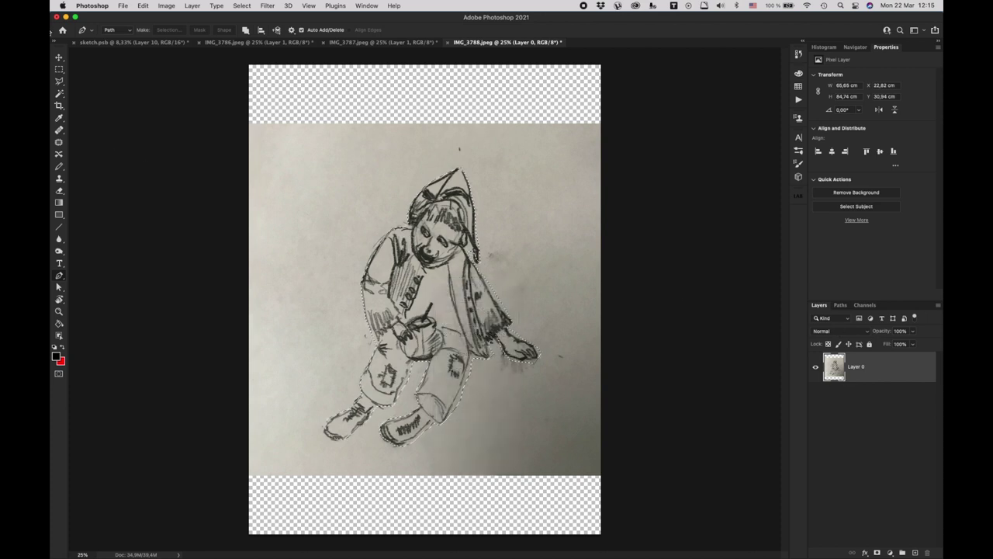
Step: Copy the seated figure to a new layer, hide Layer 0, and drag it to sketch.psb
left_click(61, 71)
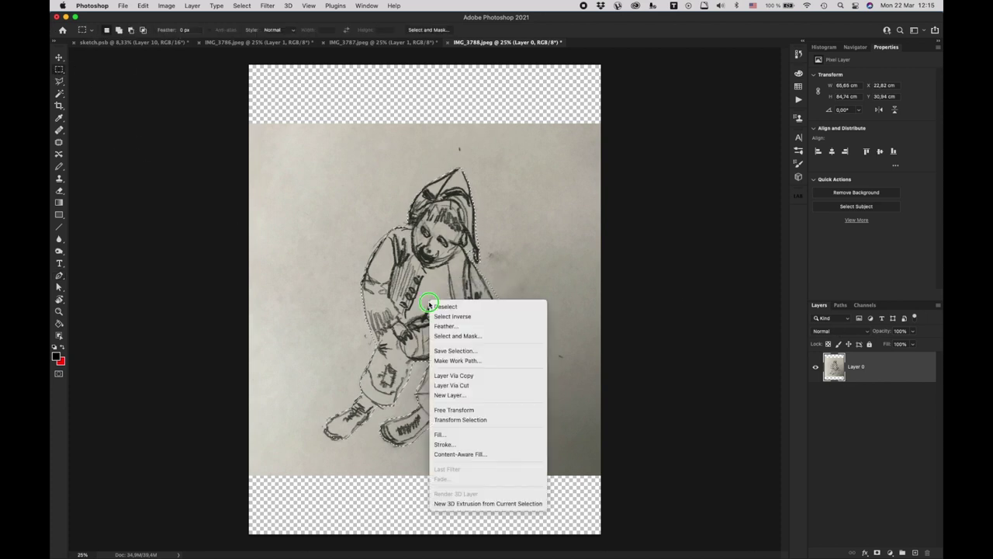
right_click(430, 301)
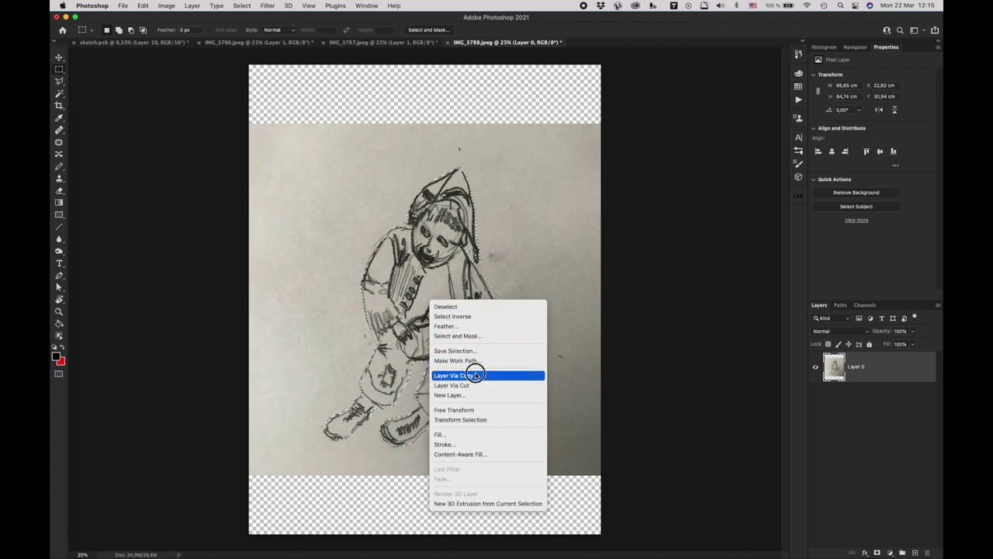
left_click(464, 376)
left_click(815, 397)
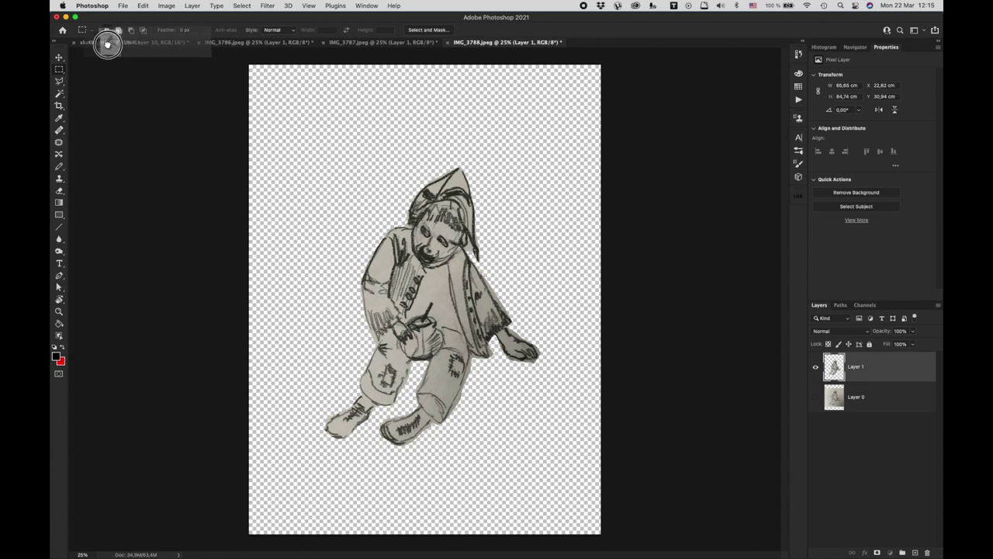
mouse_move(108, 44)
left_mouse_down()
mouse_move(624, 346)
mouse_move(588, 323)
mouse_move(683, 333)
left_mouse_up()
Step: Accept the conversion prompts and place the seated figure at 78%, tilted about 4.9°
left_click(508, 213)
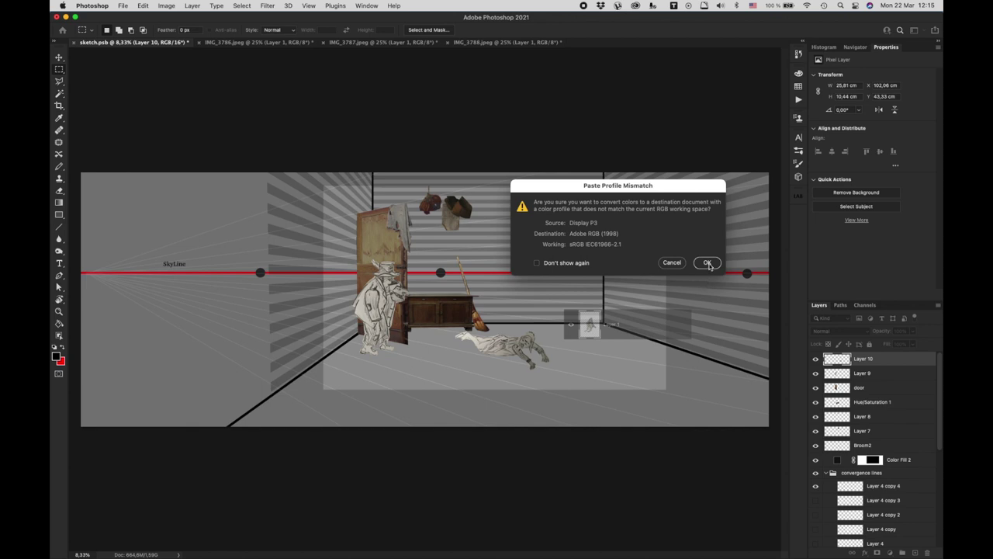
left_click(708, 264)
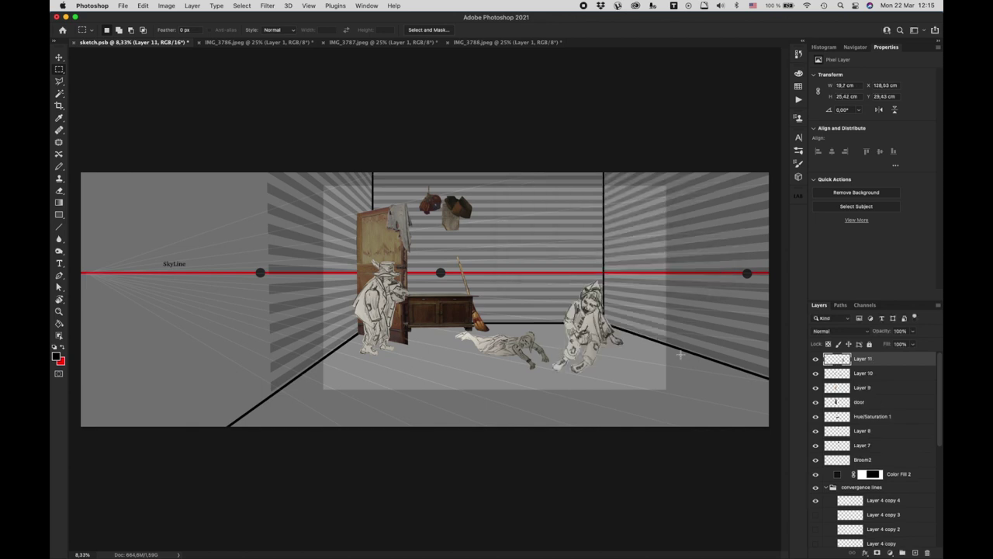
key("ctrl+t")
left_click_drag(612, 343, 613, 327)
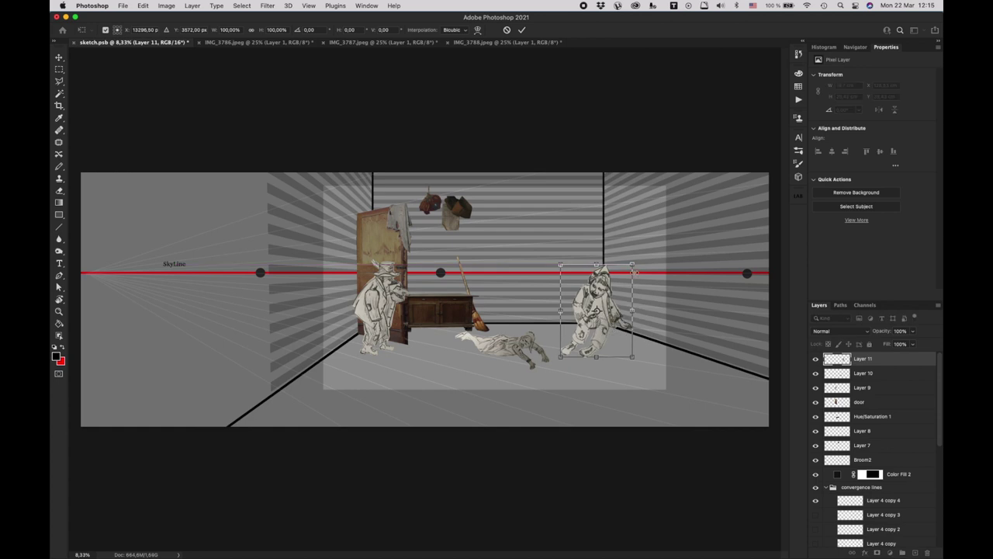
left_click_drag(632, 266, 619, 286)
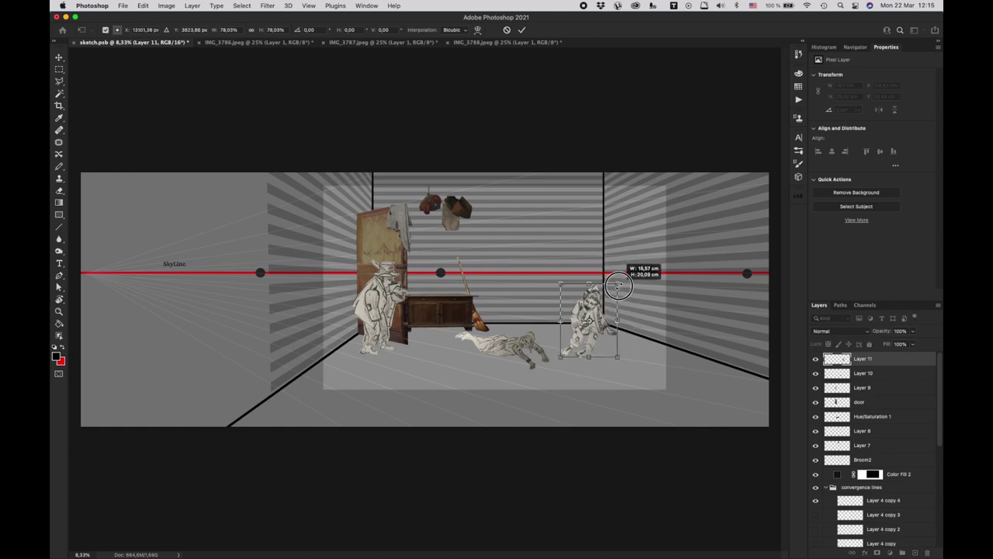
left_click_drag(643, 361, 614, 360)
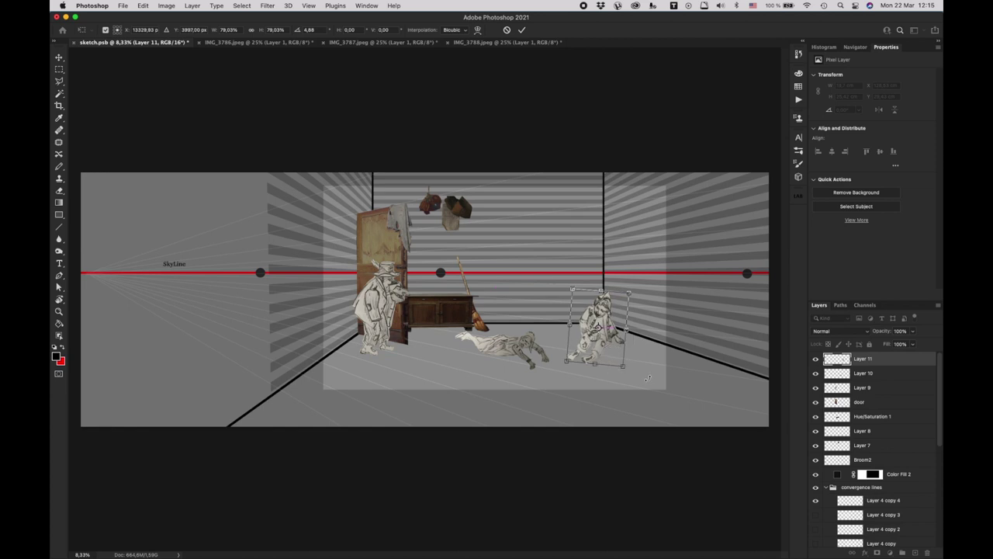
left_click_drag(613, 368, 634, 362)
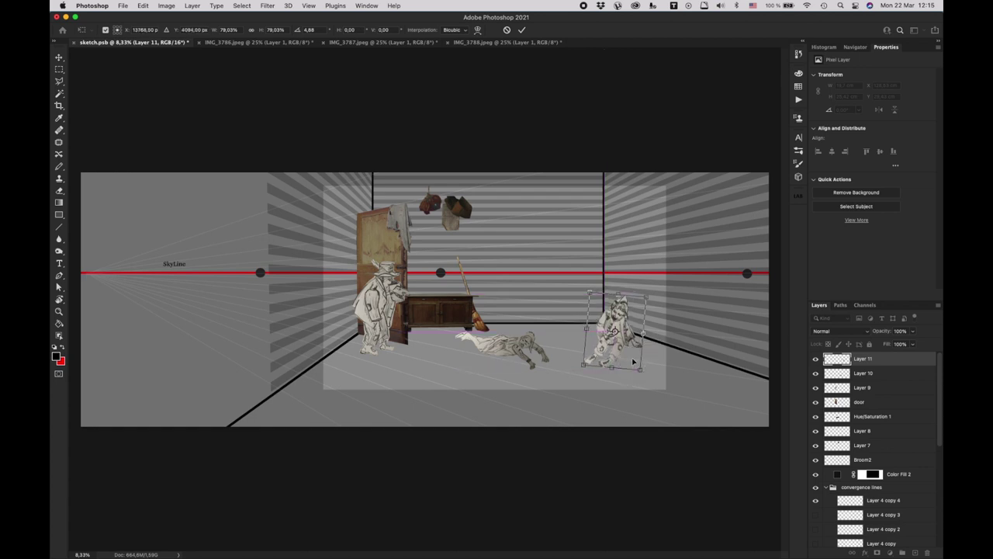
key("Return")
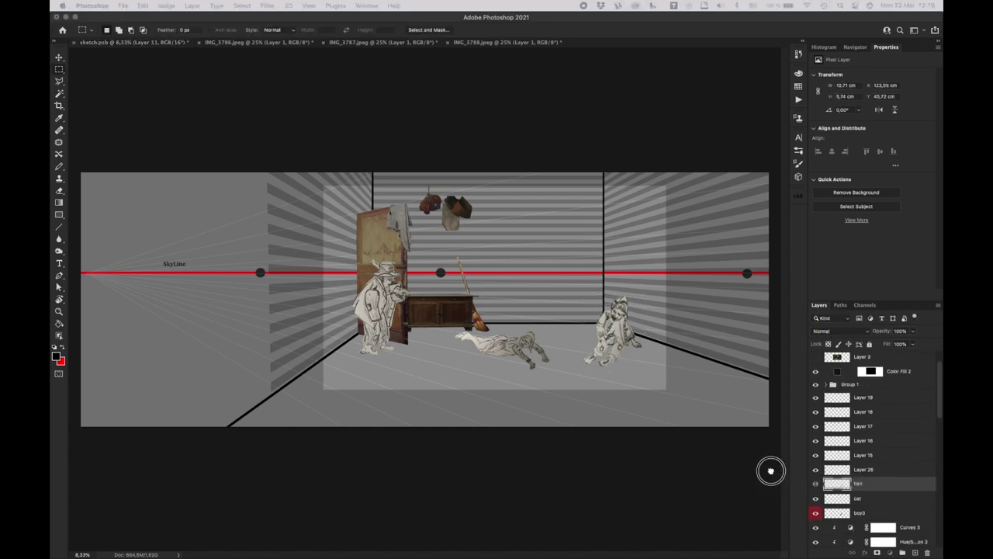
Step: Add the hen and move it onto the floor near the seated figure
left_click_drag(532, 287, 532, 286)
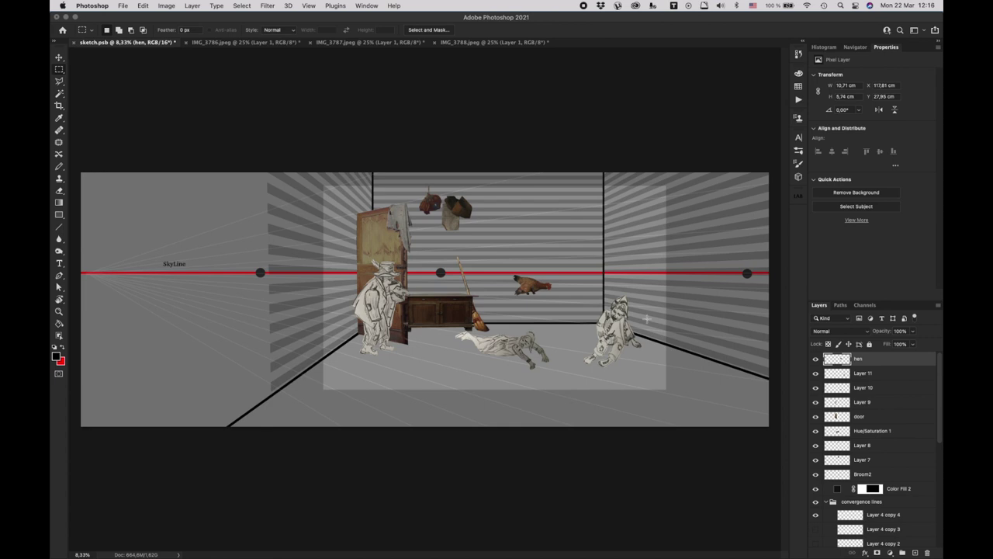
key("ctrl+t")
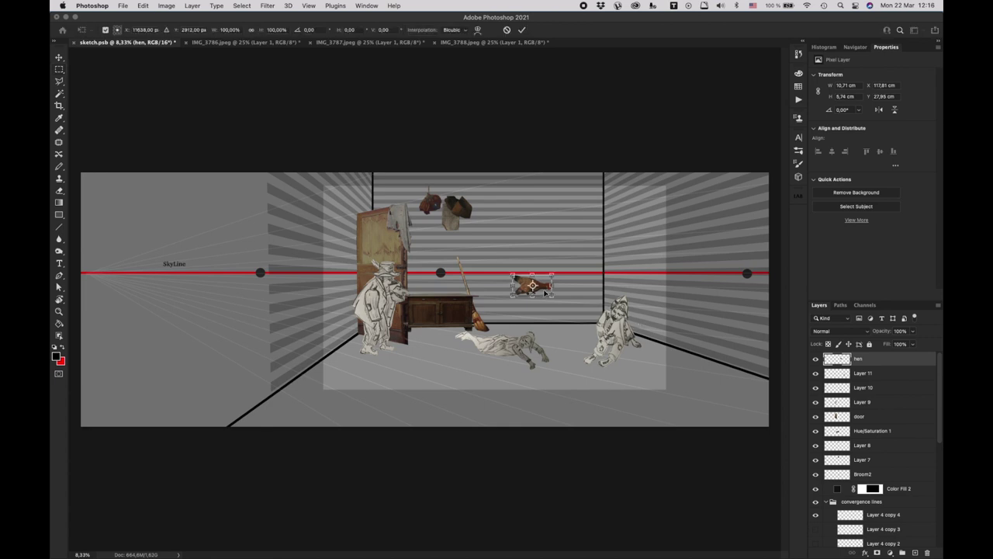
left_click_drag(546, 292, 658, 378)
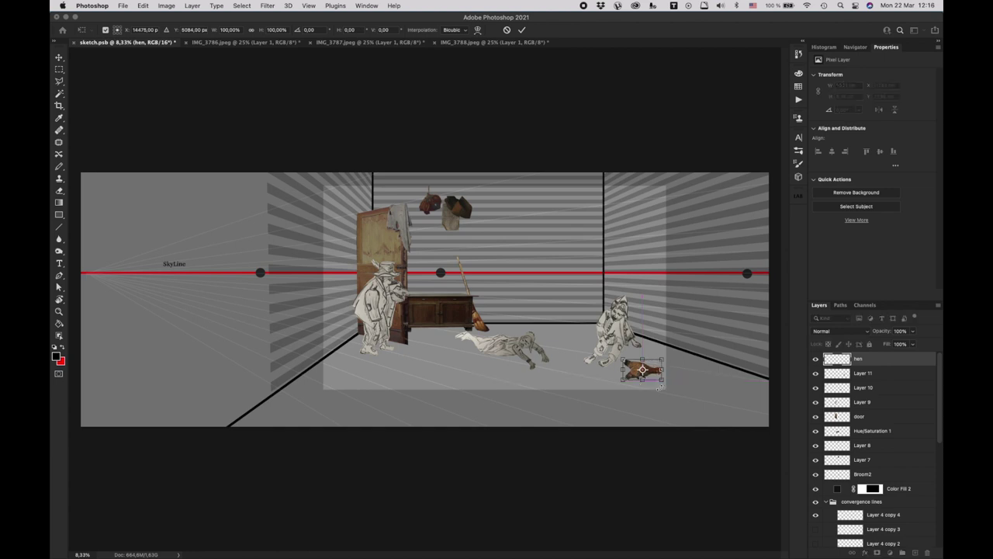
key("Return")
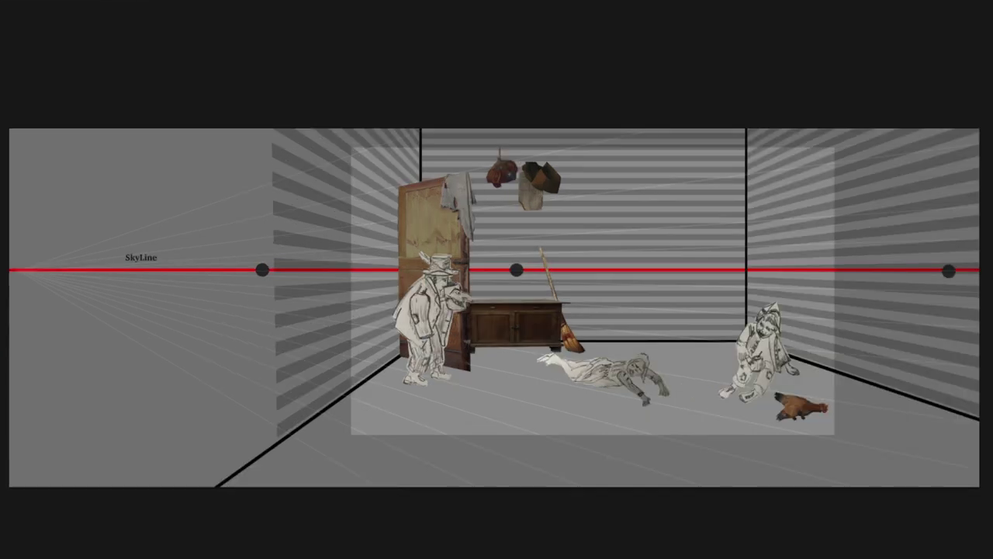
Step: Place the cat beside the seated figure's hand and drop the branch bundle onto the back wall
left_click_drag(989, 334, 668, 338)
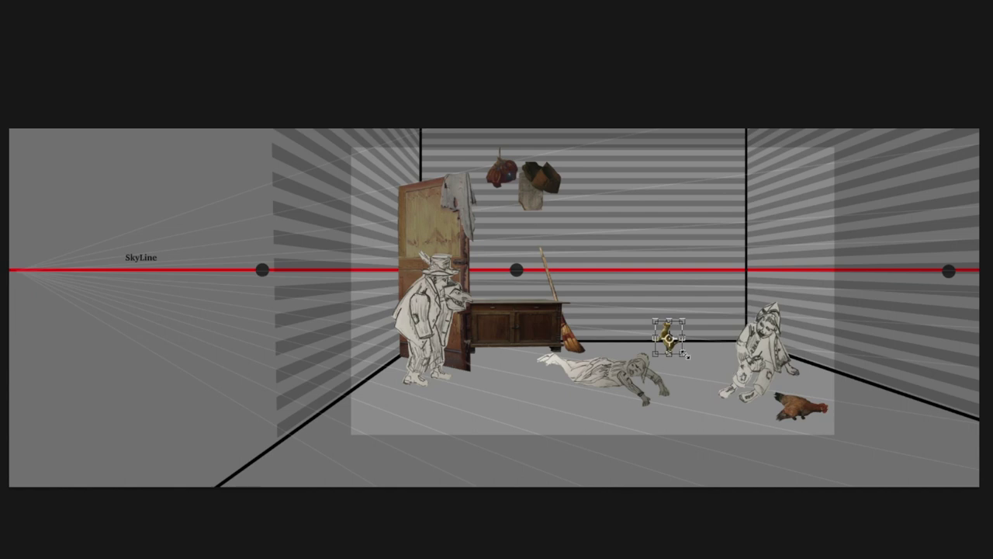
scroll(679, 353, "up", 5)
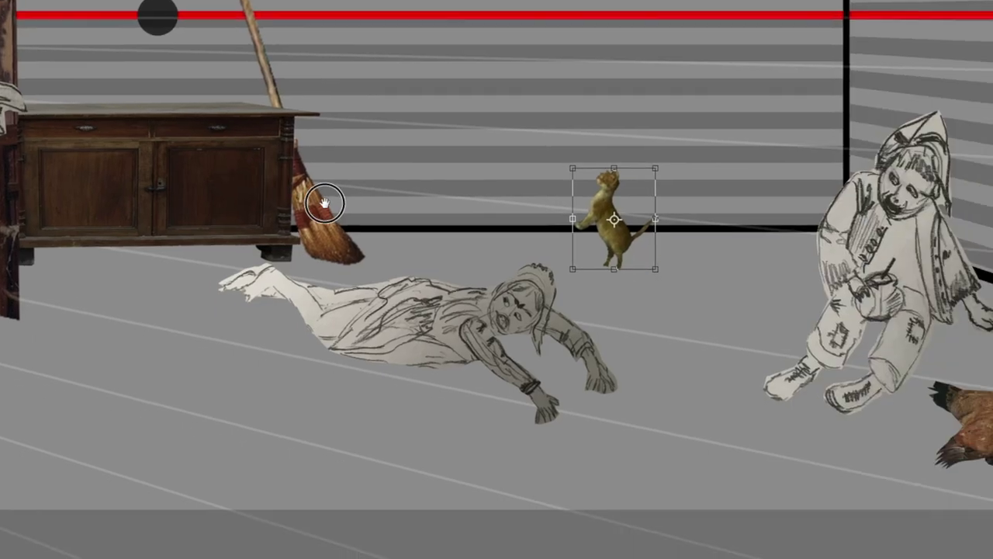
left_click_drag(324, 204, 138, 178)
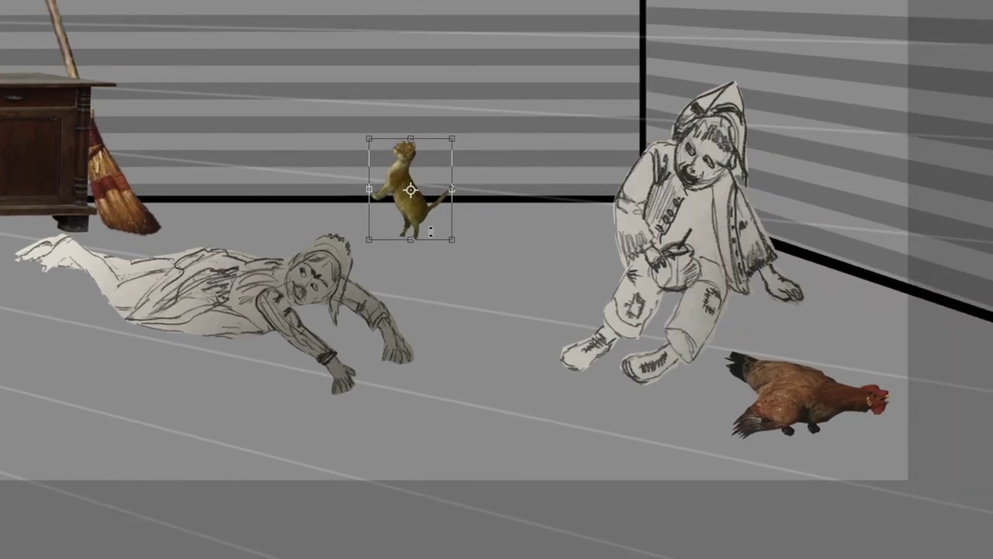
left_click_drag(437, 225, 766, 330)
key("Return")
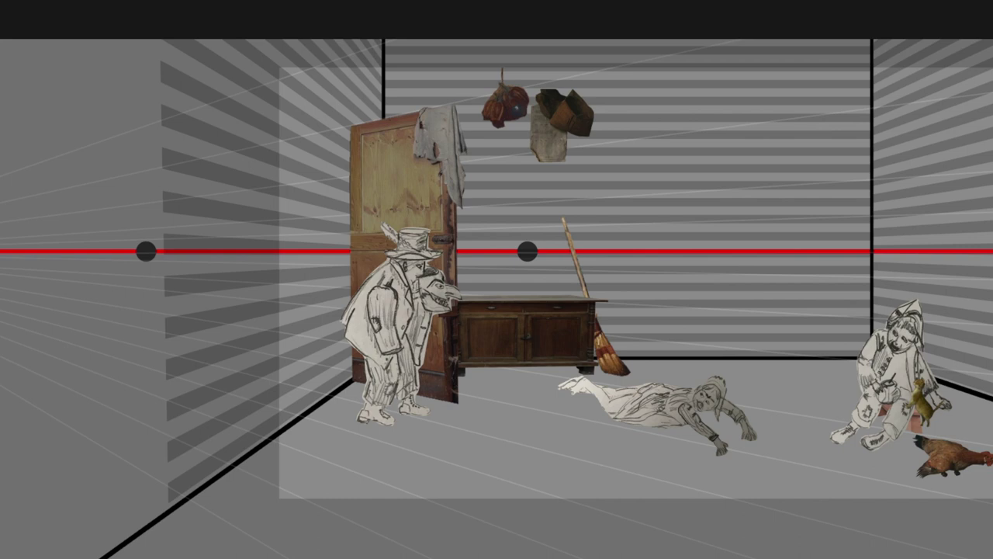
left_click_drag(841, 470, 737, 223)
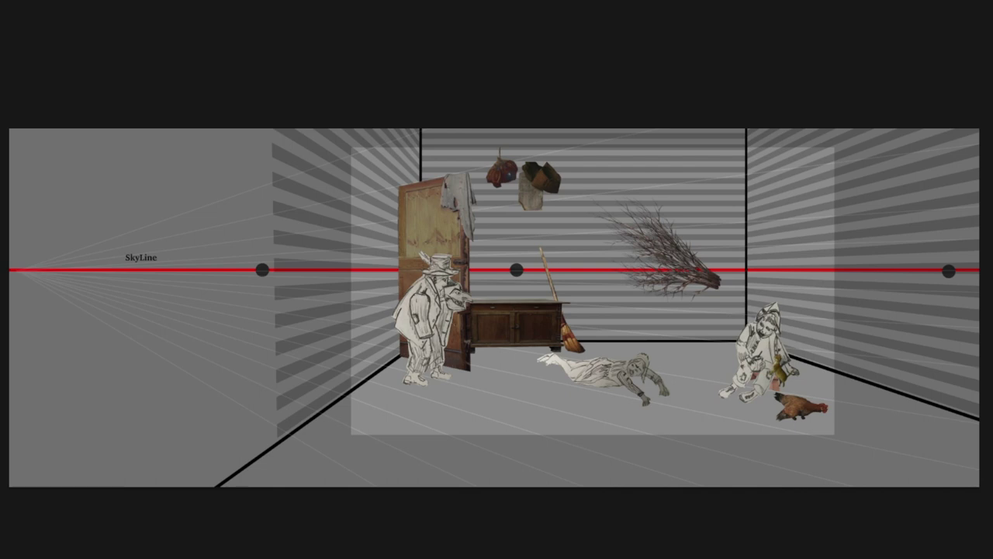
Step: Move the branch bundle down onto the seated figure and shorten it from the top
key("ctrl+t")
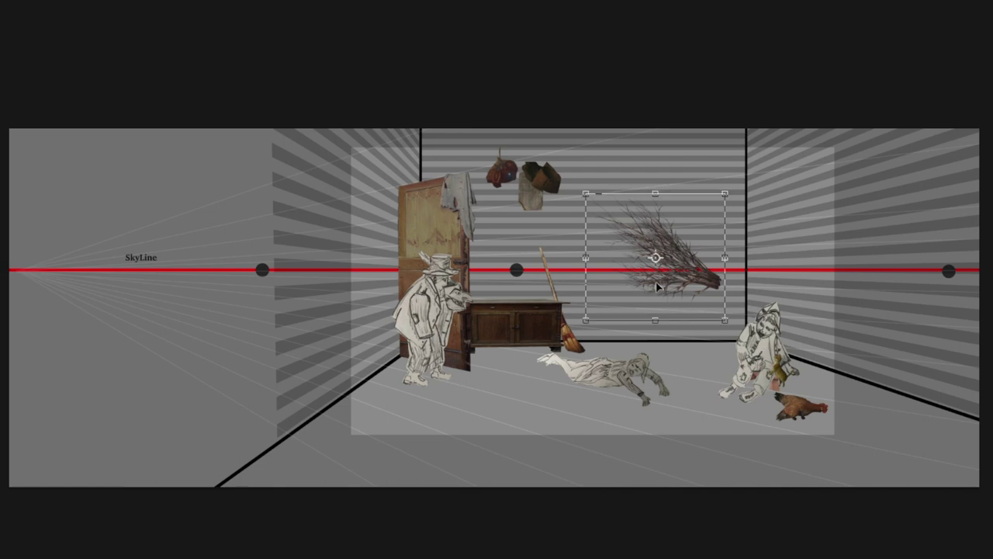
left_click_drag(657, 288, 774, 366)
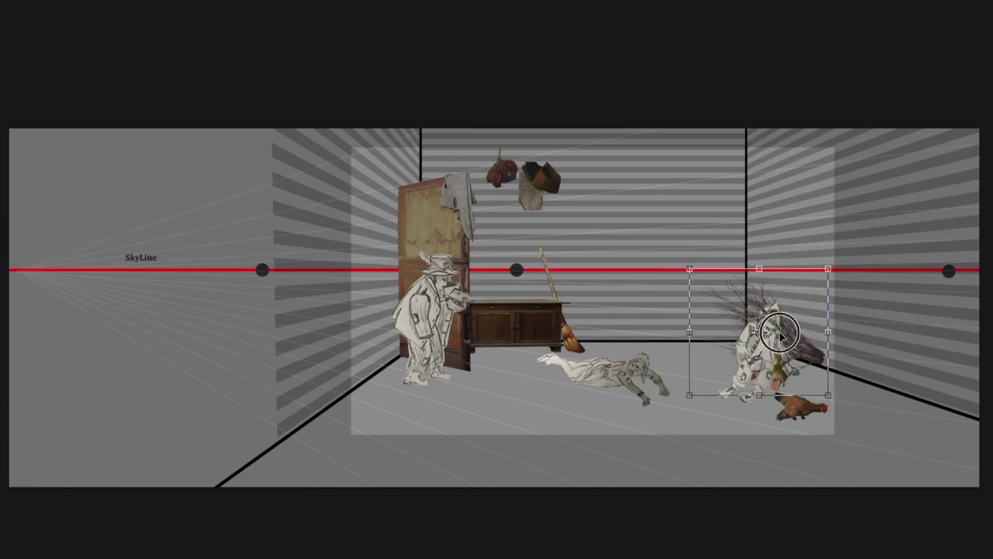
left_click_drag(776, 325, 743, 326)
left_click_drag(795, 356, 795, 356)
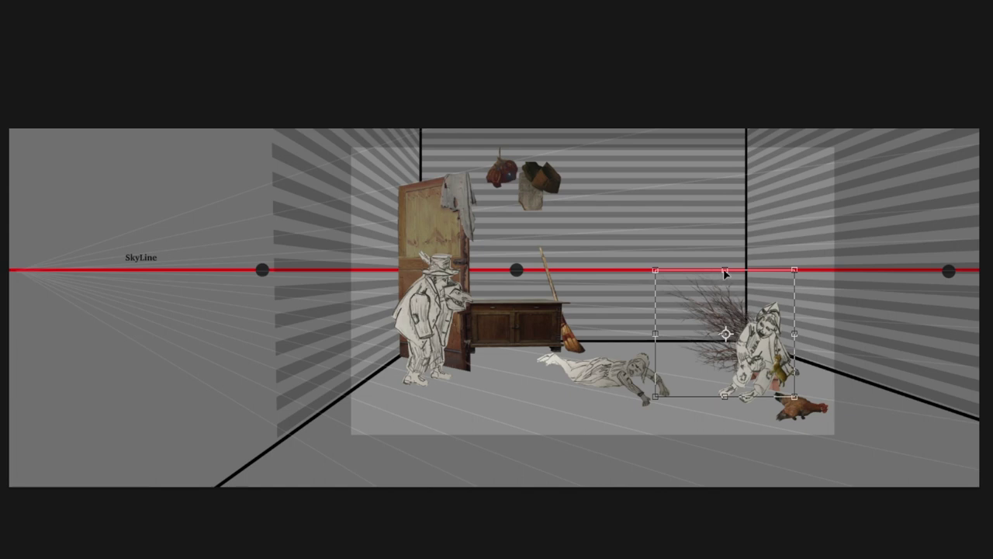
left_click_drag(725, 273, 743, 315)
left_click_drag(778, 372, 772, 373)
key("Return")
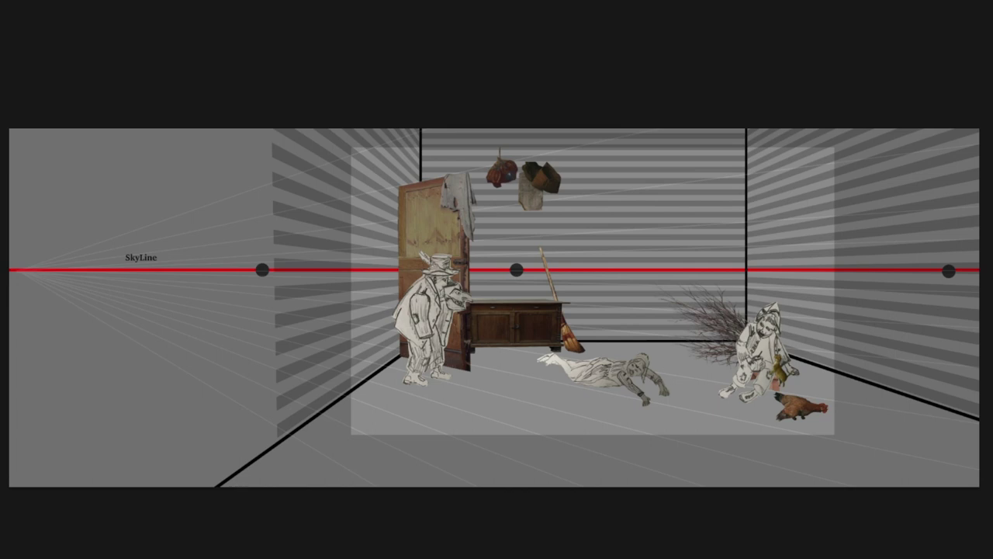
Step: Drop the small cup image into the room and select it for positioning
left_click(696, 328)
left_click_drag(673, 315, 672, 319)
left_click(672, 315)
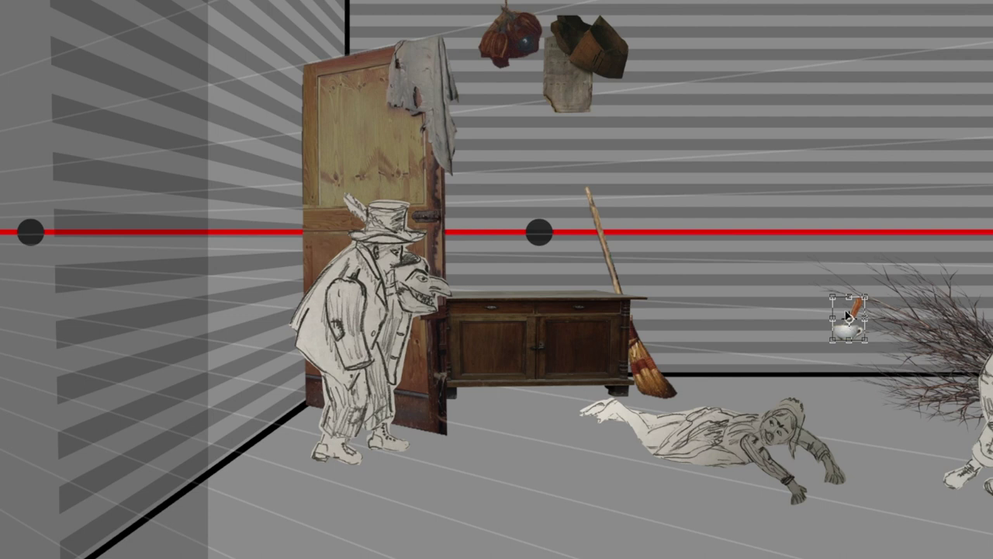
Step: Set the teacup on the cabinet top and move the broken shards down onto the floor
left_click_drag(767, 303, 579, 266)
key("Escape")
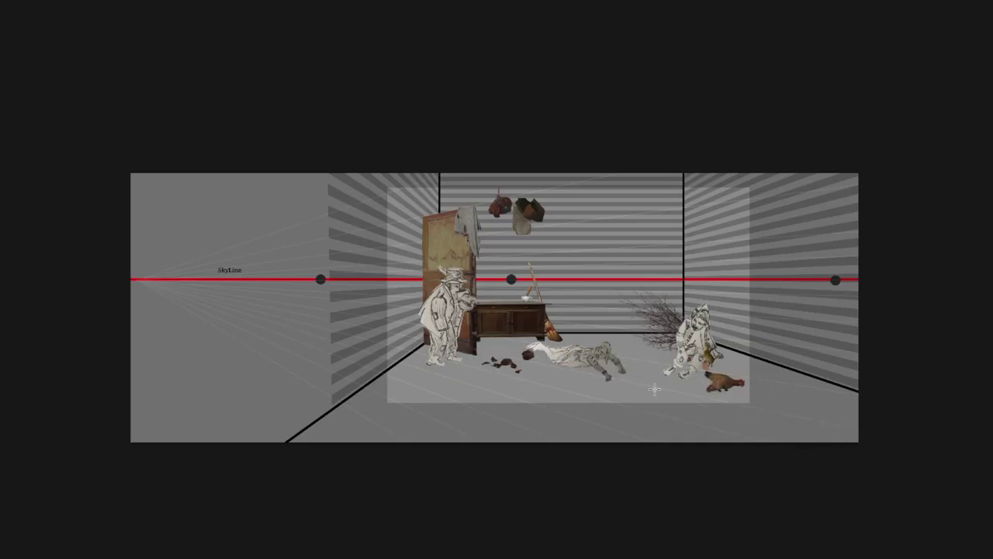
left_click(528, 355)
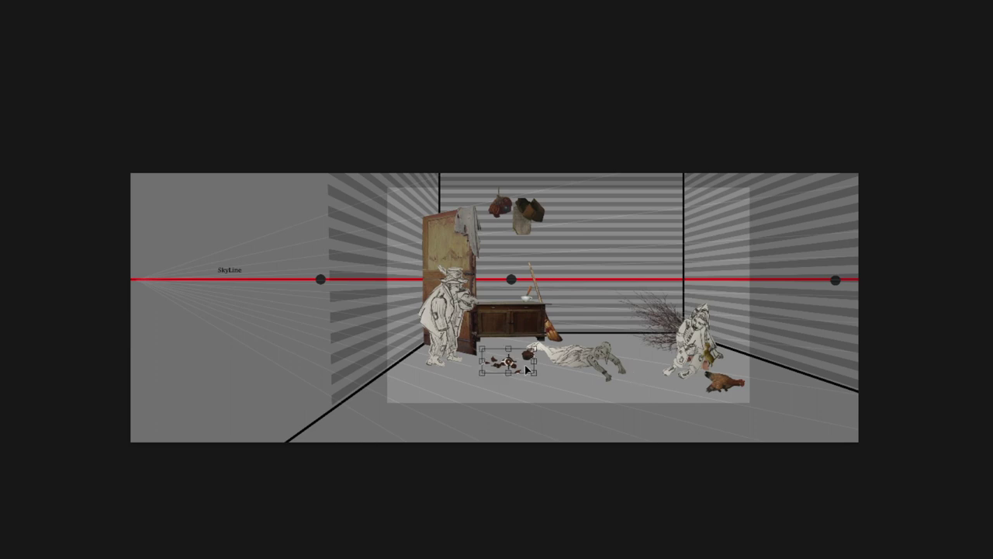
left_click_drag(528, 365, 537, 383)
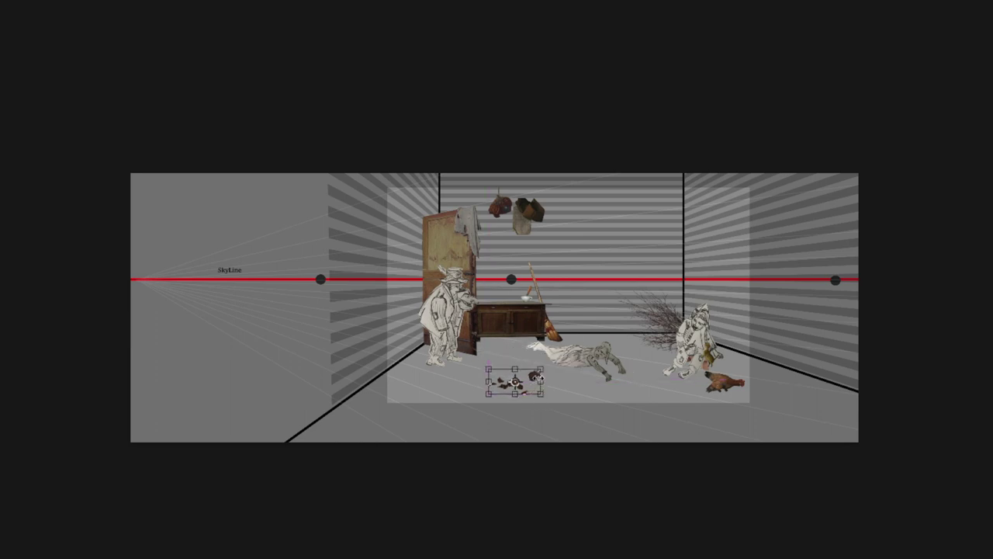
Step: Drag Layer 17's small object in from the other document and place it on the front floor
left_click(780, 385)
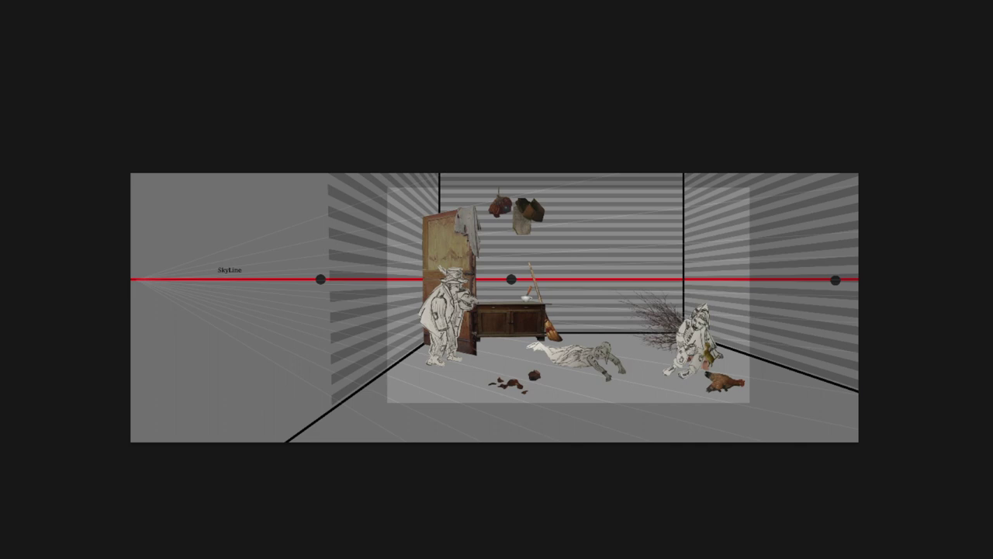
left_click_drag(982, 426, 620, 397)
mouse_move(621, 396)
left_mouse_down()
mouse_move(636, 377)
mouse_move(628, 389)
left_mouse_up()
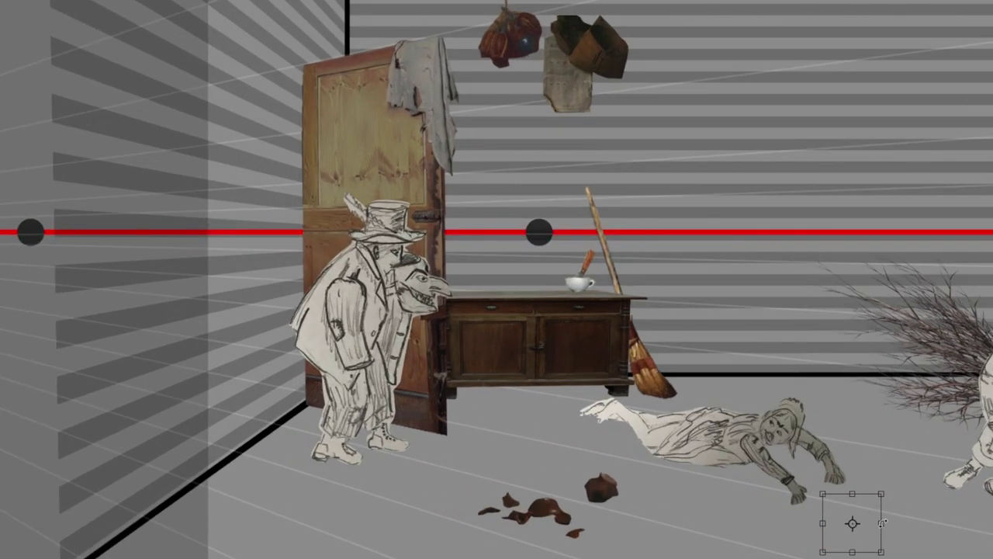
Step: Shrink the floor object to about 1,32 cm near the figure's hand and drag in another tiny object
left_click_drag(864, 532, 731, 525)
left_click_drag(750, 485, 723, 517)
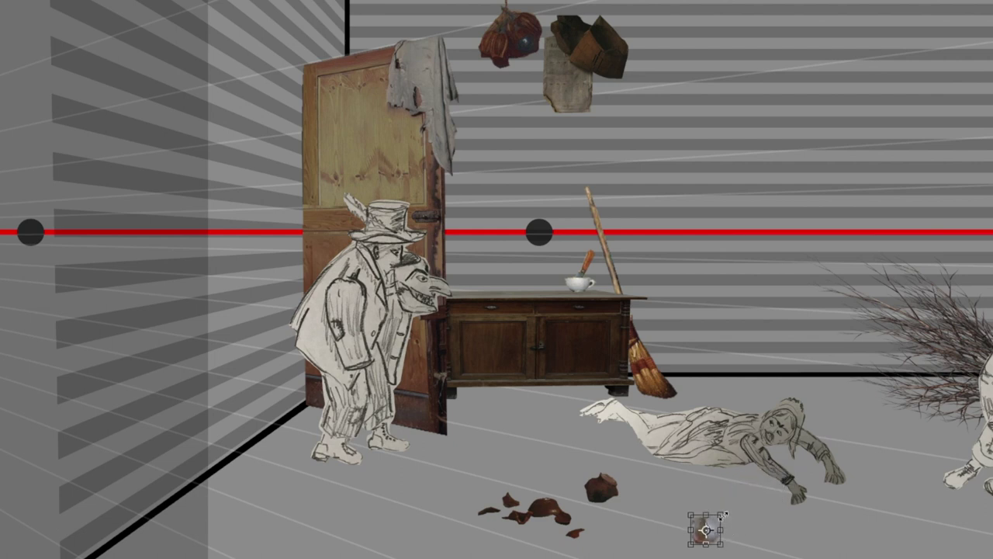
left_click(728, 515)
left_click(704, 530)
left_click_drag(720, 514, 697, 536)
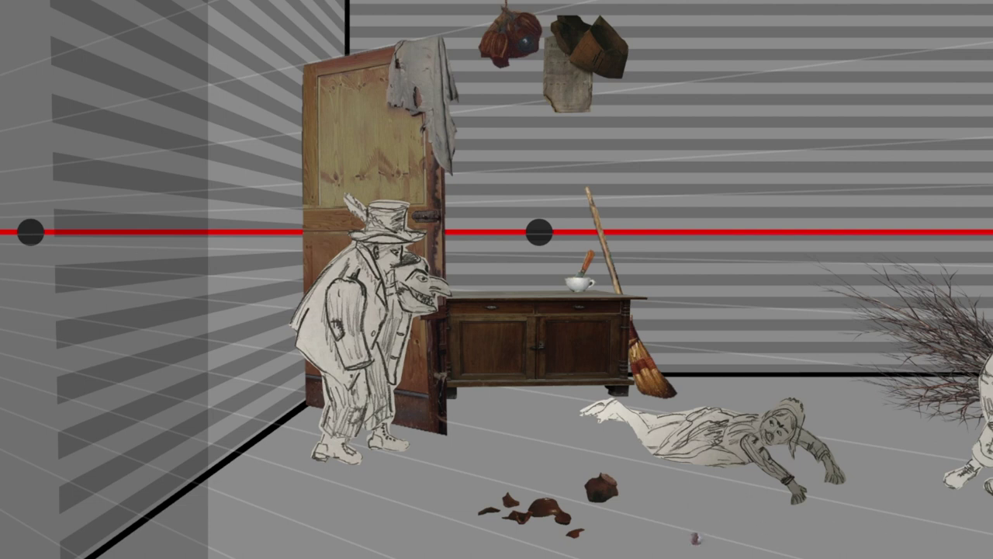
left_click_drag(962, 432, 749, 505)
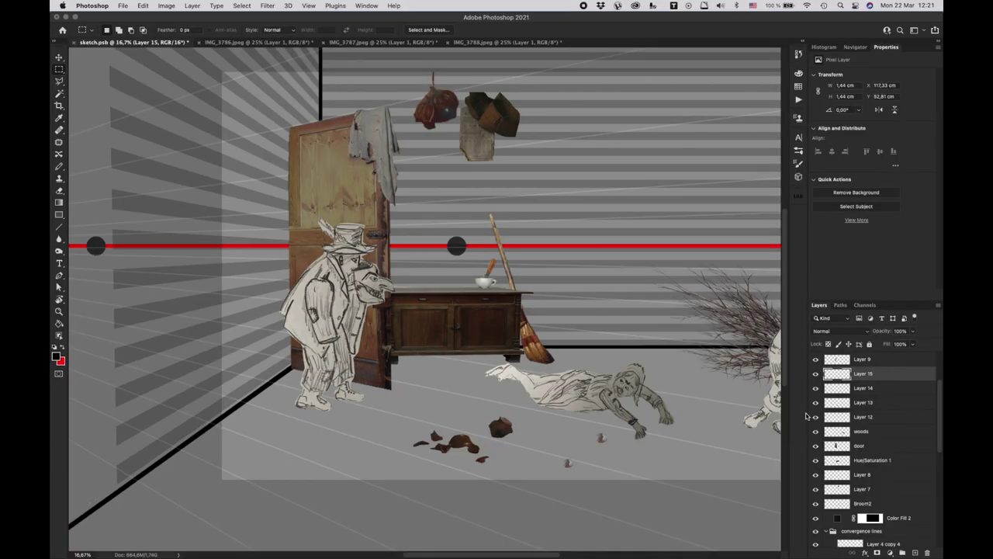
Step: Toggle visibility of Layers 19, 15 and 14 to find which layers hold the eggs
scroll(869, 419, "up", 5)
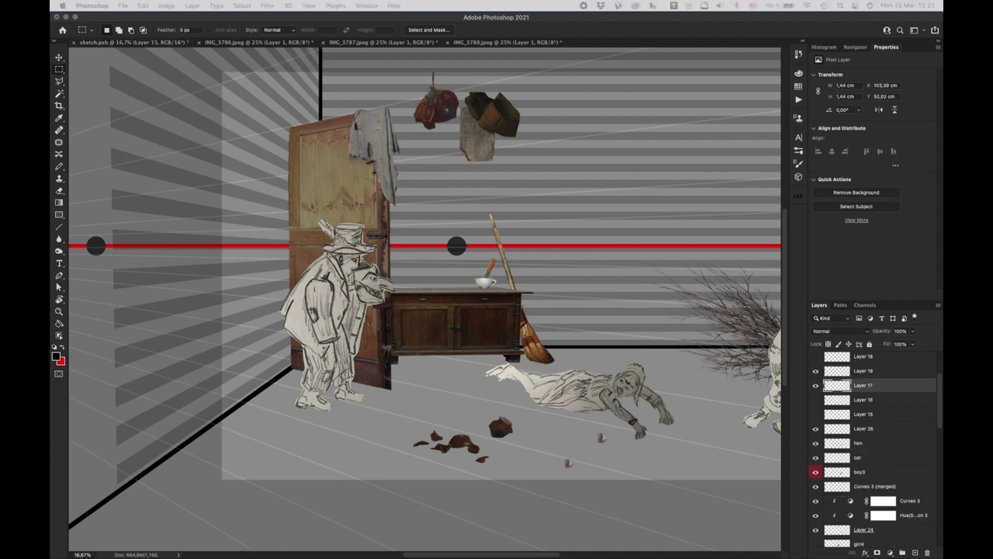
left_click(871, 371)
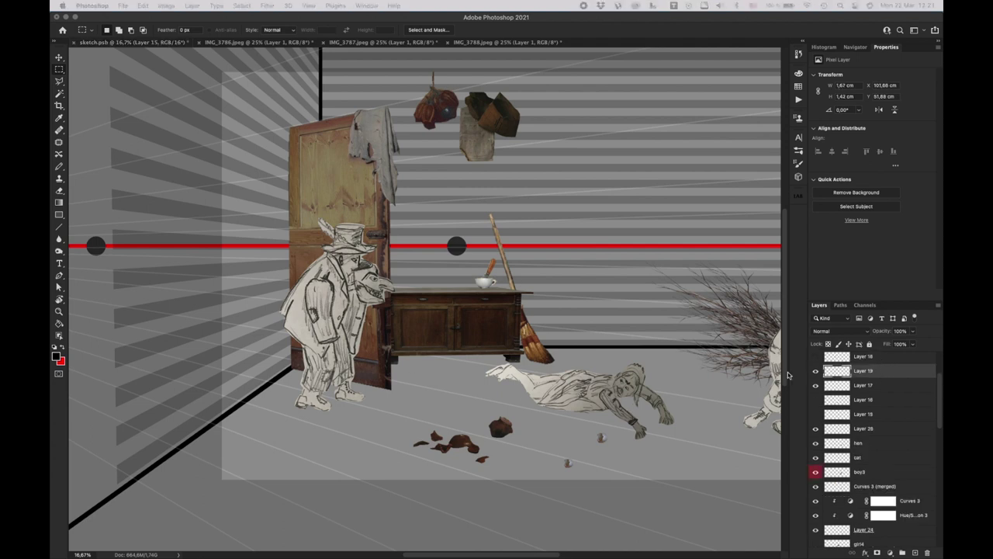
left_click(816, 372)
left_click_drag(841, 374, 586, 447)
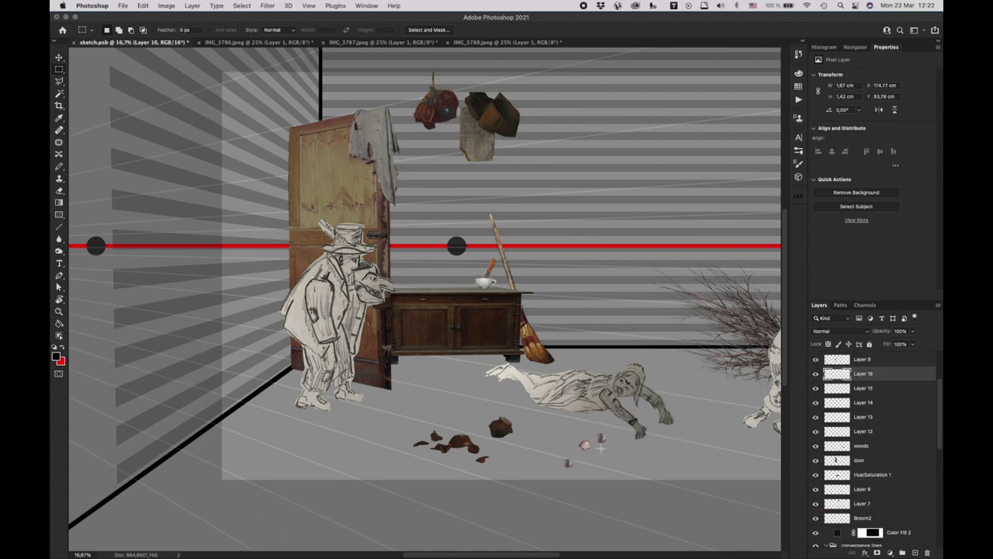
left_click(817, 387)
left_click(816, 387)
left_click(817, 402)
left_click(880, 383)
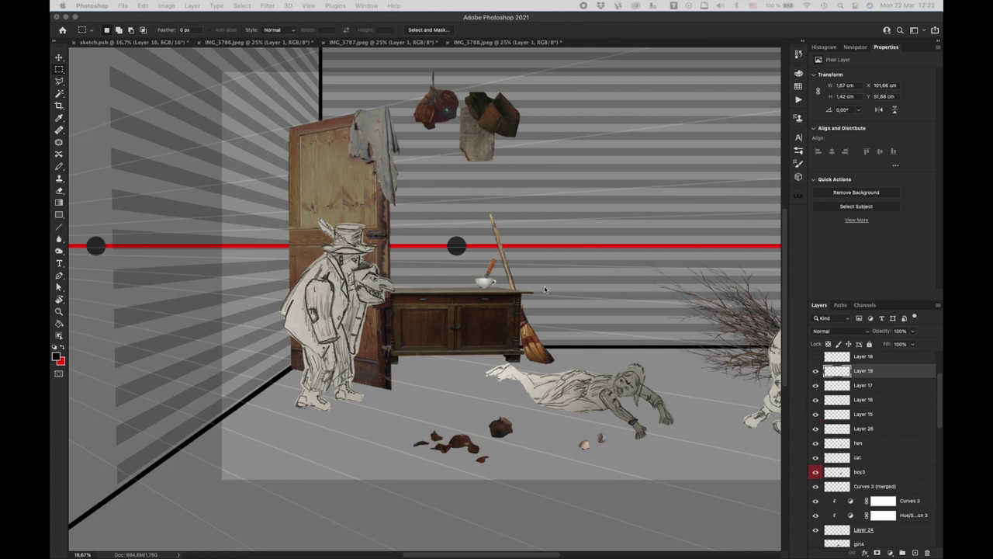
Step: Add a new empty layer directly above the cat layer
scroll(599, 319, "up", 1)
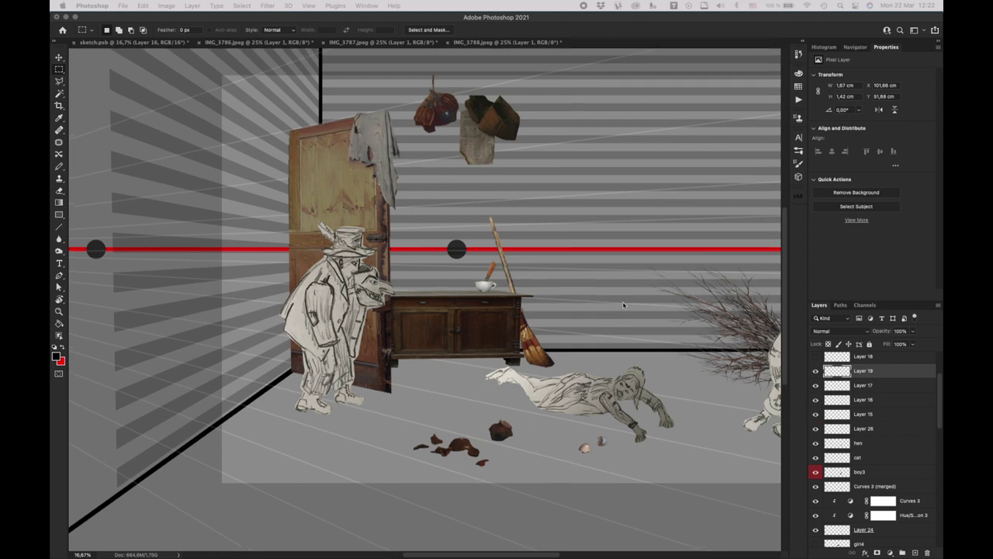
key("super+minus")
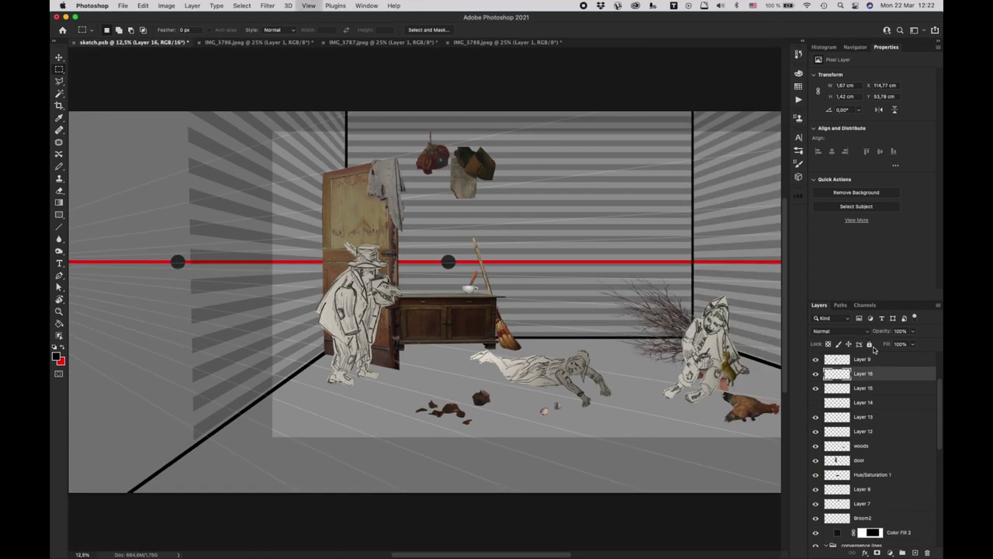
key("super+plus")
scroll(897, 404, "up", 3)
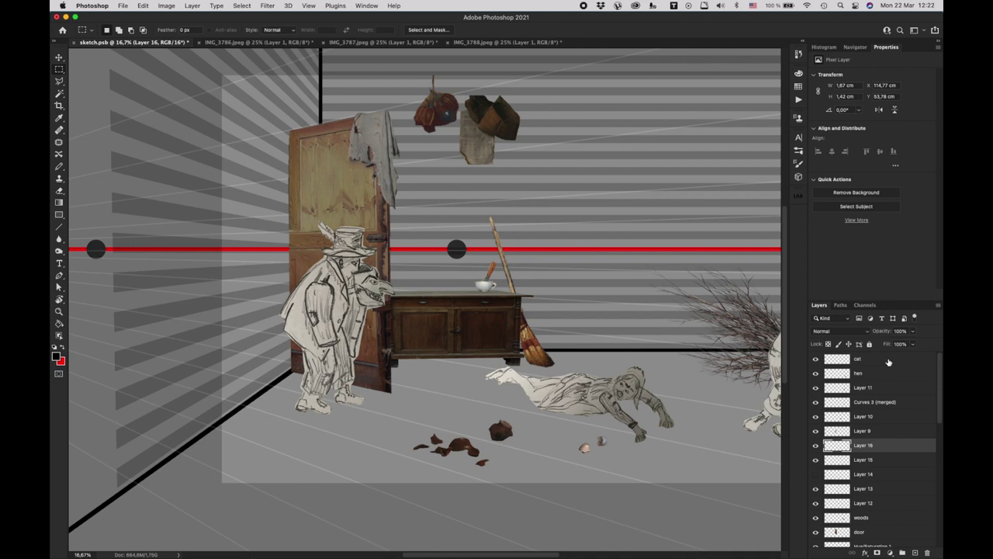
left_click(889, 362)
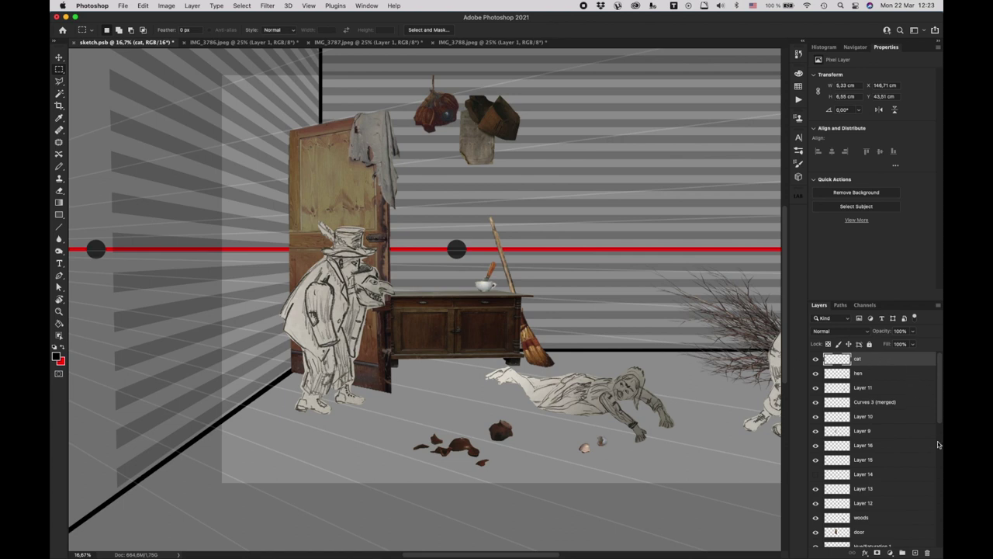
left_click(915, 552)
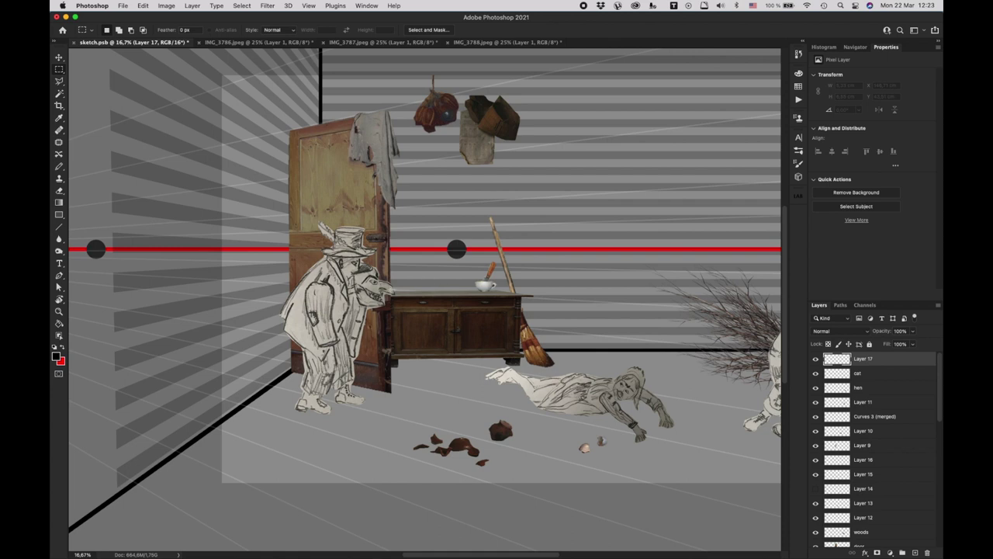
Step: Zoom in on the cabinet and set up the Pencil tool with a much smaller tip
scroll(457, 291, "up", 10)
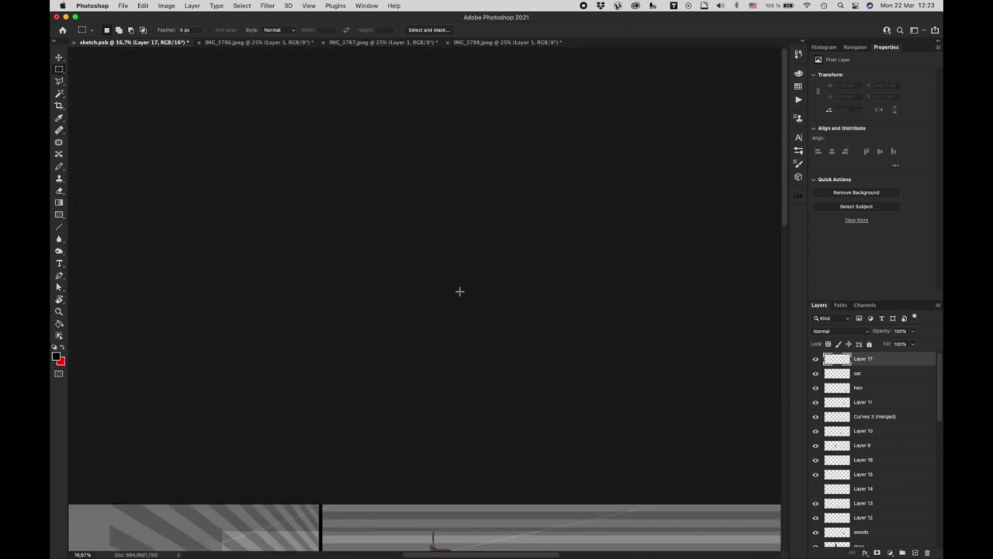
scroll(459, 291, "down", 10)
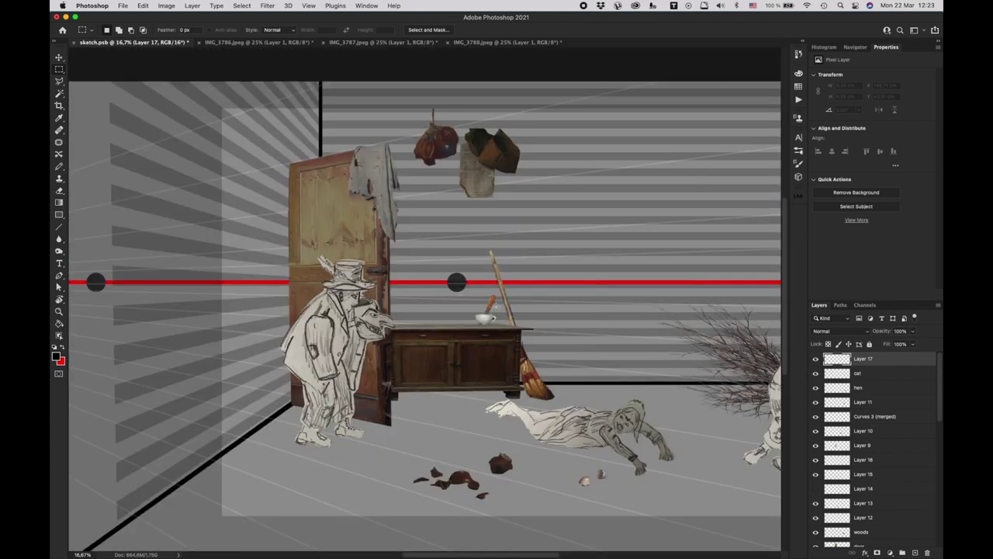
key("super+plus")
key("super+plus")
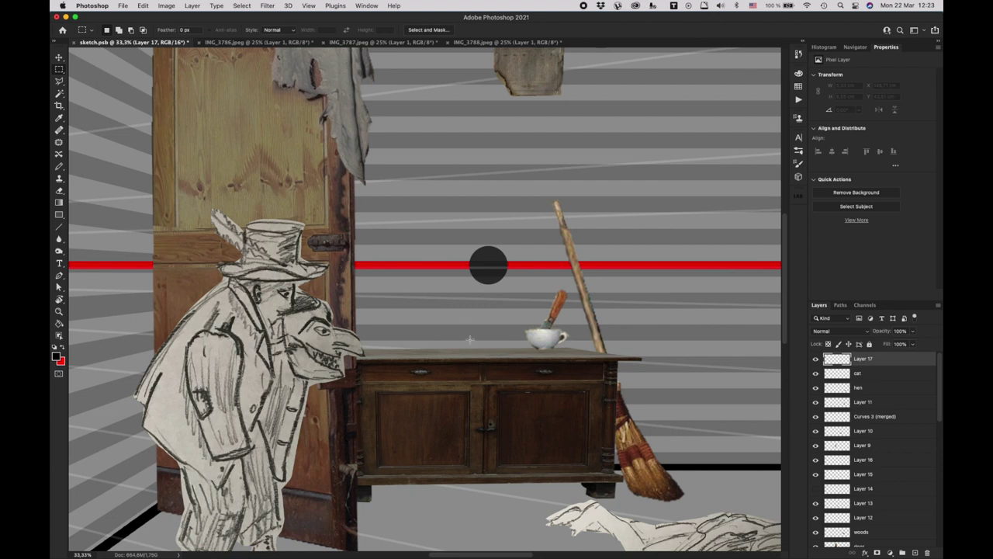
left_click(59, 168)
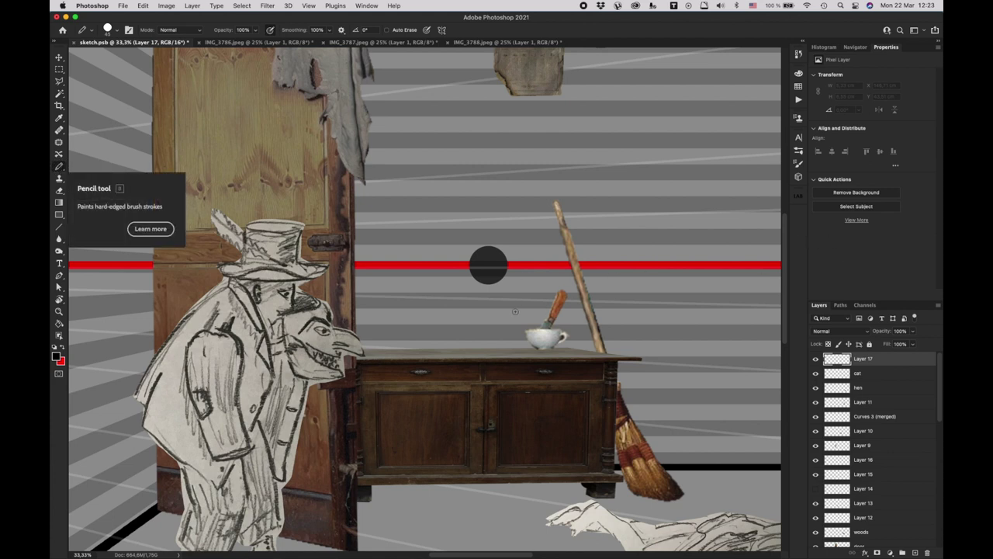
scroll(495, 343, "up", 5)
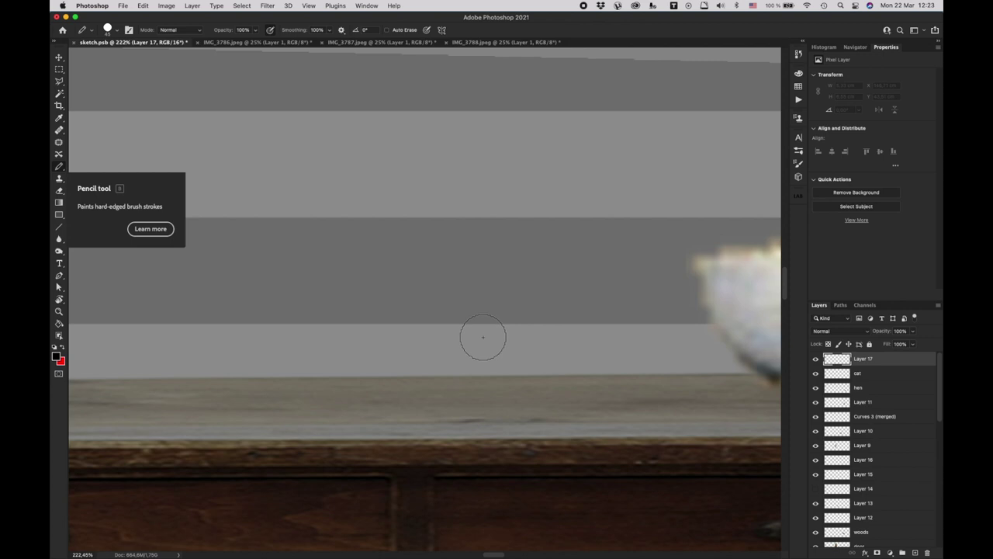
key("bracketleft")
key("bracketleft")
key("bracketleft")
key("super+minus")
key("super+minus")
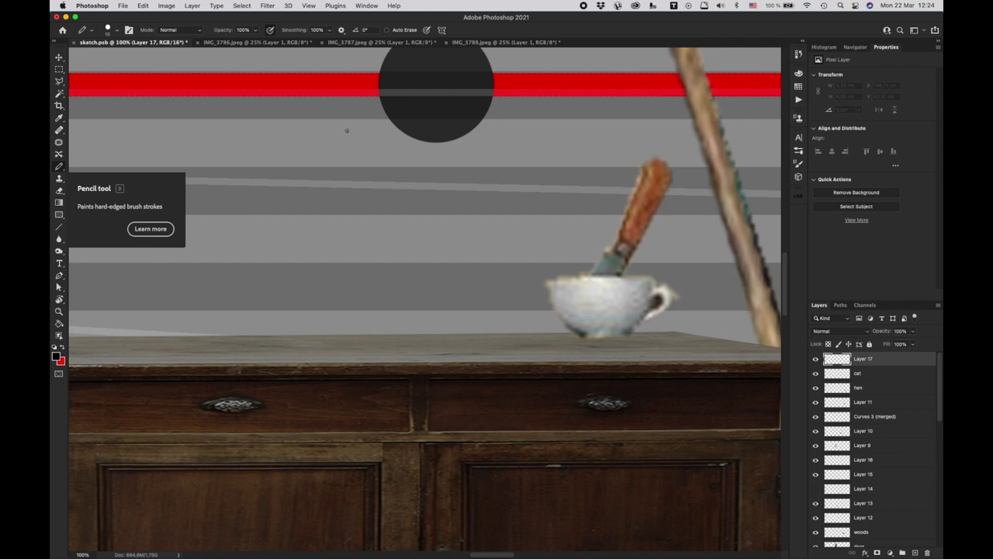
mouse_move(323, 130)
left_mouse_down()
mouse_move(289, 165)
mouse_move(304, 257)
left_mouse_up()
key("super+z")
Step: Draw the vase outline on the cabinet top: curved sides, straight base and rim
mouse_move(307, 124)
left_mouse_down()
mouse_move(268, 149)
mouse_move(250, 198)
left_mouse_up()
mouse_move(249, 214)
left_mouse_down()
mouse_move(255, 242)
mouse_move(313, 301)
mouse_move(349, 361)
left_mouse_up()
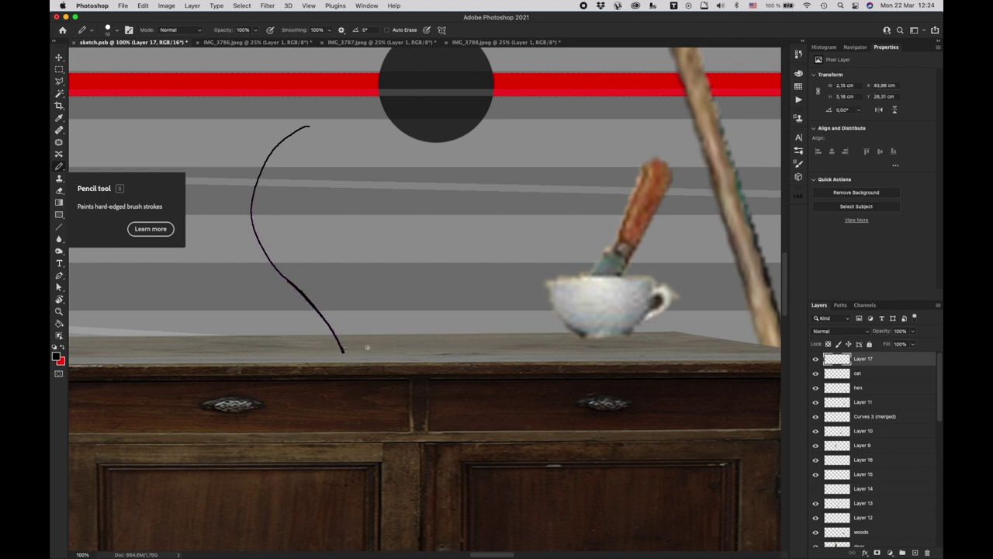
left_click(425, 353, "shift")
mouse_move(429, 353)
left_mouse_down()
mouse_move(450, 310)
mouse_move(436, 111)
left_mouse_up()
left_click_drag(364, 182, 370, 292)
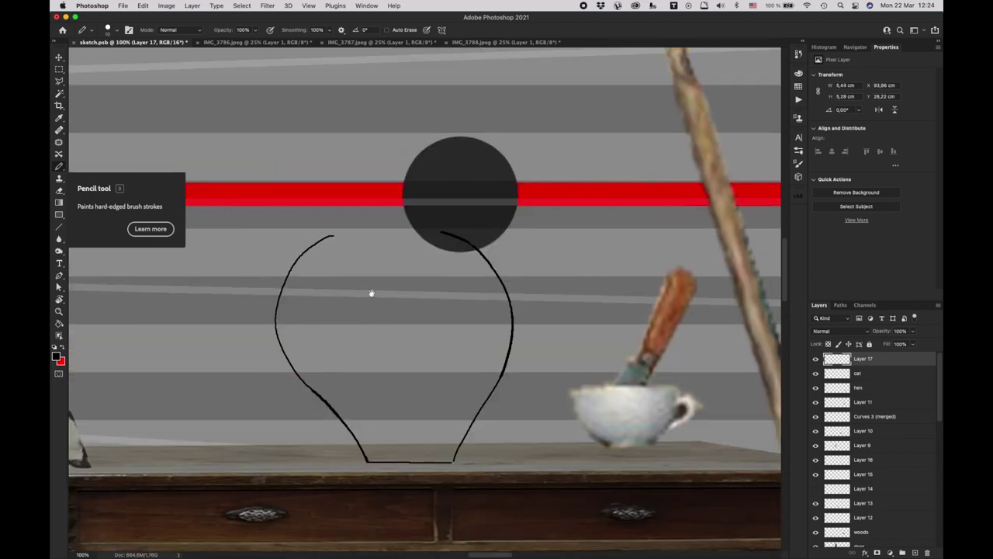
left_click_drag(314, 215, 335, 237)
left_click_drag(462, 217, 445, 236)
left_click(314, 215, "shift")
left_click_drag(420, 281, 443, 354)
Step: Add a loop arc above the rim and vertical hatch strokes inside the vase, rotating the view
mouse_move(335, 284)
left_mouse_down()
mouse_move(471, 222)
mouse_move(465, 273)
left_mouse_up()
left_click_drag(320, 332, 332, 392)
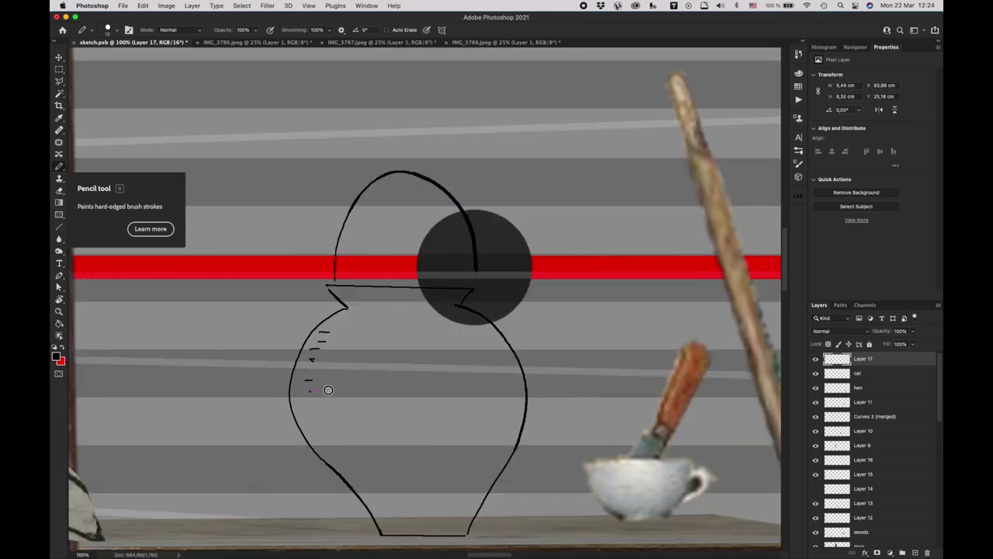
key("super+minus")
left_click_drag(346, 257, 386, 392)
key("super+minus")
key("super+minus")
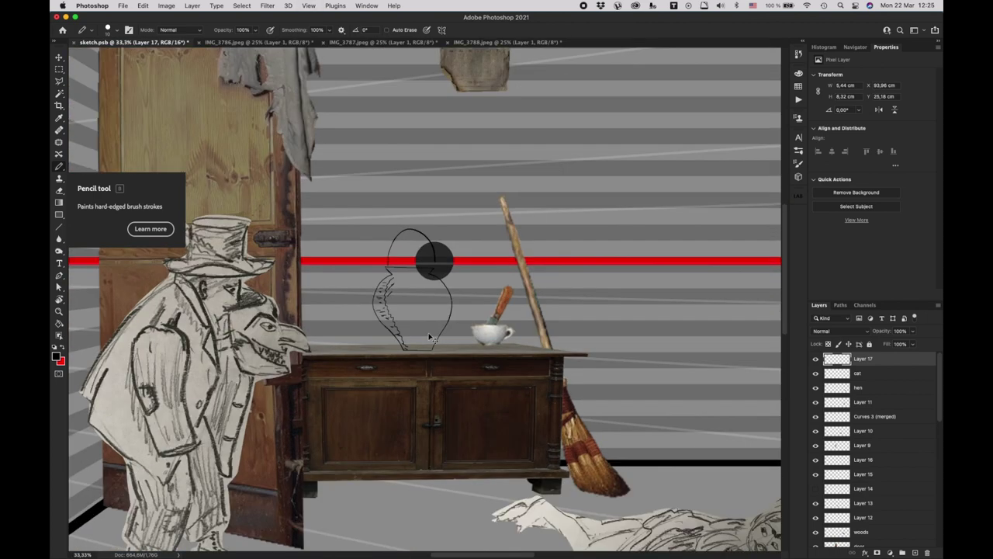
key("r")
left_click_drag(394, 295, 364, 288)
key("b")
left_click_drag(407, 321, 410, 343)
left_click_drag(419, 321, 422, 344)
left_click_drag(432, 321, 444, 338)
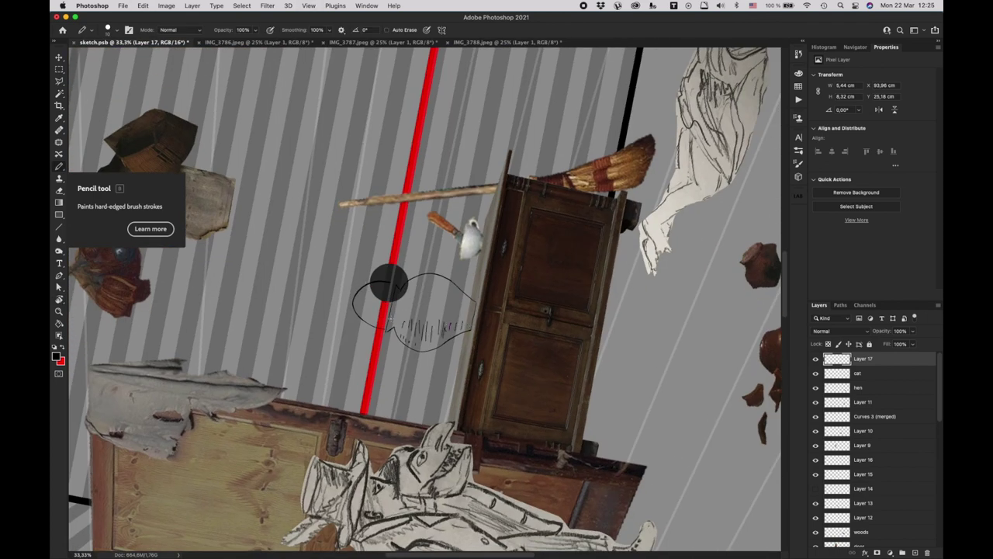
Step: Level the rotated view and nudge the vase sketch slightly left
key("r")
left_click(196, 30)
mouse_move(422, 244)
left_mouse_down()
mouse_move(410, 244)
mouse_move(419, 247)
left_mouse_up()
Step: Sketch two sheets of paper on the floor, each on its own new layer
key("super+shift+alt+n")
key("super+minus")
scroll(485, 312, "down", 5)
scroll(485, 313, "right", 5)
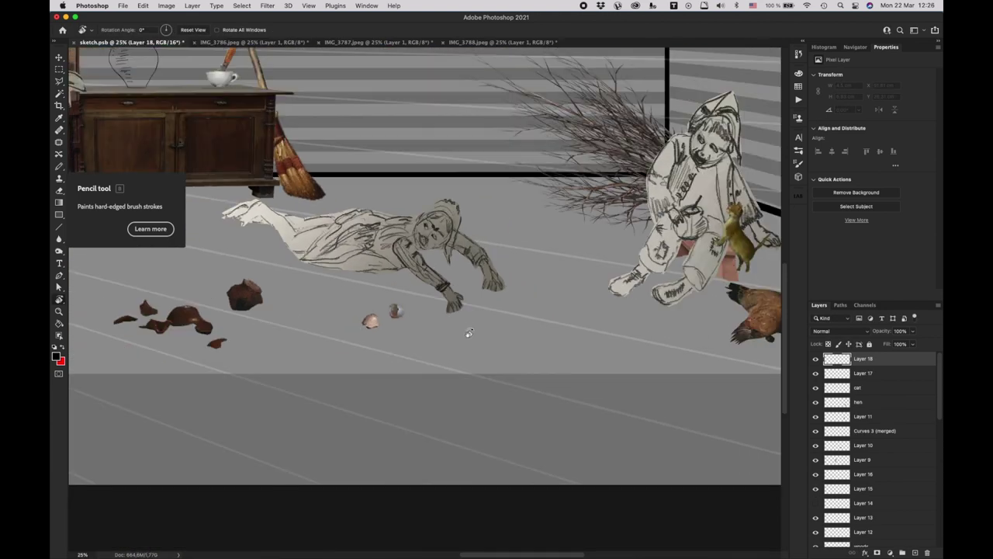
key("b")
mouse_move(453, 345)
left_mouse_down()
mouse_move(486, 313)
mouse_move(506, 351)
mouse_move(556, 325)
mouse_move(512, 339)
left_mouse_up()
left_click_drag(490, 325, 478, 336)
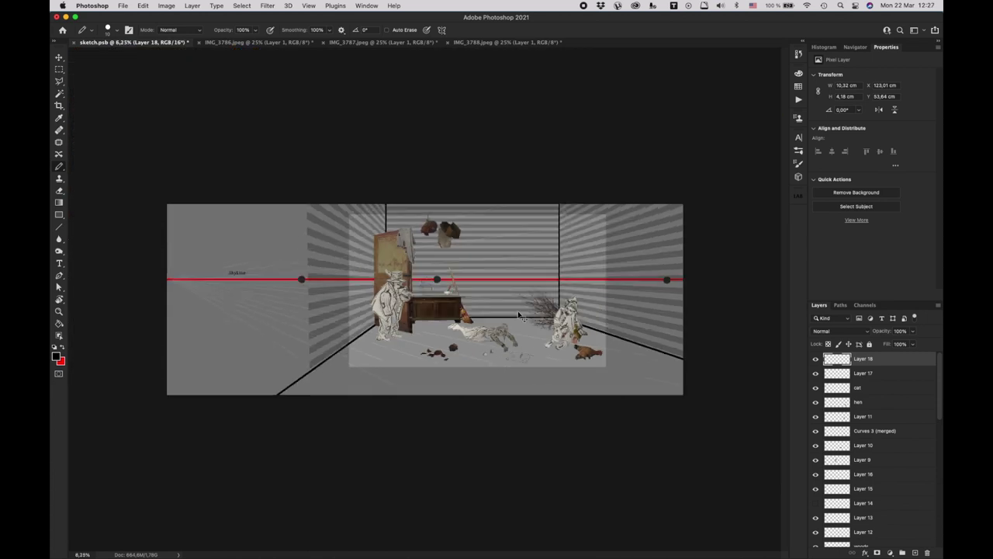
key("super+minus")
key("super+shift+alt+n")
mouse_move(380, 381)
left_mouse_down()
mouse_move(405, 371)
mouse_move(415, 385)
mouse_move(403, 386)
left_mouse_up()
scroll(419, 380, "right", 5)
scroll(419, 380, "down", 1)
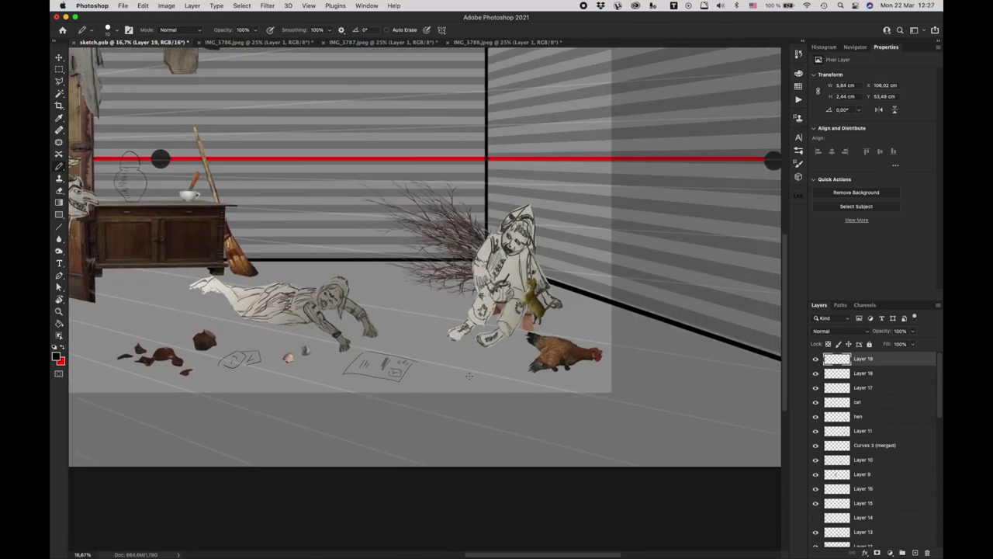
Step: On a new layer, sketch a cylinder on the floor and rotate it to lie sideways
key("super+shift+alt+n")
mouse_move(477, 356)
left_mouse_down()
mouse_move(449, 378)
mouse_move(453, 394)
mouse_move(472, 365)
mouse_move(466, 407)
left_mouse_up()
scroll(472, 364, "up", 3)
left_click_drag(557, 346, 501, 402)
key("super+minus")
key("super+minus")
key("super+minus")
key("super+t")
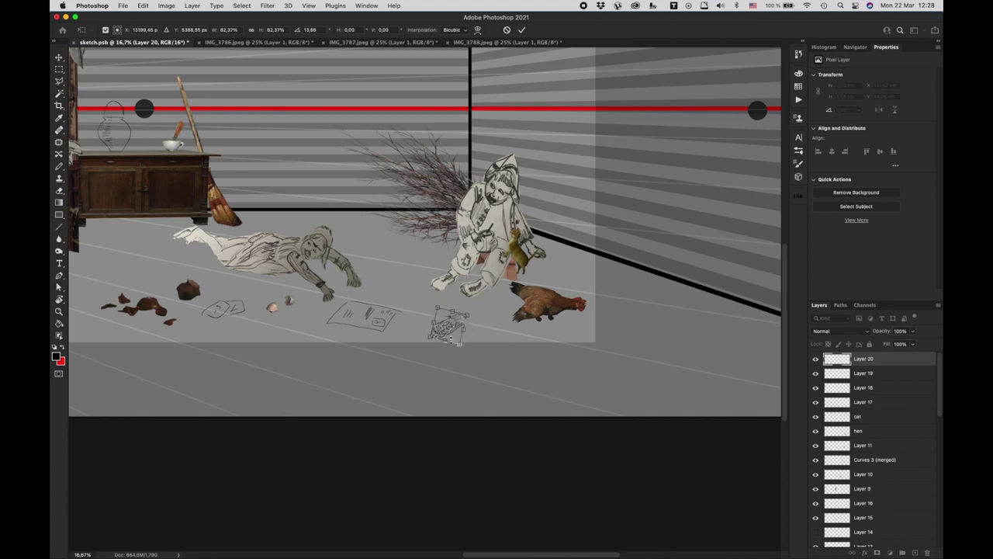
left_click_drag(458, 343, 430, 373)
key("Return")
left_click(815, 475)
Step: With the girl layer hidden, pencil a toppled chair beneath the dresser on Layer 21
left_click(815, 474)
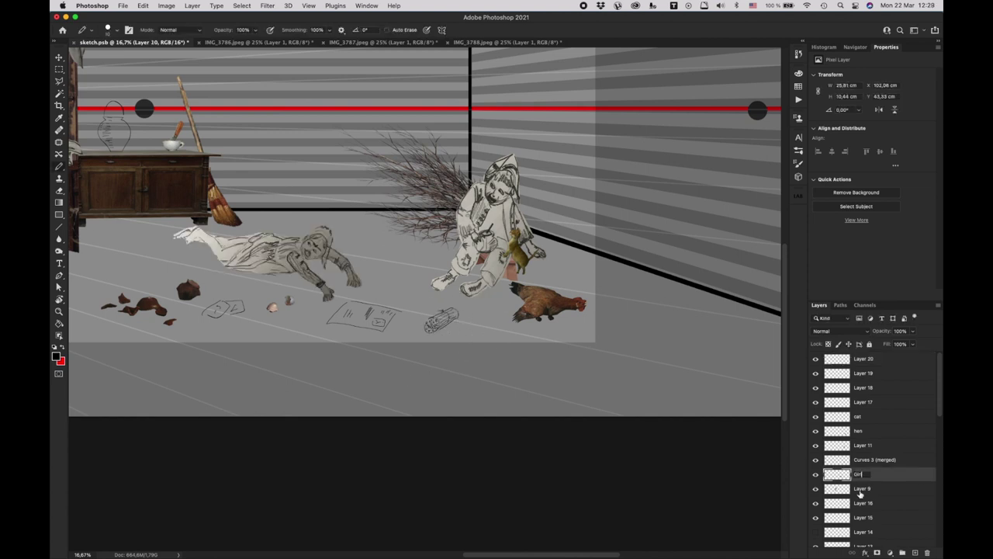
key("super+shift+alt+n")
scroll(425, 233, "up", 2)
scroll(425, 233, "left", 3)
left_click(815, 474)
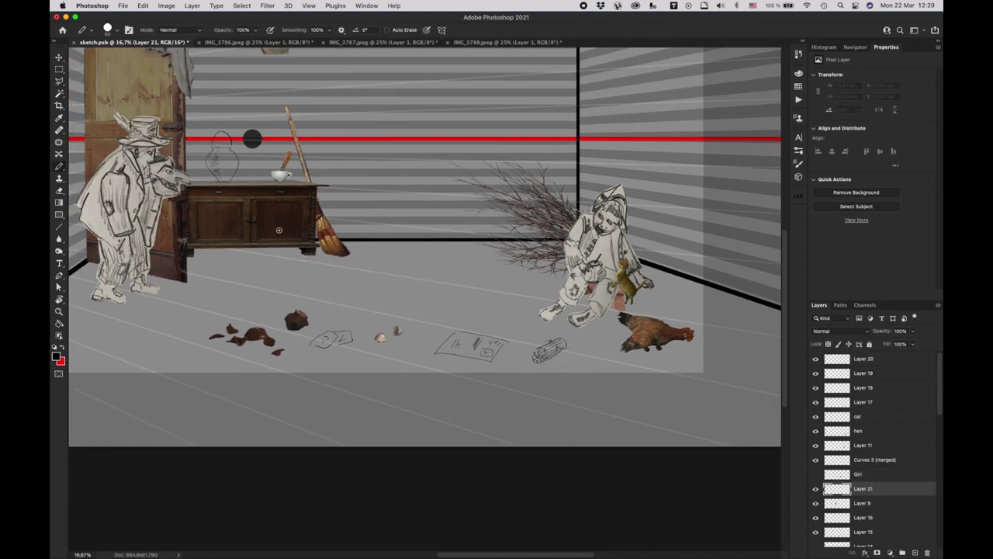
left_click_drag(311, 254, 337, 284)
key("super+z")
left_click_drag(278, 236, 339, 289)
key("super+z")
mouse_move(264, 230)
left_mouse_down()
mouse_move(340, 278)
mouse_move(253, 273)
mouse_move(281, 281)
left_mouse_up()
left_click_drag(295, 256, 284, 289)
mouse_move(292, 226)
left_mouse_down()
mouse_move(296, 253)
mouse_move(371, 266)
left_mouse_up()
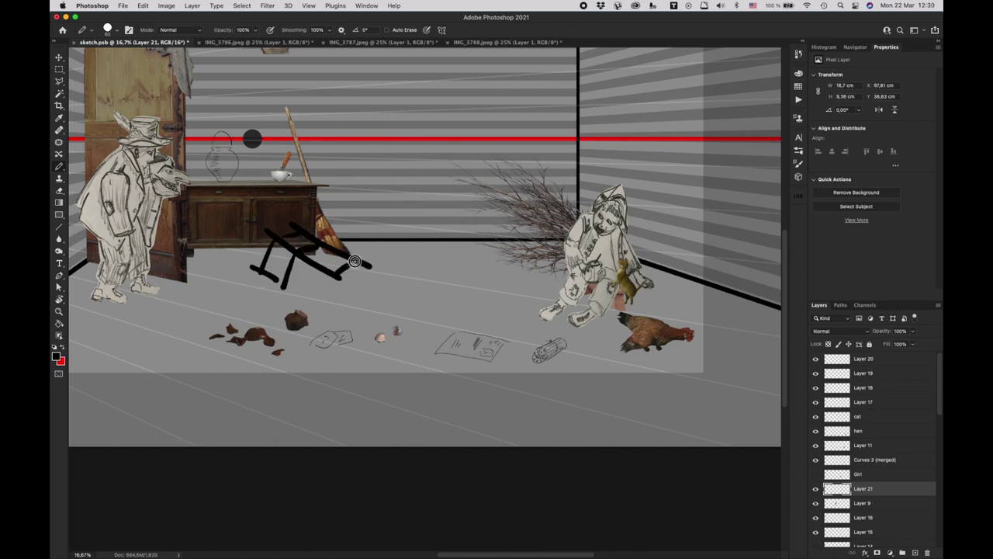
mouse_move(314, 252)
left_mouse_down()
mouse_move(299, 287)
mouse_move(294, 274)
left_mouse_up()
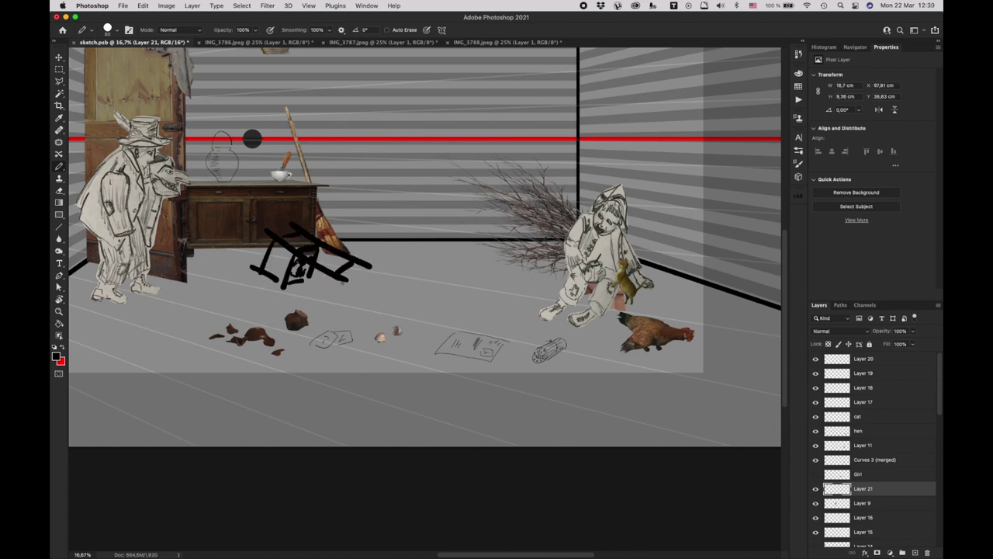
Step: Show the girl again and tint the chair dark brown with a clipped Color Fill layer
left_click(815, 473)
key("super+minus")
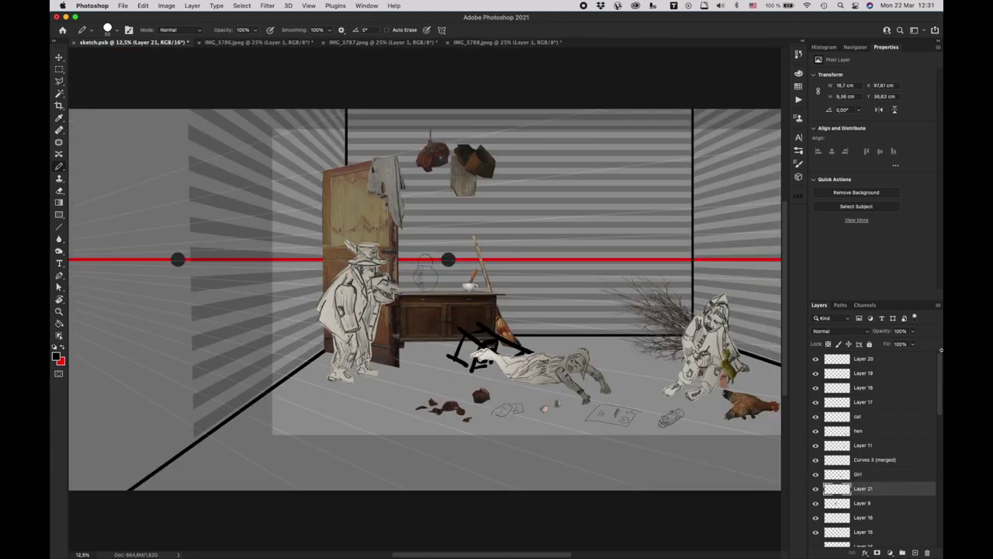
right_click(826, 485)
left_click(828, 476)
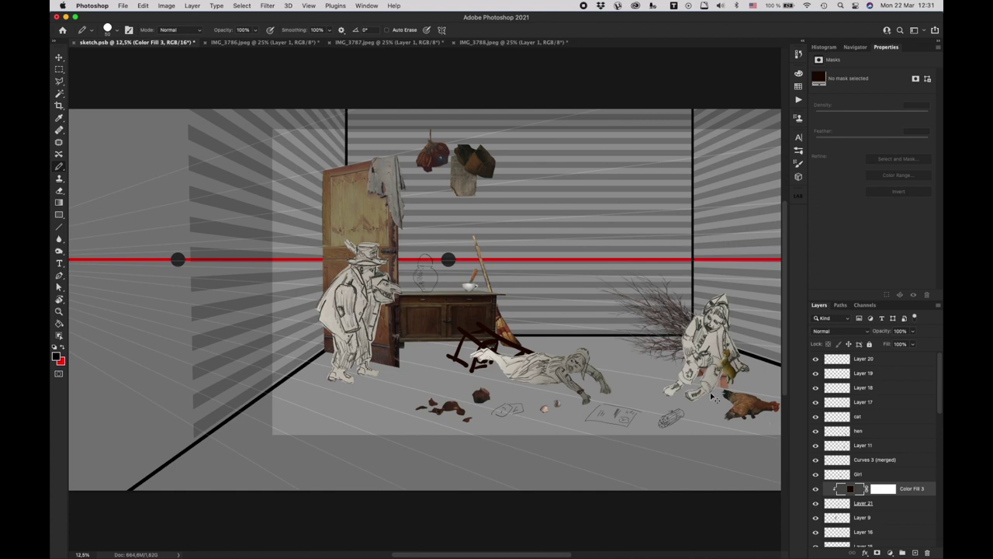
key("super+minus")
key("super+minus")
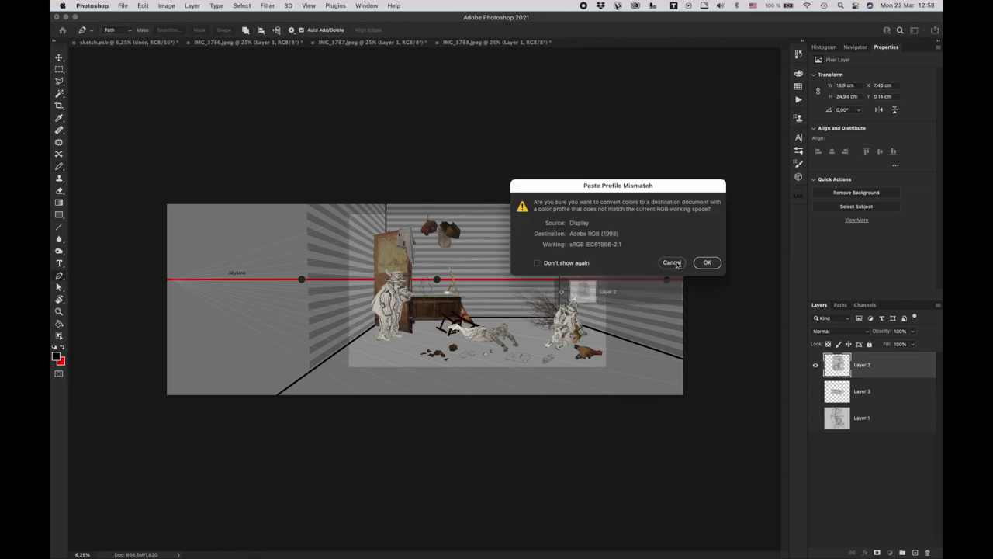
Step: Paste the fireplace sketch, enlarge it to about 543% and place it on the room's right side
left_click(706, 262)
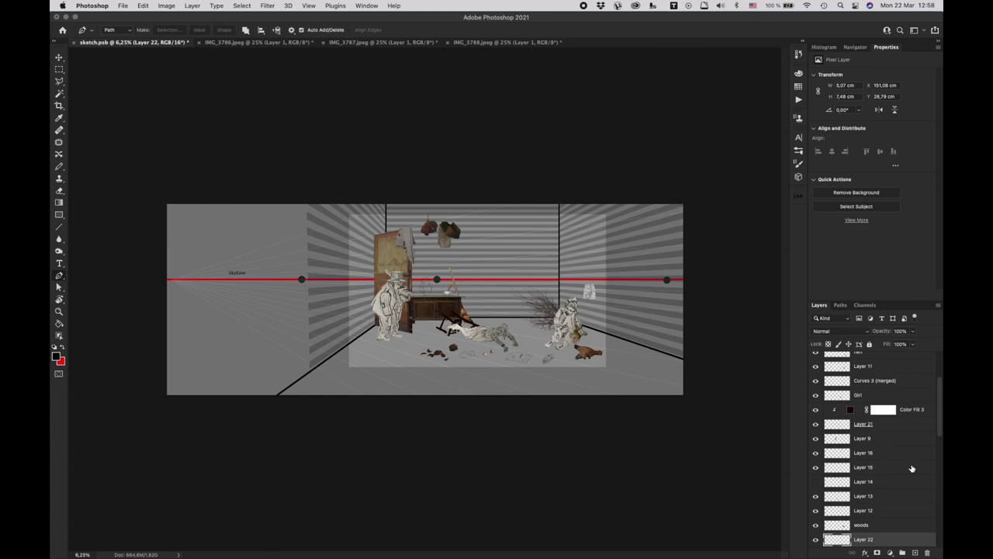
scroll(888, 520, "down", 2)
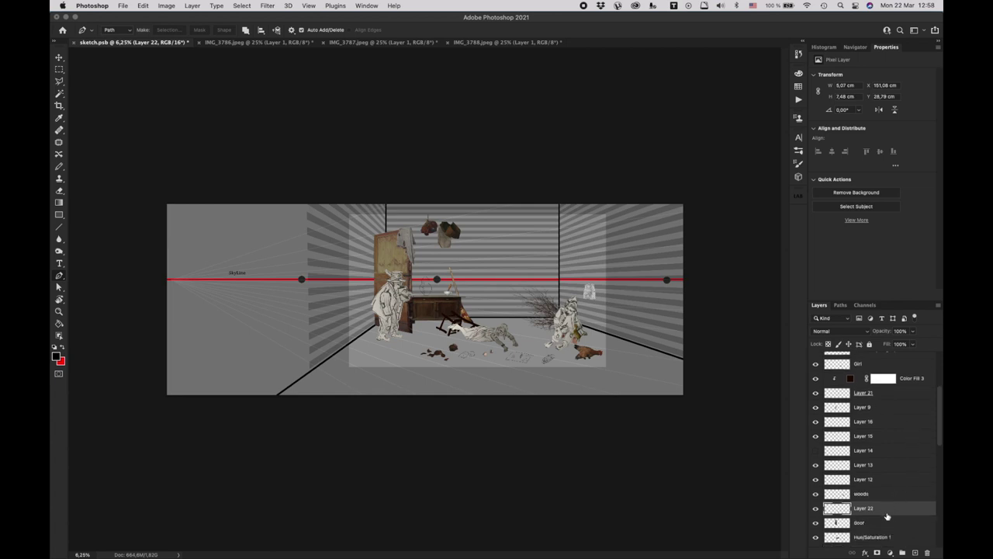
key("super+t")
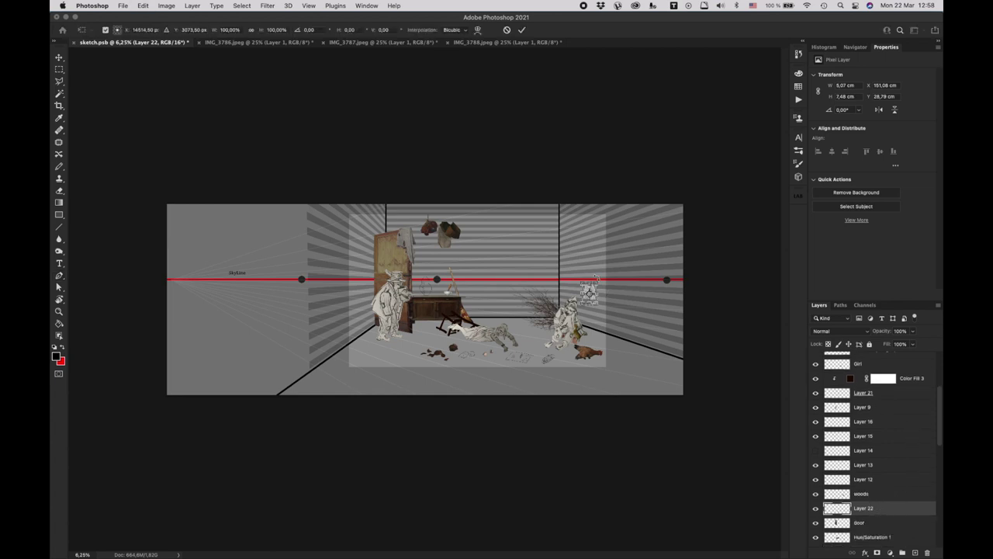
left_click_drag(599, 282, 658, 191)
left_click_drag(641, 289, 602, 341)
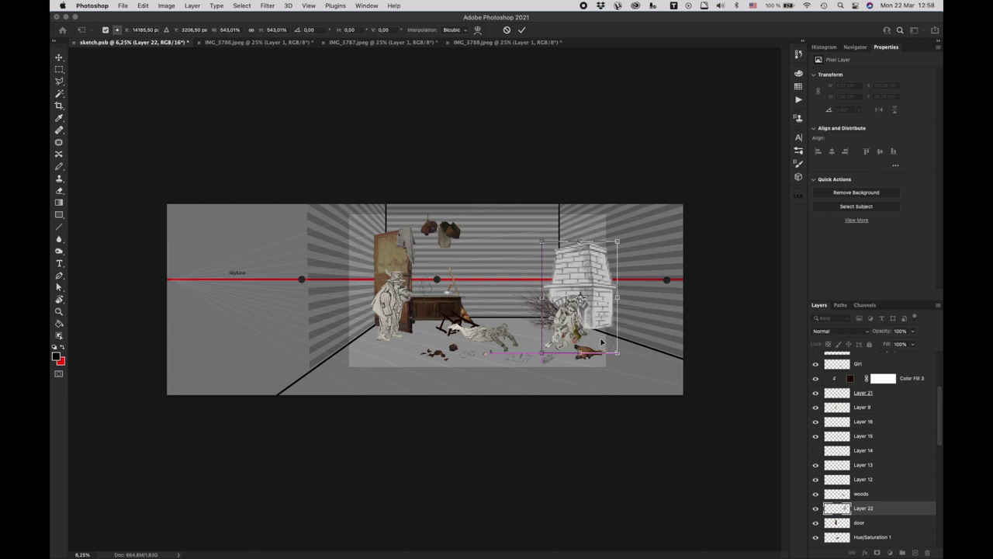
key("Return")
key("p")
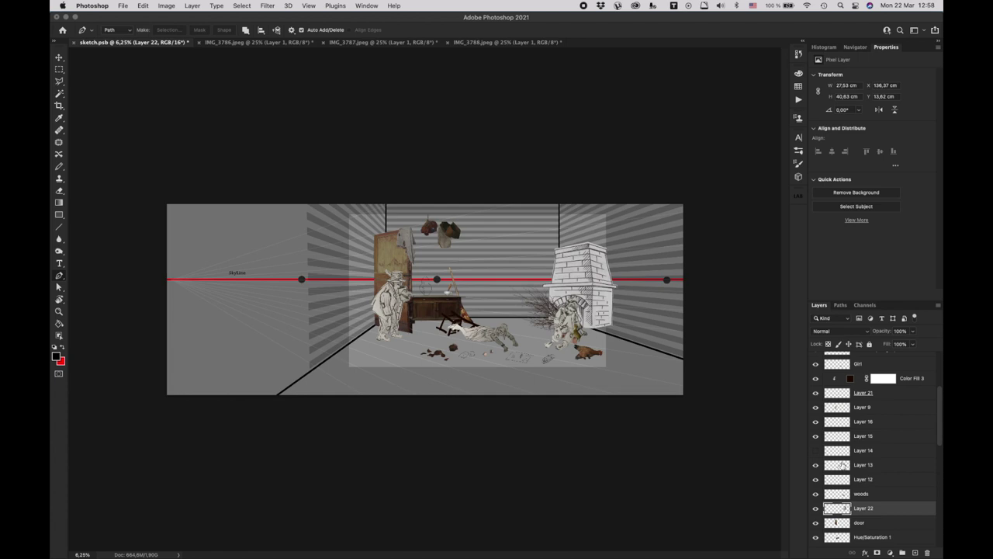
key("super+plus")
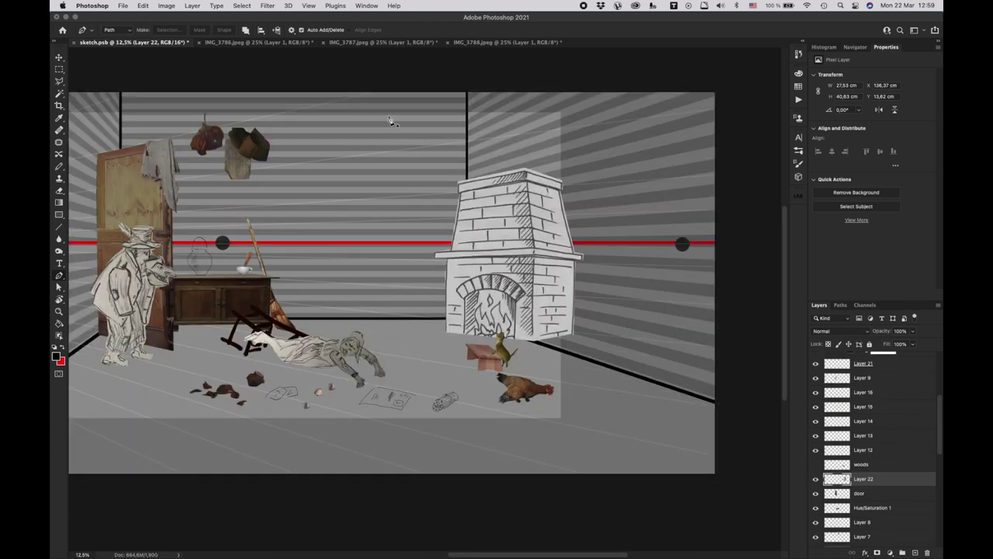
Step: Start Edit > Perspective Warp and draw a plane over the fireplace's chimney
left_click(124, 7)
mouse_move(143, 7)
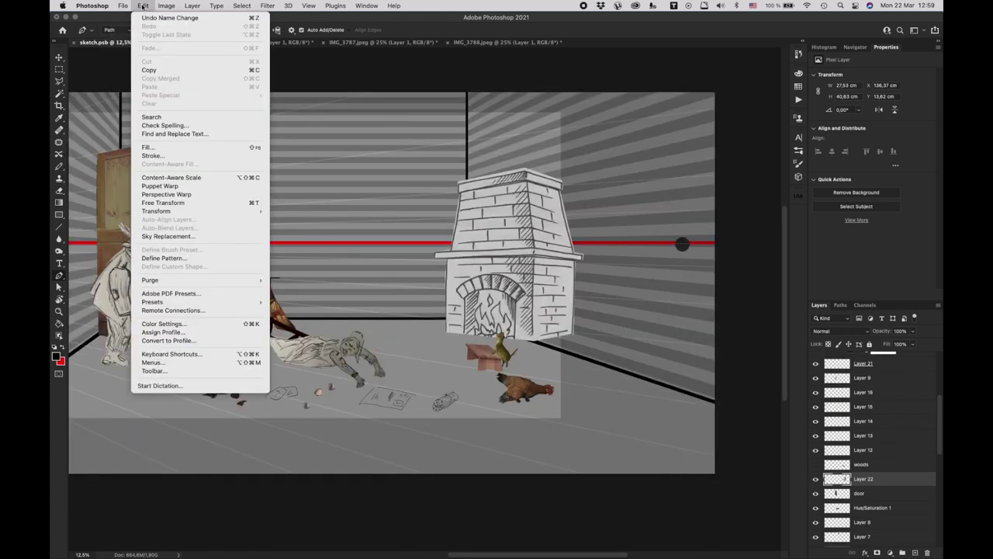
mouse_move(168, 212)
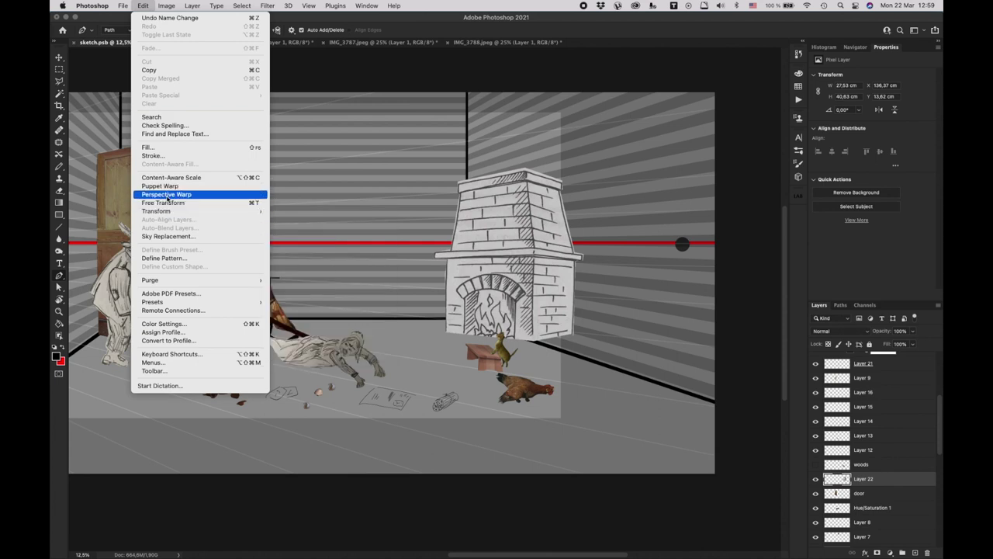
left_click(166, 194)
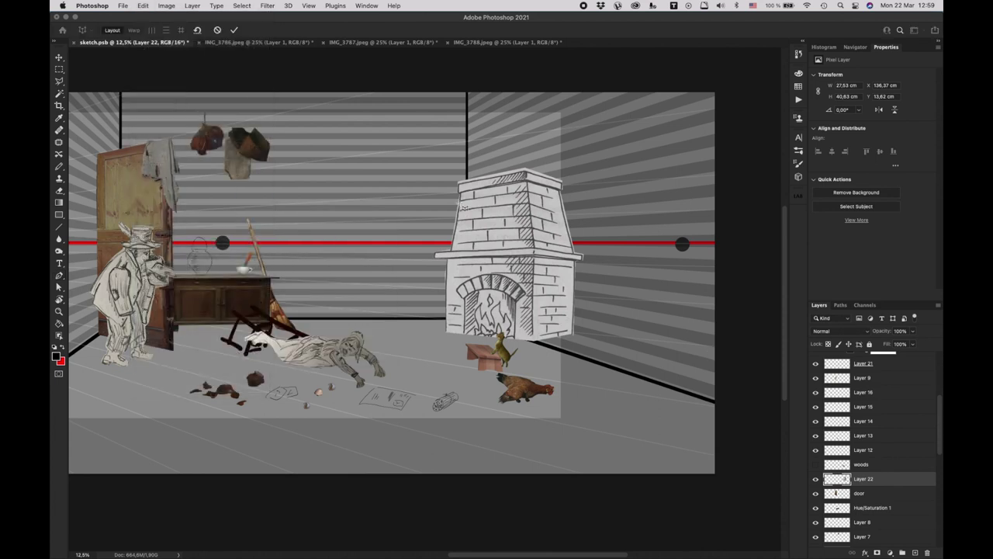
left_click_drag(456, 201, 528, 245)
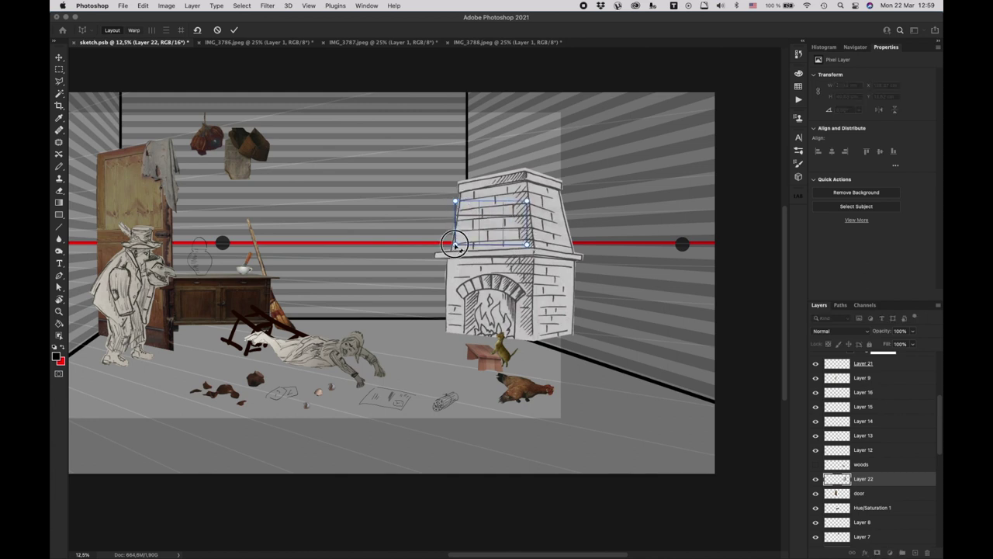
left_click_drag(455, 245, 433, 256)
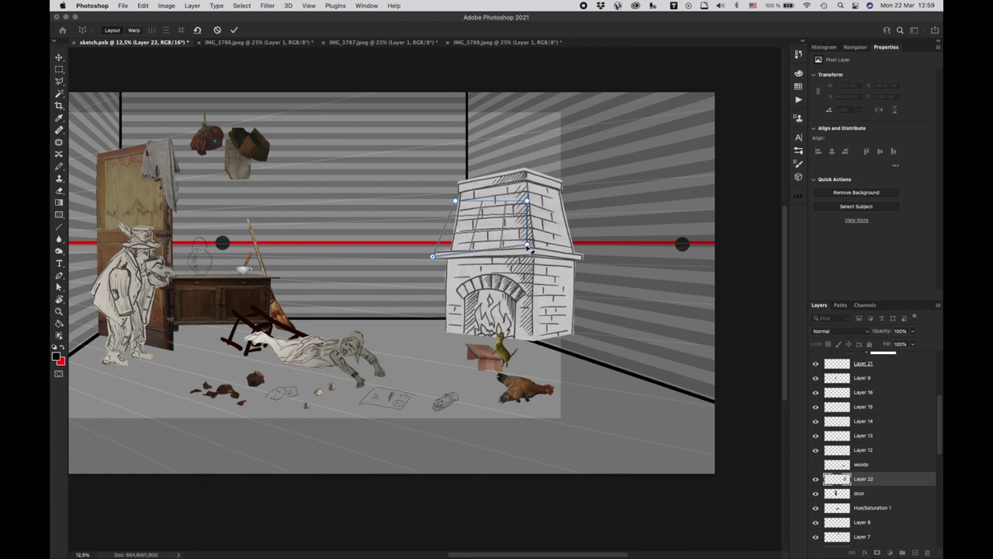
mouse_move(529, 247)
left_mouse_down()
mouse_move(543, 262)
mouse_move(535, 252)
left_mouse_up()
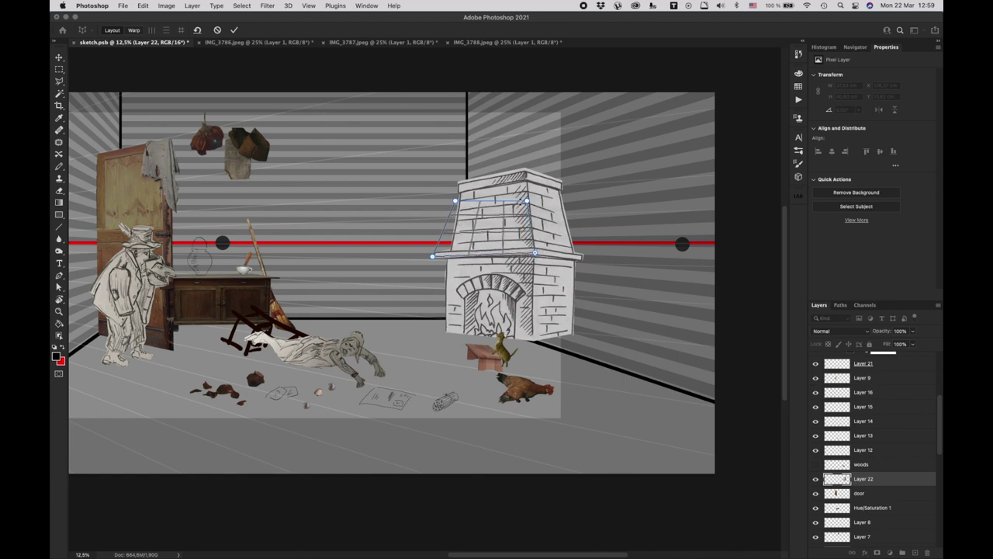
left_click_drag(528, 201, 526, 169)
left_click_drag(454, 202, 458, 181)
Step: Add joined planes over the fireplace's lower part and its right side
left_click_drag(451, 267, 532, 339)
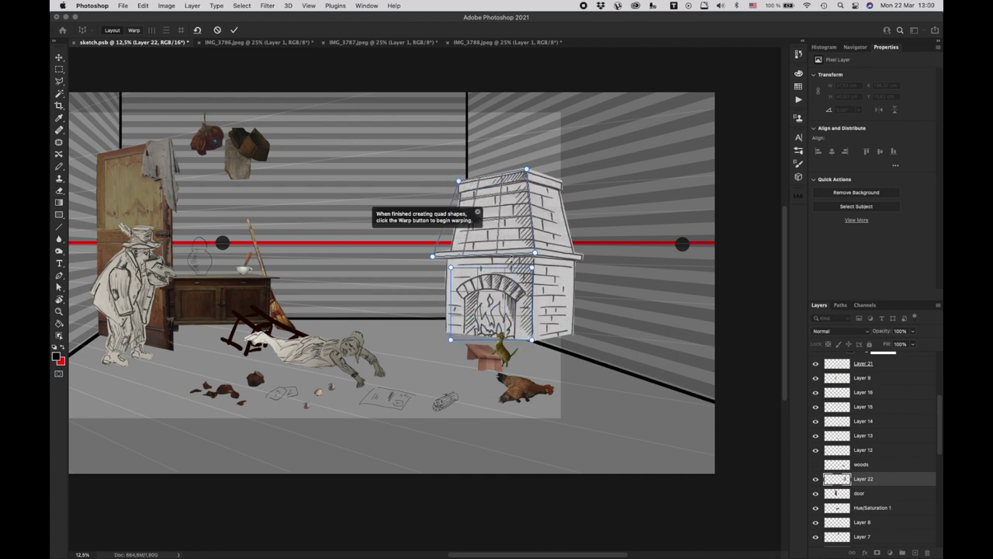
left_click_drag(537, 273, 535, 255)
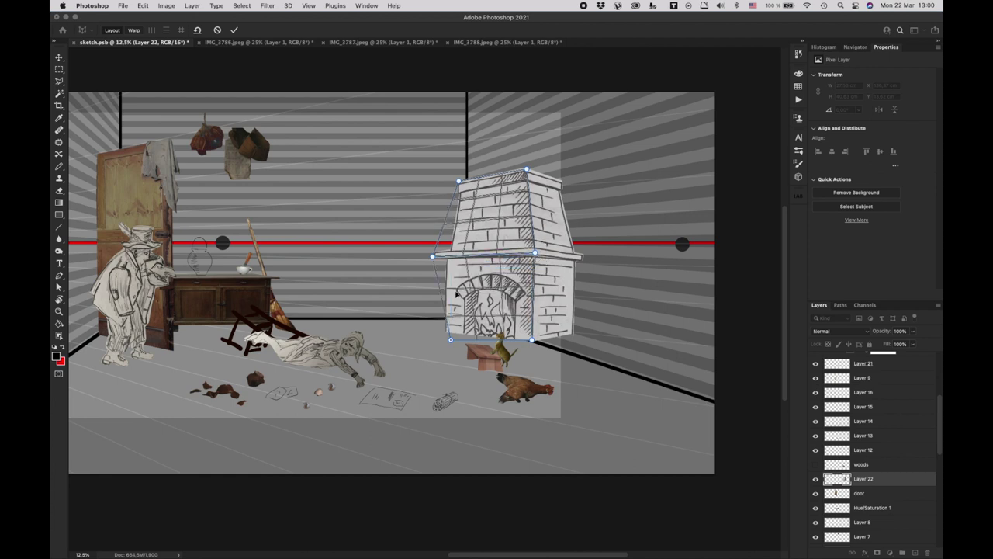
left_click_drag(456, 343, 446, 332)
mouse_move(547, 276)
left_mouse_down()
mouse_move(578, 330)
mouse_move(572, 319)
mouse_move(532, 339)
left_mouse_up()
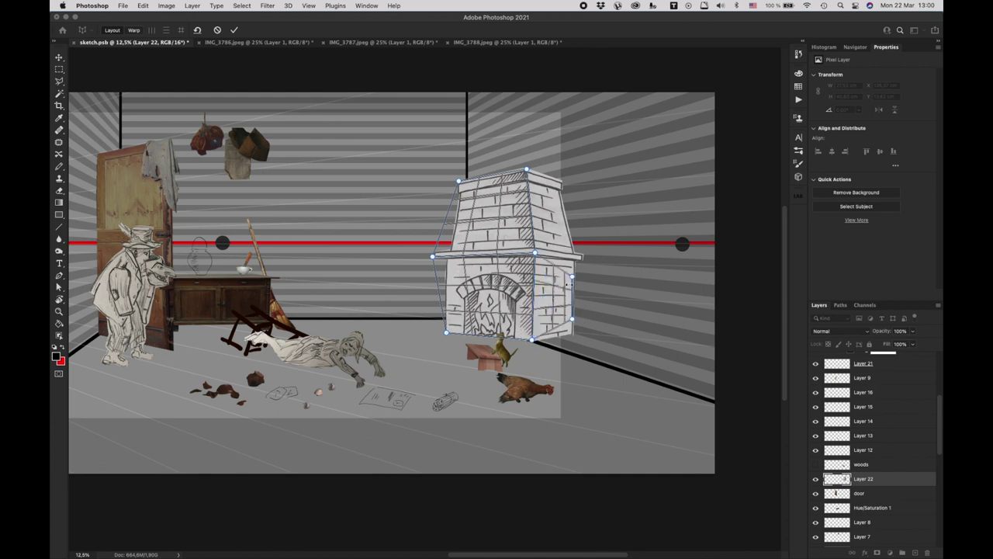
left_click_drag(574, 280, 583, 257)
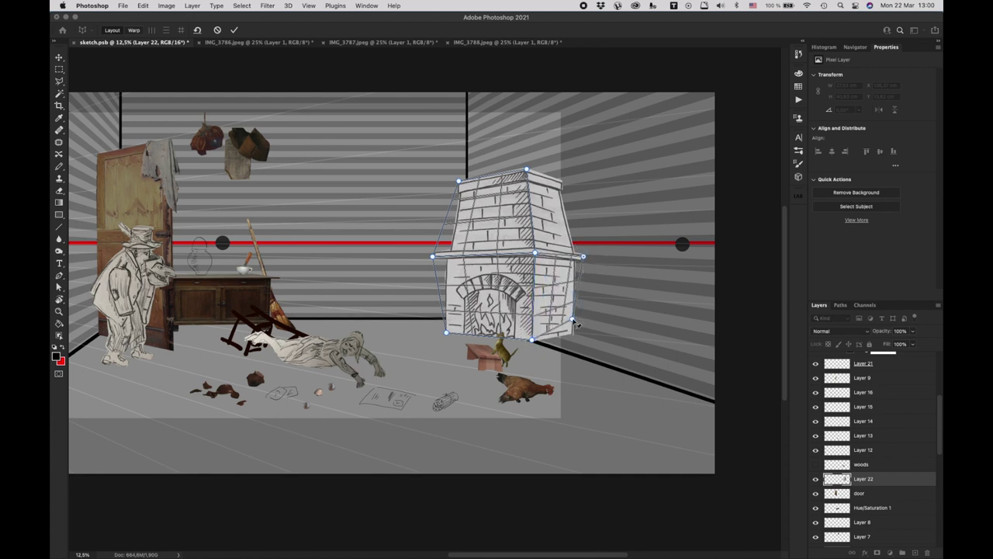
left_click_drag(576, 325, 578, 339)
left_click_drag(541, 198, 581, 255)
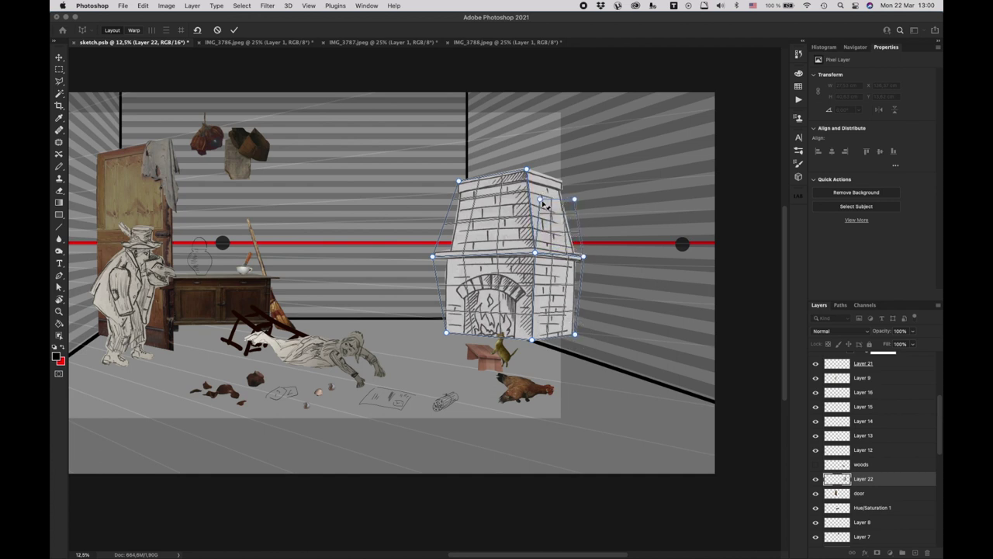
left_click_drag(543, 203, 562, 181)
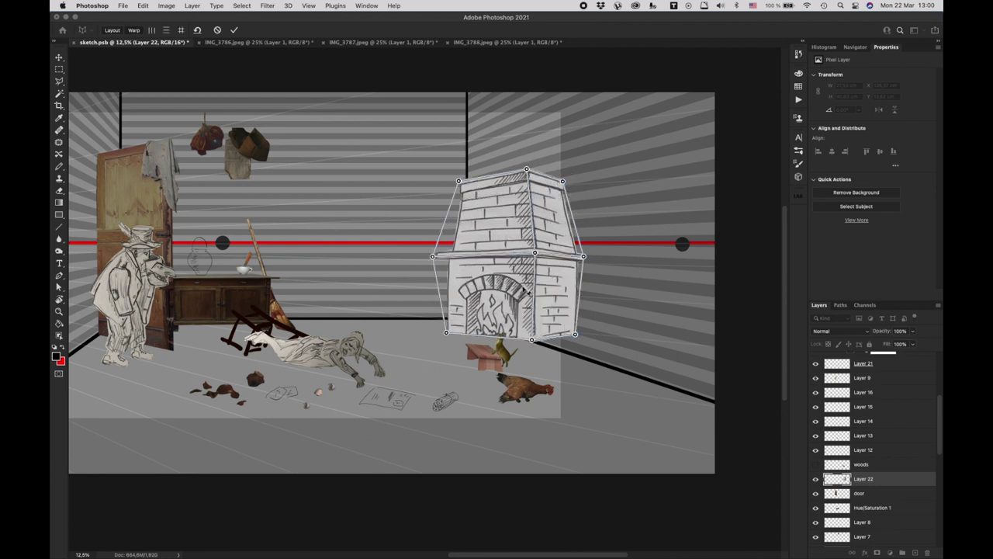
Step: Drag the corner pins to fit the fireplace into the right-hand corner and apply the warp
left_click_drag(449, 331, 463, 314)
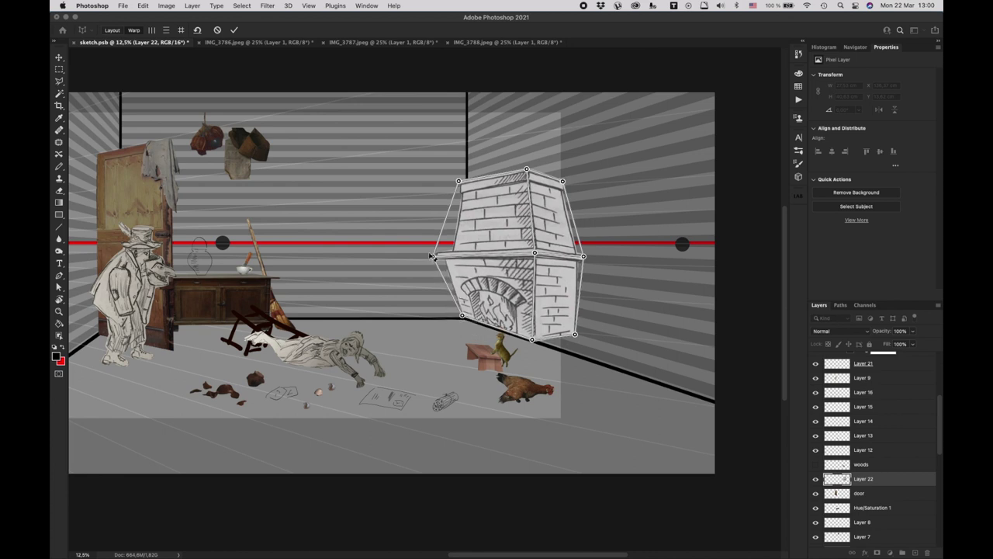
left_click_drag(432, 256, 451, 247)
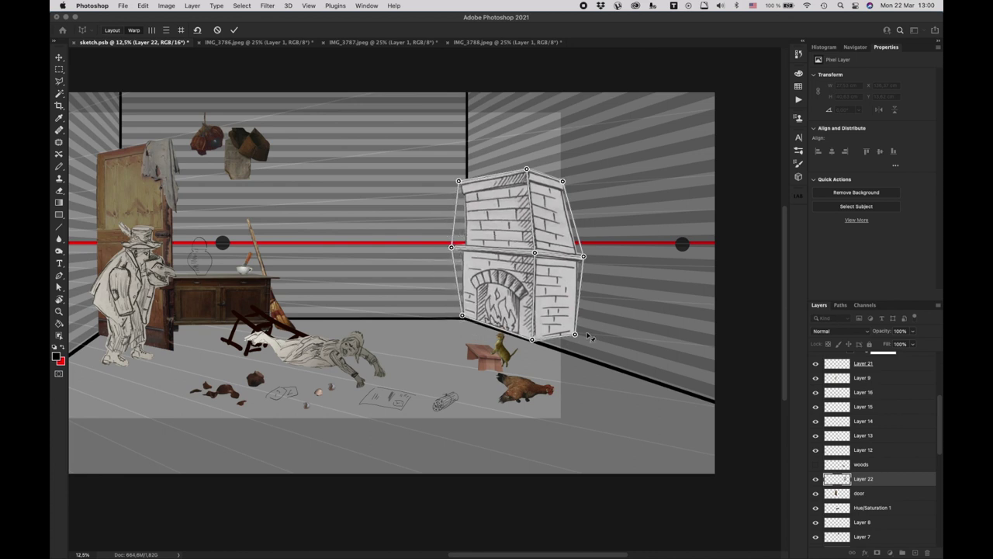
left_click_drag(583, 339, 581, 344)
left_click_drag(585, 257, 580, 253)
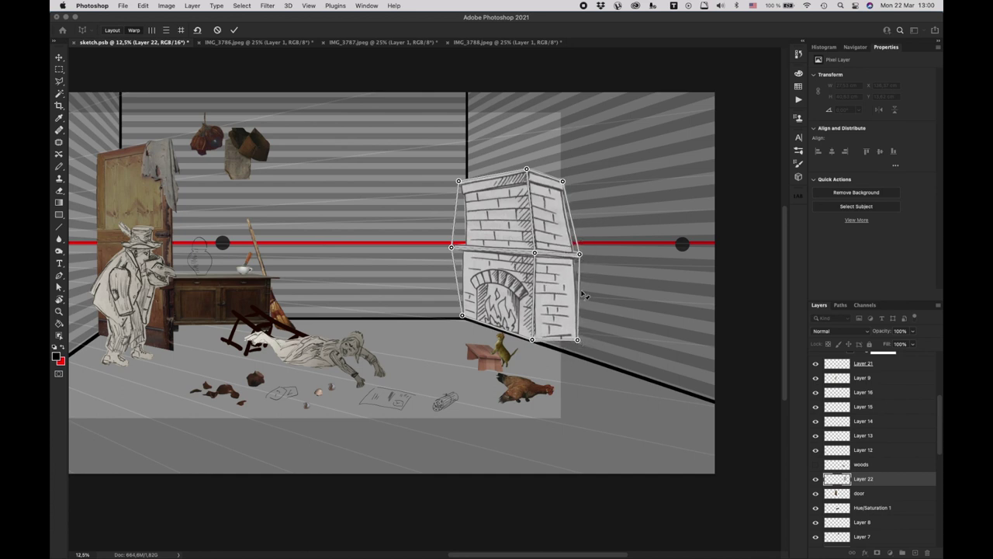
left_click_drag(580, 342, 565, 337)
left_click_drag(581, 257, 572, 253)
left_click_drag(564, 181, 536, 169)
left_click_drag(459, 181, 472, 177)
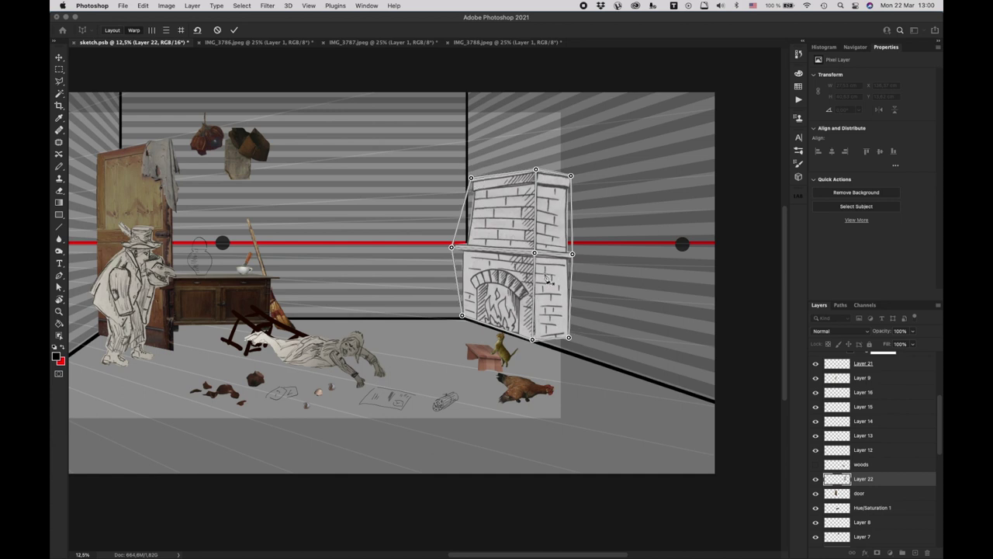
key("Return")
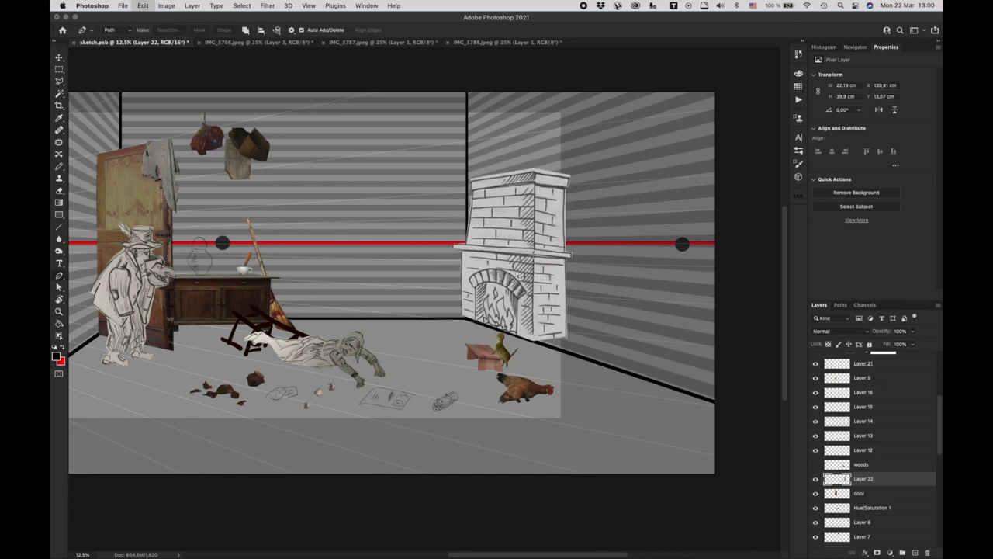
Step: Move the fireplace up and right, enlarge it to about 110%, and stretch it taller
key("ctrl+t")
left_click_drag(509, 292, 513, 325)
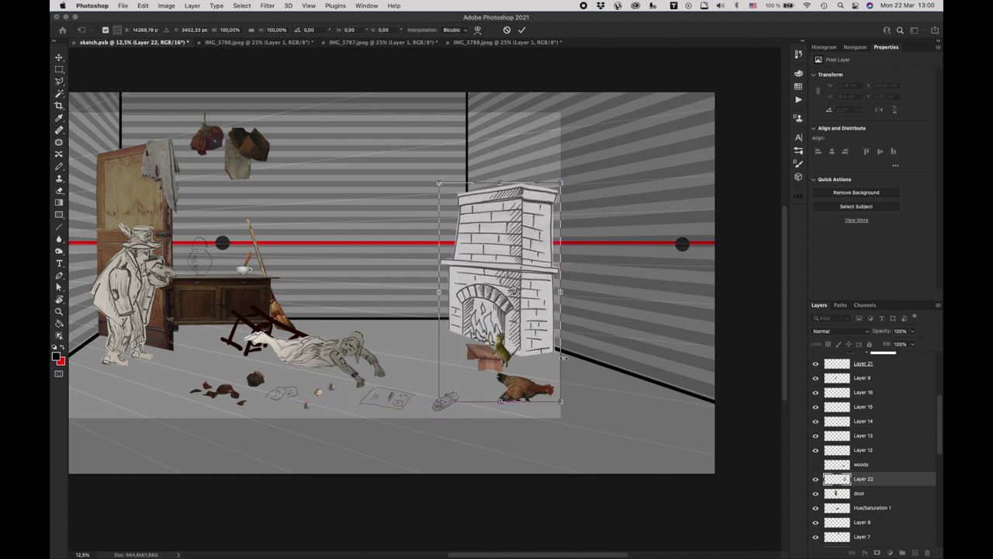
left_click_drag(561, 403, 572, 423)
left_click_drag(559, 344, 566, 330)
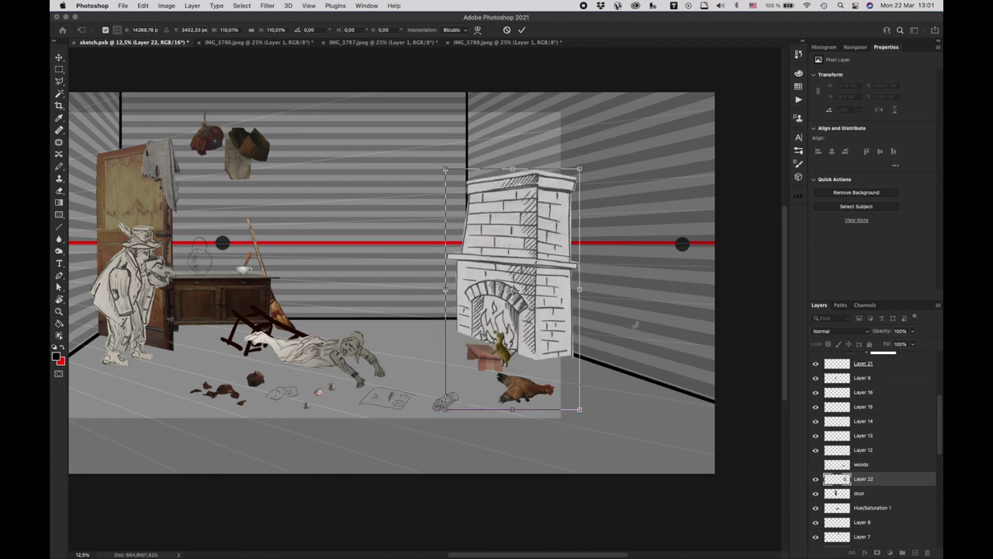
mouse_move(571, 329)
left_mouse_down()
mouse_move(567, 316)
mouse_move(543, 330)
mouse_move(563, 326)
mouse_move(553, 326)
left_mouse_up()
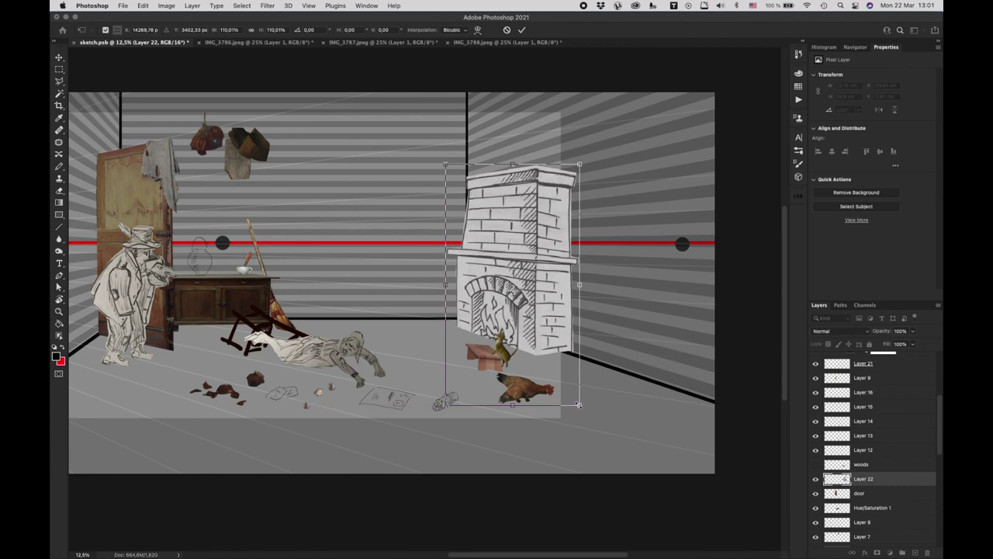
left_click_drag(579, 404, 587, 419)
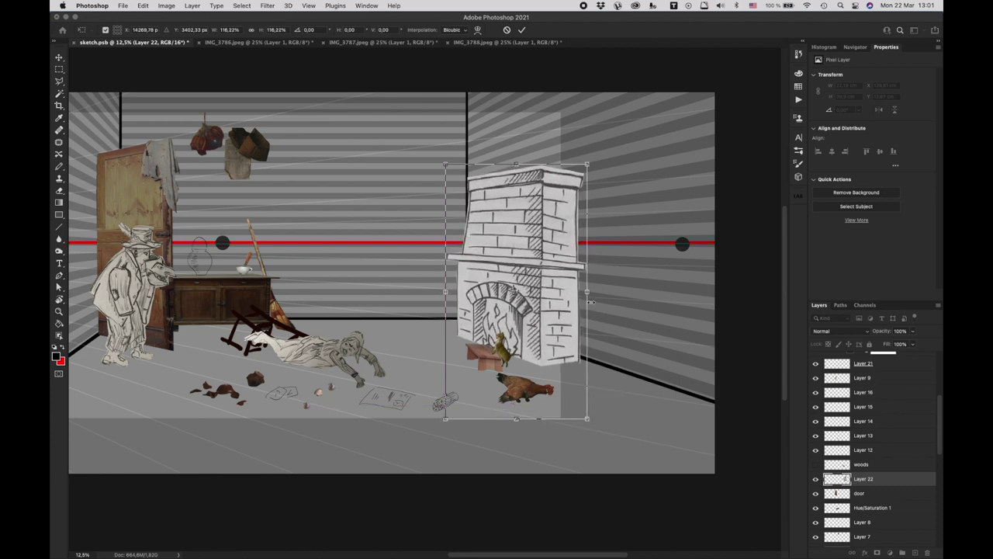
left_click_drag(522, 166, 523, 134)
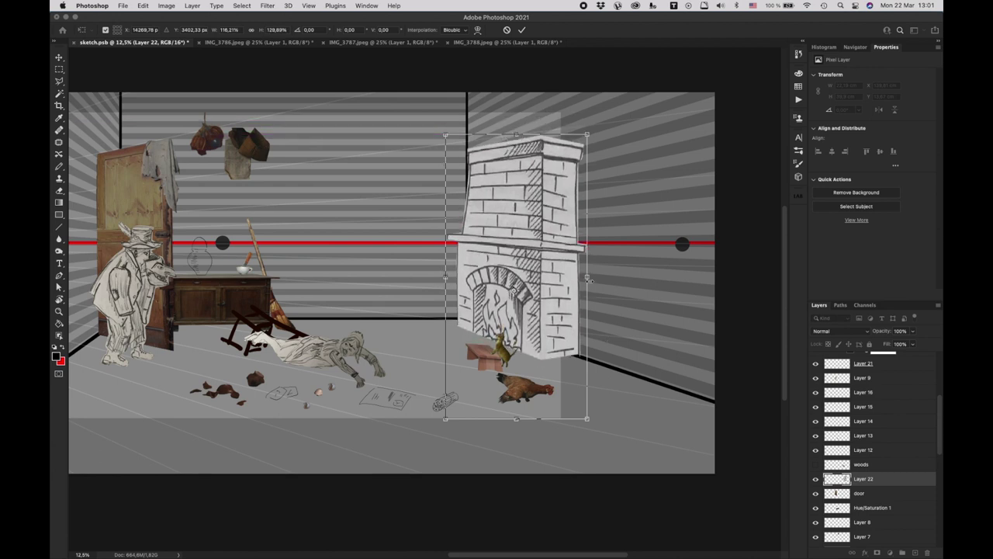
Step: Distort the fireplace's right side upward to about a -3.32° skew and commit it
right_click(567, 278)
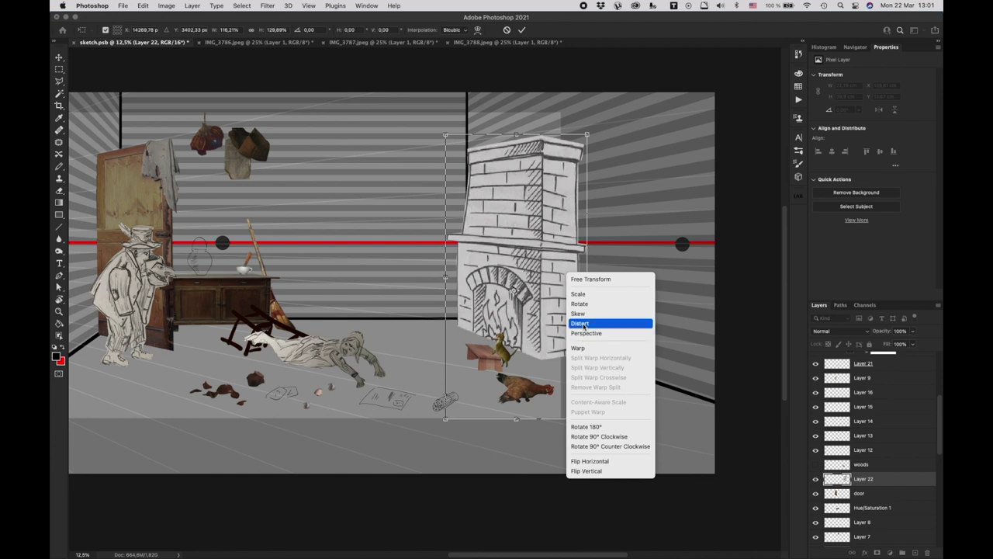
left_click(585, 322)
left_click_drag(588, 275, 568, 292)
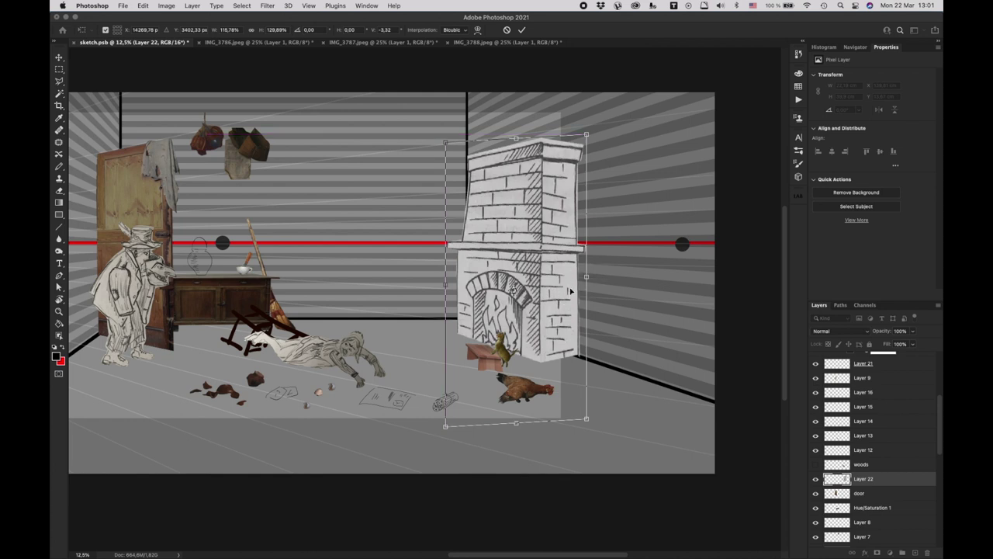
key("Return")
key("p")
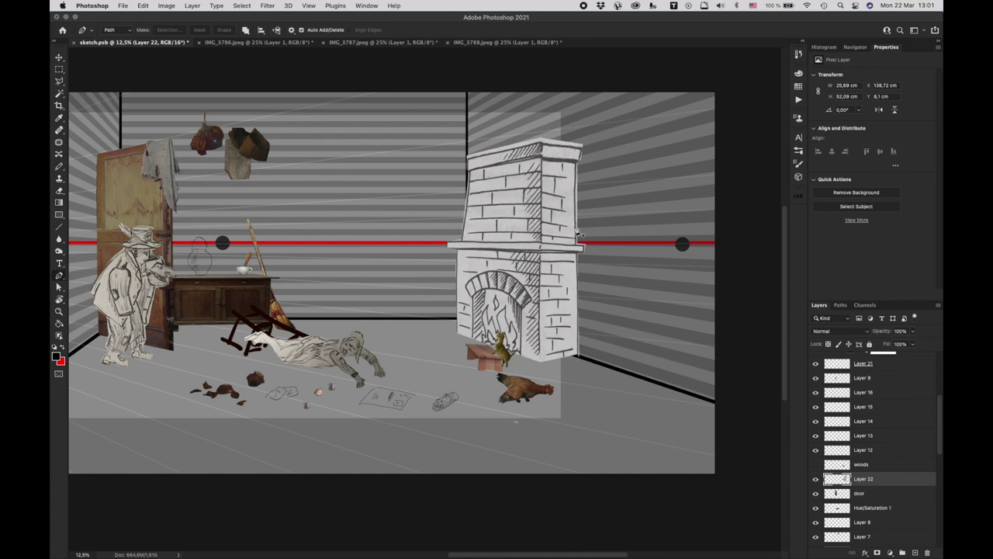
Step: Show the woods and boy2 layers and fade the fireplace Layer 22 to 51% opacity
left_click(815, 465)
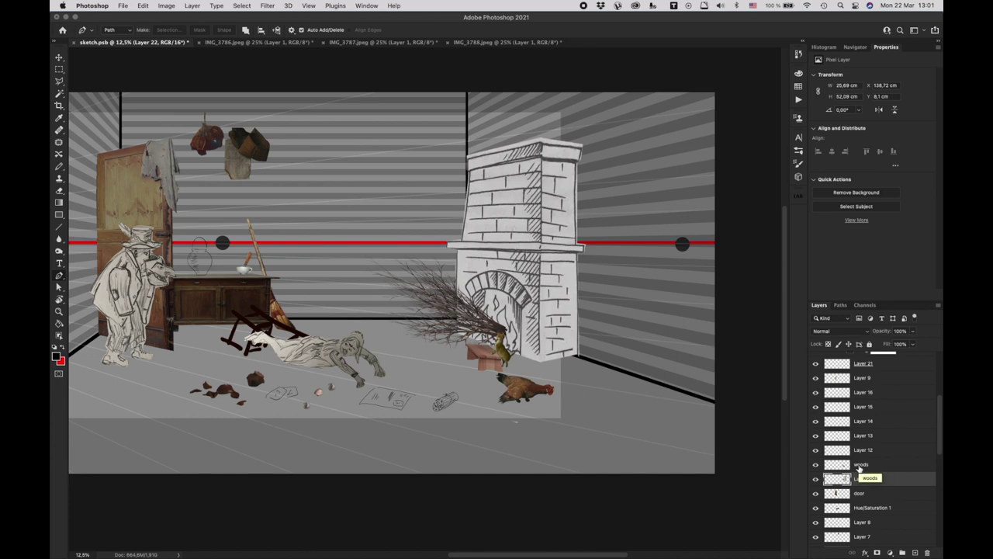
scroll(864, 454, "up", 3)
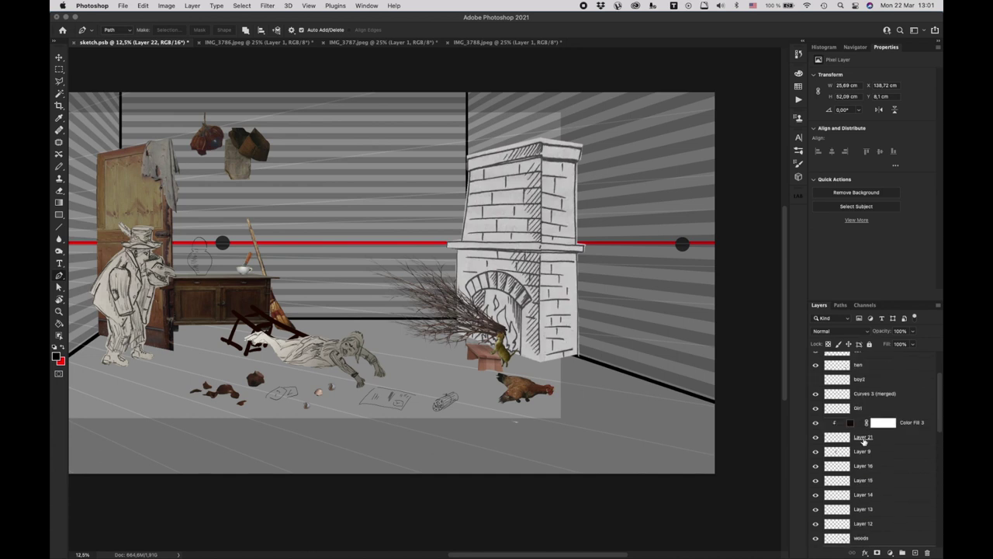
left_click(816, 379)
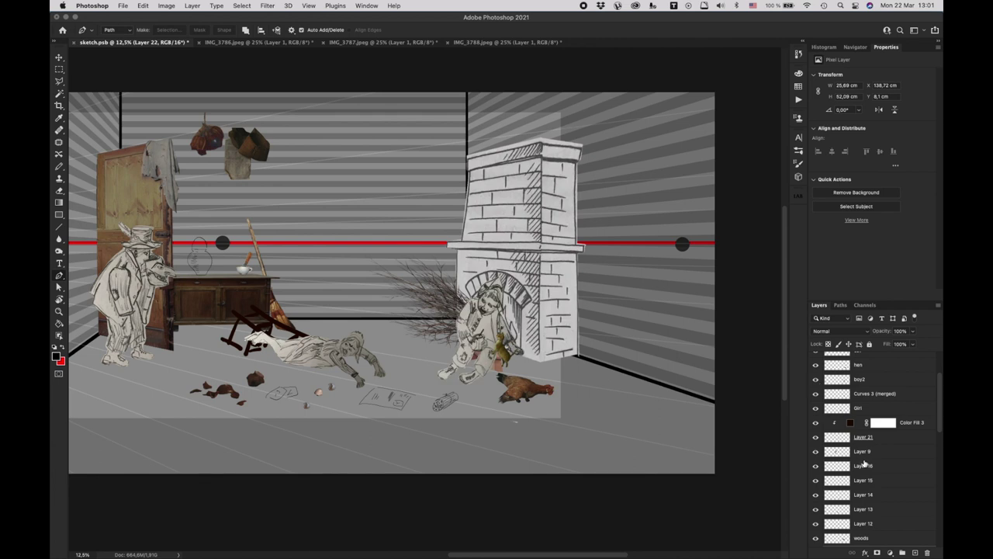
scroll(870, 466, "down", 2)
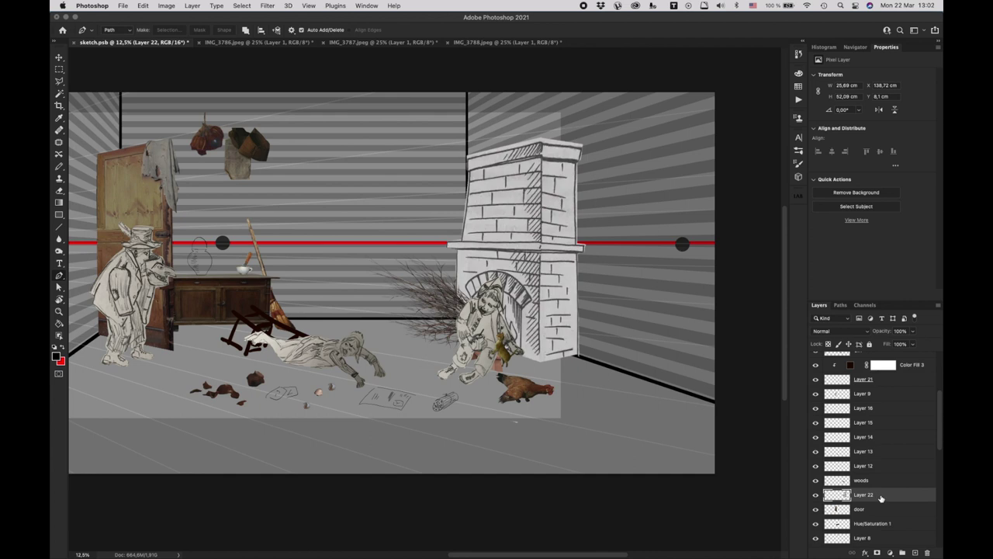
left_click(914, 333)
left_click_drag(914, 343, 891, 343)
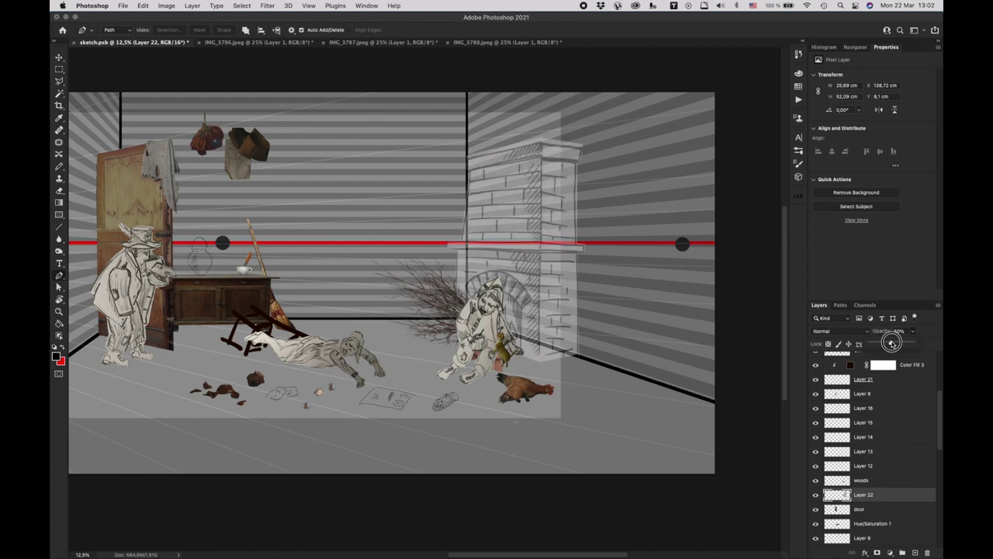
Step: Move Color Fill 2 to the top of the layer stack at 100% opacity and zoom out
left_click(897, 471)
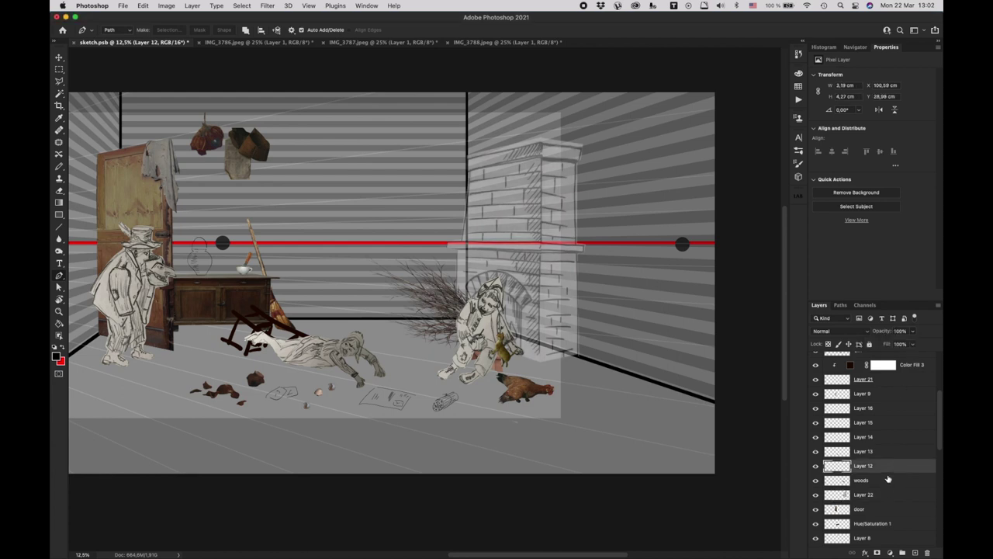
scroll(888, 479, "down", 5)
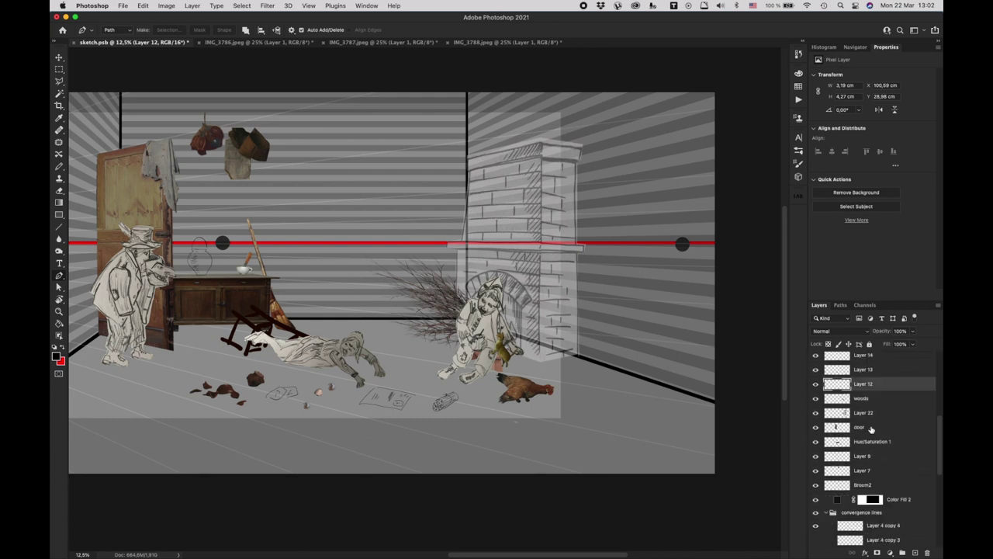
scroll(877, 458, "down", 2)
left_click(912, 471)
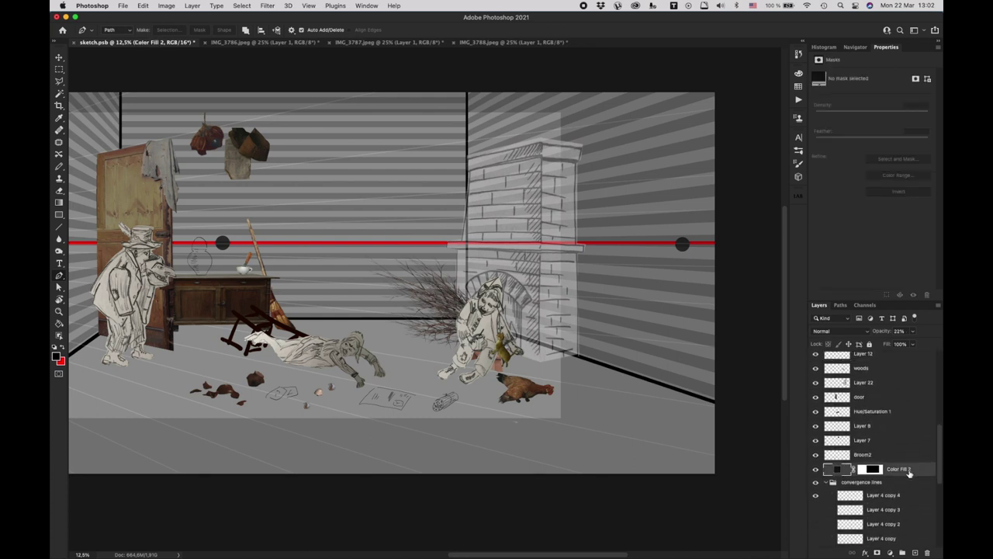
left_click_drag(909, 470, 902, 364)
double_click(908, 361)
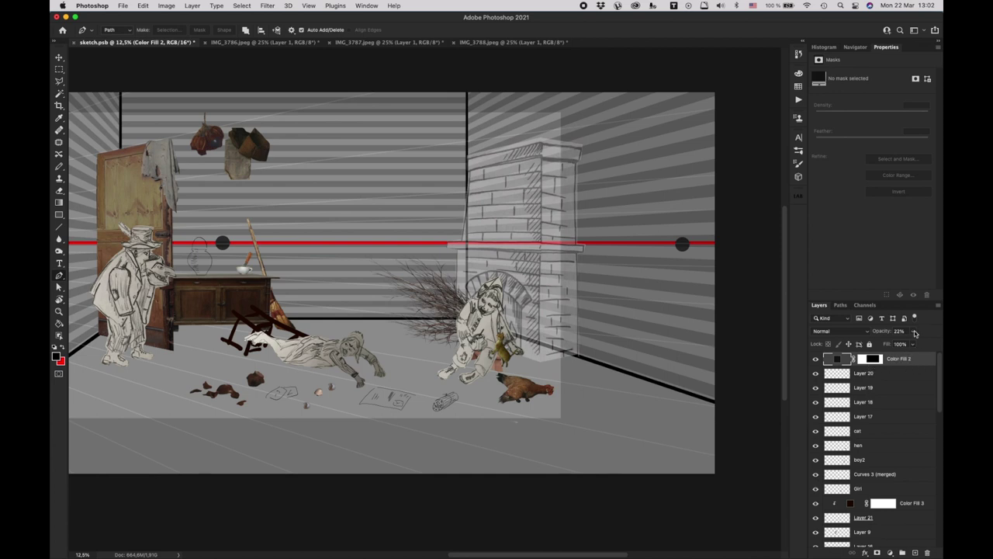
left_click_drag(919, 342, 937, 342)
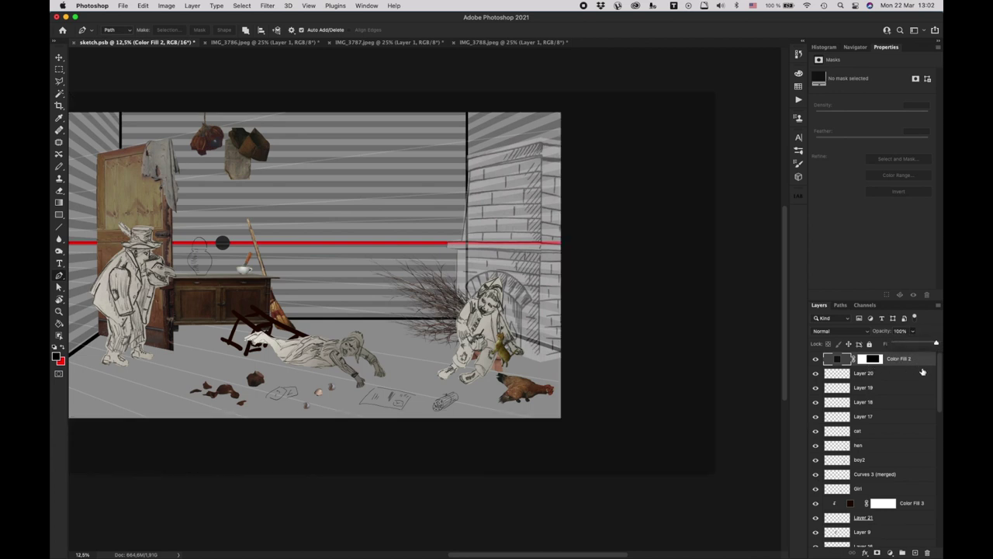
key("super+minus")
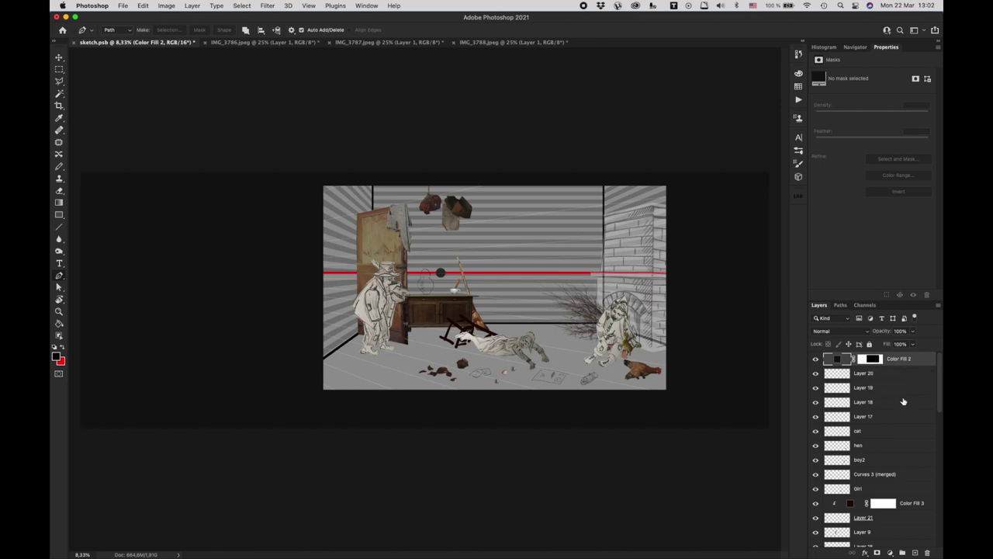
left_click(880, 461)
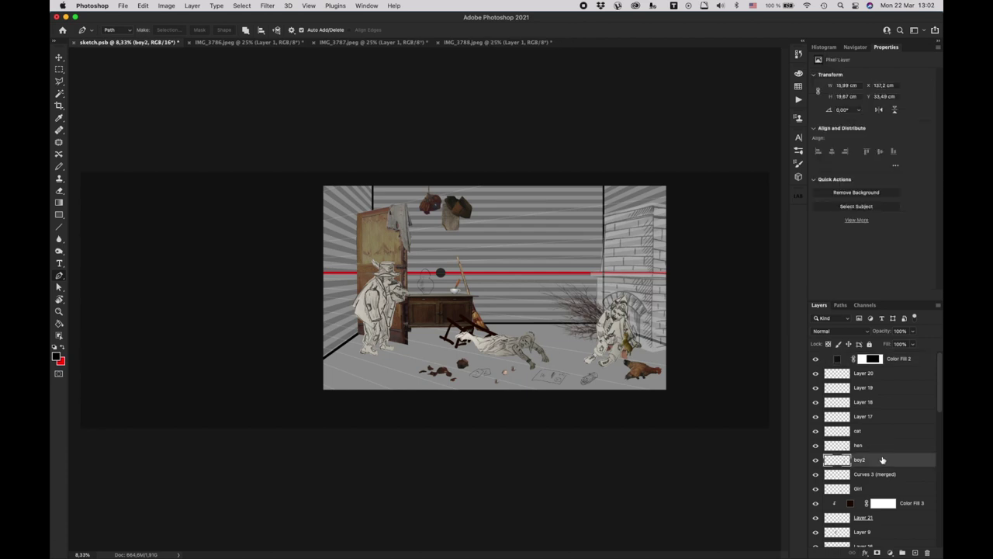
left_click(876, 446, "shift")
left_click(865, 431, "shift")
key("super+t")
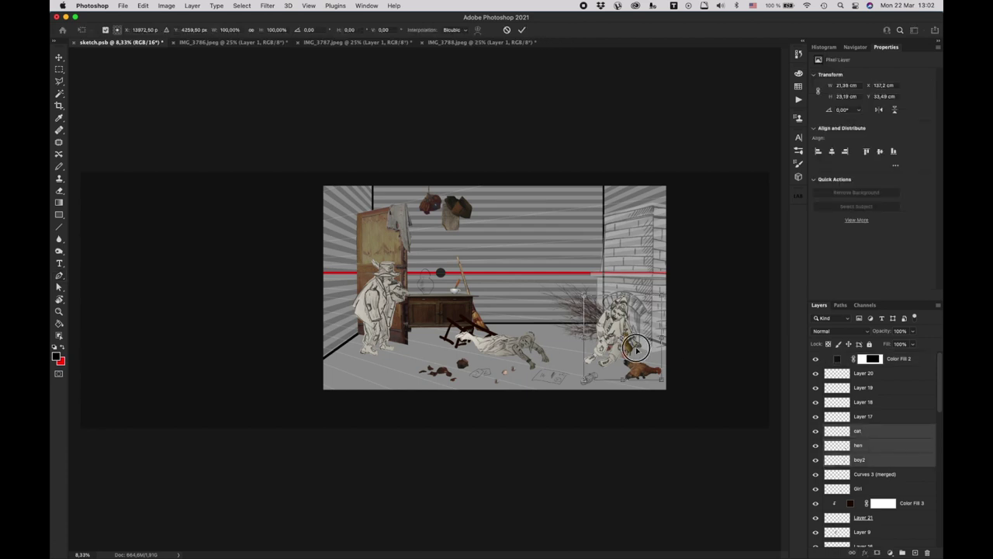
key("shift+Left")
key("shift+Left")
key("Return")
left_click(870, 474, "shift")
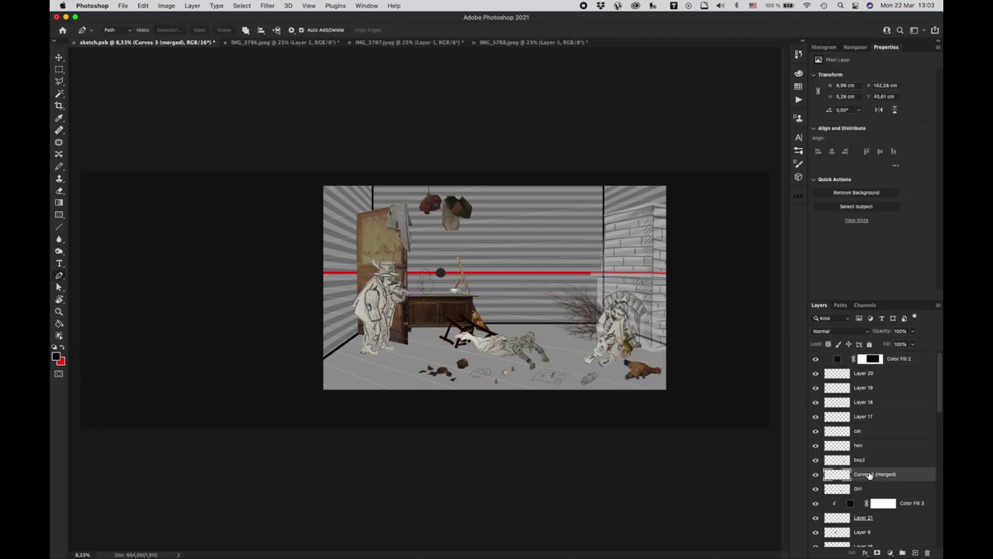
key("super+t")
mouse_move(591, 336)
left_mouse_down()
mouse_move(582, 330)
mouse_move(594, 326)
left_mouse_up()
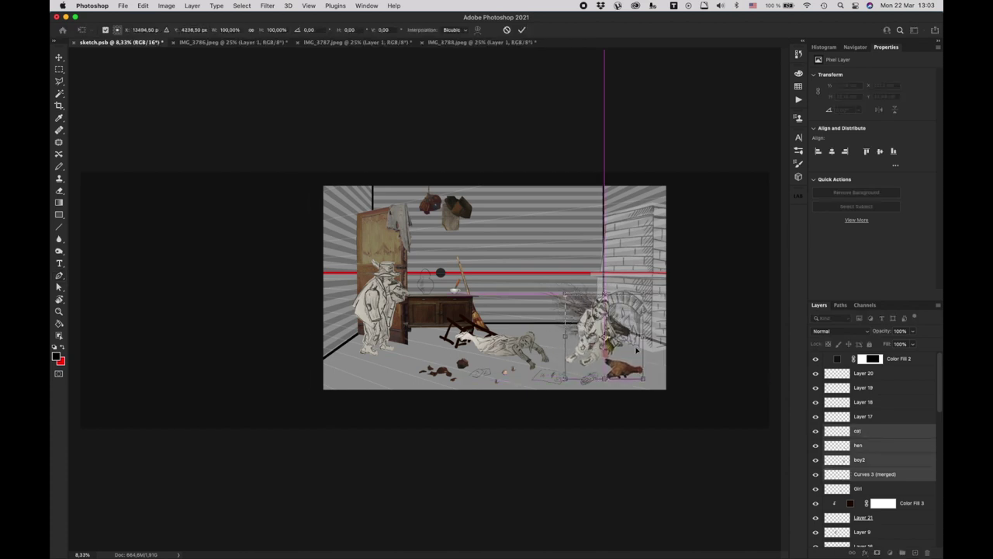
key("Return")
key("p")
scroll(904, 475, "down", 5)
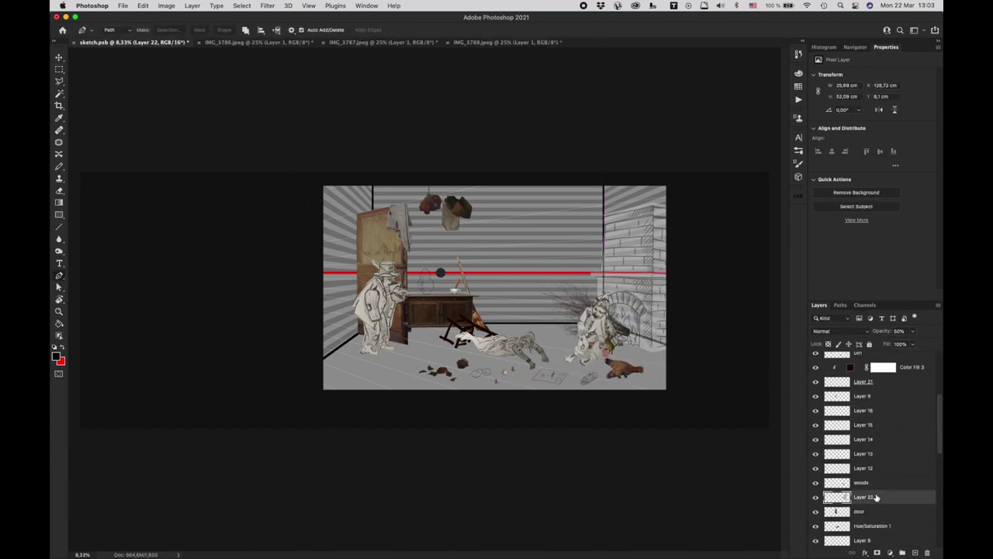
left_click(878, 498)
key("super+t")
left_click_drag(633, 298, 648, 300)
key("Return")
scroll(877, 450, "up", 5)
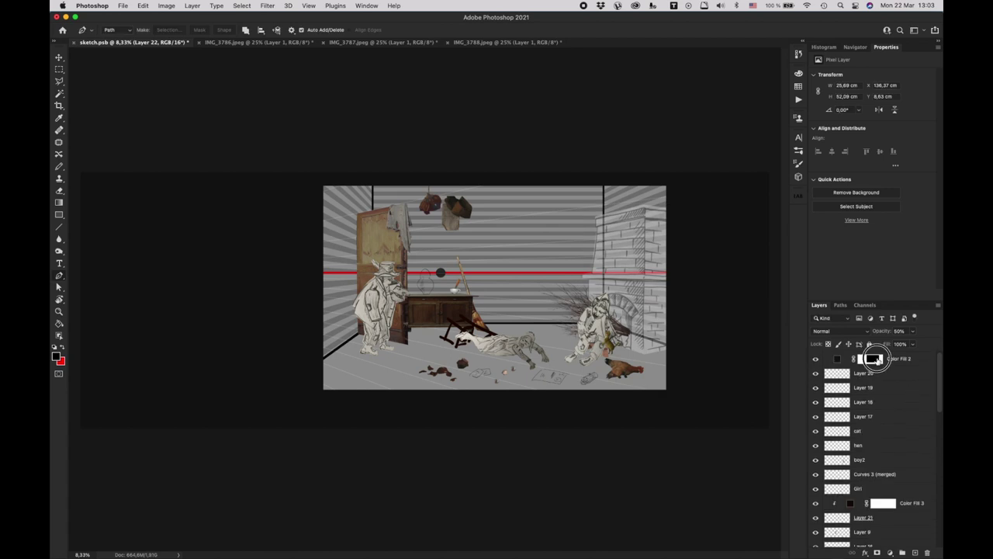
double_click(830, 358)
key("Return")
left_click(871, 359)
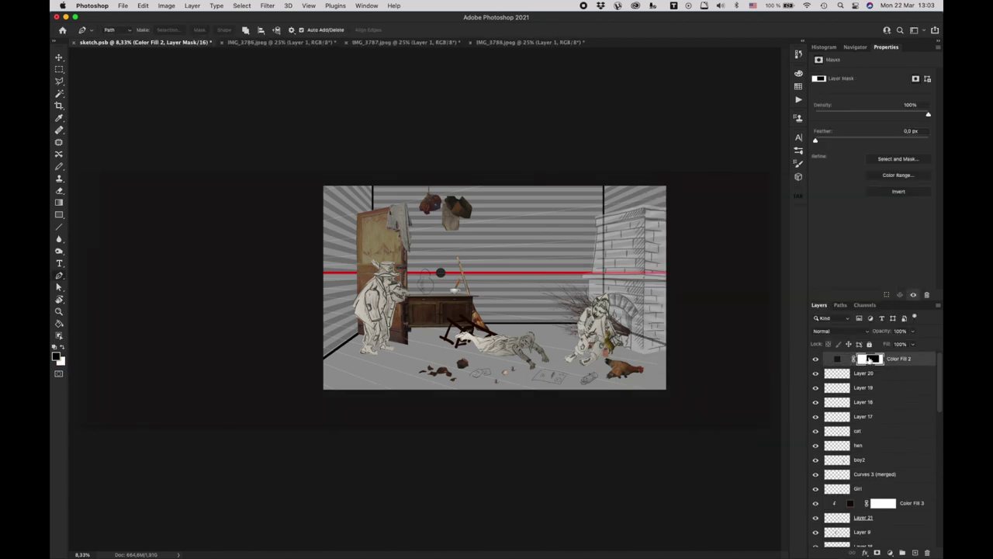
key("super+t")
left_click_drag(492, 388, 487, 398)
key("Return")
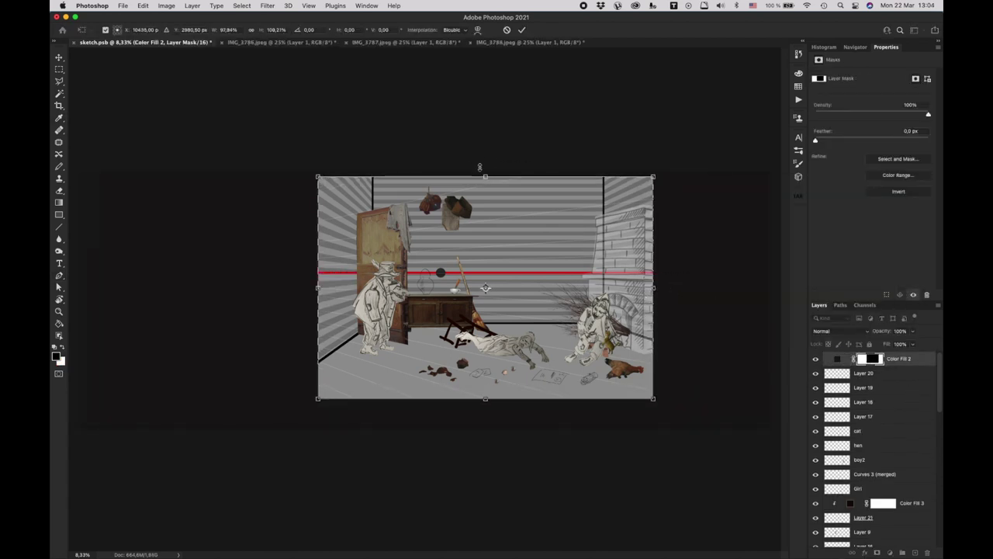
scroll(890, 454, "down", 5)
left_click(860, 479)
key("super+t")
left_click_drag(383, 202, 383, 190)
key("super+plus")
key("super+plus")
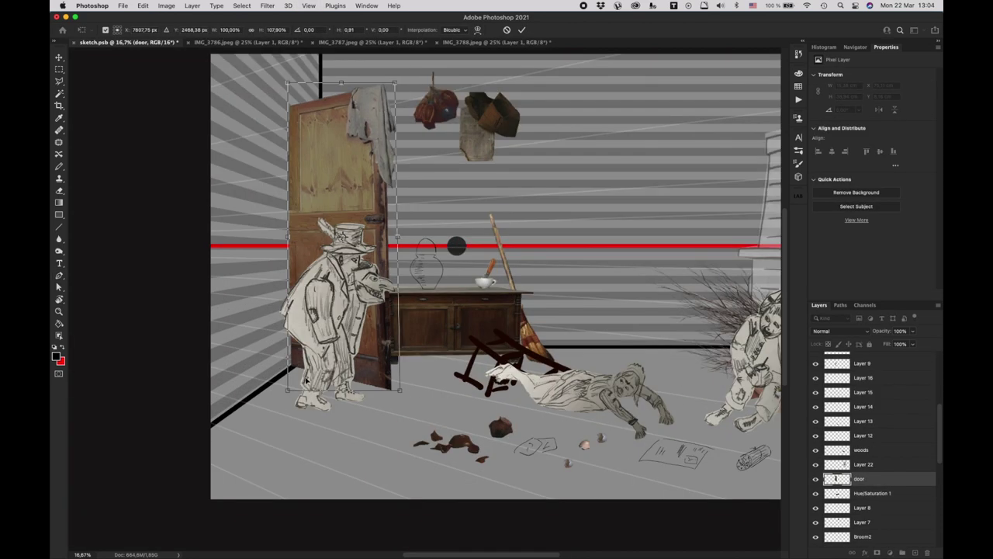
key("Return")
key("p")
key("super+minus")
key("super+minus")
key("super+minus")
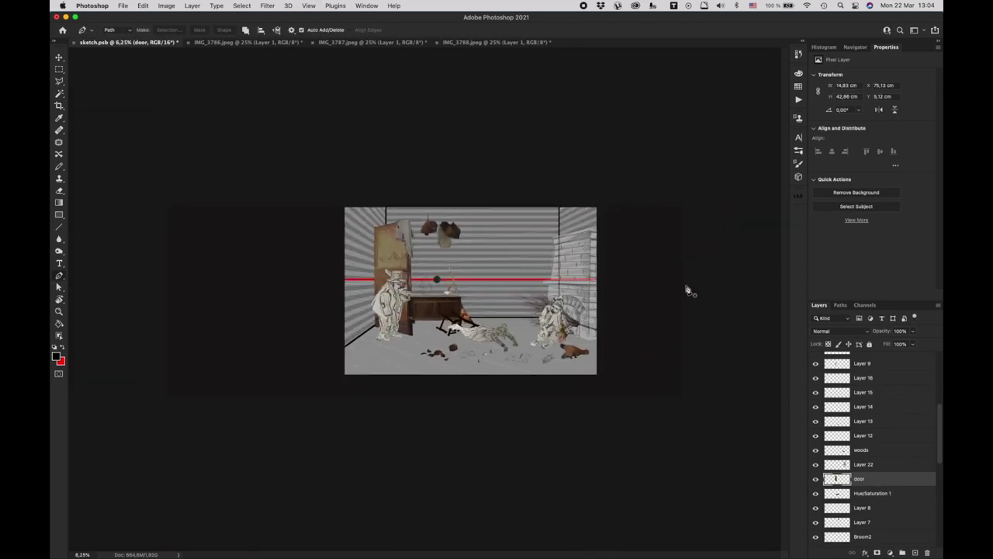
key("super+z")
key("super+z")
key("super+z")
key("super+z")
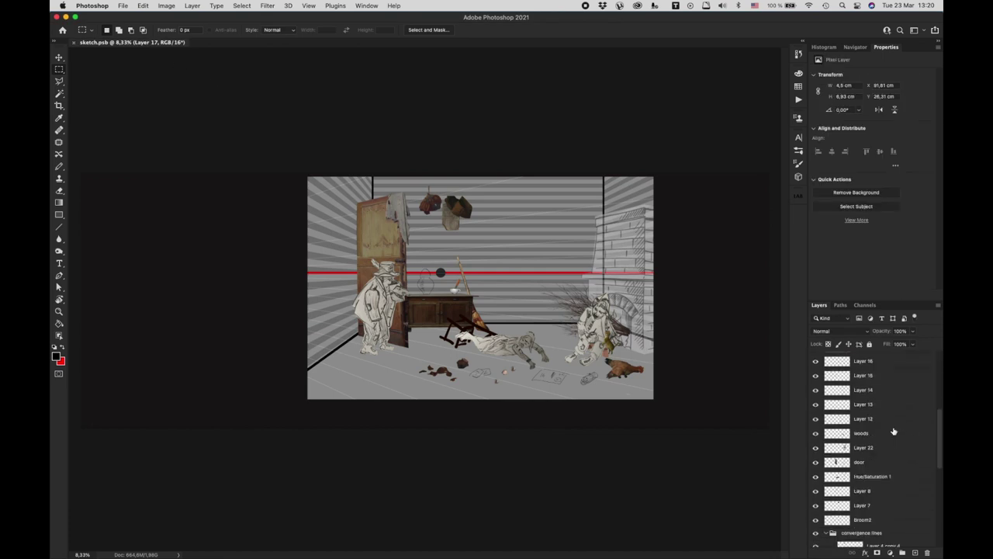
Step: Shift the desk and hanging props to the right
left_click(815, 476)
left_click(816, 477)
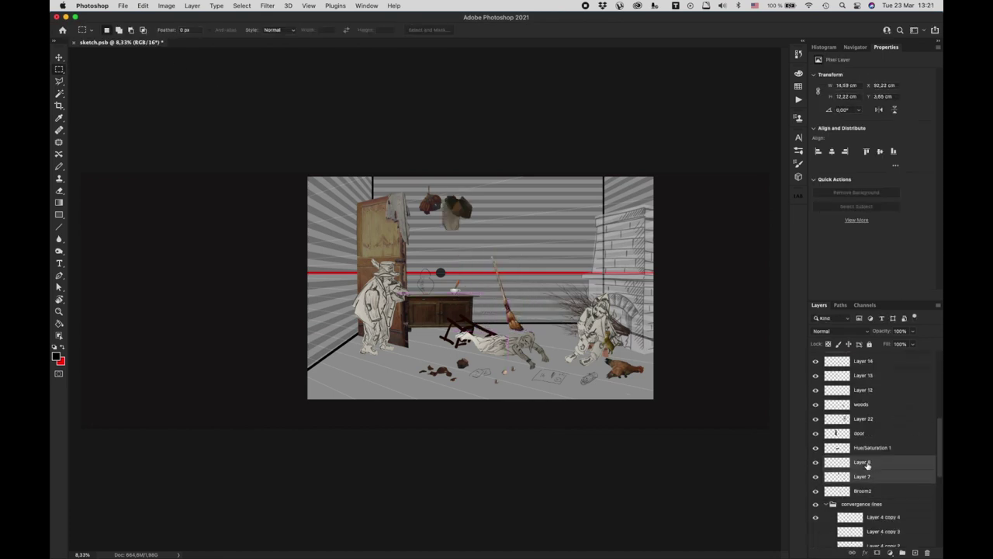
left_click_drag(446, 208, 528, 219)
left_click(505, 315)
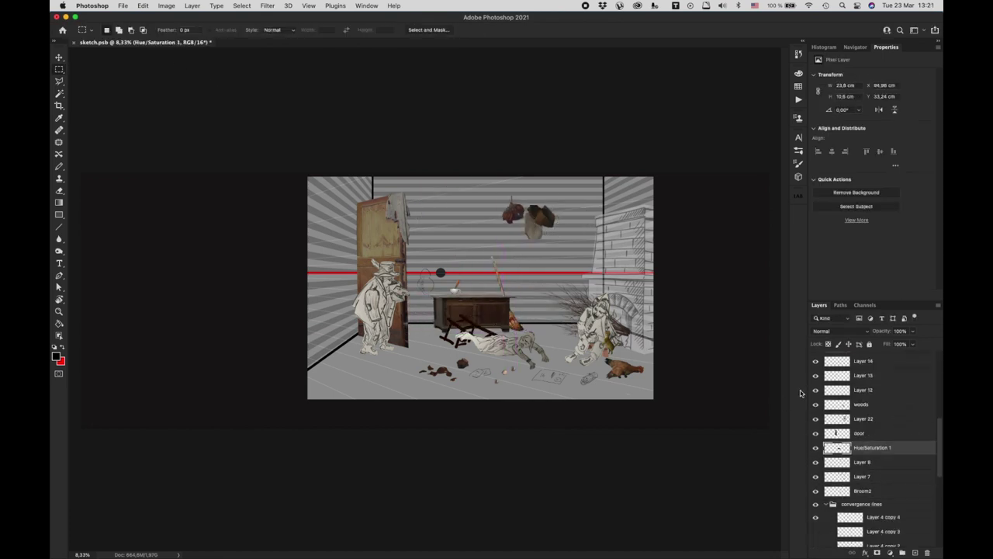
Step: Move the door beside the desk and distort it narrower
left_click(385, 256)
left_click_drag(384, 256, 455, 266)
right_click(421, 316)
left_click(444, 365)
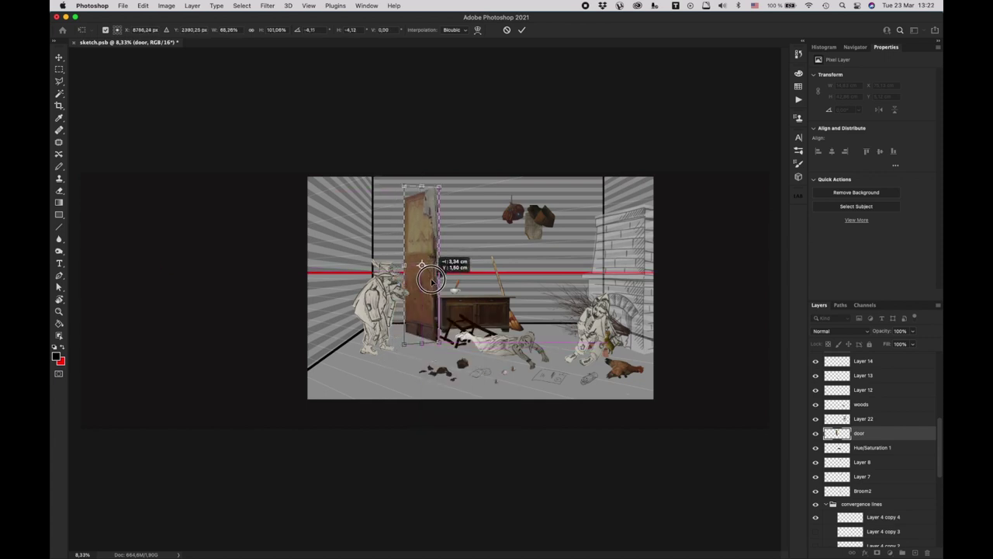
key("Return")
left_click(816, 418)
left_click(816, 418)
Step: Hide Layer 12 and move the left characters on Layer 9 right against the door
left_click(816, 390)
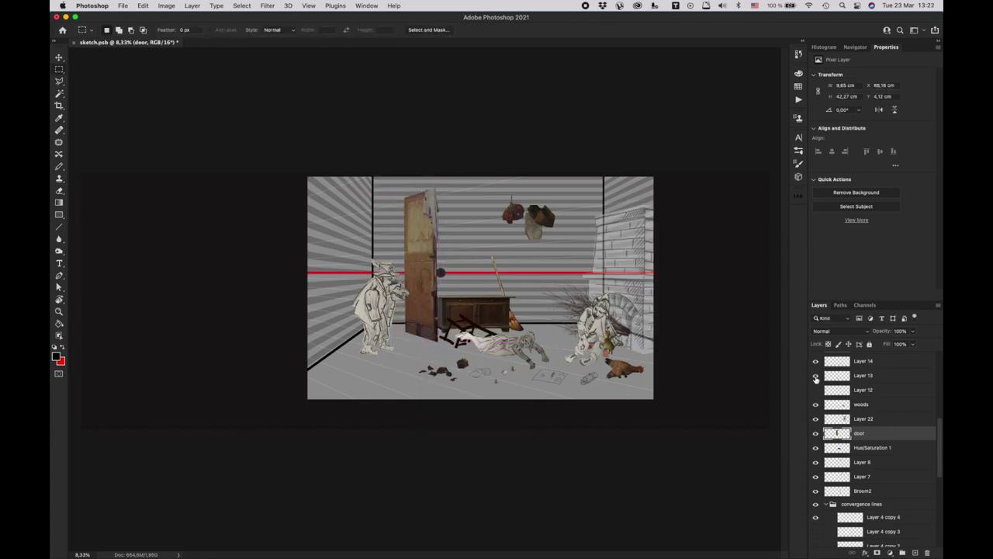
left_click(853, 394)
key("super+equal")
key("super+equal")
key("super+equal")
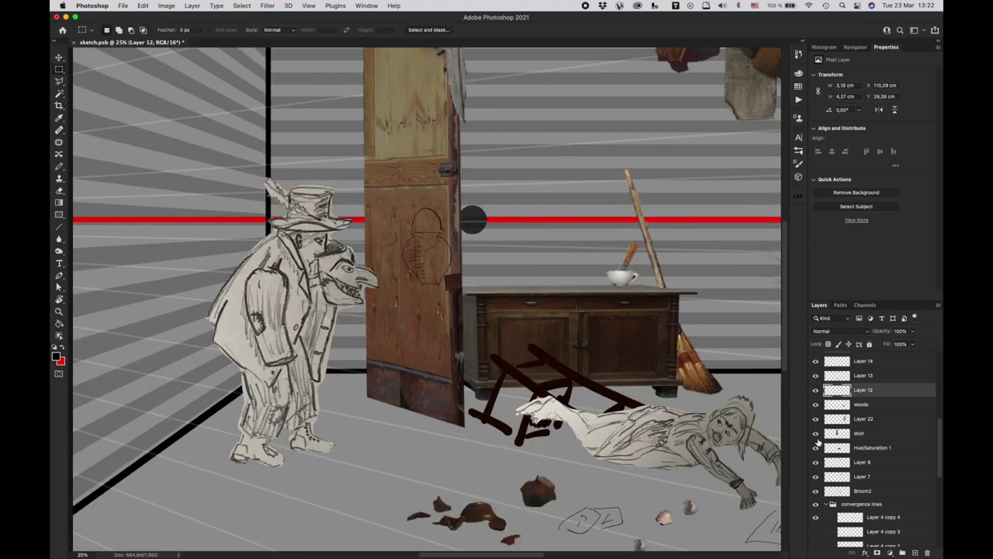
scroll(854, 404, "up", 3)
left_click(862, 396)
key("super+t")
key("super+minus")
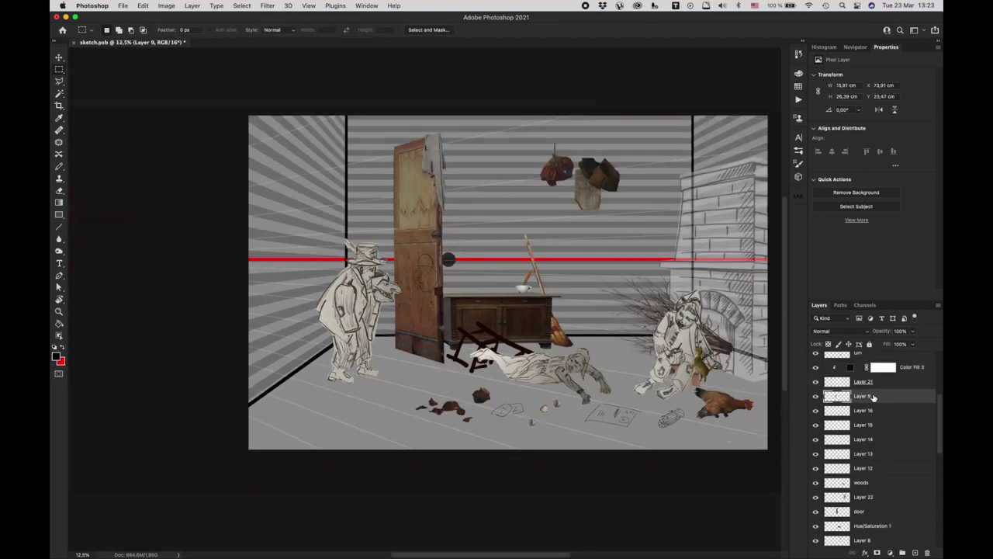
left_click_drag(377, 326, 430, 326)
key("Return")
Step: Move the jug sketch on Layer 17 right, off the door onto the wall
scroll(854, 435, "down", 3)
mouse_move(816, 355)
left_mouse_down()
mouse_move(816, 435)
mouse_move(816, 360)
left_mouse_up()
scroll(815, 380, "up", 5)
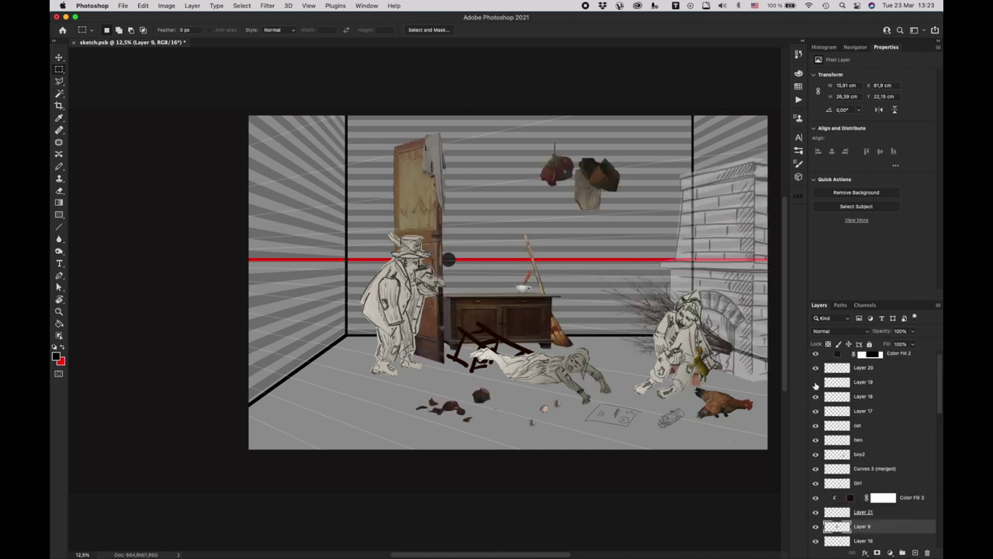
left_click(863, 411)
key("super+t")
left_click_drag(417, 285, 496, 285)
key("Return")
scroll(877, 435, "down", 10)
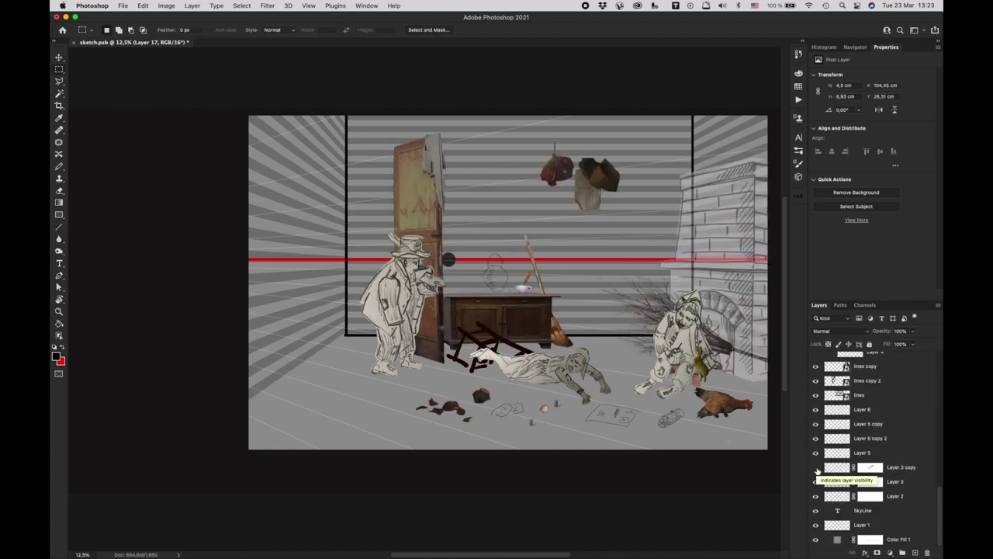
Step: Hide the left wall's radiating stripes and Layer 6's frame lines
left_click(869, 497)
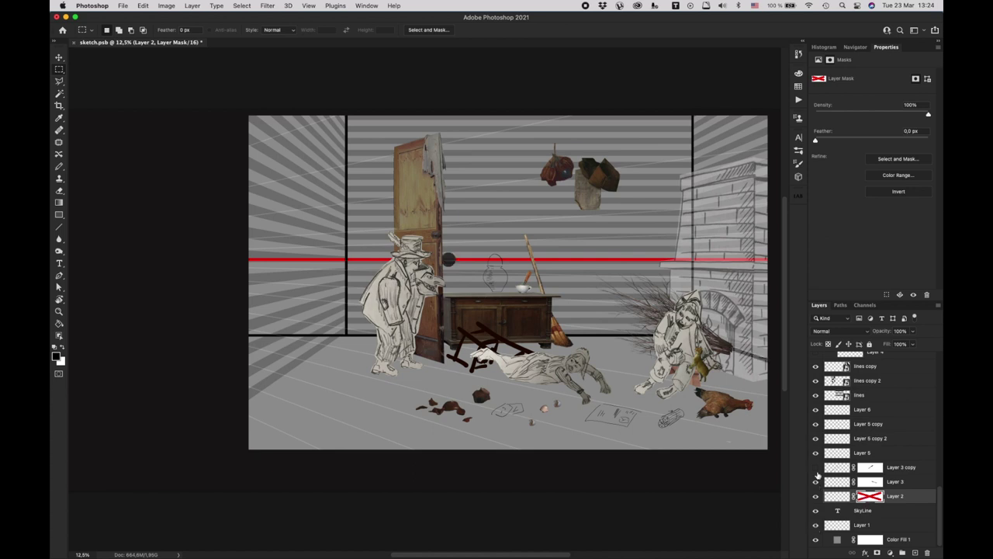
left_click(816, 467)
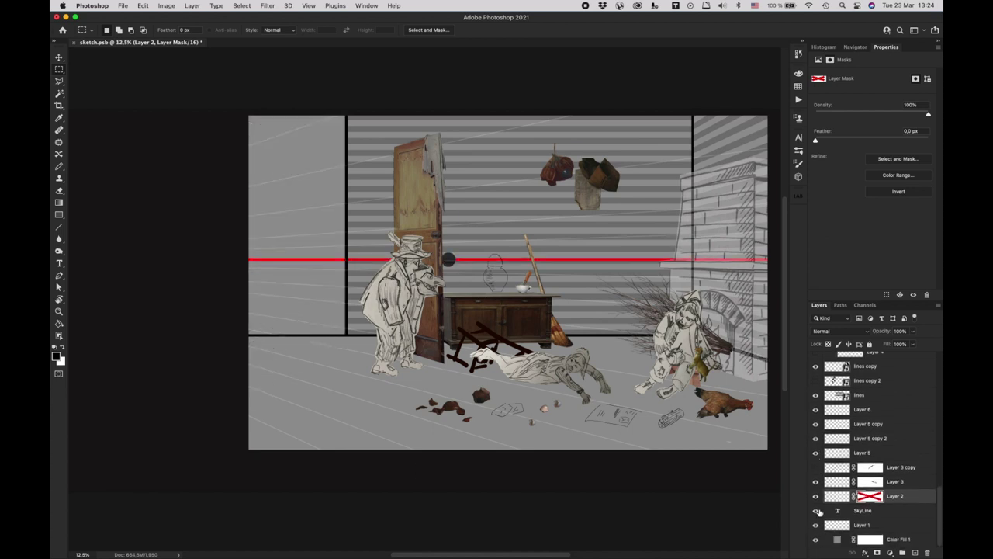
left_click(815, 409)
Step: Stretch the lines smart object out to the left
left_click(836, 396)
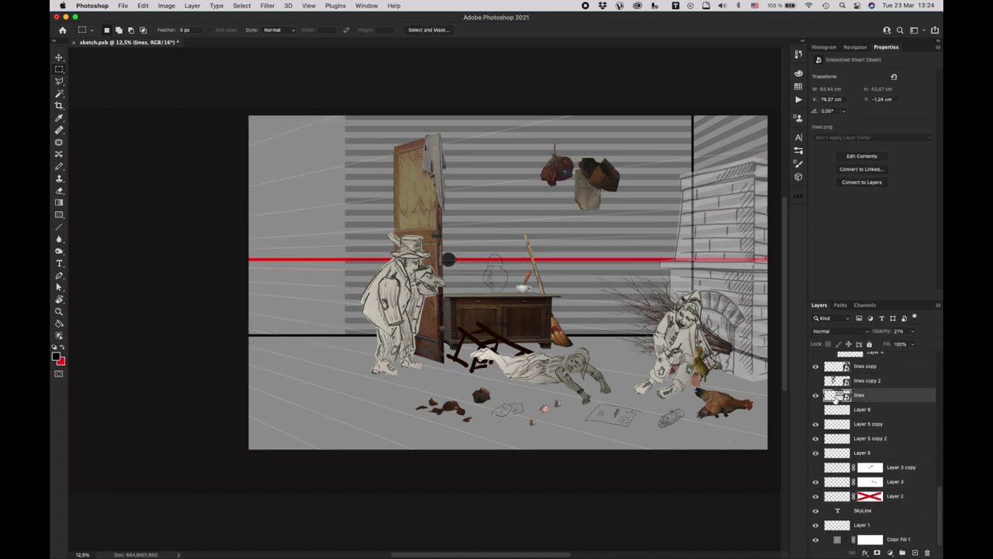
key("ctrl+t")
left_click_drag(345, 215, 244, 215)
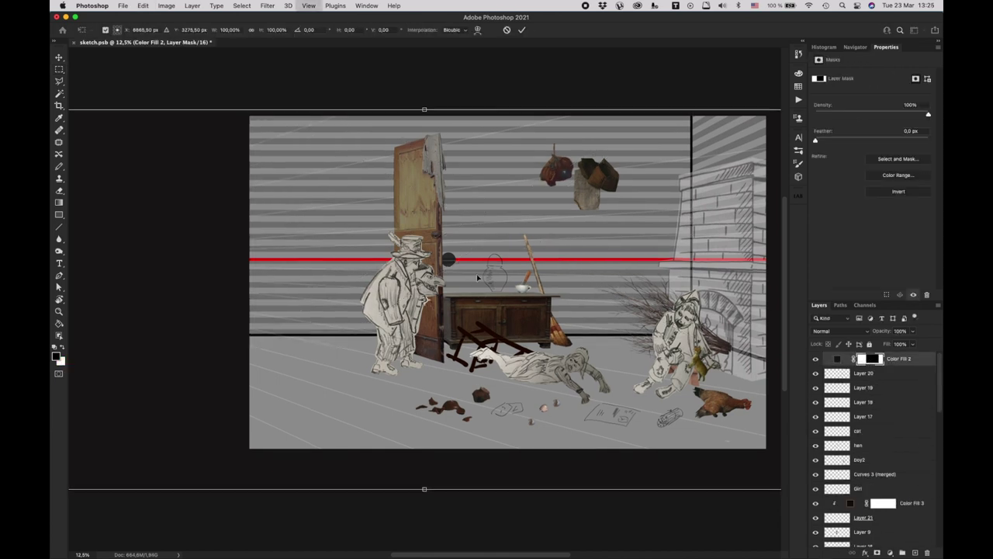
key("ctrl+minus")
Step: Resize the Color Fill 2 mask, reducing its height and raising its bottom edge
left_click_drag(459, 426, 459, 435)
left_click_drag(459, 159, 468, 219)
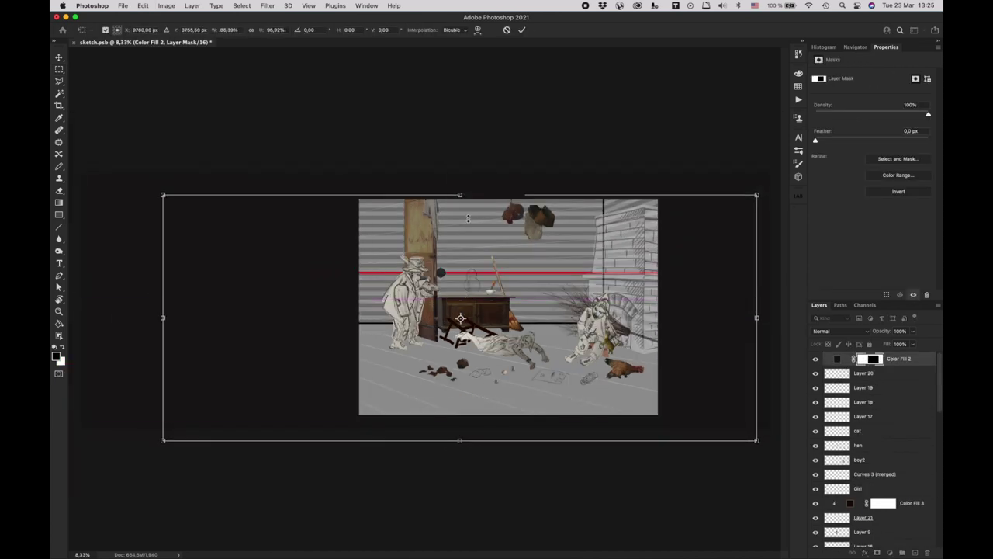
left_click_drag(460, 440, 458, 428)
Step: Enlarge the Girl figure to about 111%
left_click(861, 460)
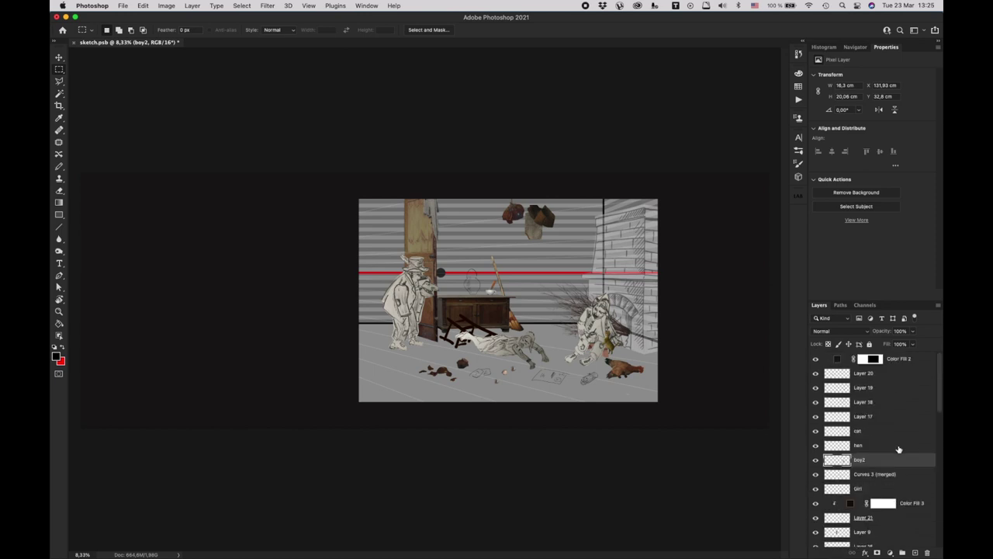
left_click(862, 488)
key("ctrl+t")
left_click_drag(543, 359, 563, 375)
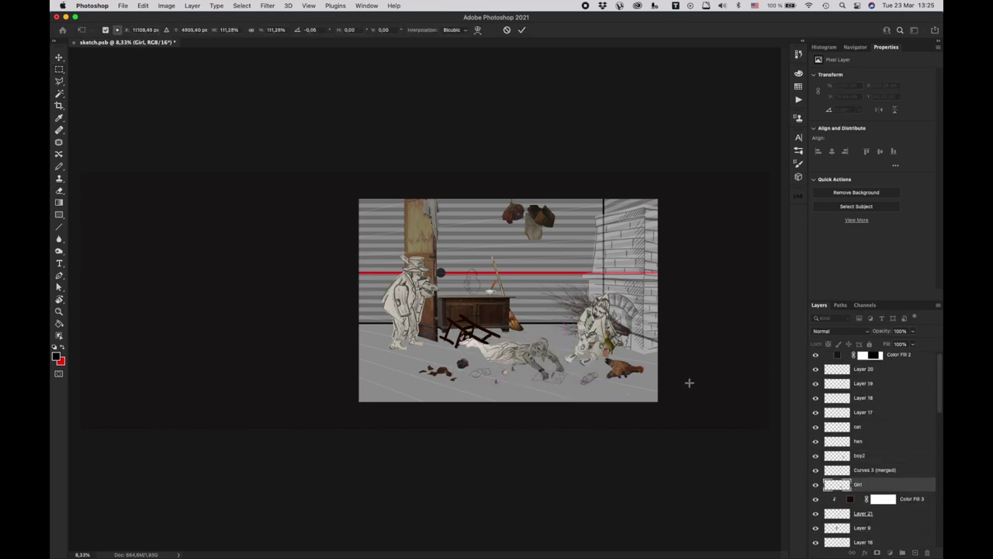
key("Return")
scroll(812, 488, "down", 2)
Step: Rename Layer 9 to 'boy1' and nudge the boy figure slightly left
double_click(861, 500)
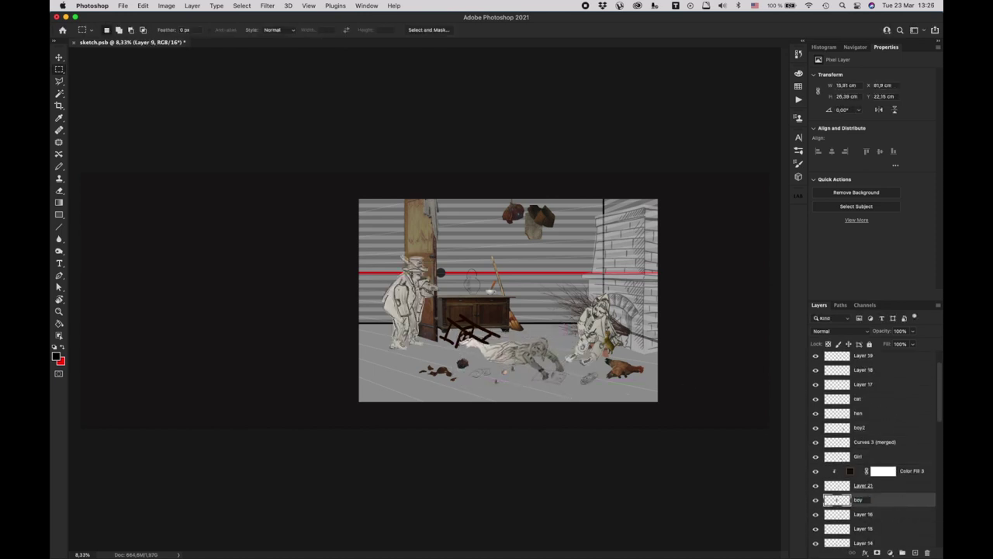
type("boy1")
key("Return")
key("ctrl+t")
left_click_drag(429, 326, 419, 325)
key("Return")
Step: Reselect the Girl layer and re-commit its transform
scroll(911, 410, "down", 4)
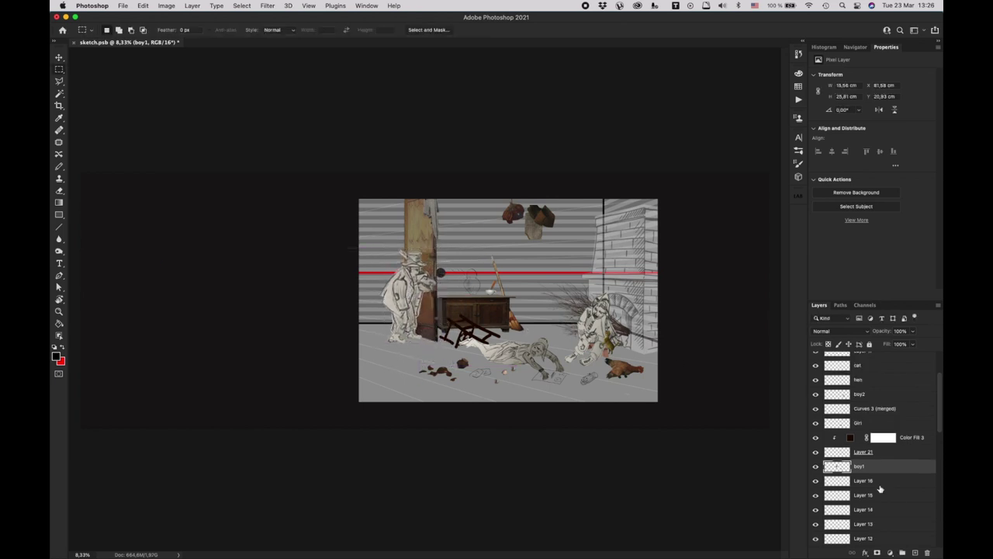
left_click(861, 393)
key("ctrl+t")
key("Return")
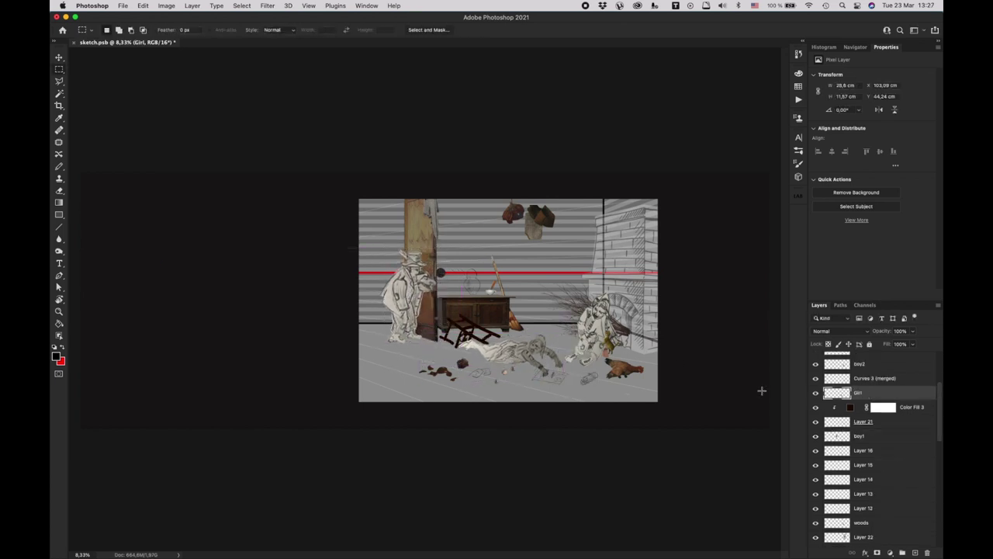
key("alt+period")
key("ctrl+t")
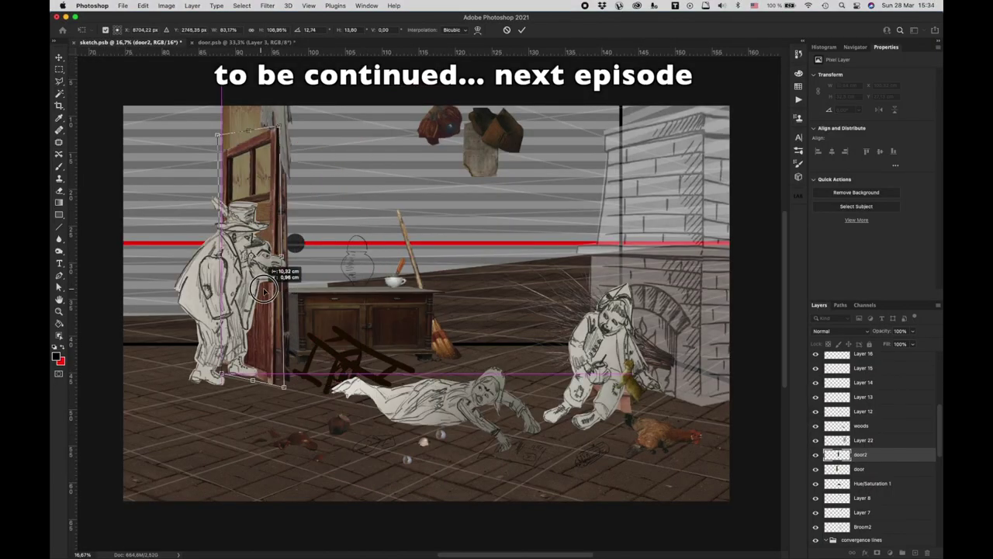
Step: Rotate the door, perspective-warp the wall, and darken the medallion with a blend mode and Curves
left_click_drag(263, 288, 289, 223)
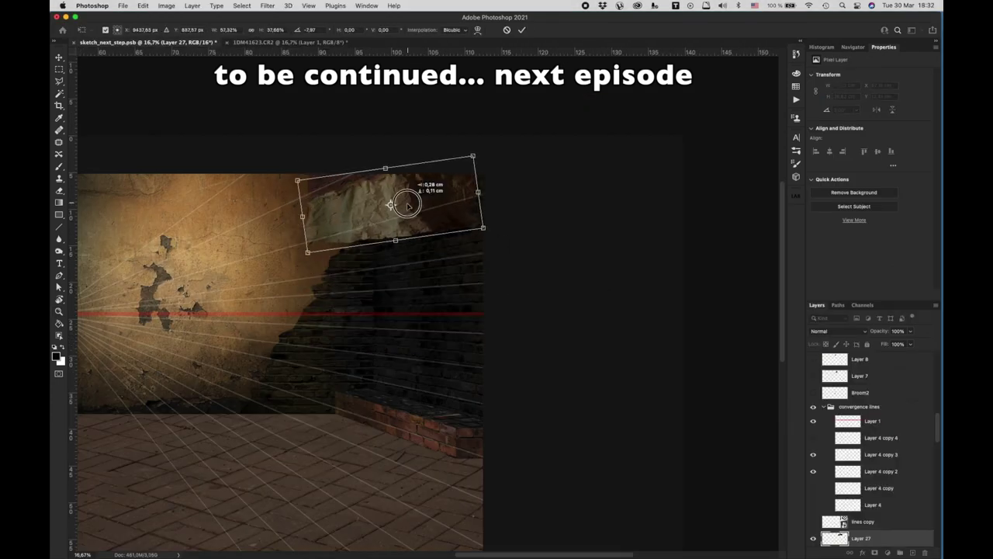
mouse_move(406, 200)
left_mouse_down()
mouse_move(450, 231)
mouse_move(428, 260)
mouse_move(456, 226)
mouse_move(421, 233)
left_mouse_up()
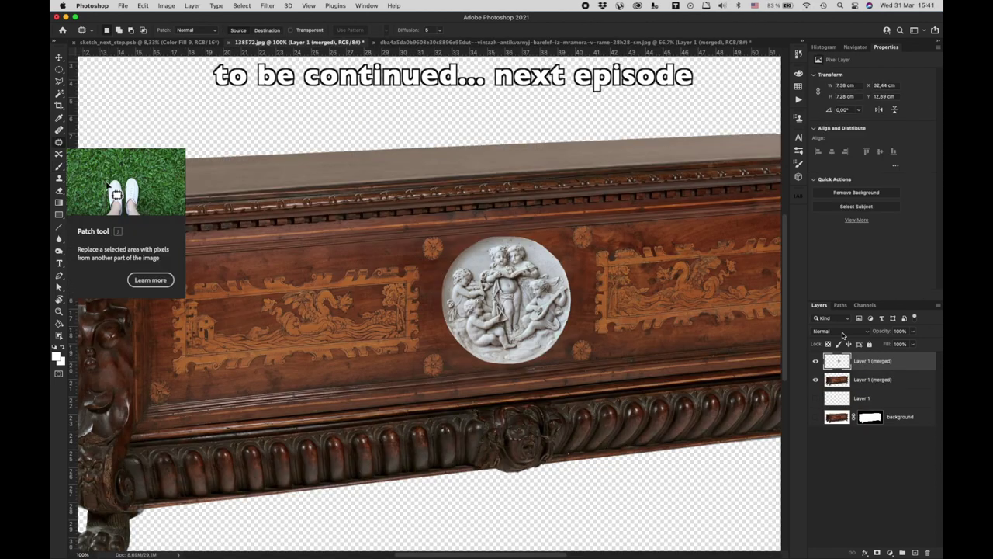
left_click(842, 333)
left_click(838, 439)
left_click_drag(873, 167, 914, 111)
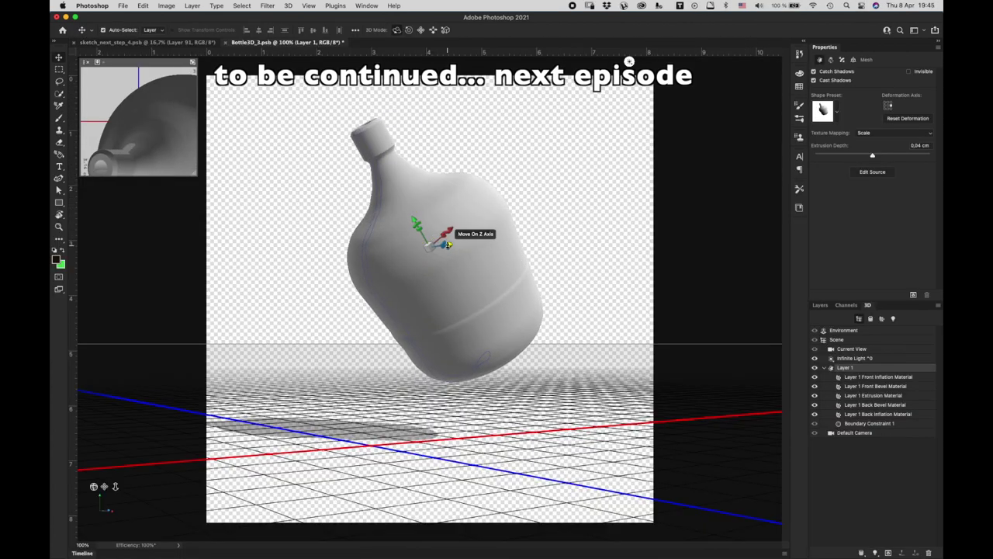
Step: Stand the 3D bottle upright and show its group in the composite
left_click_drag(435, 225, 419, 222)
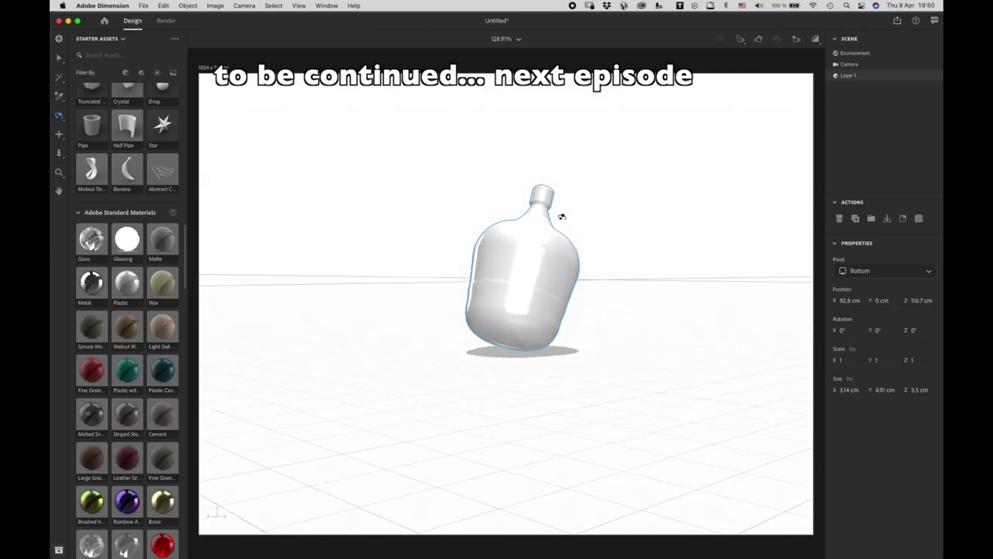
left_click(512, 291)
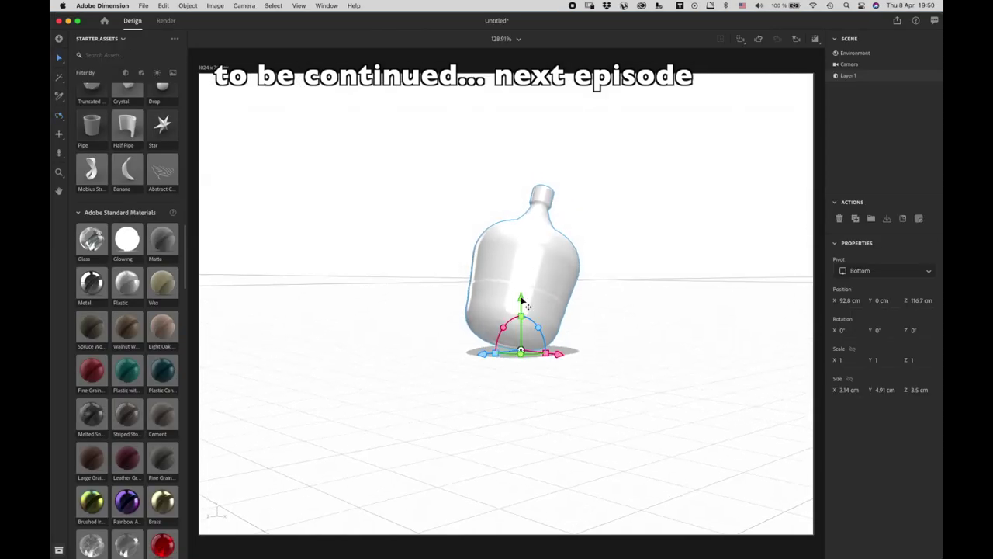
left_click_drag(521, 333, 554, 353)
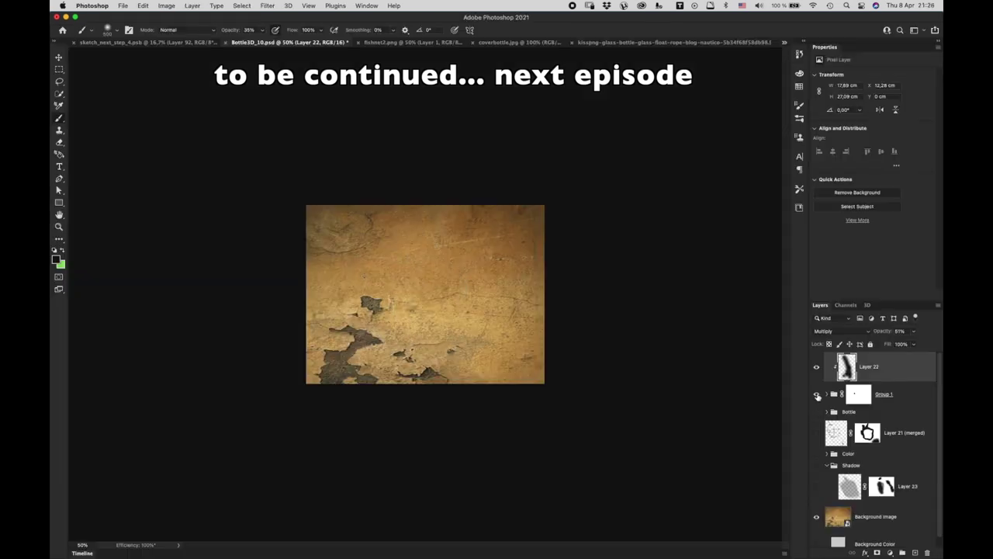
left_click(816, 394)
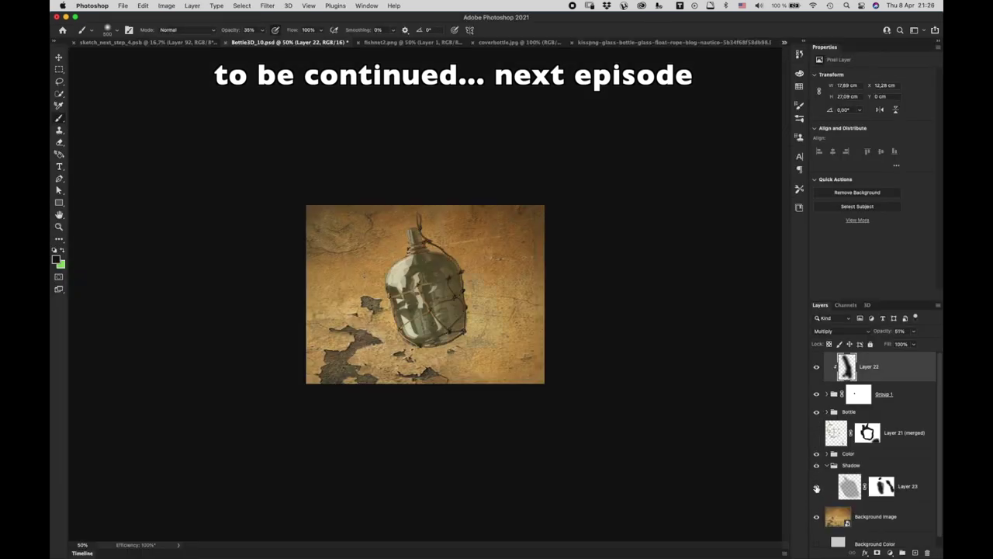
Step: Show the bottle's shadow on Layer 23, then flatten the cyan soup extrusion and move it to the ground
left_click(816, 487)
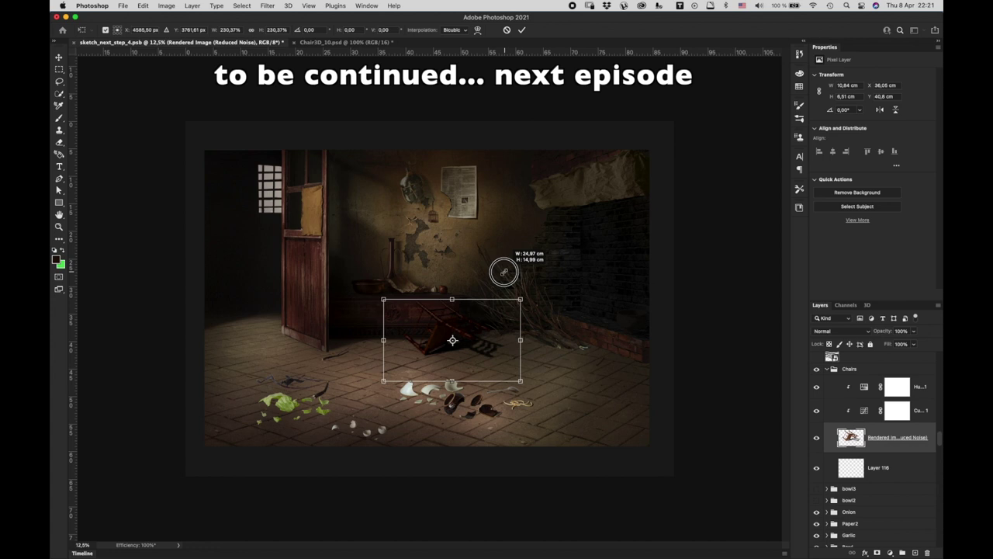
left_click(906, 413)
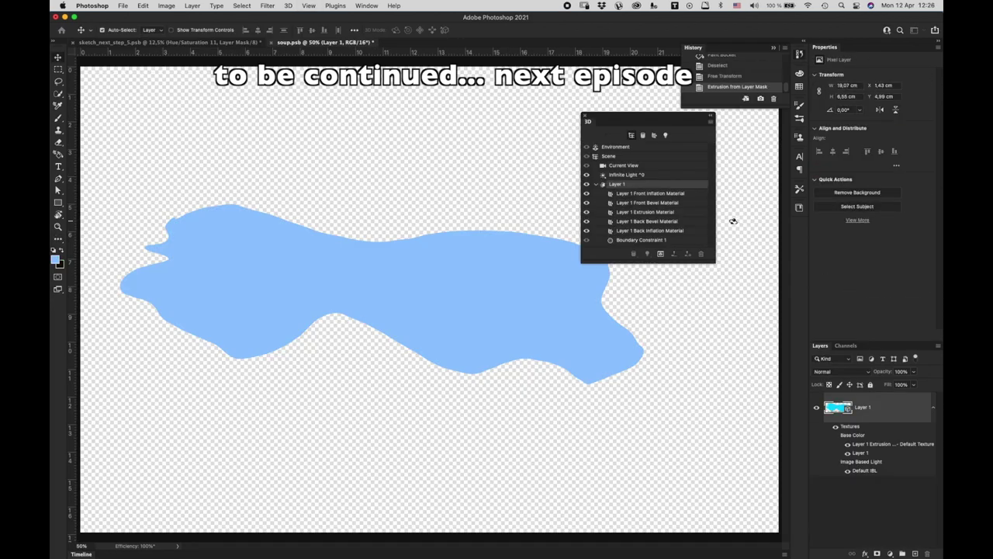
left_click_drag(473, 187, 381, 178)
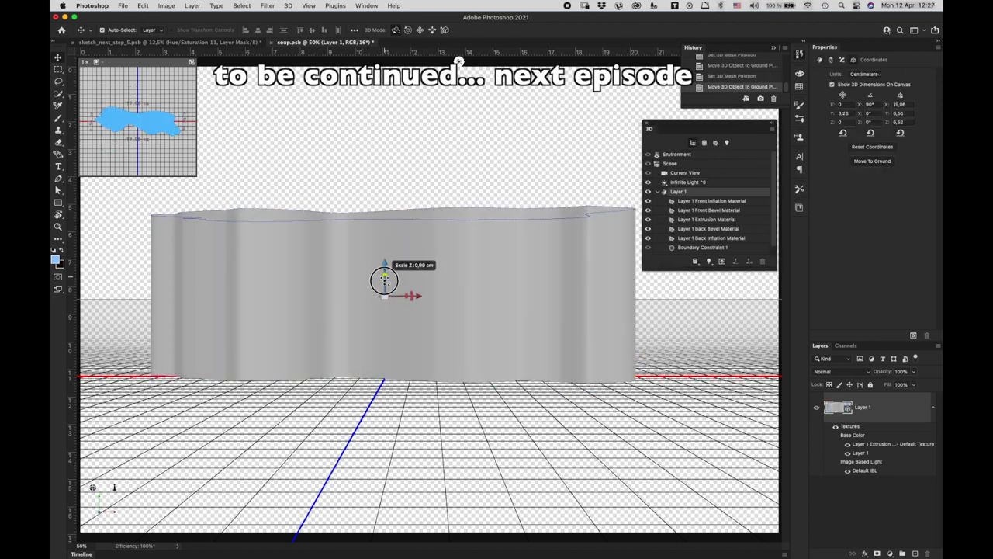
left_click_drag(384, 281, 385, 328)
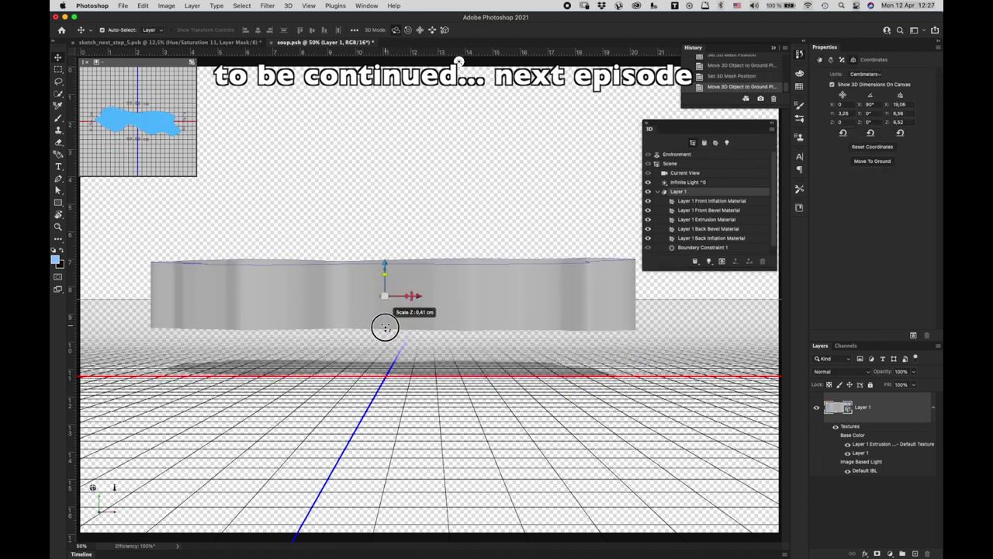
left_click(880, 161)
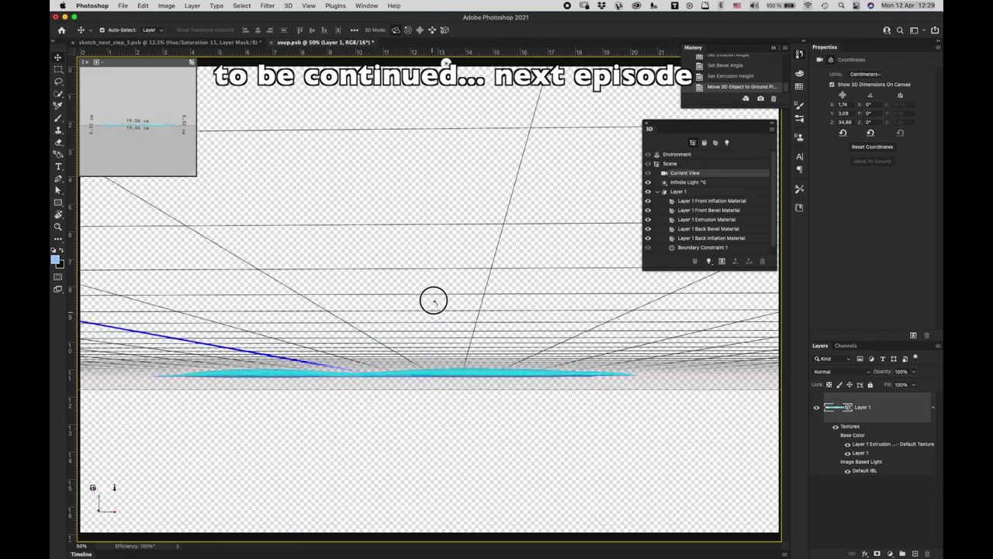
left_click_drag(433, 299, 444, 333)
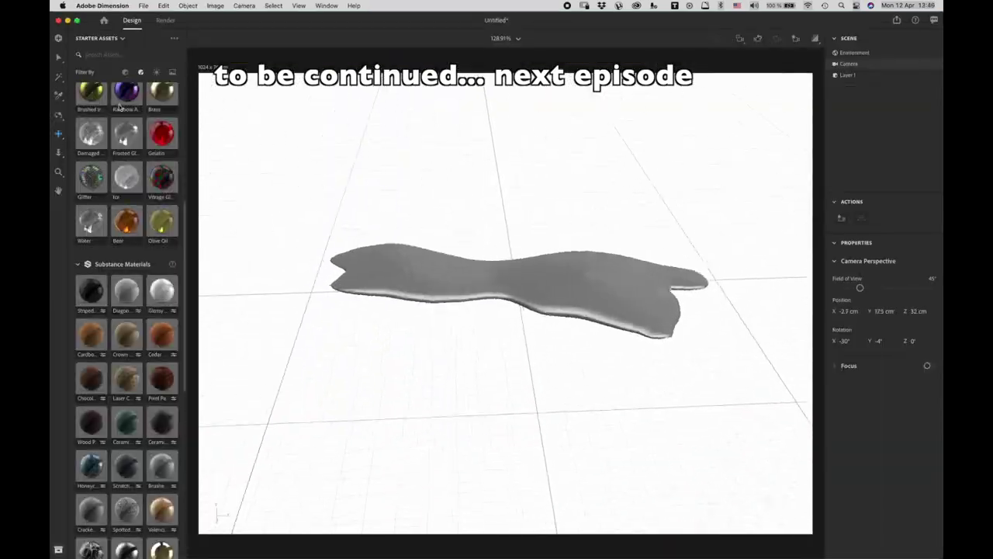
Step: Orbit the Dimension camera to zoom in on the puddle model
left_click_drag(516, 186, 509, 151)
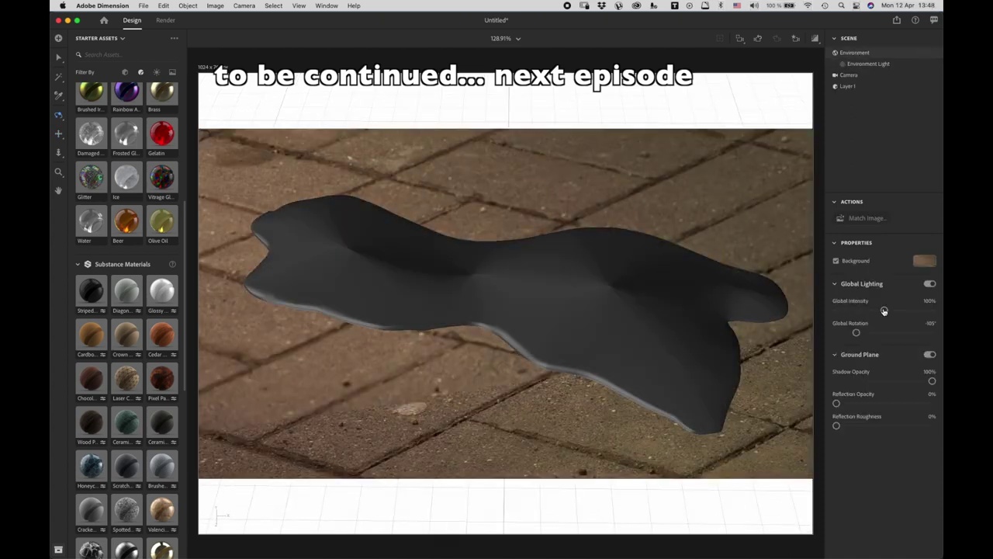